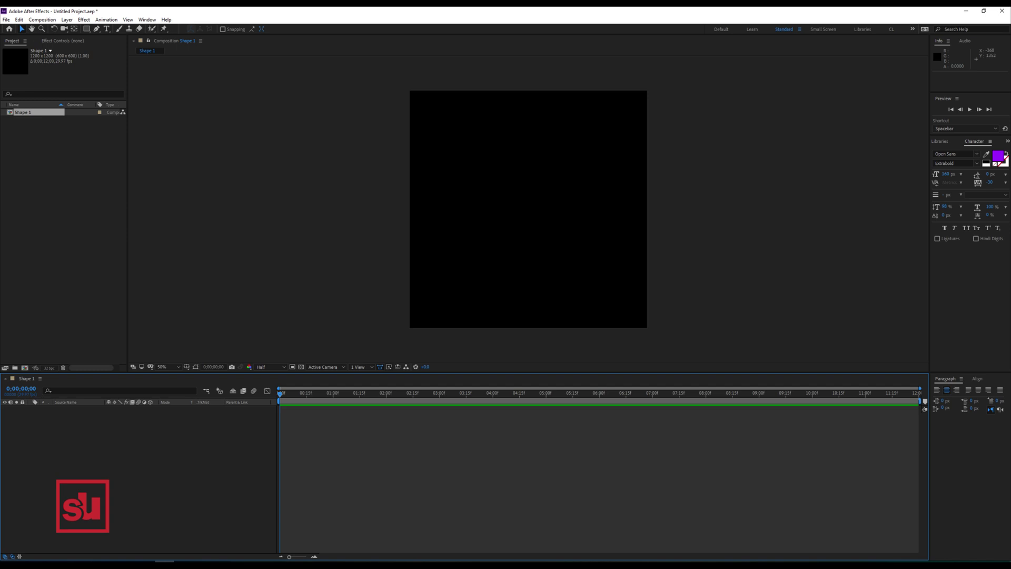
# Step: Draw a four-sided polygon as a diamond centred in the Shape 1 composition, nearly filling the frame
pyautogui.moveTo(87, 29)
pyautogui.mouseDown()
pyautogui.moveTo(121, 54)
pyautogui.moveTo(120, 46)
pyautogui.mouseUp()
pyautogui.moveTo(470, 263)
pyautogui.mouseDown()
pyautogui.moveTo(528, 210)
pyautogui.moveTo(503, 185)
pyautogui.moveTo(477, 183)
pyautogui.moveTo(523, 165)
pyautogui.moveTo(537, 140)
pyautogui.moveTo(519, 136)
pyautogui.moveTo(528, 101)
pyautogui.mouseUp()
pyautogui.press('Up')
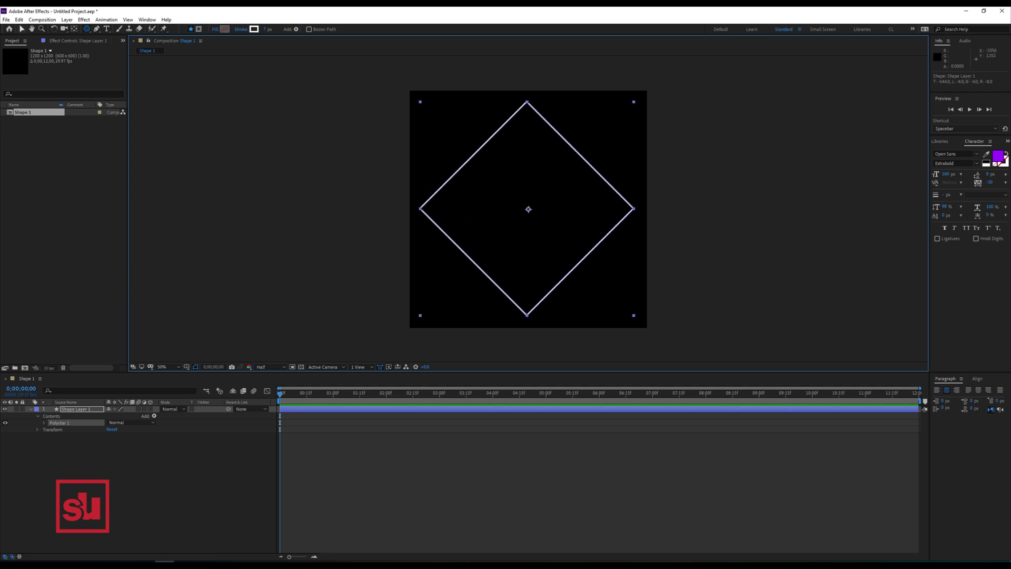
# Step: Give the diamond a solid white fill and set its stroke to none
pyautogui.click(21, 29)
pyautogui.click(287, 29)
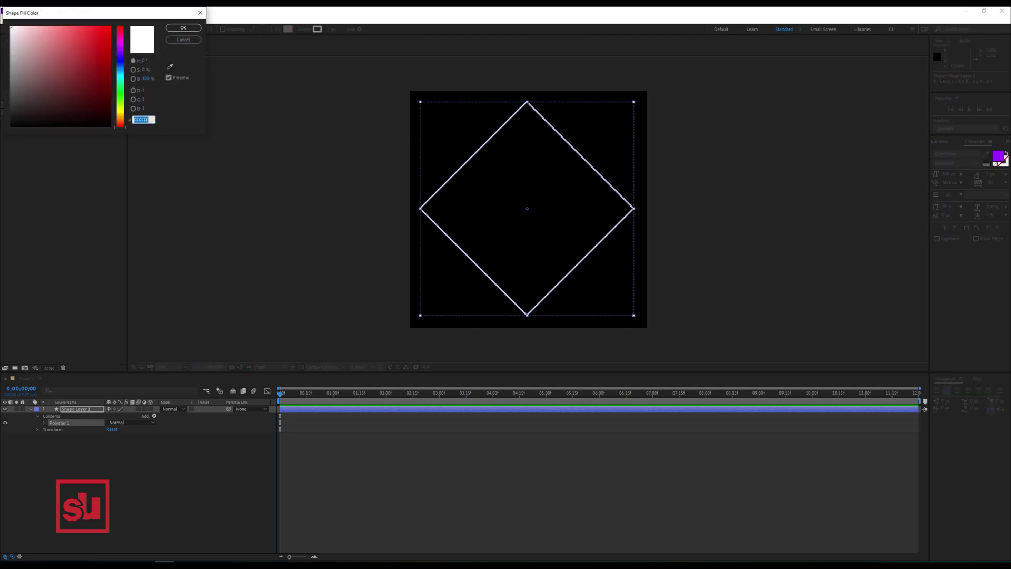
pyautogui.click(183, 28)
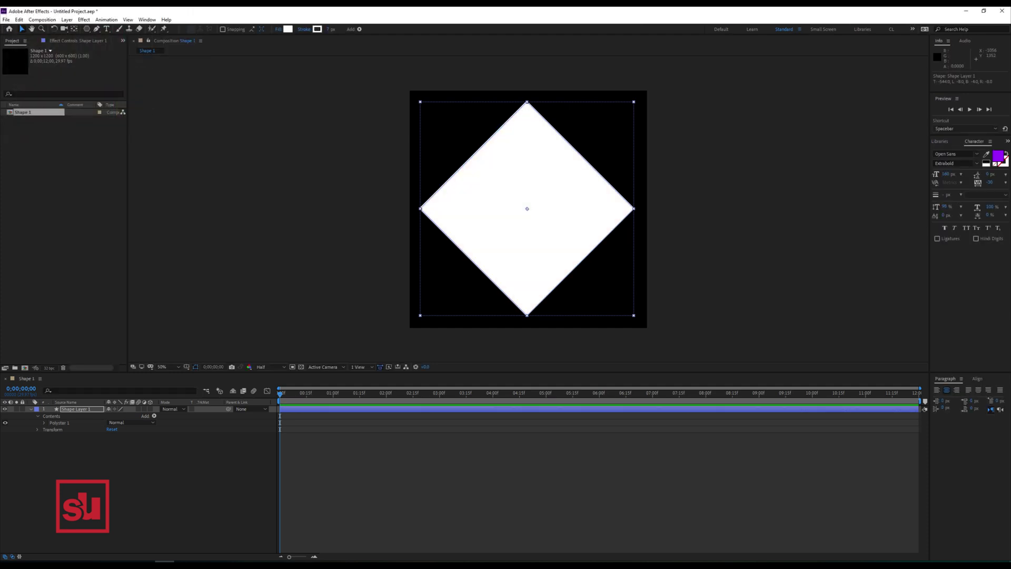
pyautogui.click(304, 29)
pyautogui.click(13, 29)
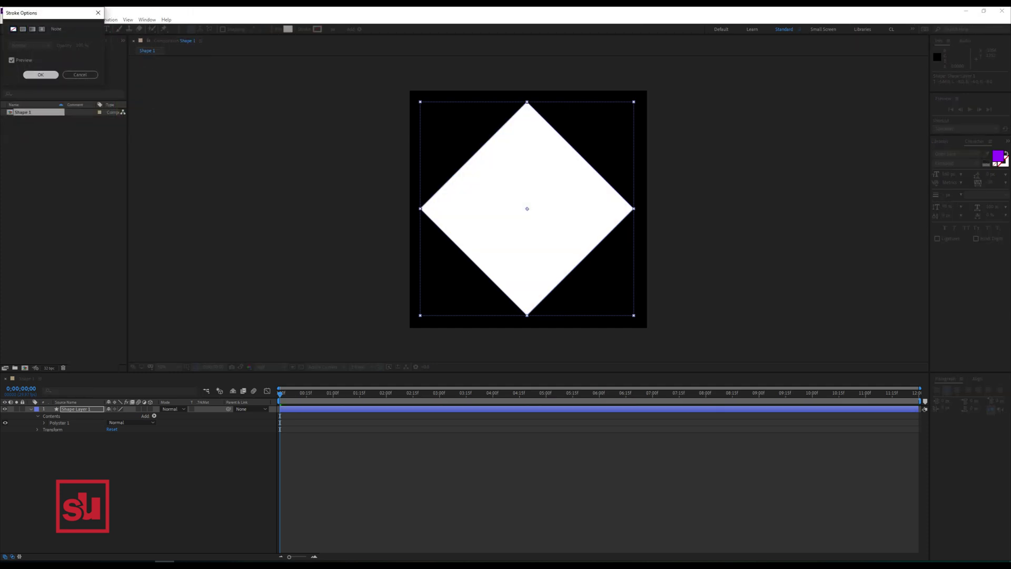
pyautogui.press('Return')
# Step: Raise the diamond's outer roundness in Polystar Path 1 to soften its corners
pyautogui.click(84, 456)
pyautogui.click(44, 423)
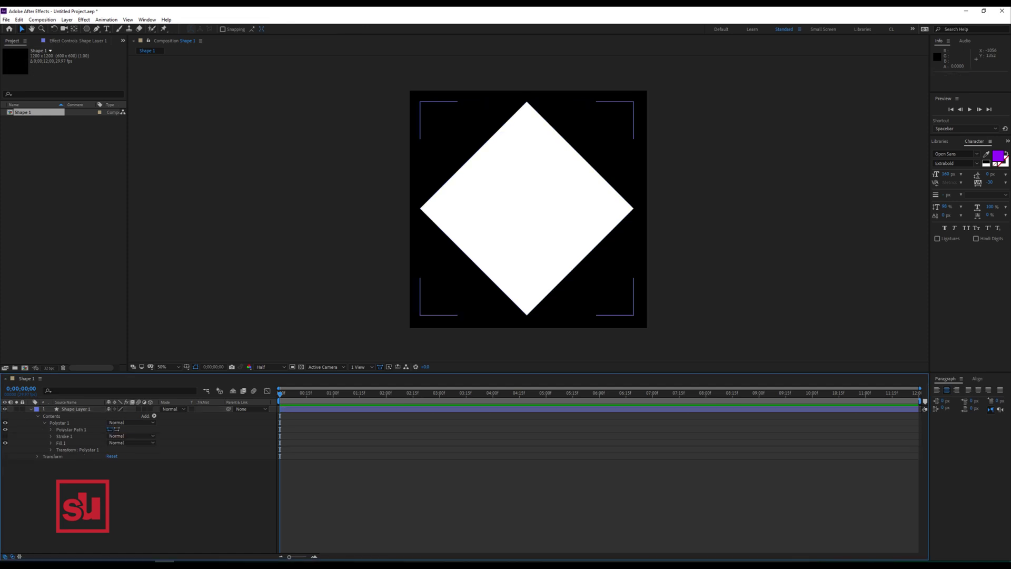
pyautogui.click(51, 429)
pyautogui.moveTo(111, 469); pyautogui.dragTo(142, 469)
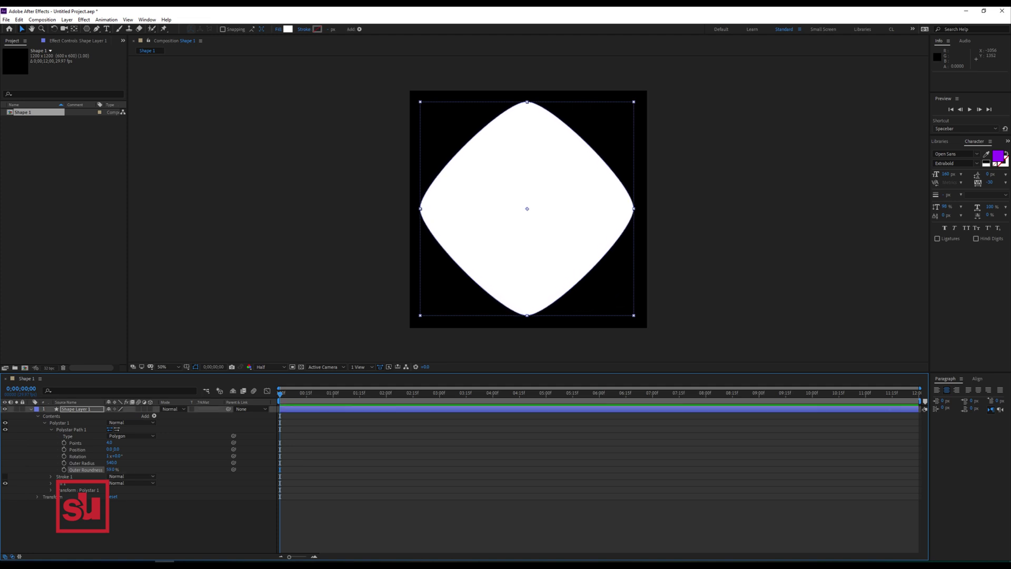
pyautogui.click(31, 409)
# Step: Duplicate the Shape 1 composition and open the copy, Shape 2
pyautogui.click(23, 113)
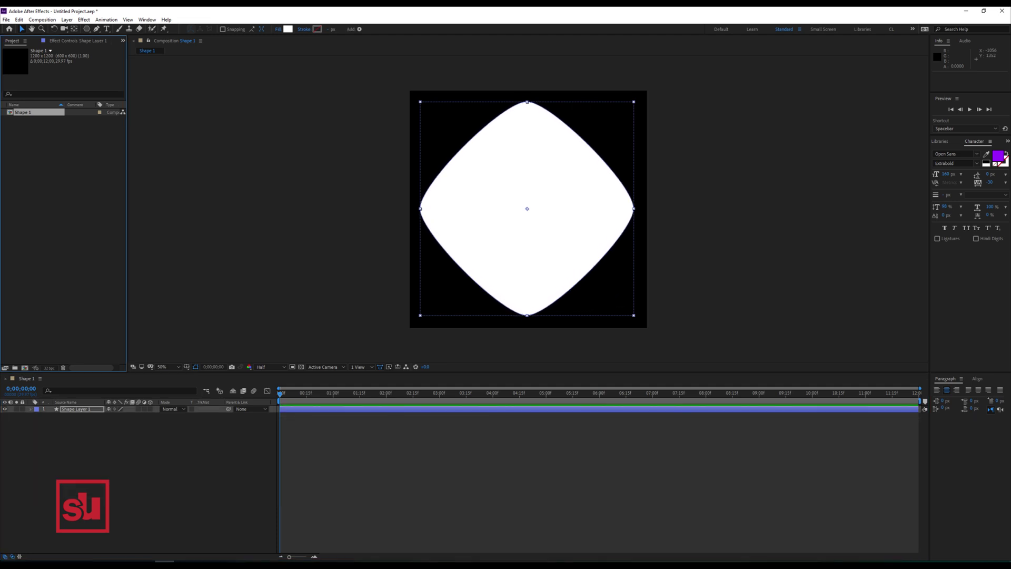
pyautogui.click(19, 19)
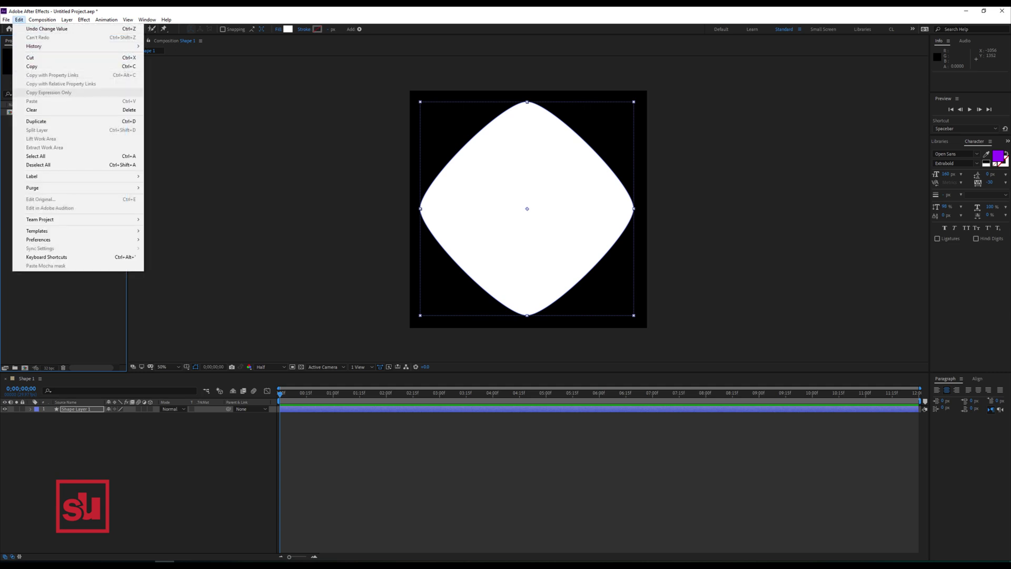
pyautogui.click(32, 122)
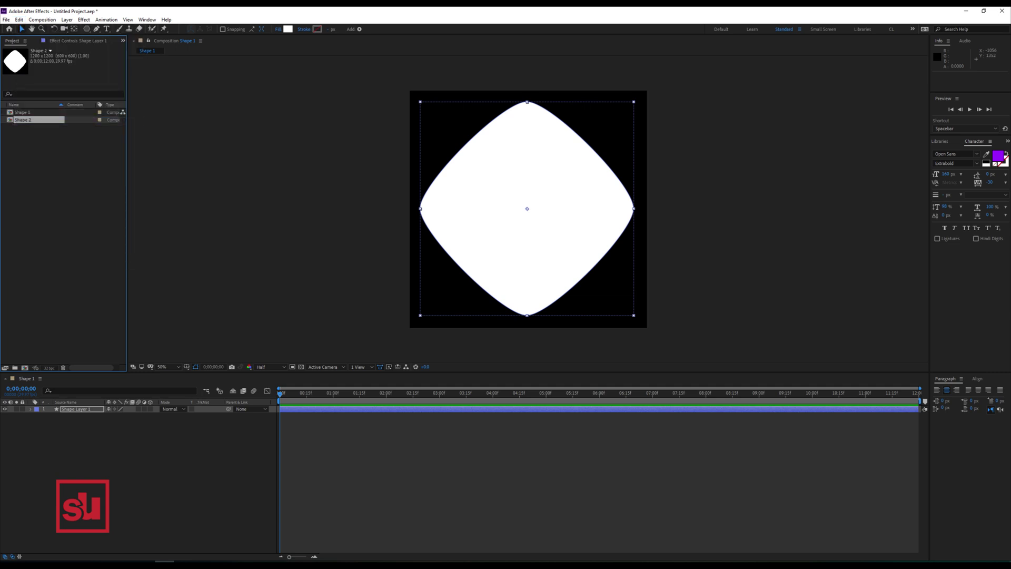
pyautogui.doubleClick(23, 120)
# Step: Turn the diamond in Shape 2 into an outline with no fill and a thicker solid white stroke
pyautogui.click(76, 408)
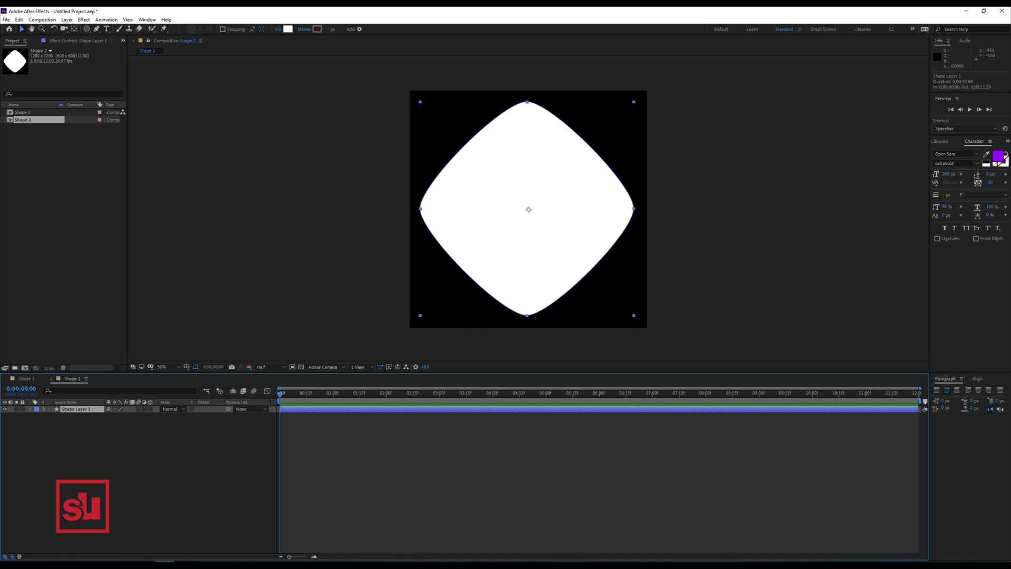
pyautogui.click(279, 29)
pyautogui.click(14, 29)
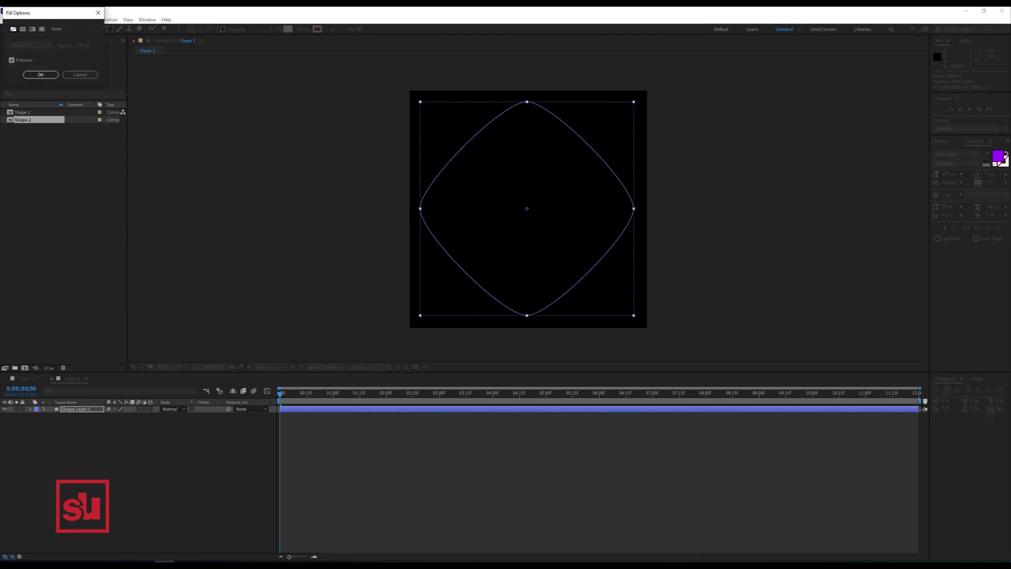
pyautogui.press('Return')
pyautogui.click(304, 29)
pyautogui.click(23, 29)
pyautogui.click(40, 74)
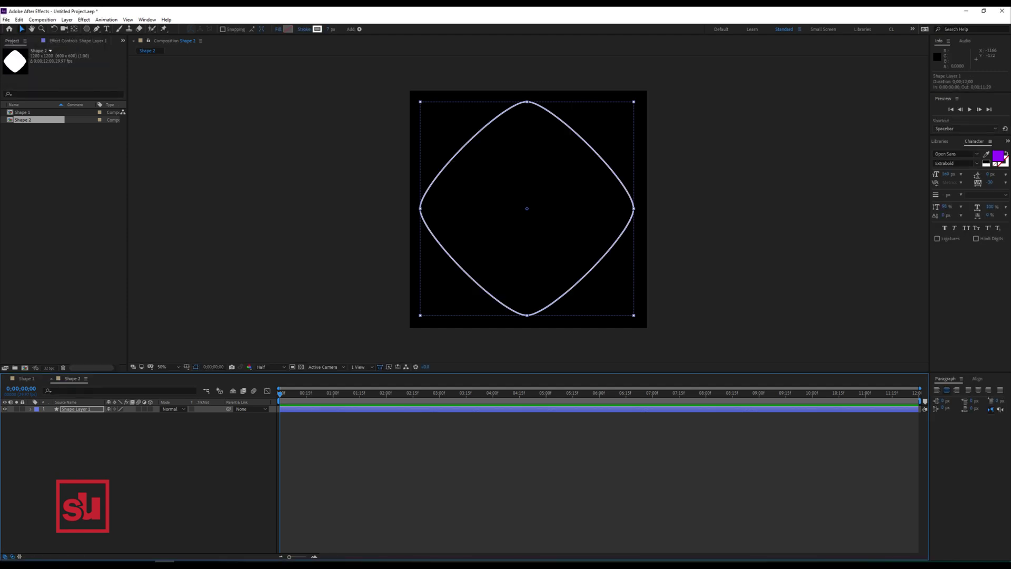
pyautogui.moveTo(328, 29); pyautogui.dragTo(332, 29)
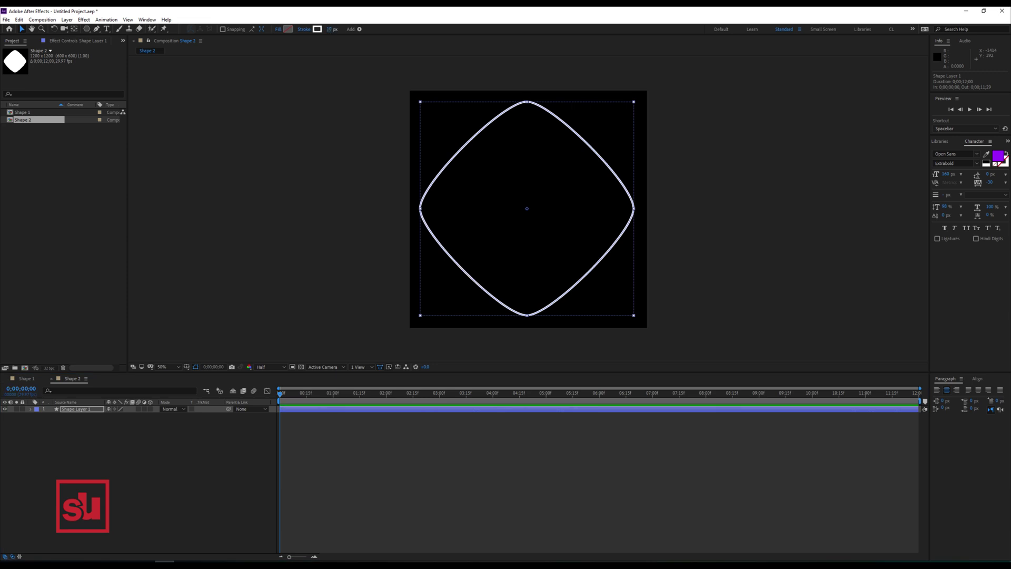
# Step: Create a single new composition from Shape 1 and Shape 2 with layer sequencing turned off
pyautogui.click(22, 113)
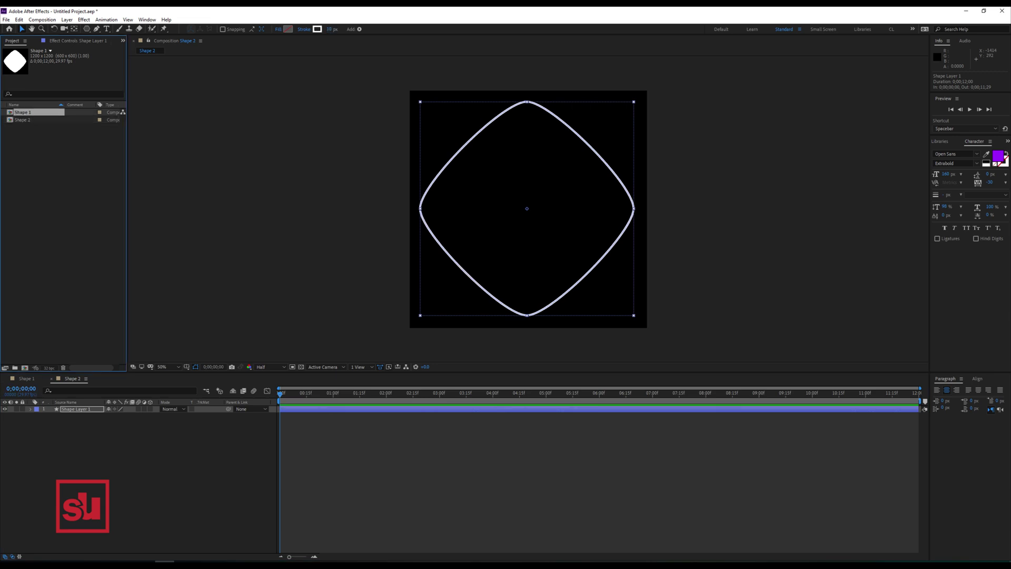
pyautogui.keyDown('shift'); pyautogui.click(33, 120); pyautogui.keyUp('shift')
pyautogui.moveTo(32, 118); pyautogui.dragTo(23, 369)
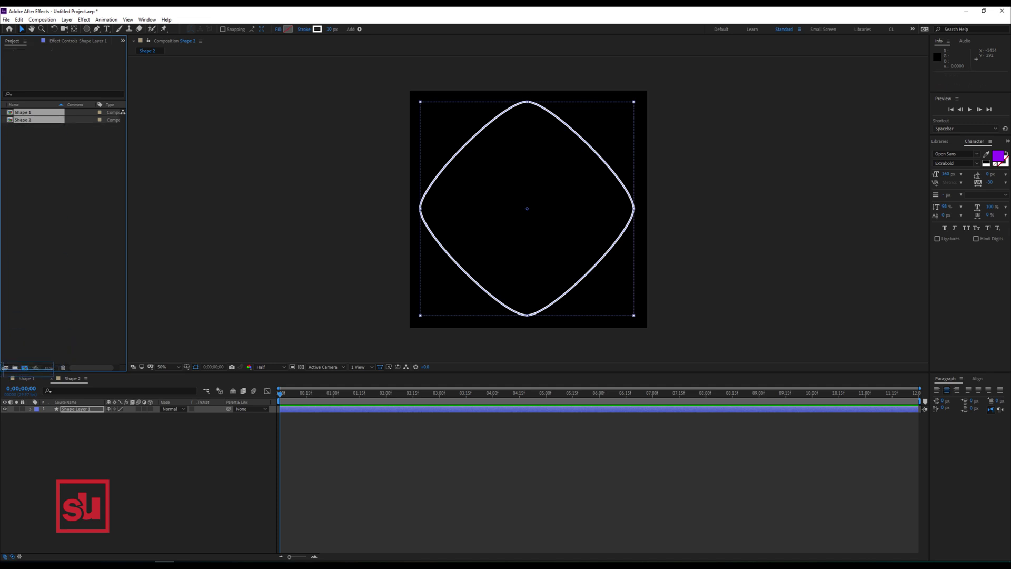
pyautogui.moveTo(24, 369); pyautogui.dragTo(24, 369)
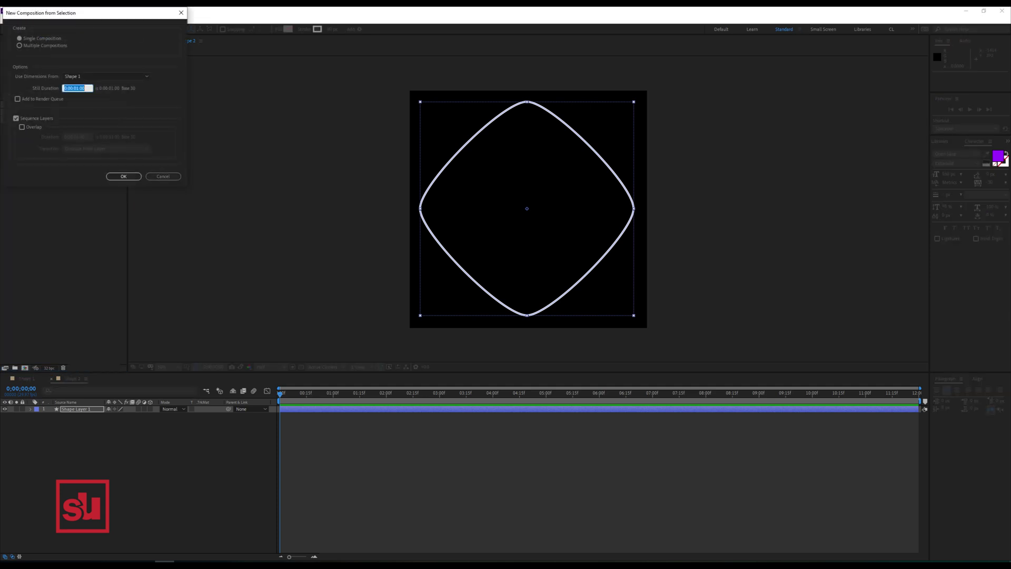
pyautogui.press('Return')
pyautogui.click(15, 118)
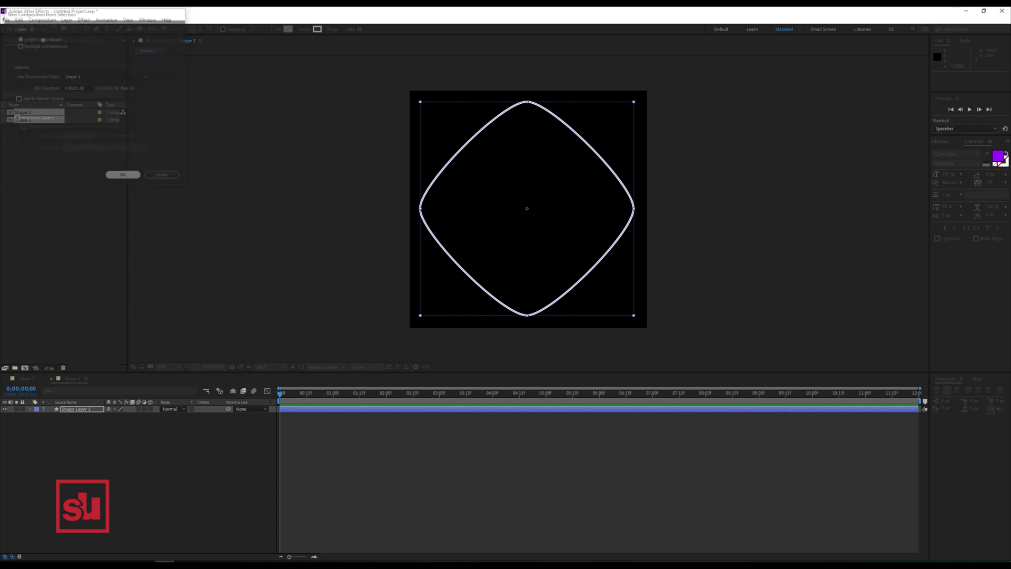
pyautogui.click(123, 176)
# Step: Scale the Shape 1 layer to 93% in the combined composition
pyautogui.click(558, 447)
pyautogui.click(558, 409)
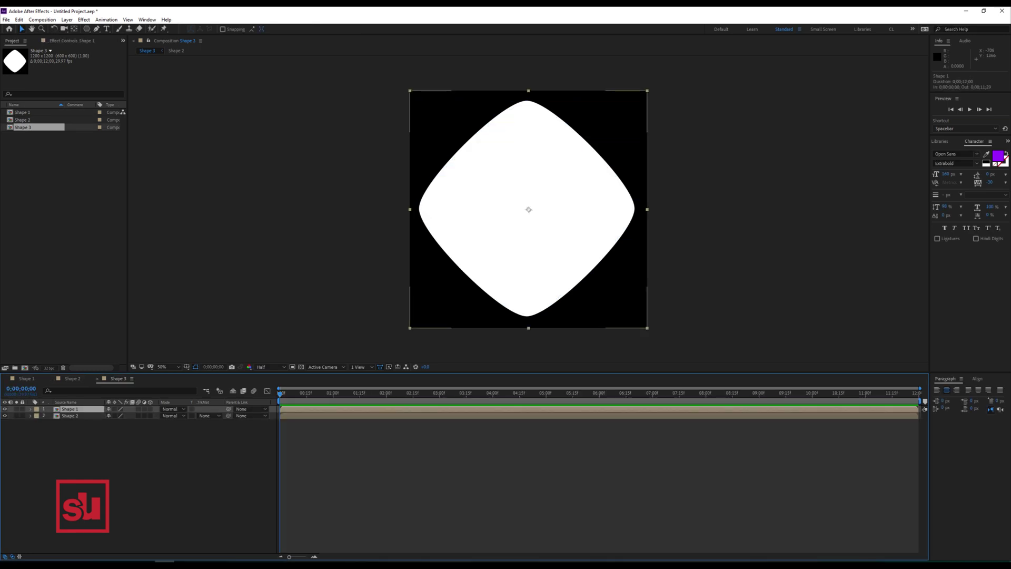
pyautogui.click(30, 409)
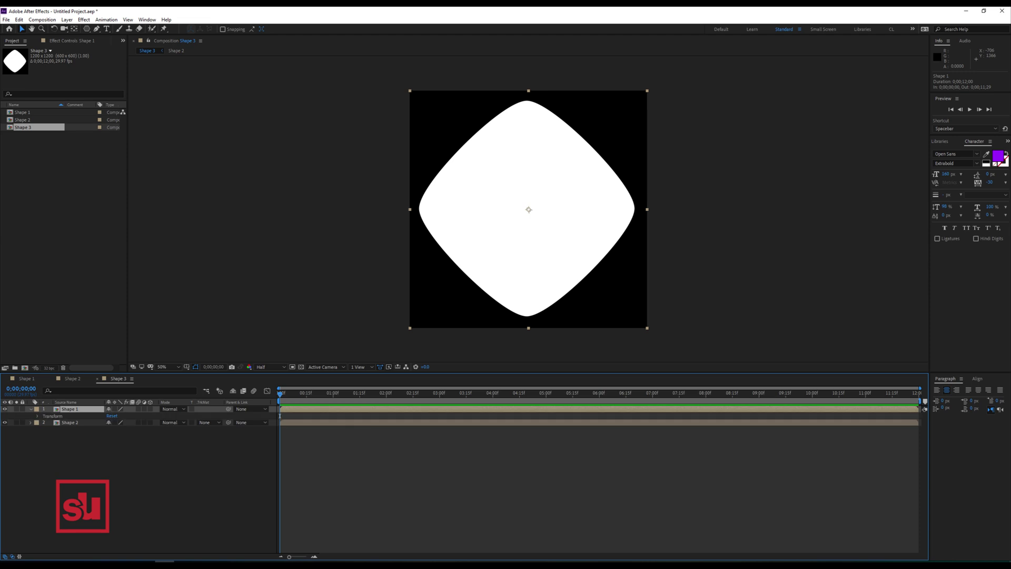
pyautogui.click(37, 416)
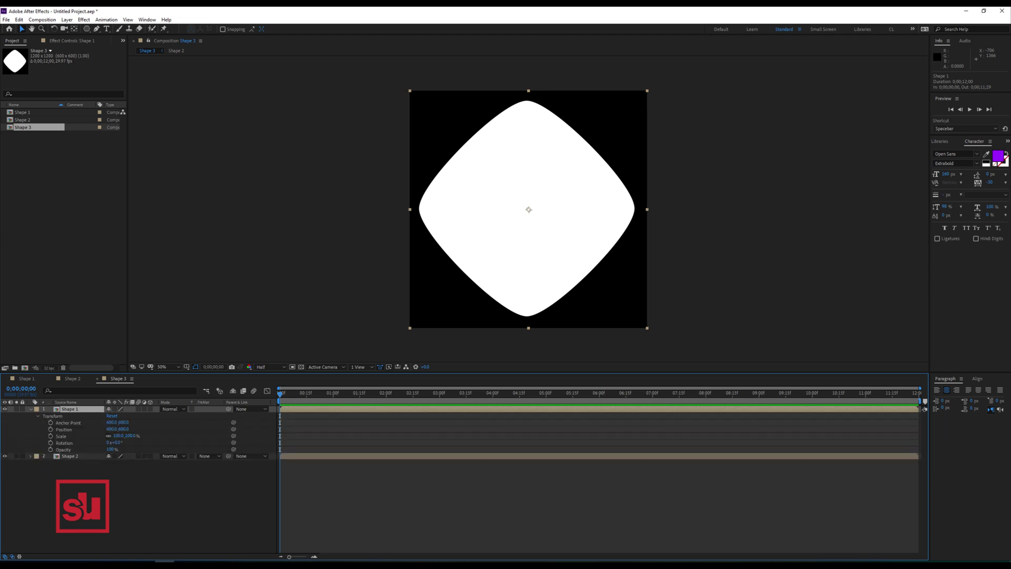
pyautogui.moveTo(117, 435); pyautogui.dragTo(114, 436)
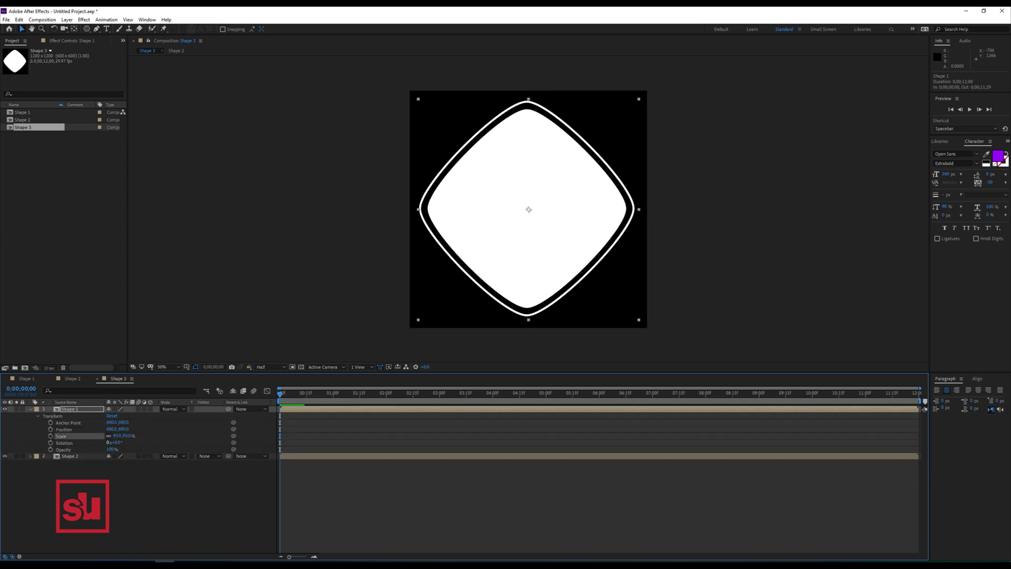
# Step: Rotate the Shape 2 outline layer to 40°
pyautogui.click(69, 457)
pyautogui.hotkey('ctrl', '`')
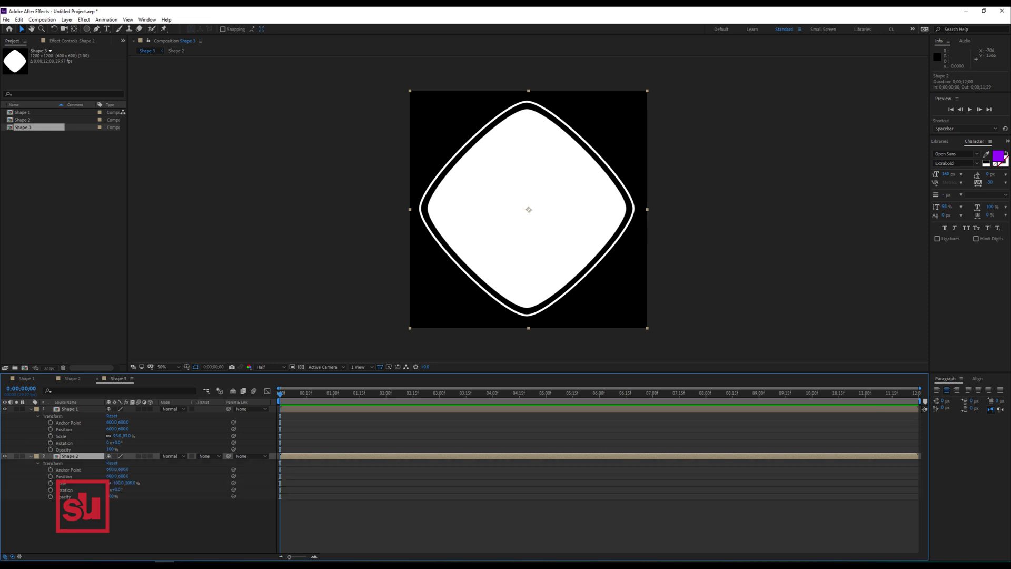
pyautogui.moveTo(117, 490); pyautogui.dragTo(138, 490)
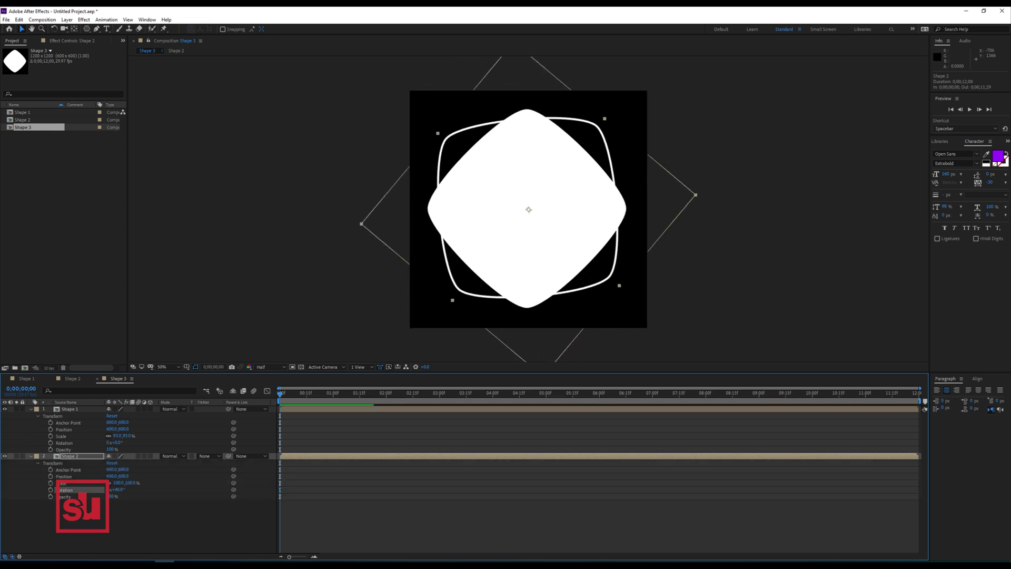
# Step: Open the nested Shape 1 composition and apply a Gradient Ramp effect to its shape layer
pyautogui.doubleClick(69, 409)
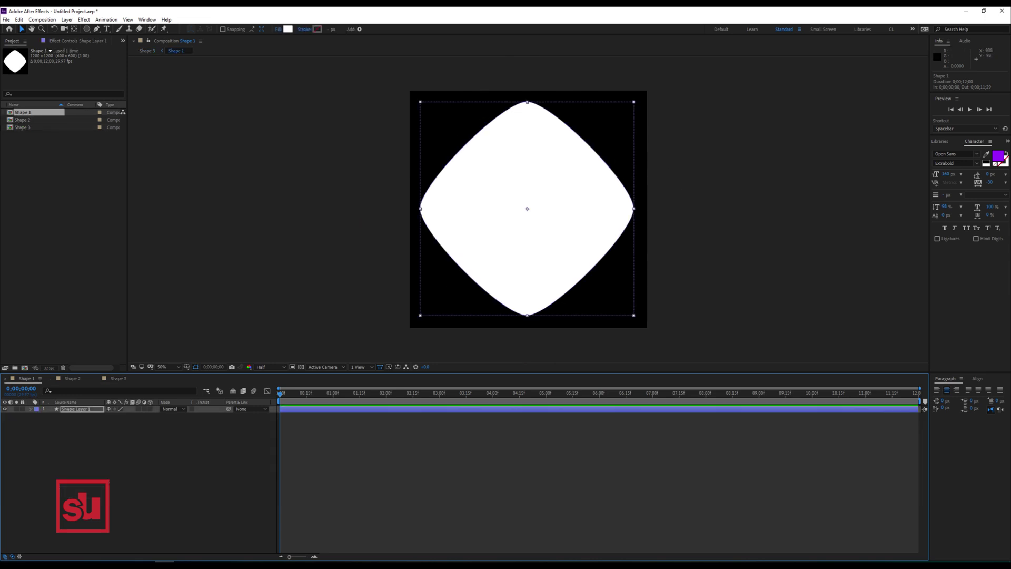
pyautogui.press('F3')
pyautogui.rightClick(54, 96)
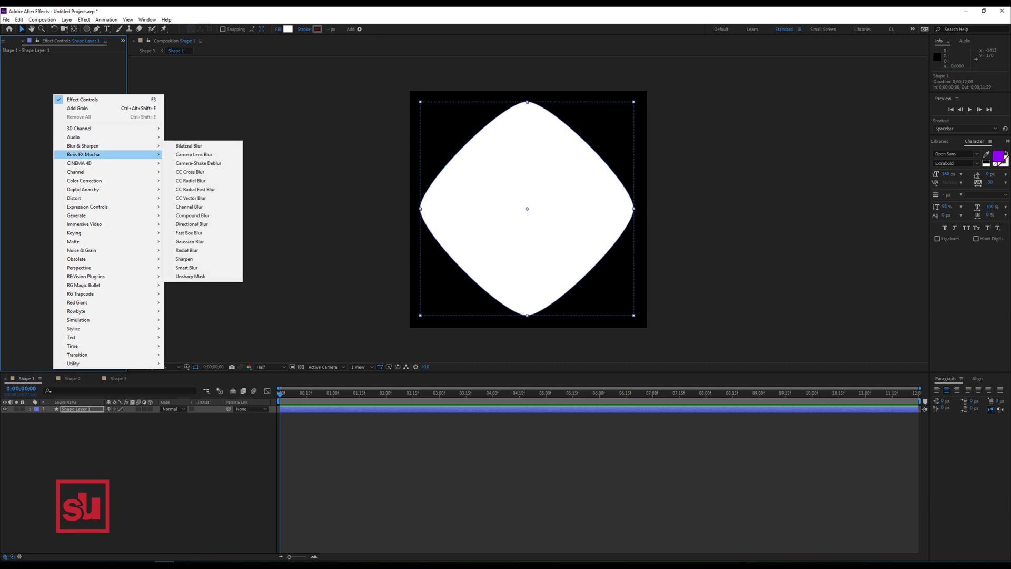
pyautogui.moveTo(105, 215)
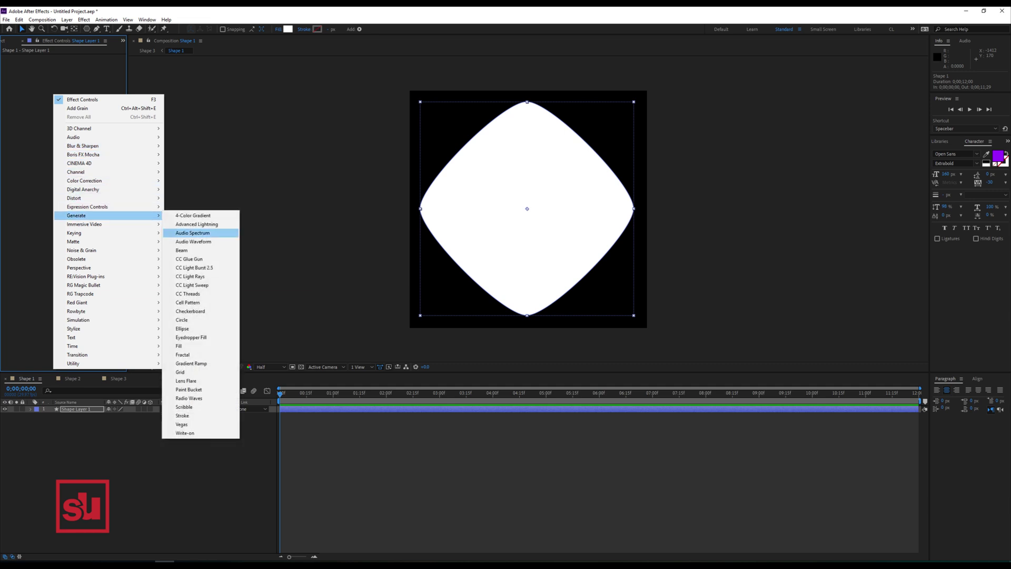
pyautogui.click(191, 364)
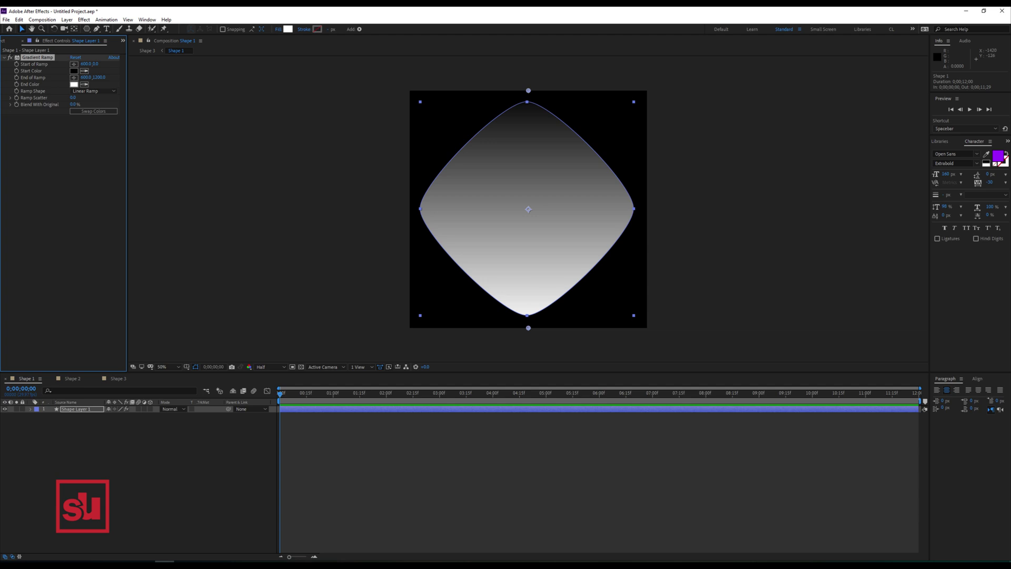
# Step: Set the Gradient Ramp's start color to a bright blue
pyautogui.click(75, 70)
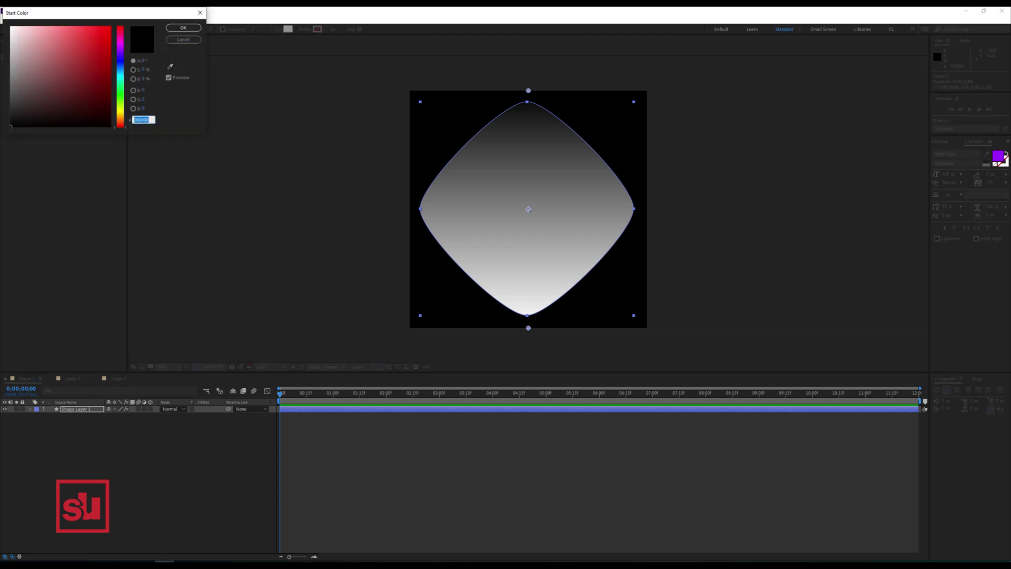
pyautogui.click(120, 119)
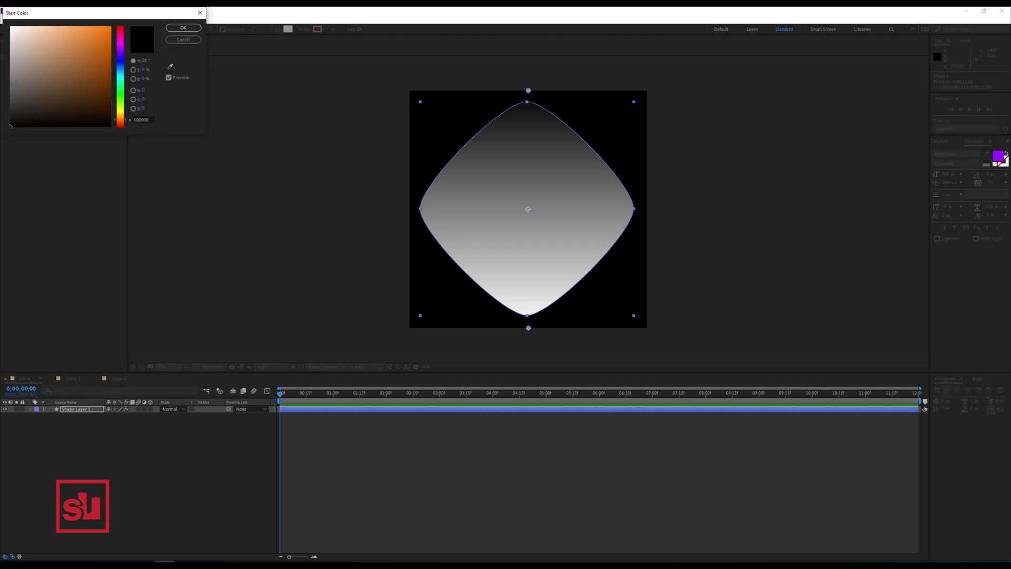
pyautogui.click(105, 30)
pyautogui.moveTo(121, 119); pyautogui.dragTo(120, 67)
pyautogui.click(183, 28)
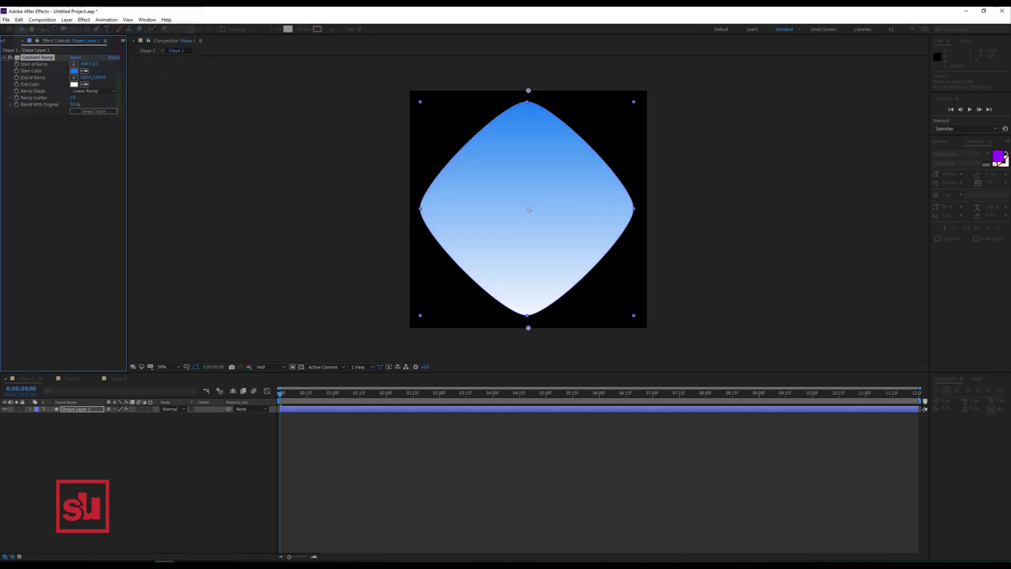
# Step: Set the Gradient Ramp's end color to a muted red
pyautogui.click(74, 84)
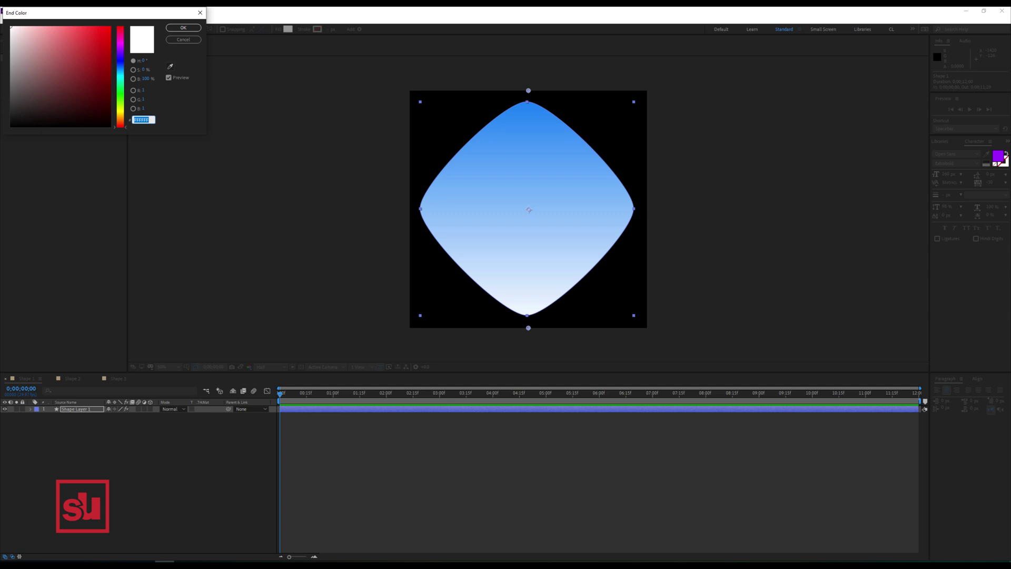
pyautogui.click(109, 88)
pyautogui.moveTo(110, 88); pyautogui.dragTo(109, 90)
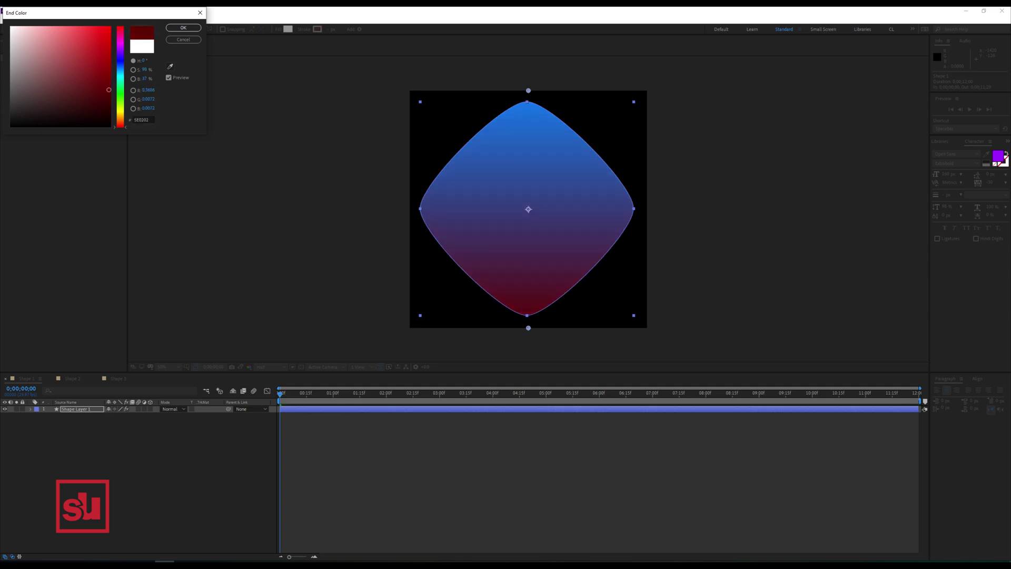
pyautogui.moveTo(108, 90); pyautogui.dragTo(66, 46)
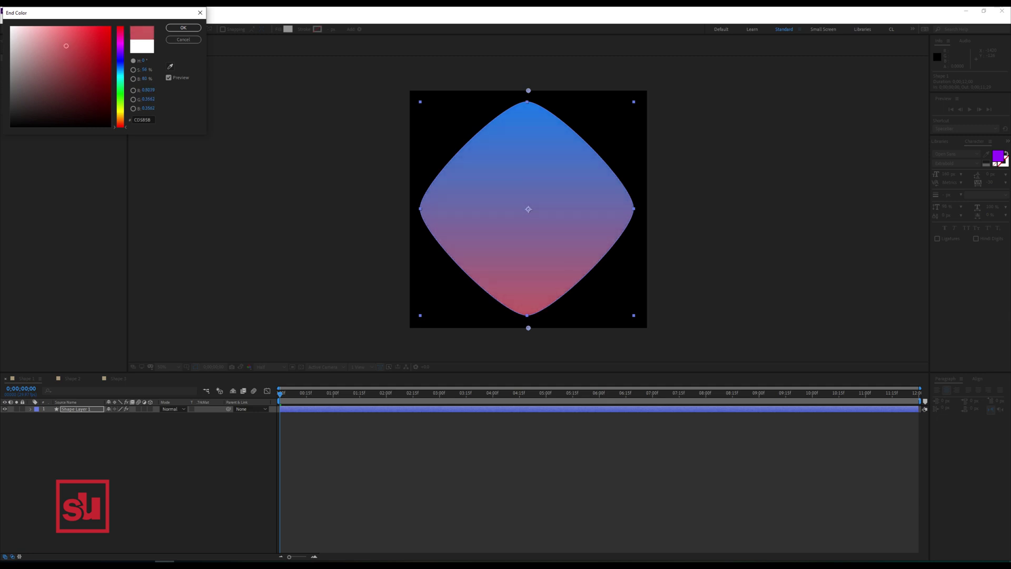
pyautogui.click(183, 27)
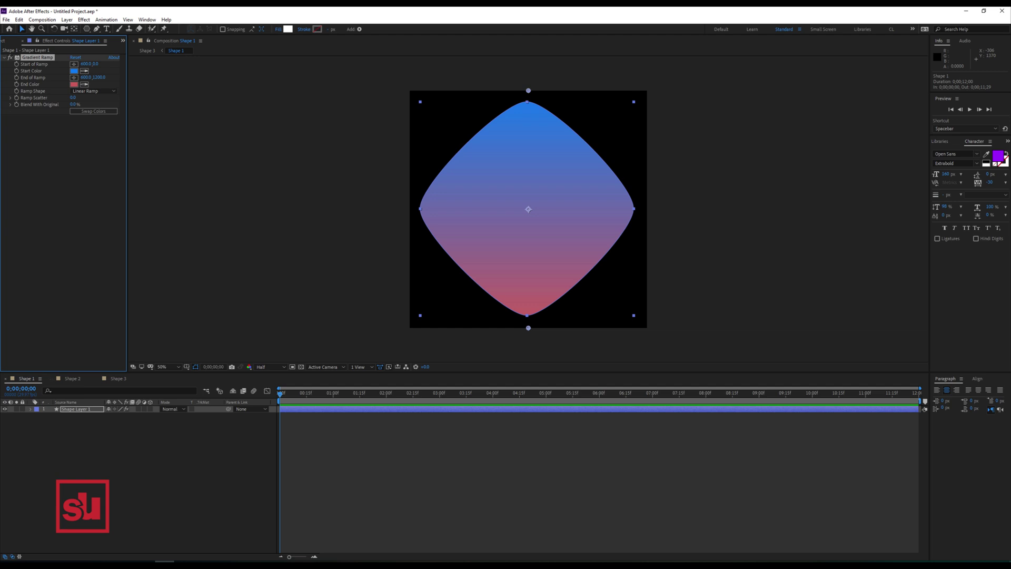
# Step: Copy the Gradient Ramp effect from the Shape 1 composition's shape layer and paste it onto the shape layer in Shape 2
pyautogui.rightClick(38, 57)
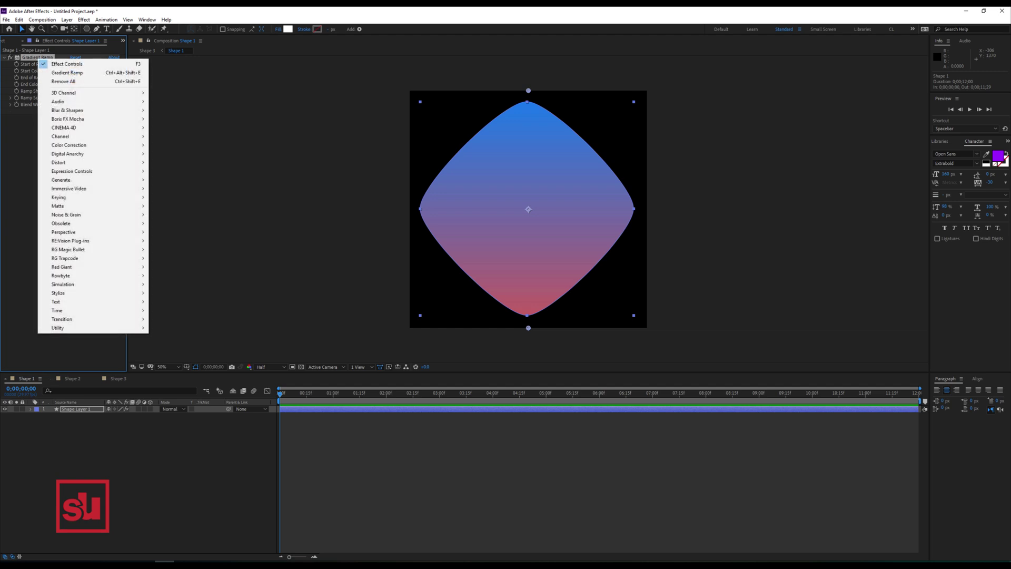
pyautogui.click(19, 19)
pyautogui.click(19, 20)
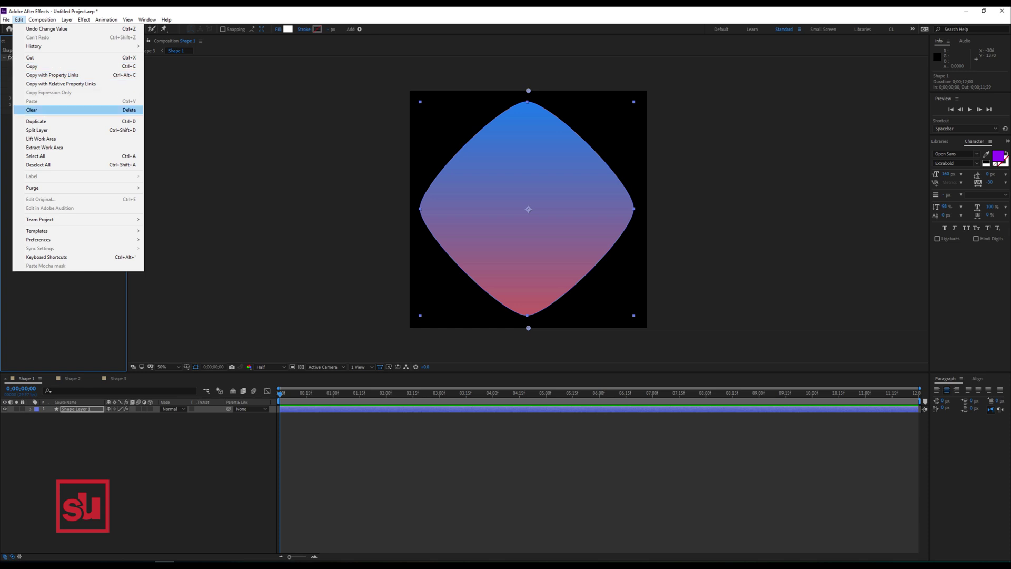
pyautogui.click(32, 66)
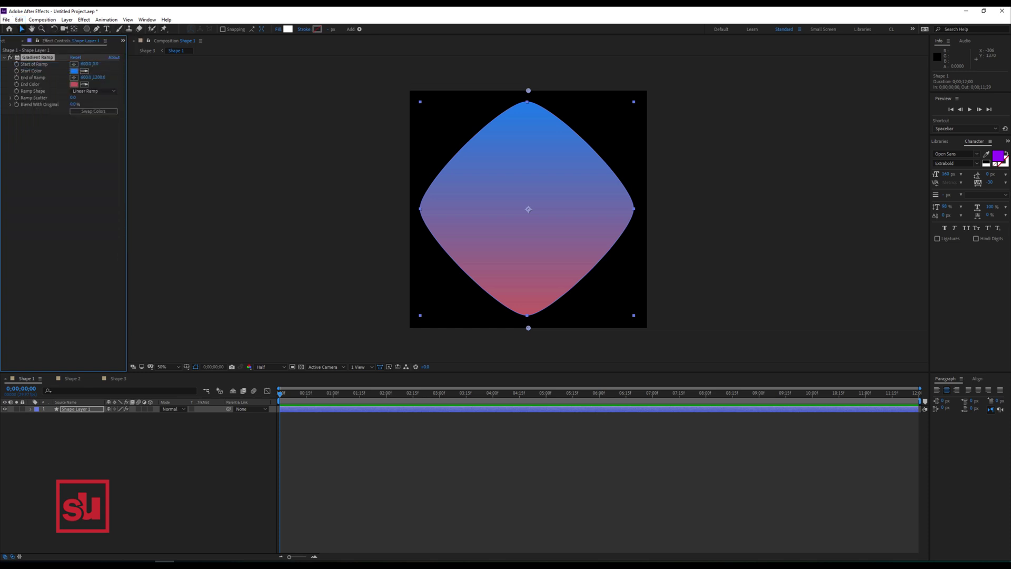
pyautogui.click(72, 378)
pyautogui.click(75, 408)
pyautogui.rightClick(39, 103)
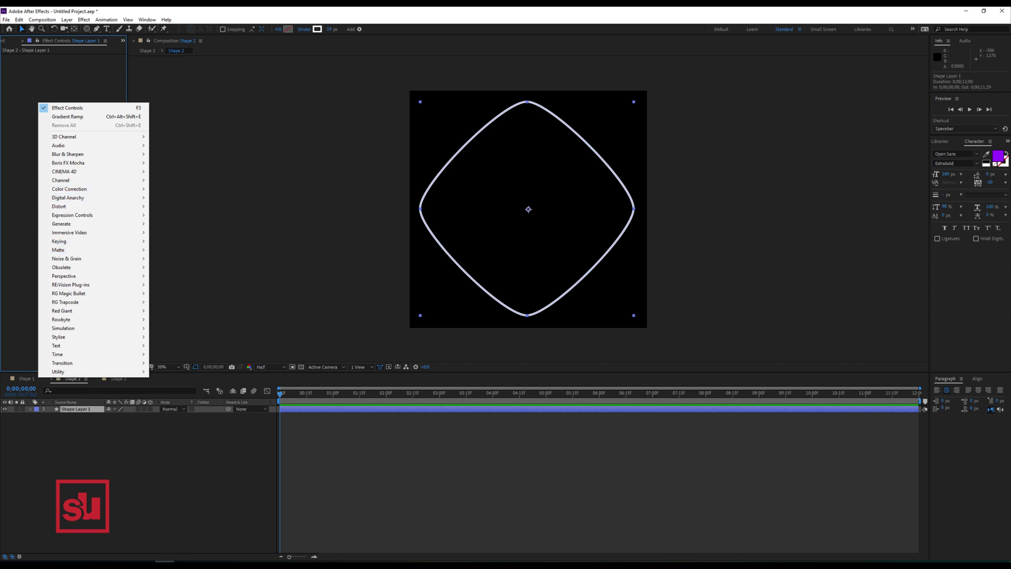
pyautogui.click(19, 19)
pyautogui.click(32, 101)
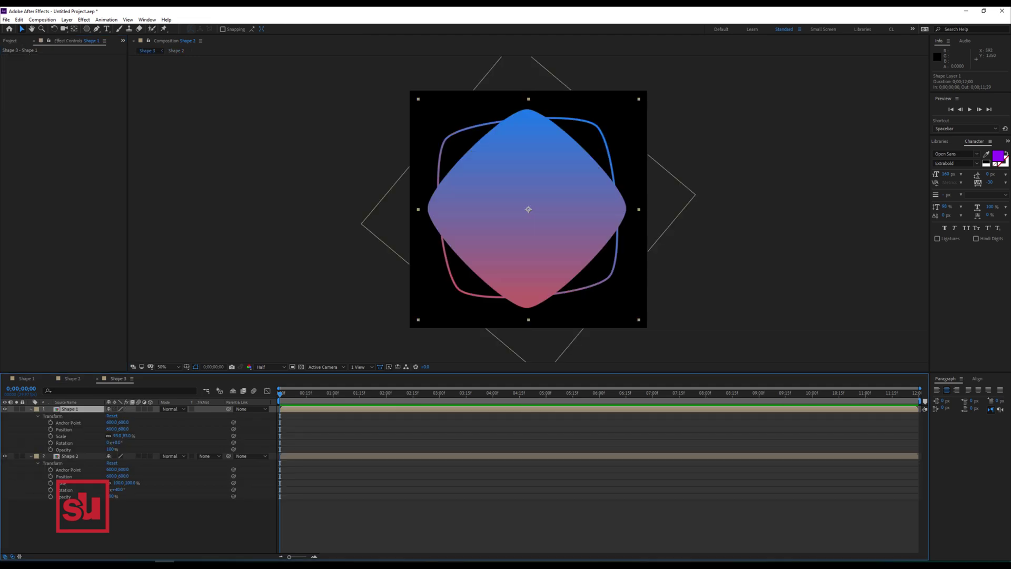
# Step: Rename the Shape 3 composition in the project as "Both Shapes"
pyautogui.click(10, 41)
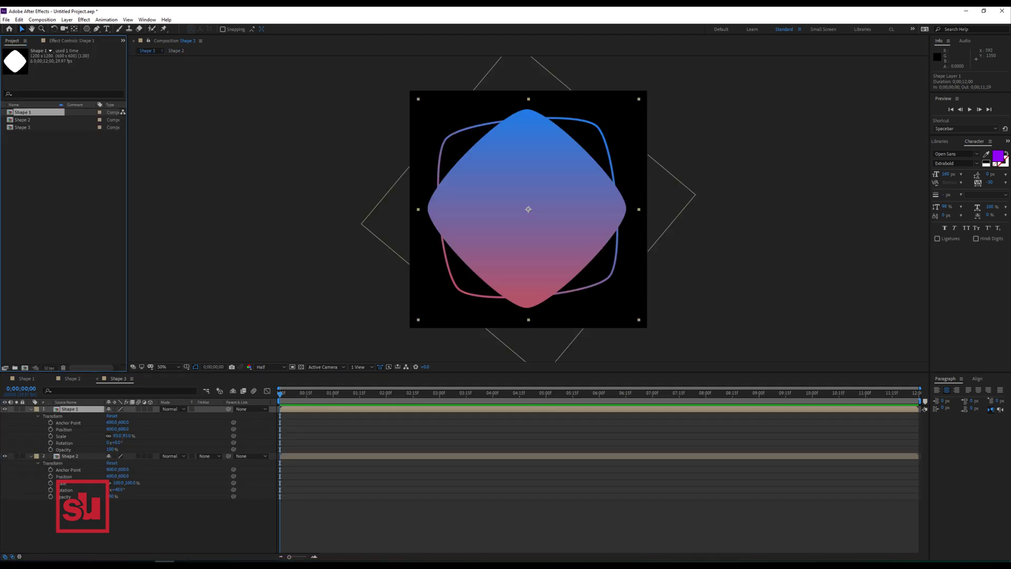
pyautogui.click(23, 127)
pyautogui.press('Return')
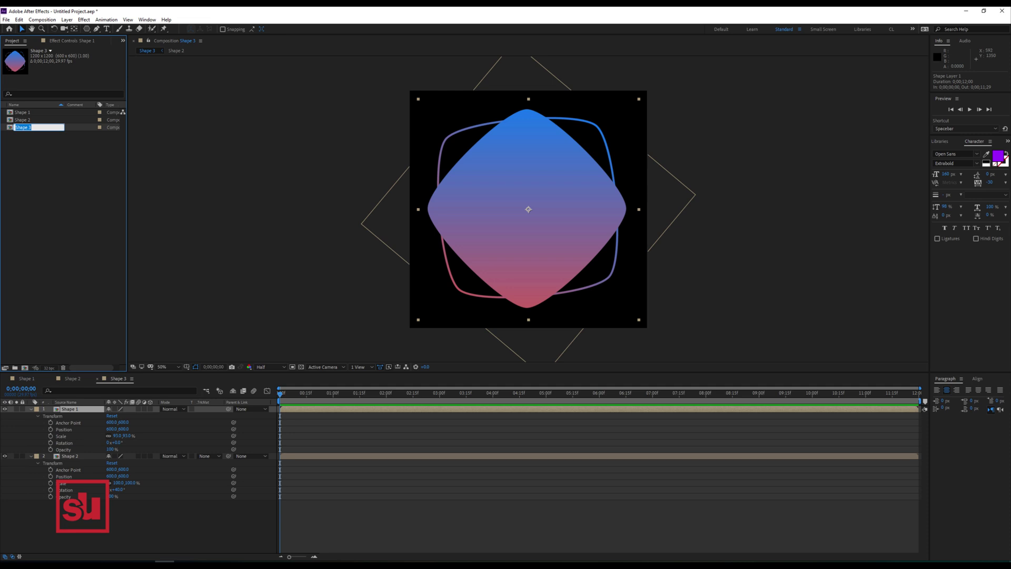
pyautogui.write('Both Shapes')
pyautogui.press('Return')
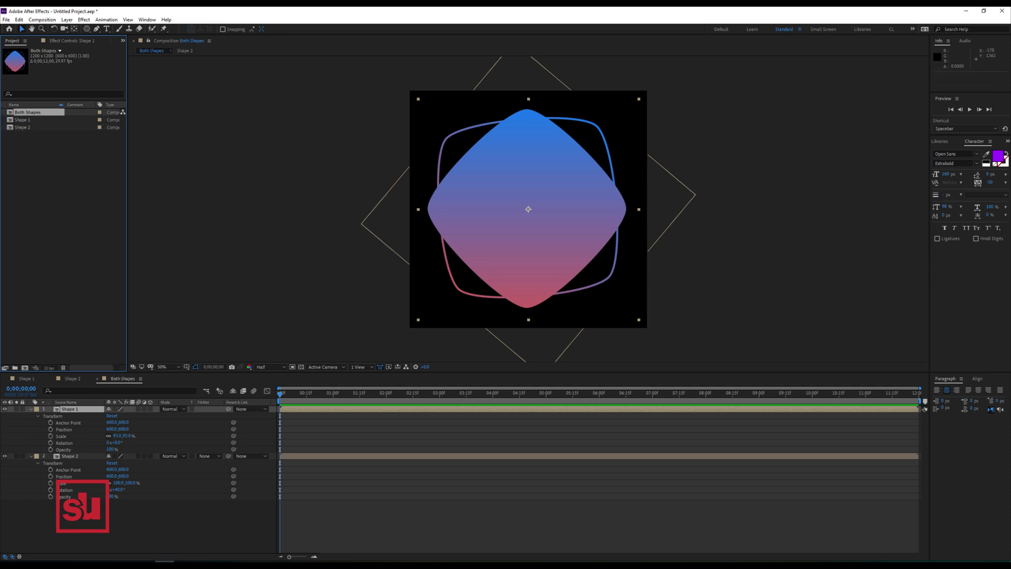
# Step: Add the expression time*40 to the Shape 2 layer's rotation in the Both Shapes composition and preview the animation
pyautogui.click(69, 456)
pyautogui.click(31, 410)
pyautogui.click(69, 410)
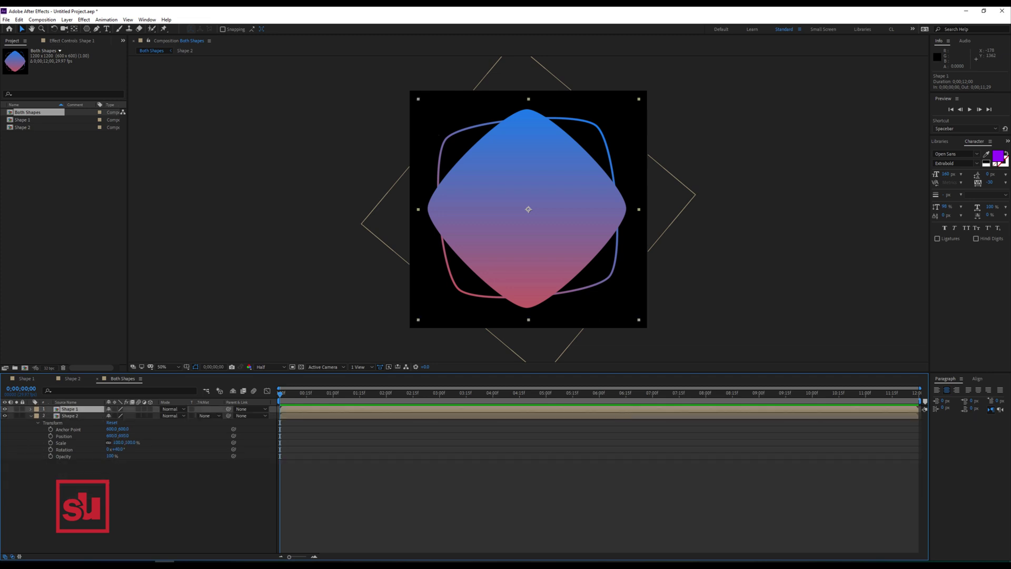
pyautogui.click(69, 415)
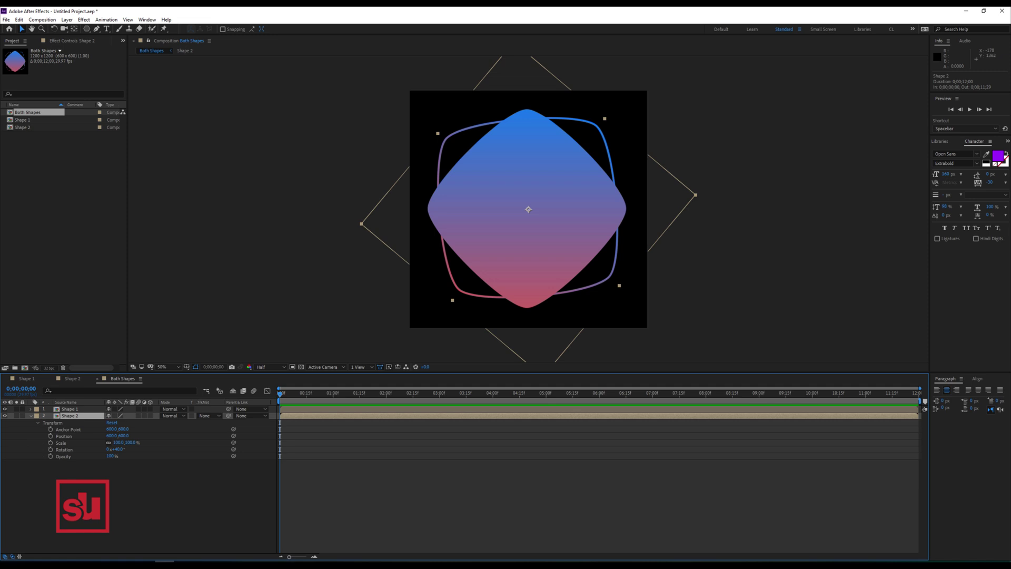
pyautogui.keyDown('alt'); pyautogui.click(50, 449); pyautogui.keyUp('alt')
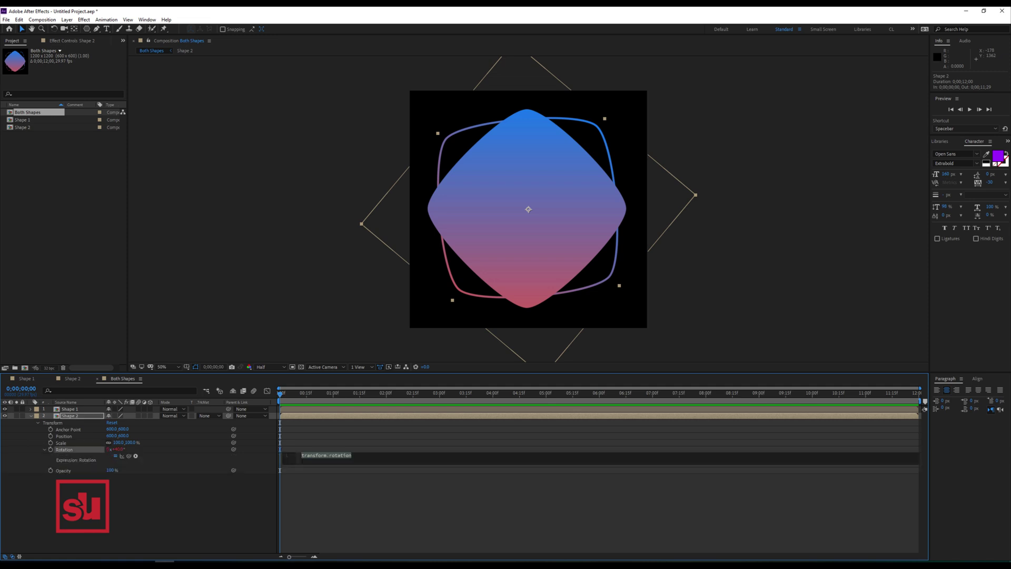
pyautogui.write('ti')
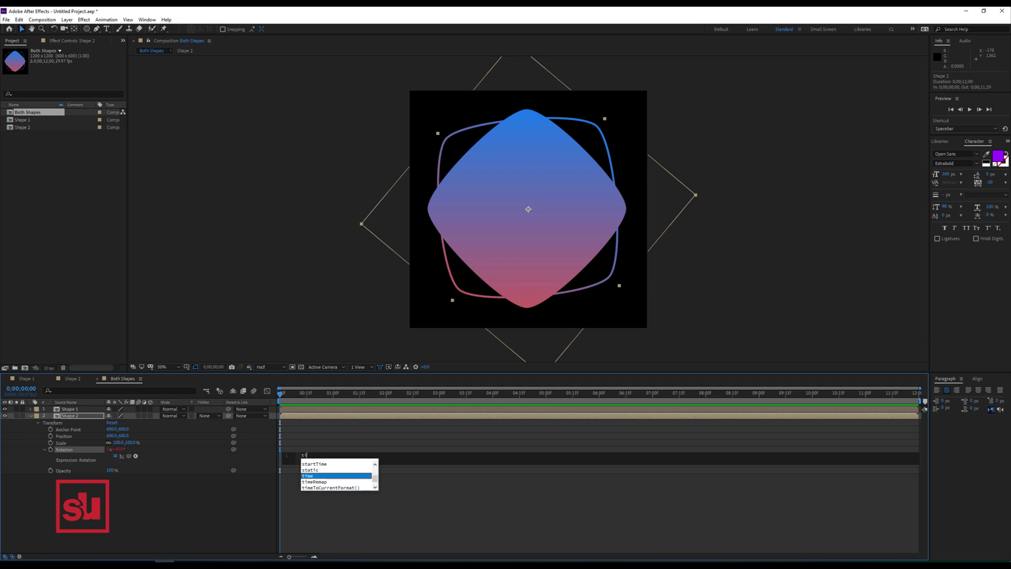
pyautogui.write('me*40')
pyautogui.click(349, 477)
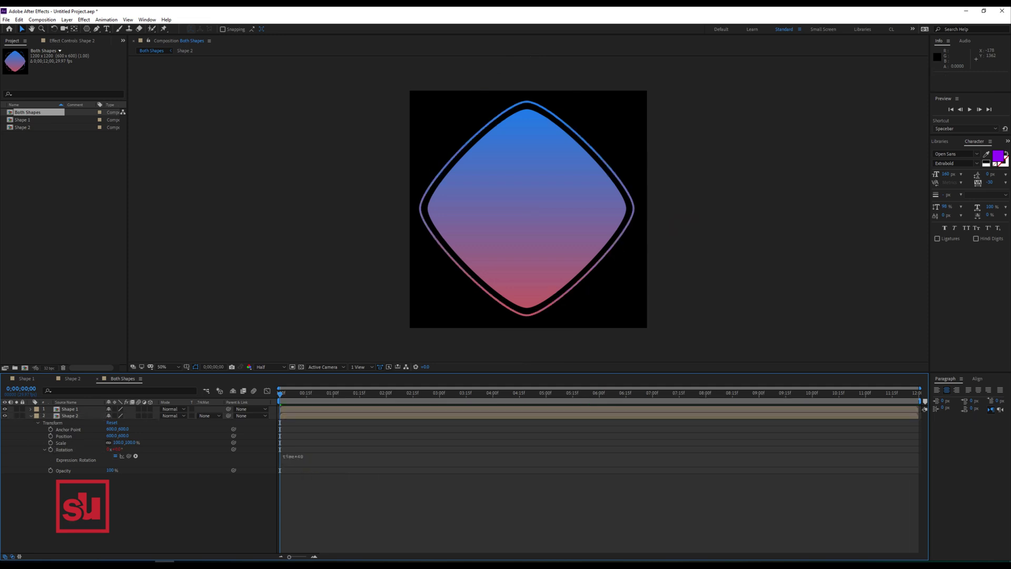
pyautogui.press('space')
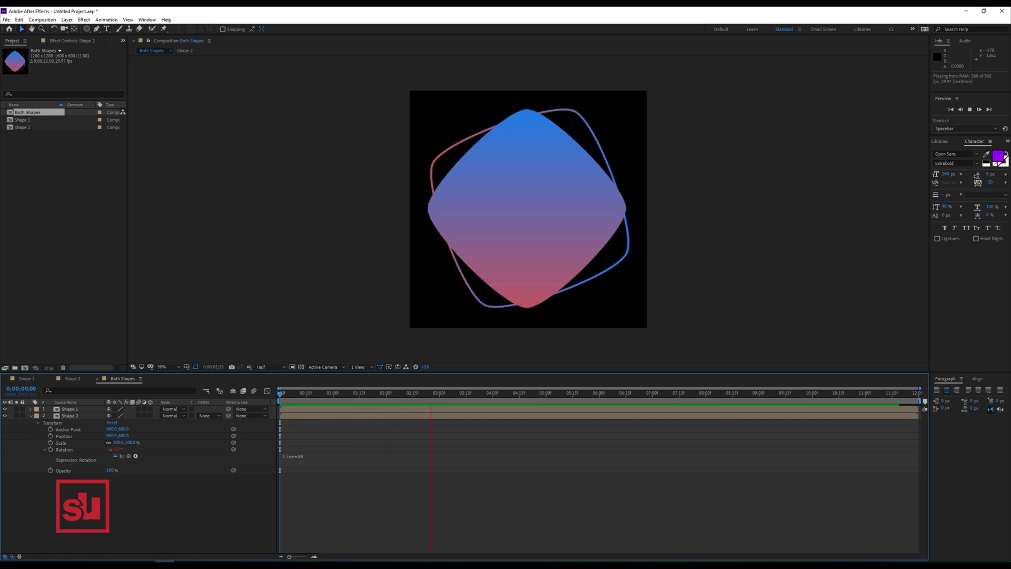
pyautogui.press('space')
pyautogui.press('space')
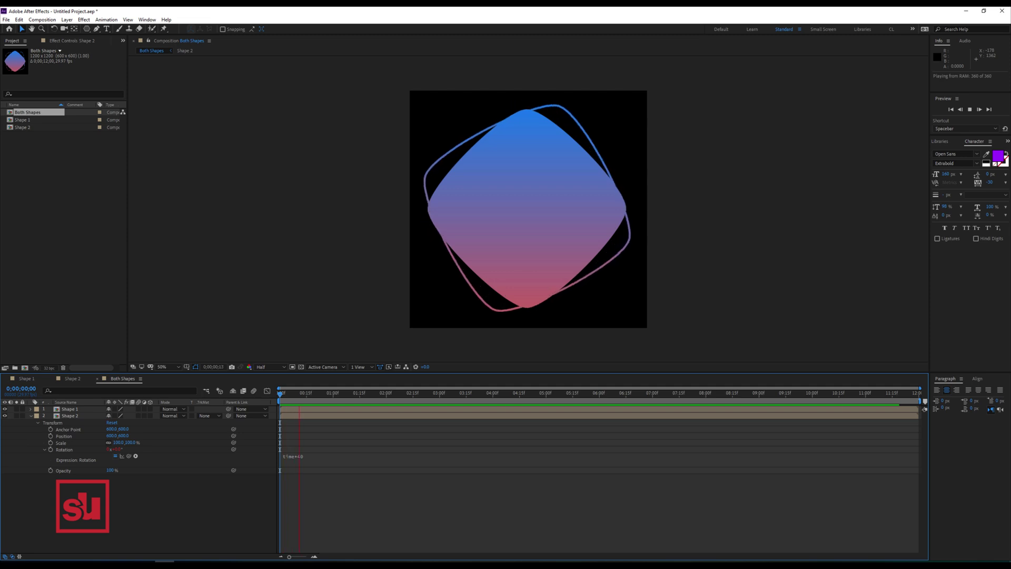
pyautogui.press('space')
# Step: Change the Shape 2 layer's rotation expression to time*30 and preview the animation
pyautogui.click(293, 457)
pyautogui.click(304, 455)
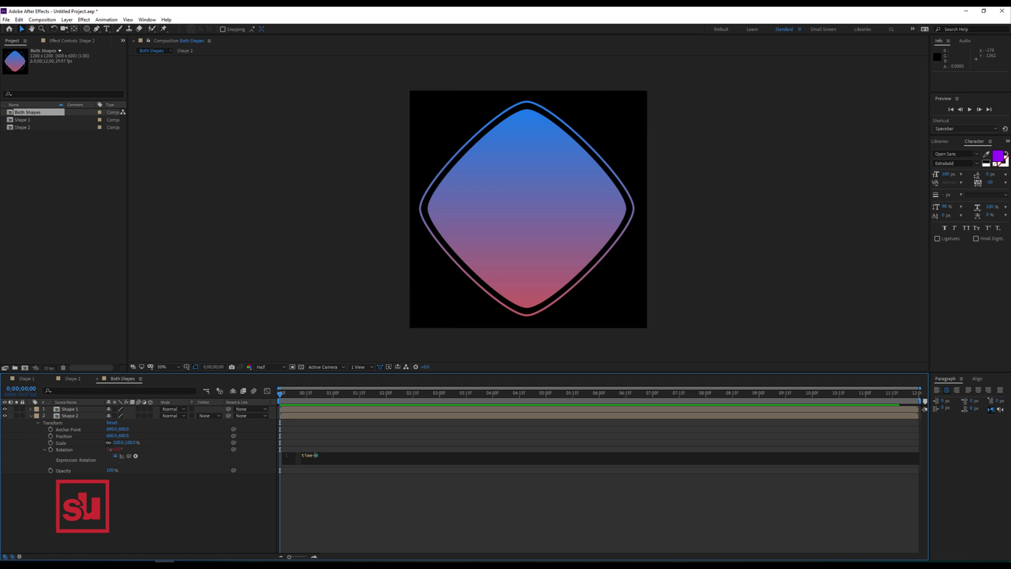
pyautogui.press('KP_Enter')
pyautogui.press('space')
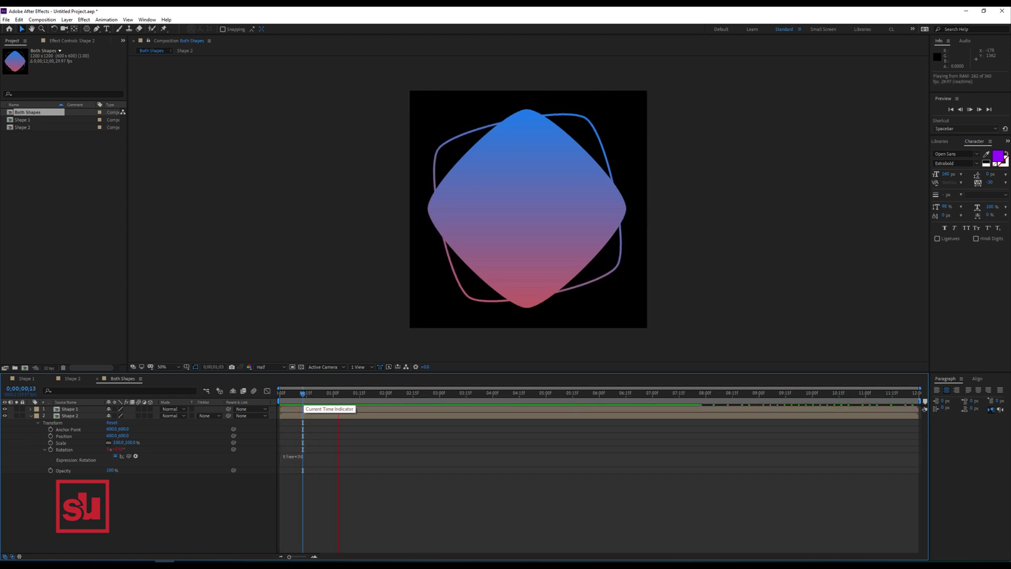
# Step: Add the expression time*15 to the Shape 1 layer's rotation and preview both shapes turning
pyautogui.click(298, 409)
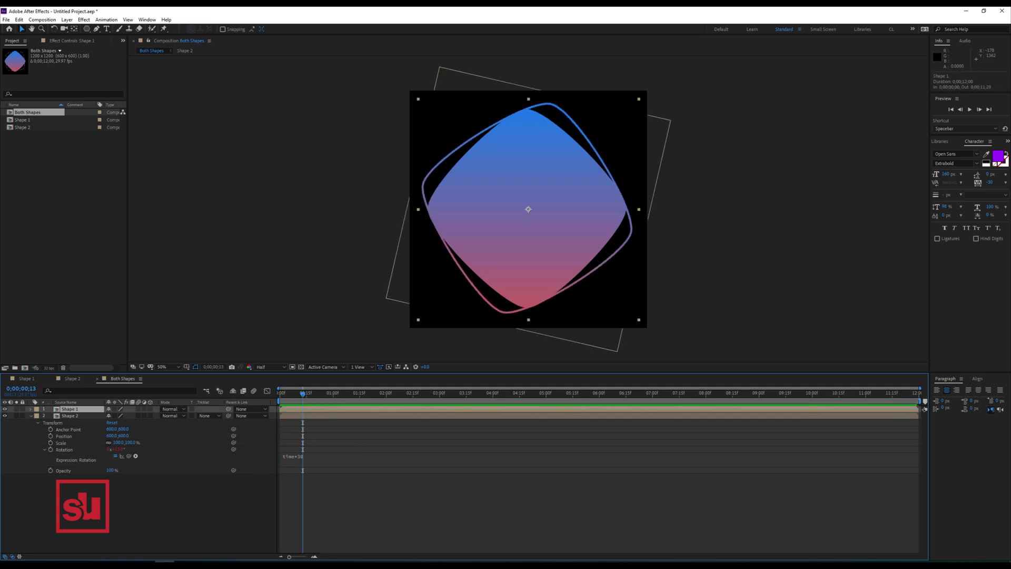
pyautogui.click(31, 410)
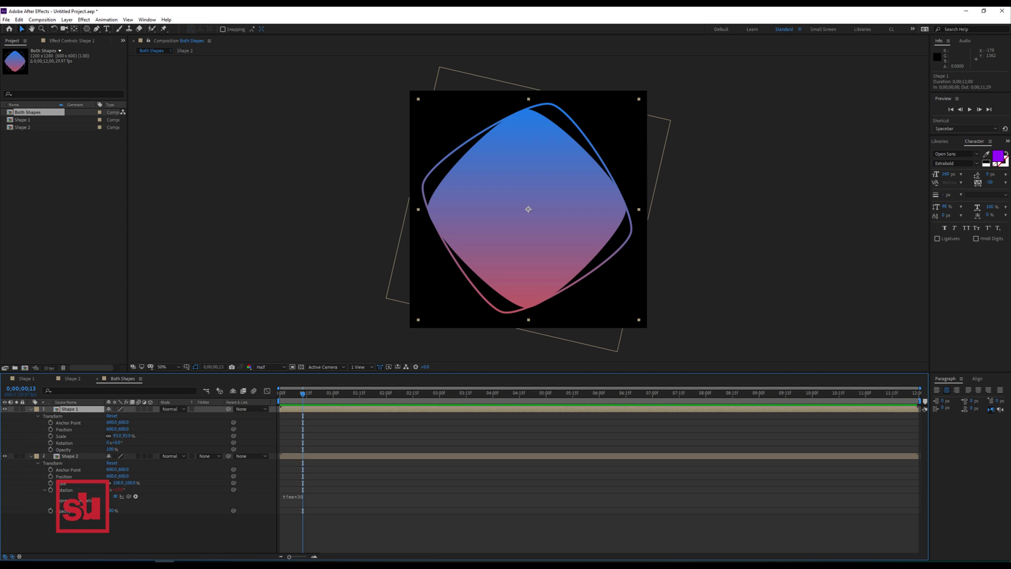
pyautogui.keyDown('alt'); pyautogui.click(50, 443); pyautogui.keyUp('alt')
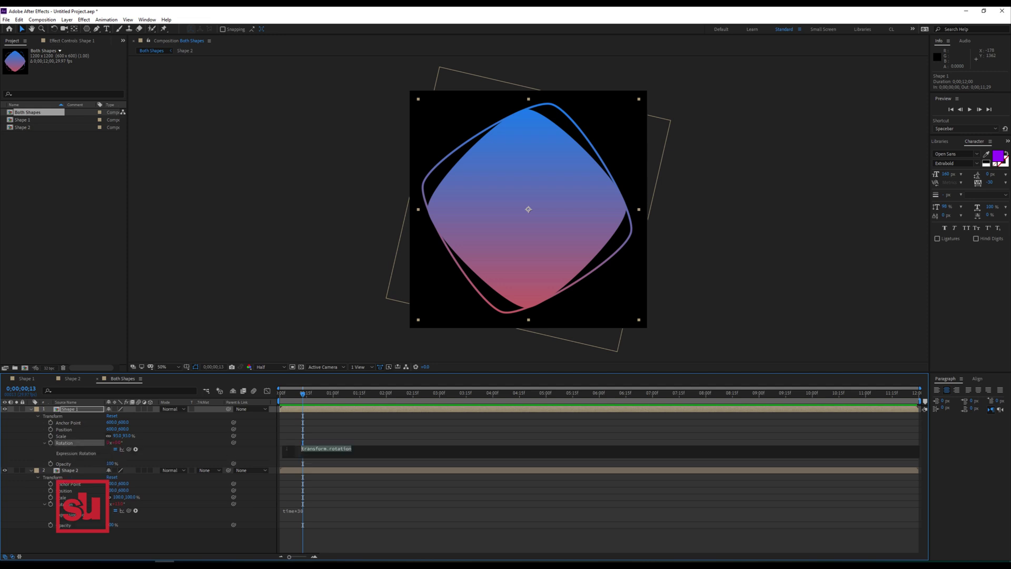
pyautogui.write('t')
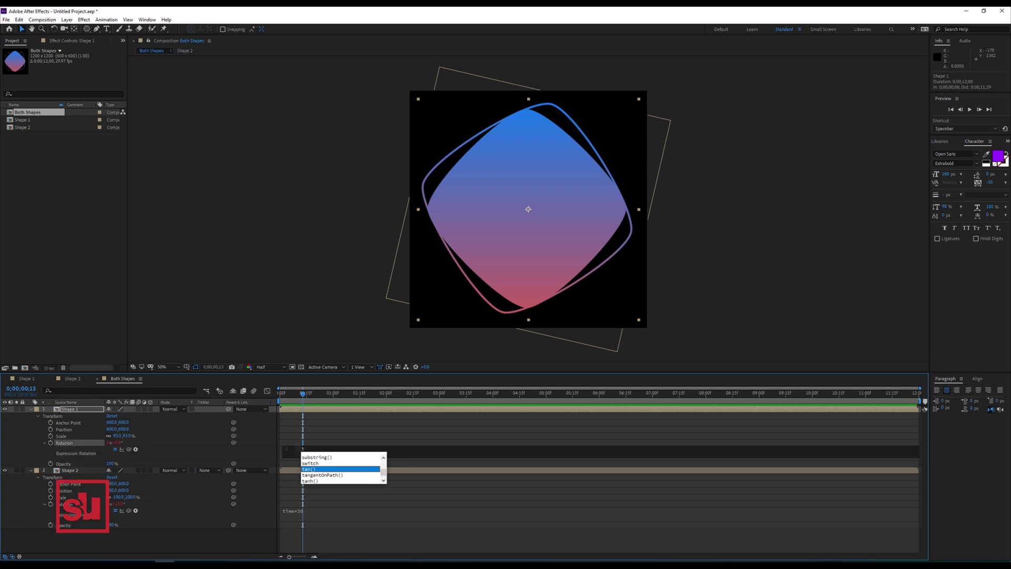
pyautogui.write('ime+15')
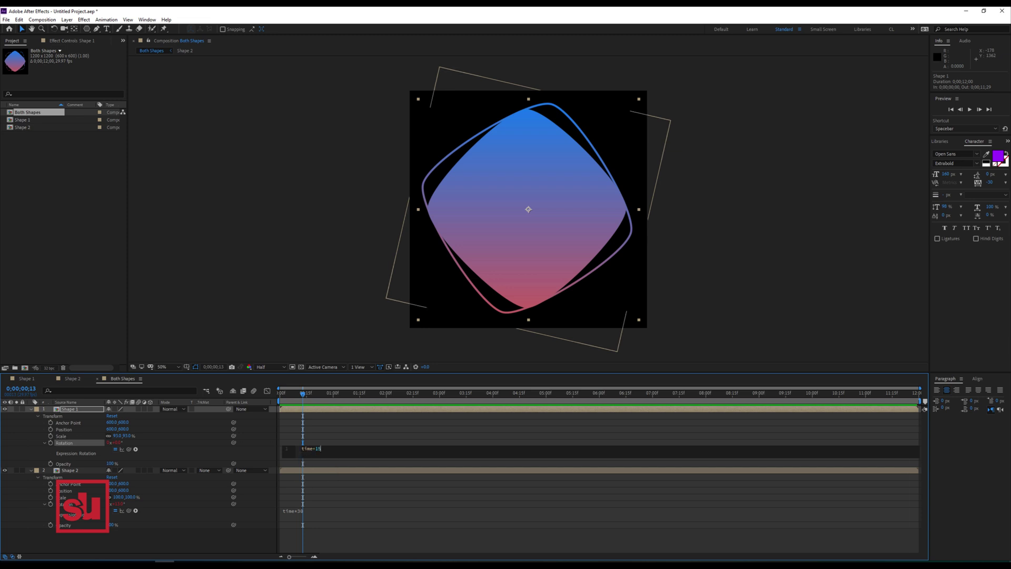
pyautogui.press('KP_Enter')
pyautogui.press('space')
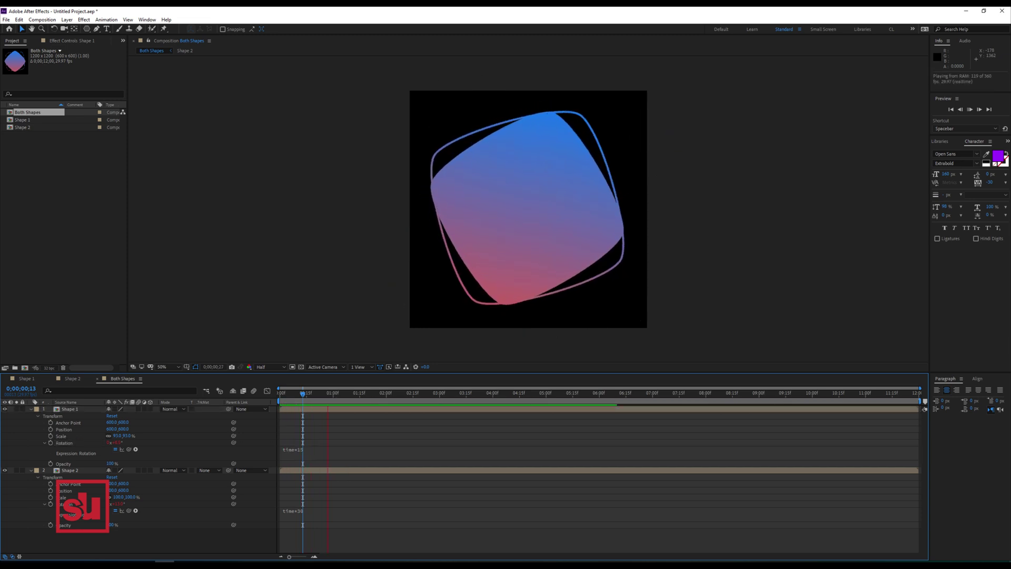
pyautogui.press('space')
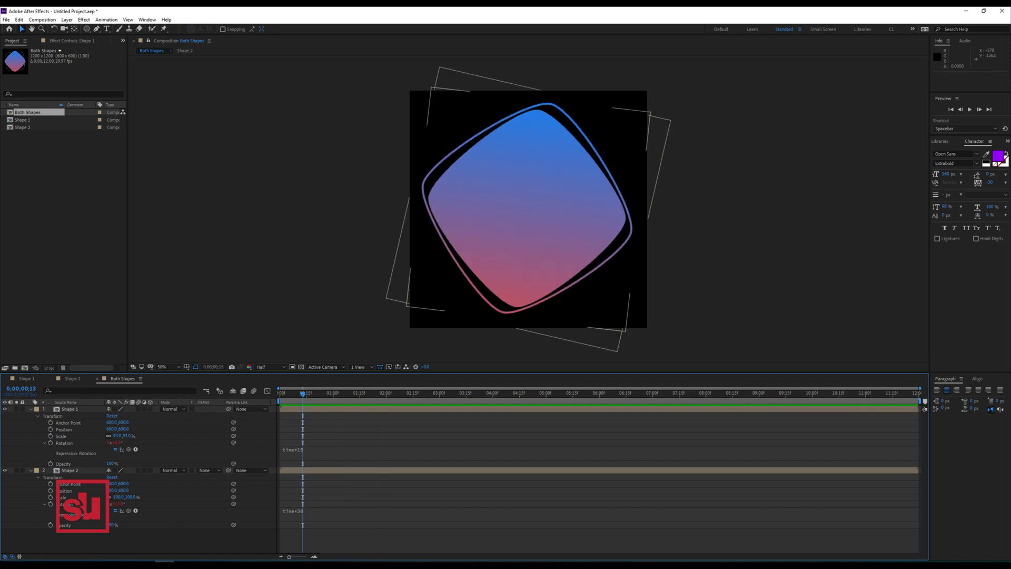
# Step: Reverse the Shape 1 layer's rotation by changing its expression to -time*15, and preview the result
pyautogui.click(293, 450)
pyautogui.click(302, 449)
pyautogui.write('-')
pyautogui.write('-')
pyautogui.press('KP_Enter')
pyautogui.press('space')
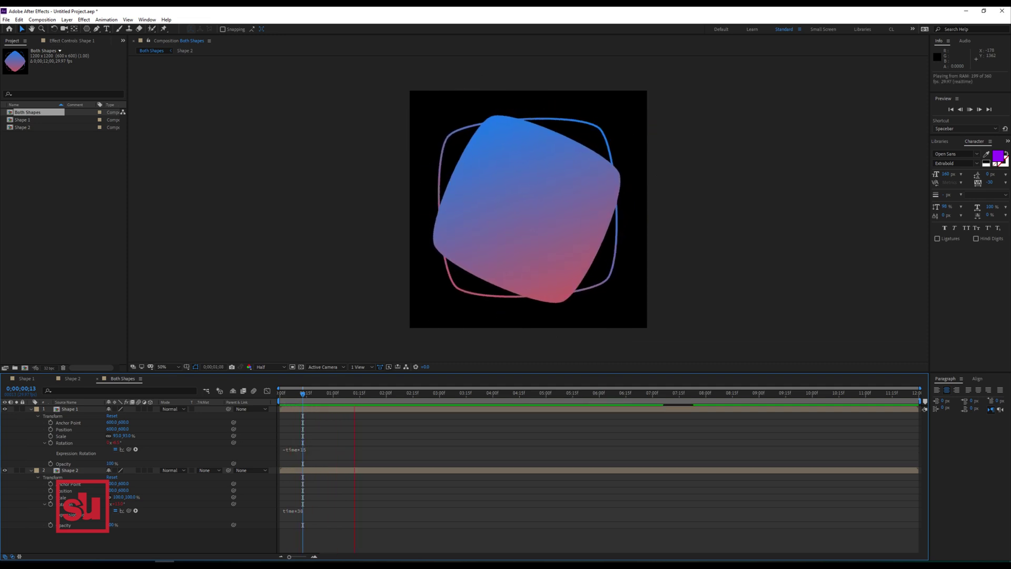
pyautogui.press('space')
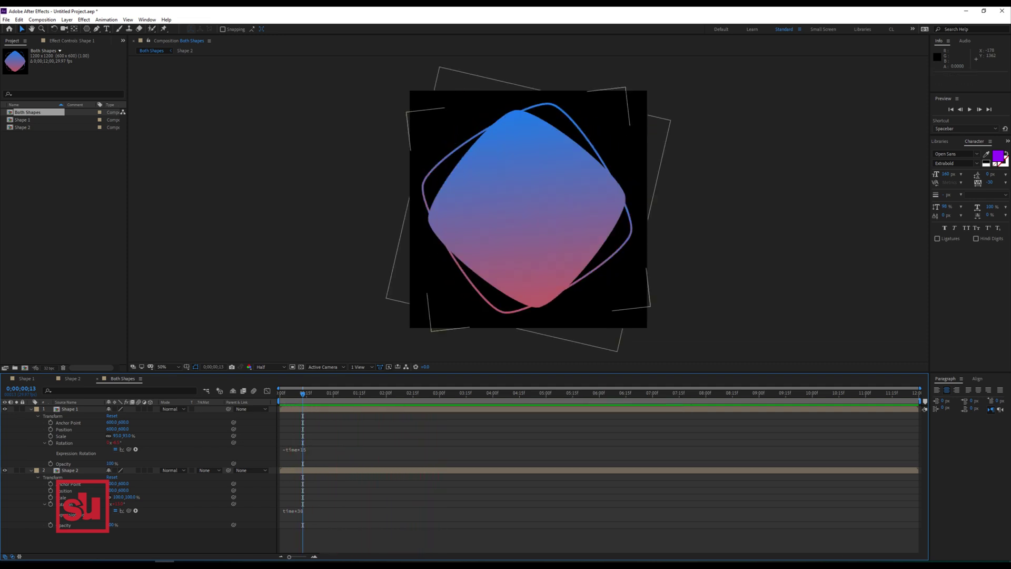
# Step: Scale the filled Shape 1 layer up to 106%
pyautogui.click(70, 470)
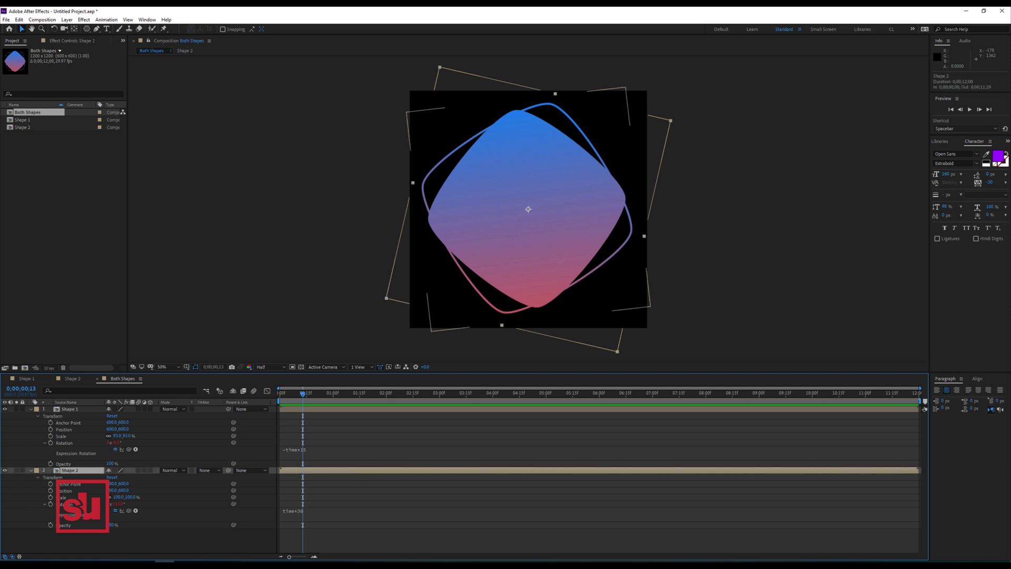
pyautogui.click(69, 409)
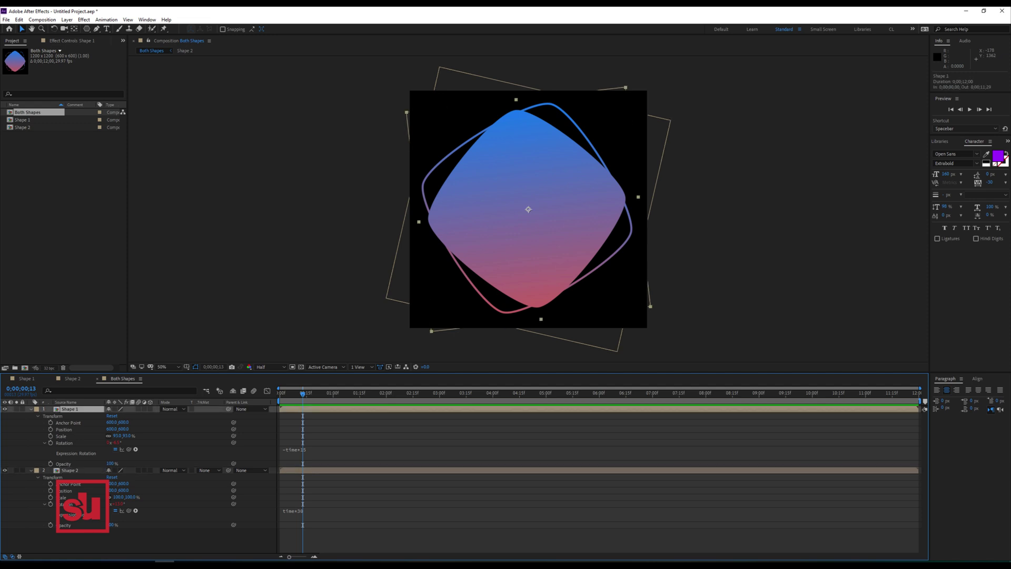
pyautogui.moveTo(117, 435); pyautogui.dragTo(125, 436)
pyautogui.press('Return')
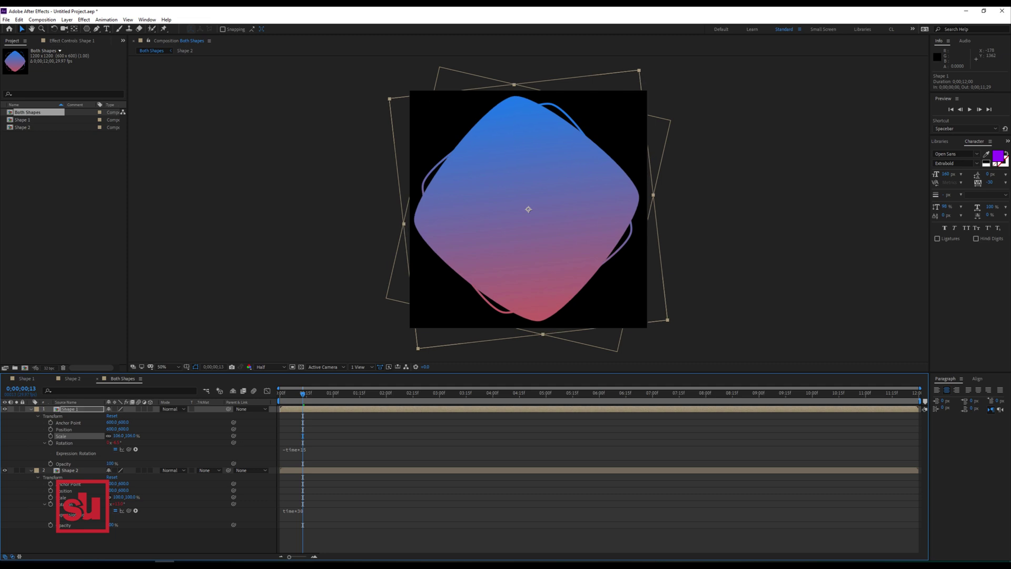
# Step: Move the Shape 2 layer above Shape 1 in the layer order and set its blending mode to Add
pyautogui.click(31, 410)
pyautogui.moveTo(69, 409); pyautogui.dragTo(69, 473)
pyautogui.click(70, 409)
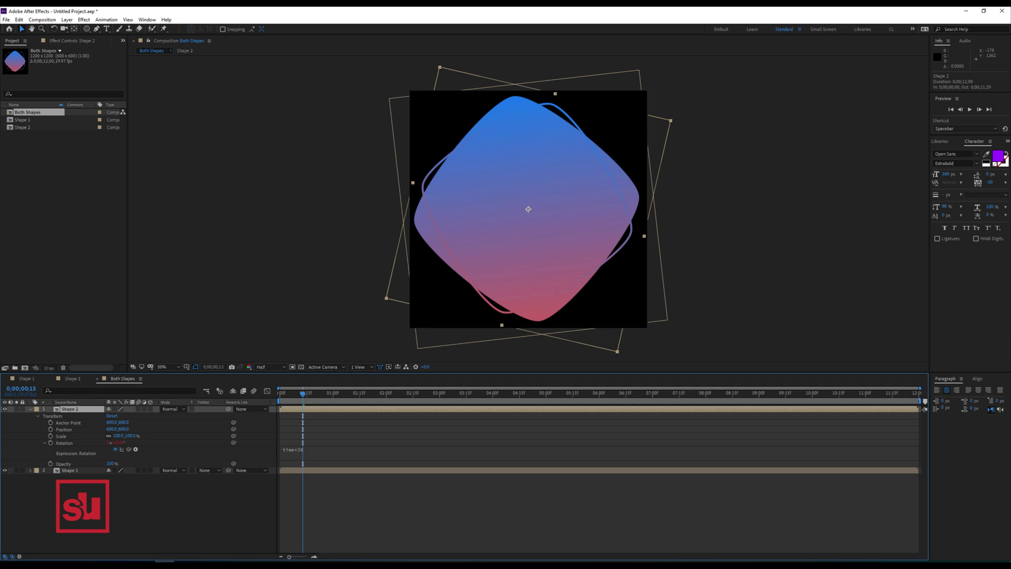
pyautogui.click(174, 409)
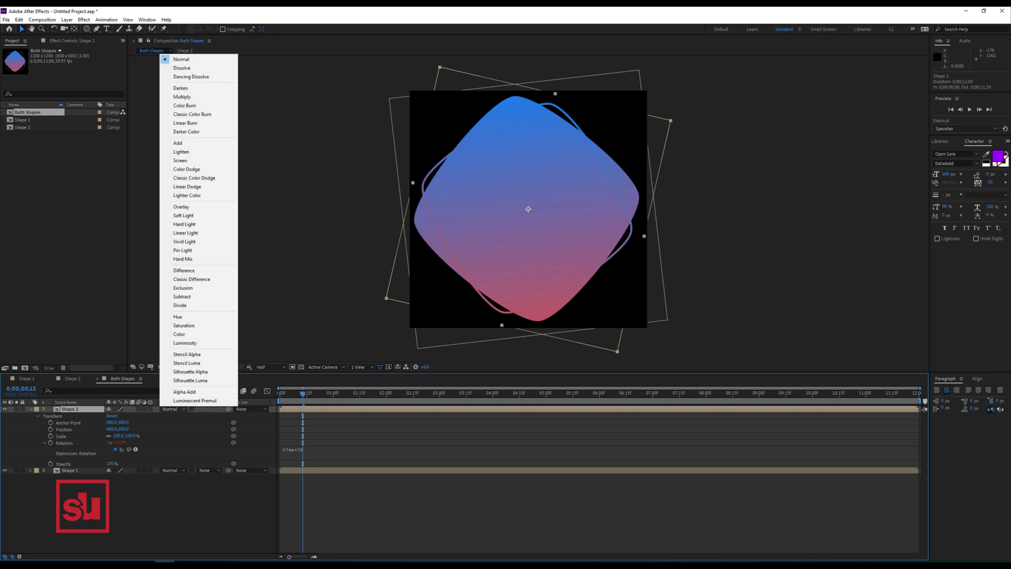
pyautogui.click(198, 144)
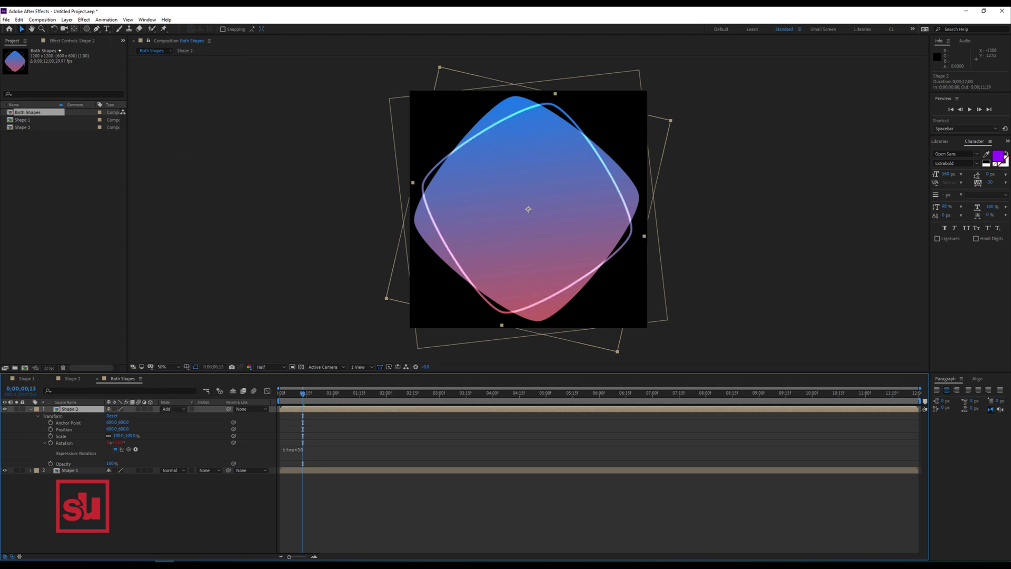
# Step: Set the Shape 2 layer's opacity to 60%
pyautogui.press('t')
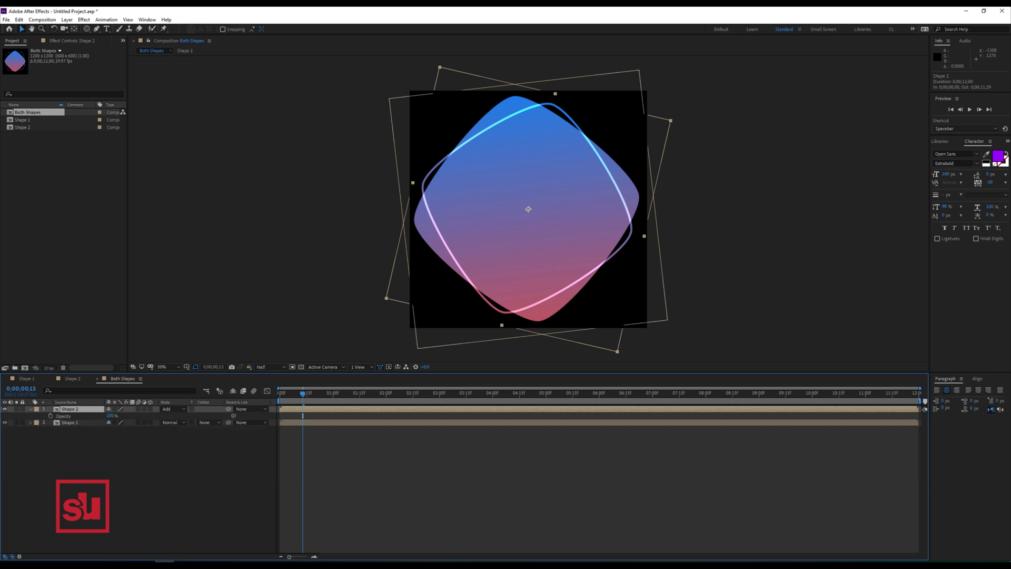
pyautogui.click(112, 416)
pyautogui.write('60')
pyautogui.press('Return')
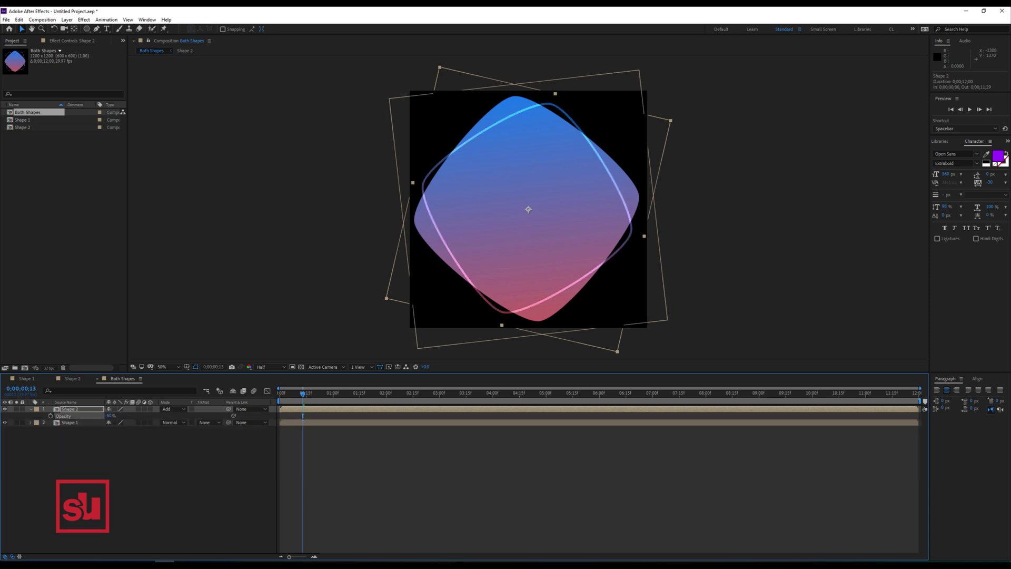
# Step: Change the Shape 2 layer's blending mode to Screen and preview the animation
pyautogui.click(172, 409)
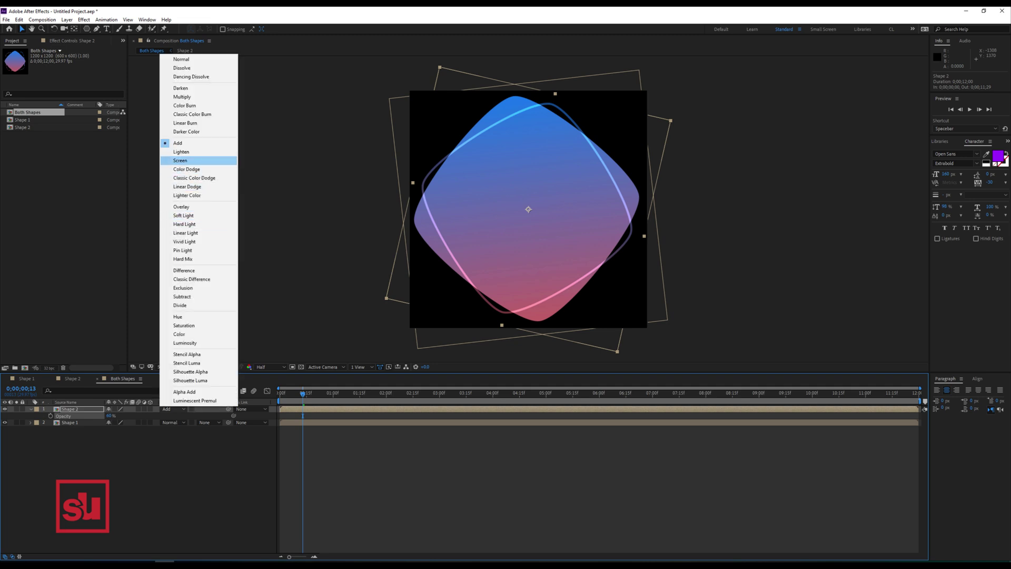
pyautogui.click(180, 160)
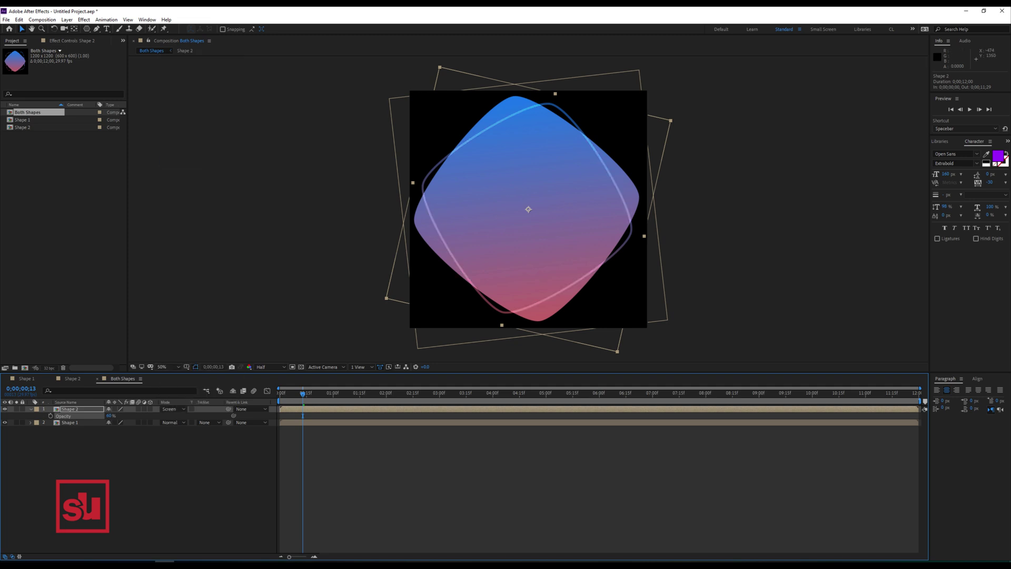
pyautogui.press('space')
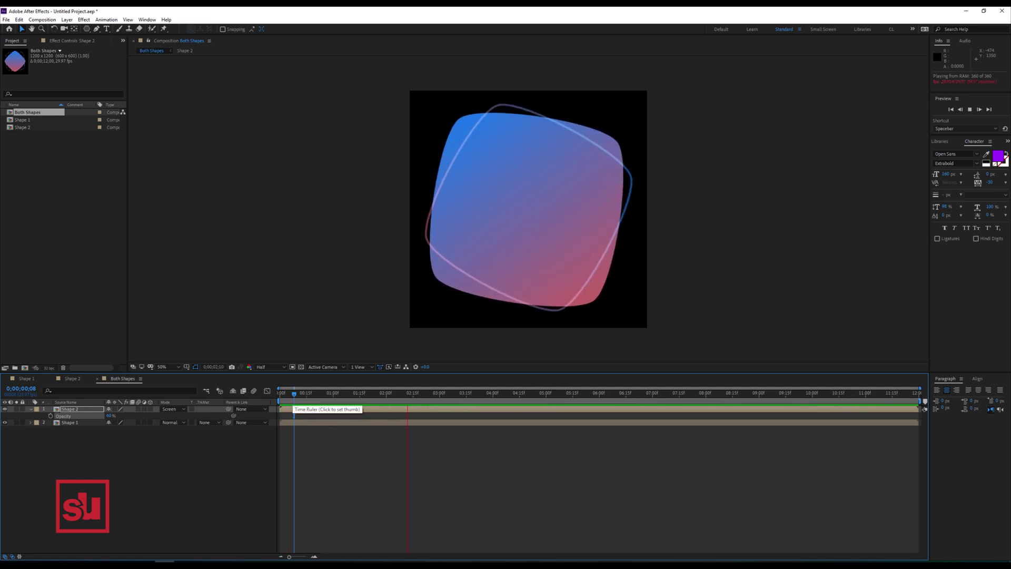
pyautogui.press('space')
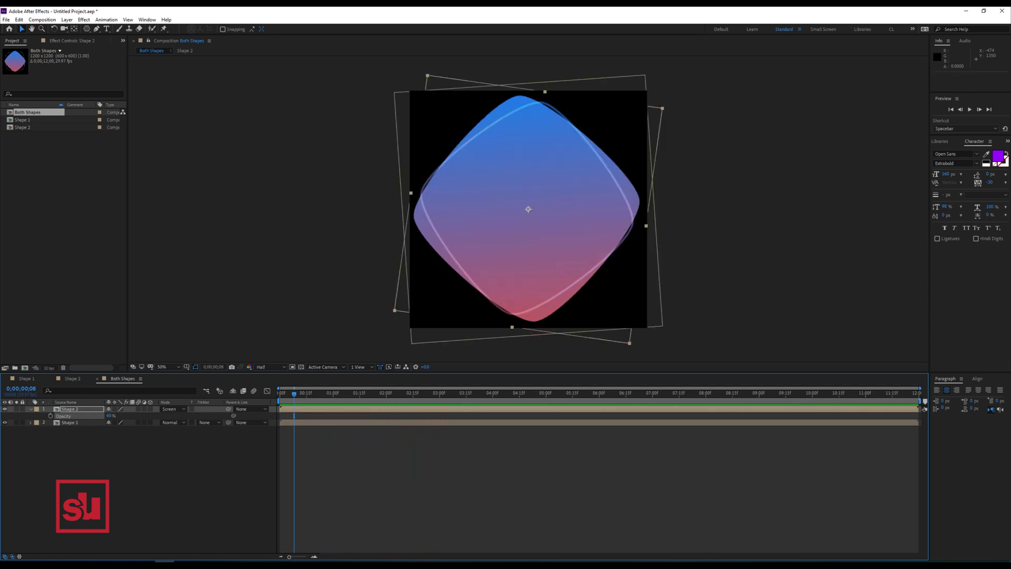
# Step: Create a new composition using the HDTV 1080 29.97 preset with a duration of 8 seconds
pyautogui.rightClick(28, 142)
pyautogui.click(61, 146)
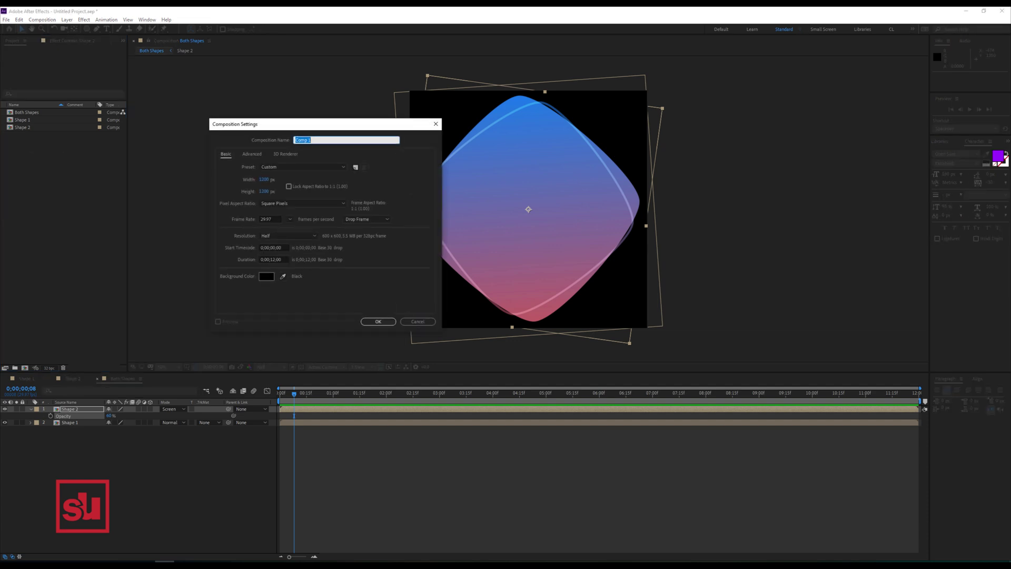
pyautogui.click(303, 166)
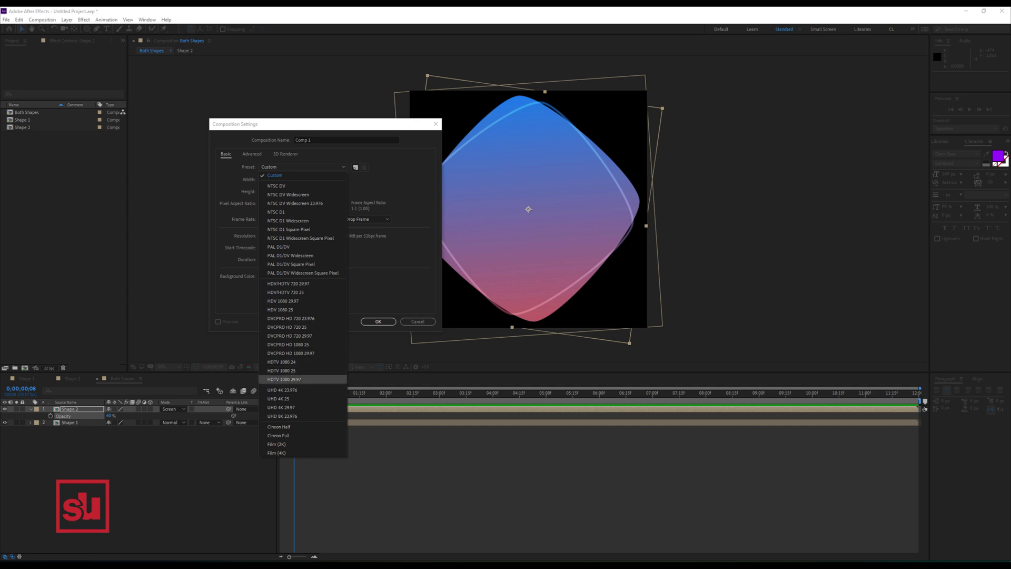
pyautogui.click(284, 380)
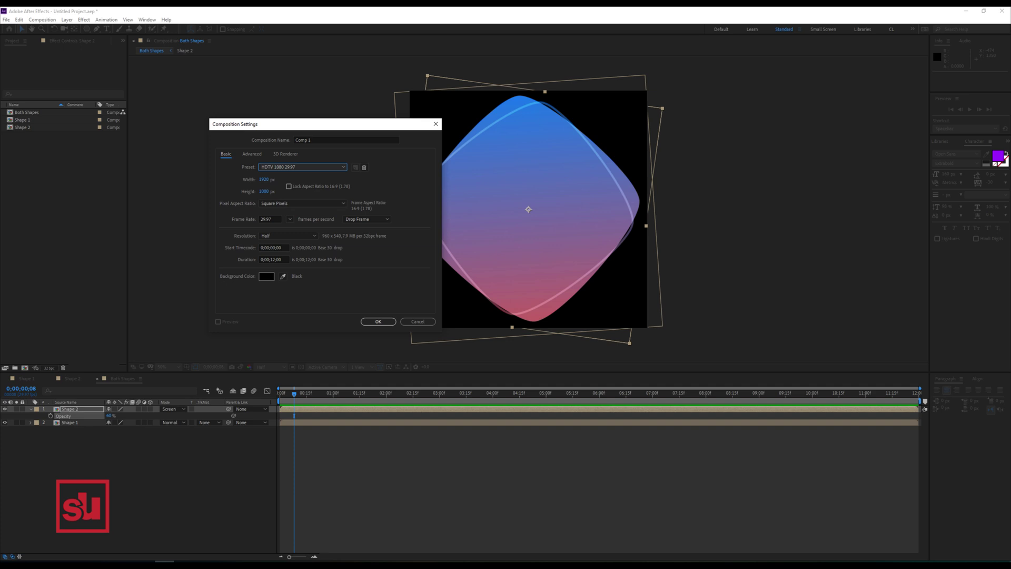
pyautogui.click(273, 259)
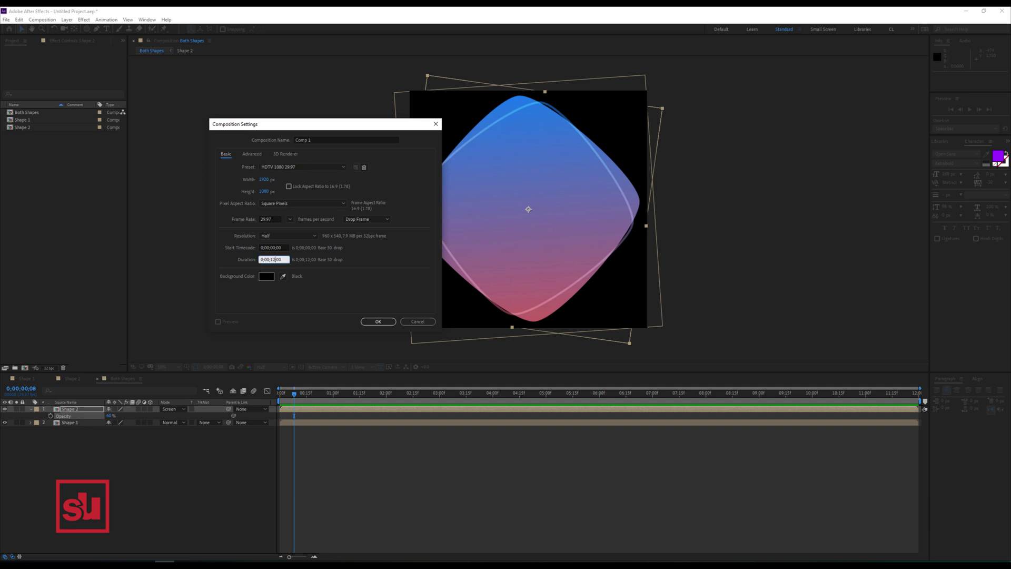
pyautogui.press('BackSpace')
pyautogui.write('08')
pyautogui.click(378, 321)
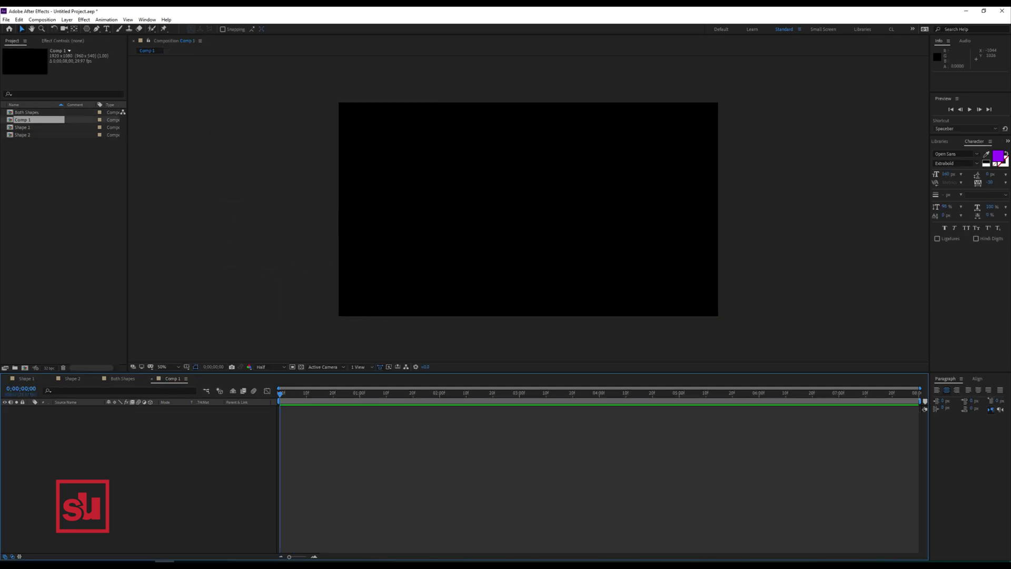
# Step: Rename the new composition as Logo Slide
pyautogui.click(38, 120)
pyautogui.press('Return')
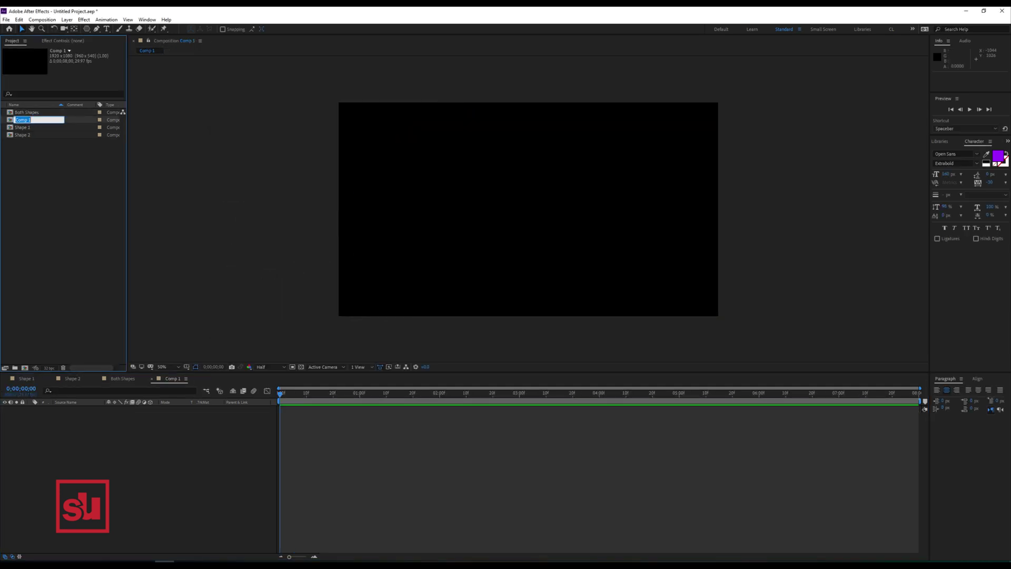
pyautogui.write('Logo Slide')
pyautogui.press('Return')
# Step: Create a project folder, duplicate it twice, and rename the first folder as Change Files Here
pyautogui.click(15, 367)
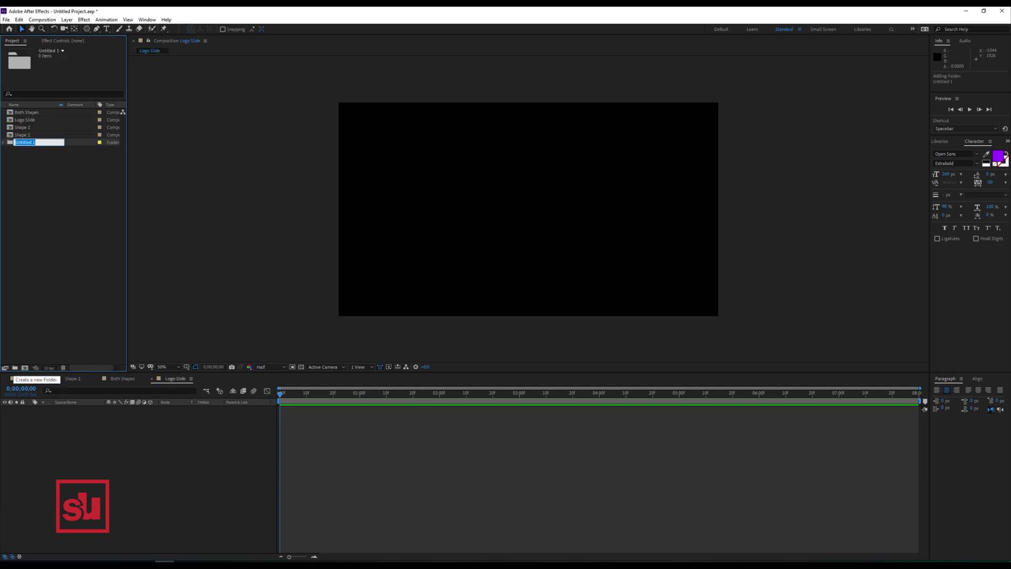
pyautogui.press('Return')
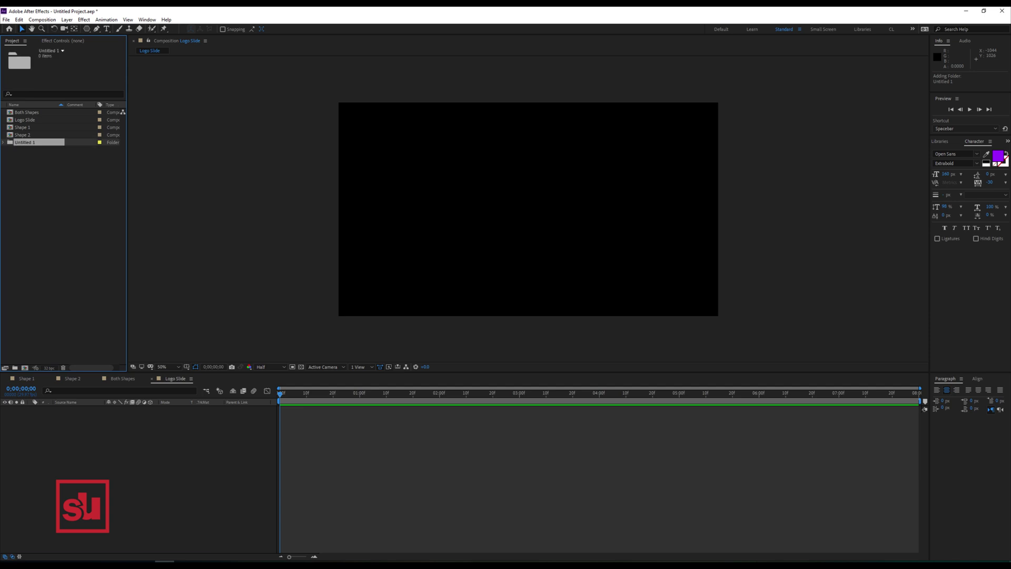
pyautogui.hotkey('ctrl', 'd')
pyautogui.hotkey('ctrl', 'd')
pyautogui.click(25, 142)
pyautogui.press('Return')
pyautogui.write('Chan')
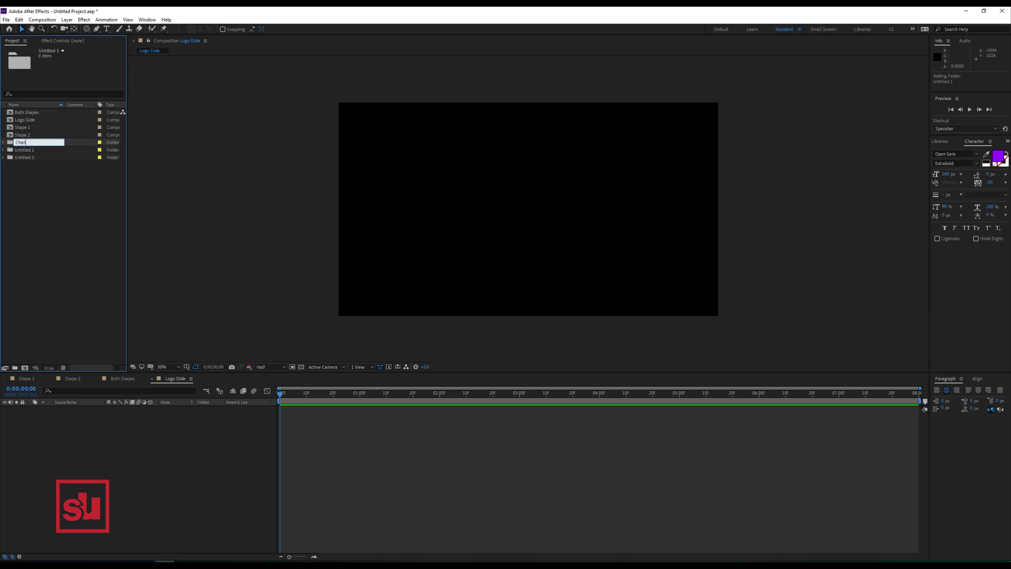
pyautogui.write('ge Files Here')
pyautogui.press('Return')
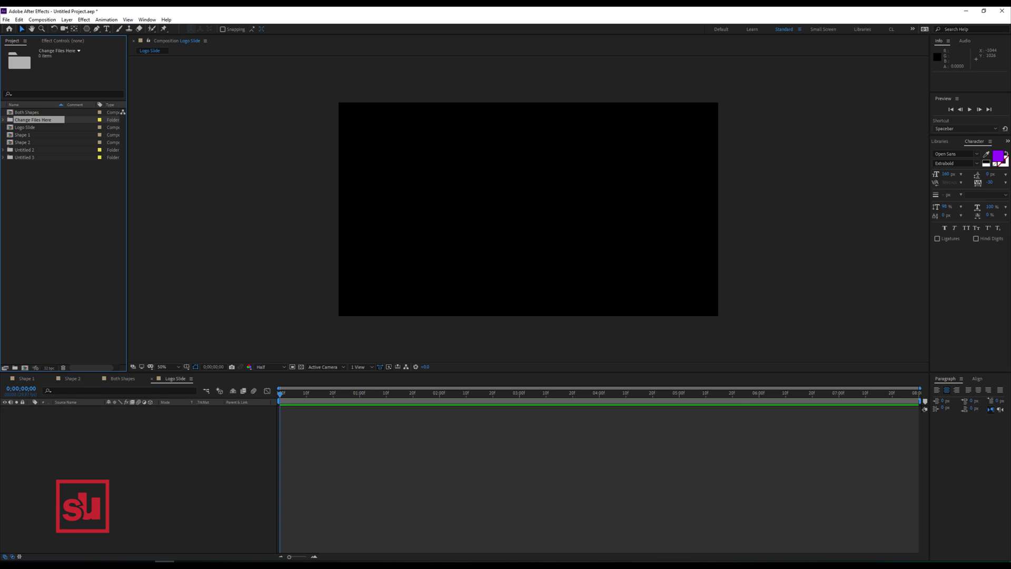
# Step: Rename the two remaining untitled folders as Dont Touch and Render Comps
pyautogui.click(25, 150)
pyautogui.press('Return')
pyautogui.write('Don')
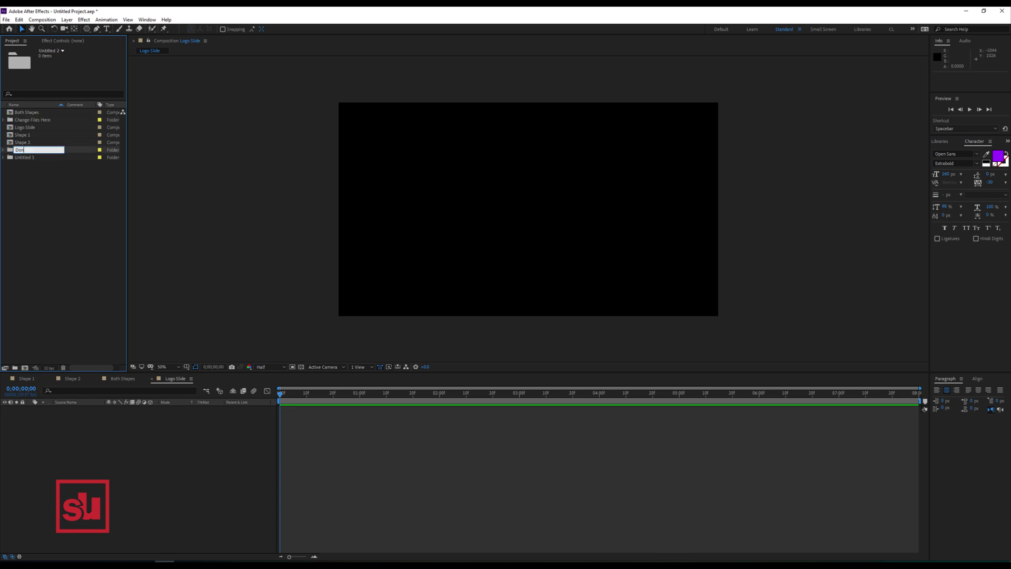
pyautogui.write('t Touch')
pyautogui.press('Return')
pyautogui.click(28, 150)
pyautogui.click(29, 156)
pyautogui.press('Return')
pyautogui.write('Ren')
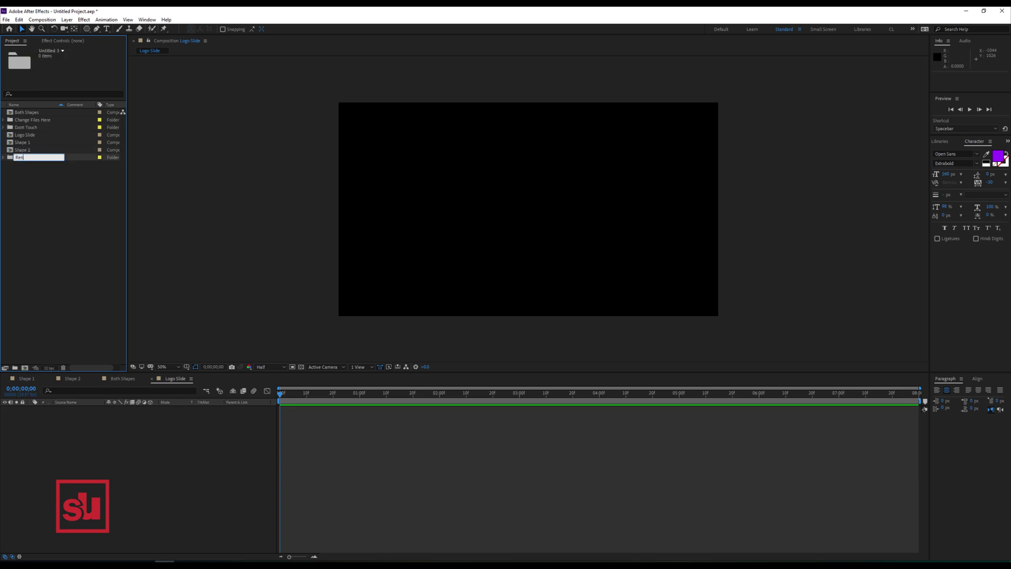
pyautogui.write('der Comps')
pyautogui.press('Return')
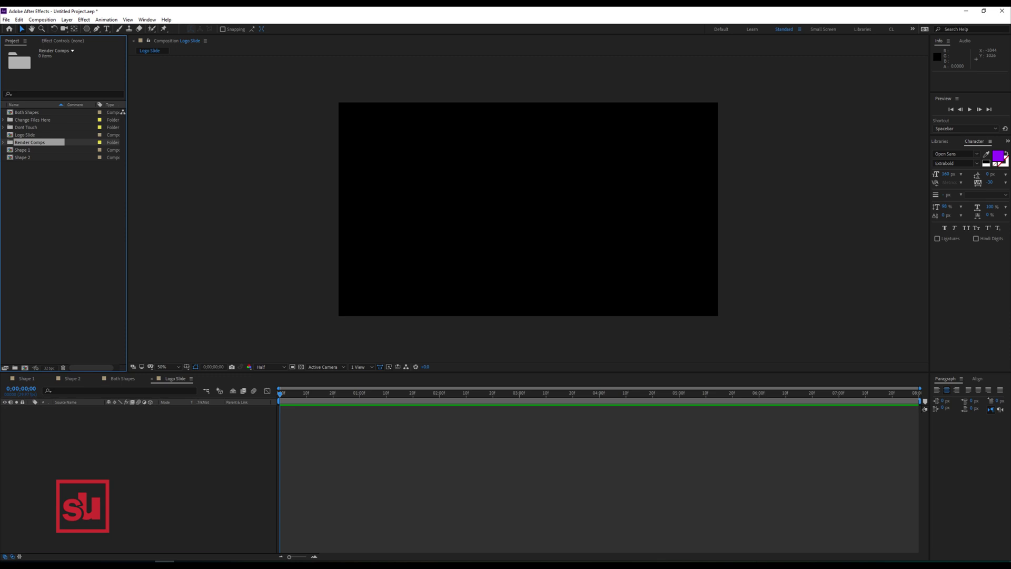
# Step: Add two more project folders by duplication and name them comps and images
pyautogui.hotkey('ctrl', 'd')
pyautogui.press('Return')
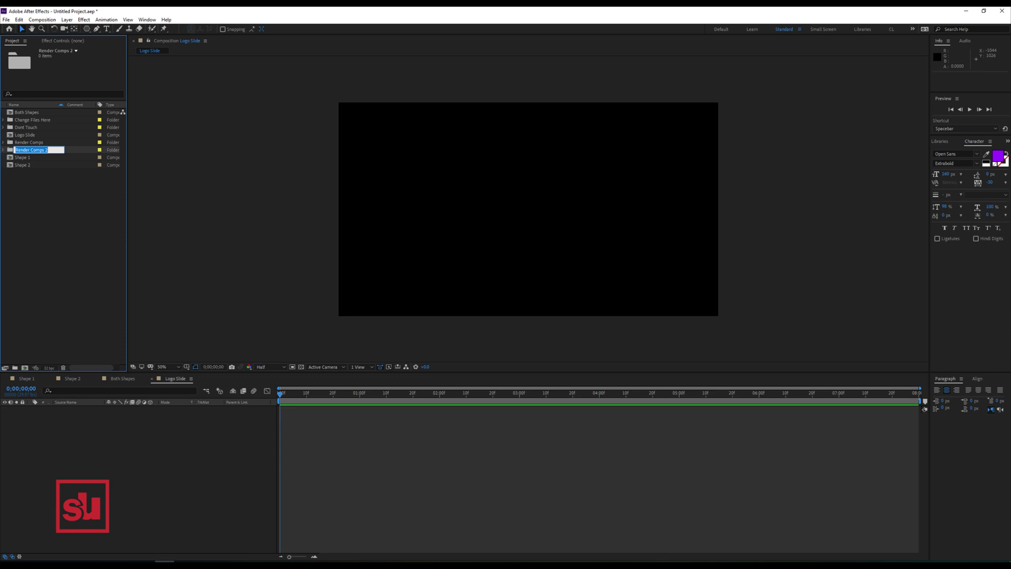
pyautogui.write('comps')
pyautogui.press('Return')
pyautogui.hotkey('ctrl', 'd')
pyautogui.press('Return')
pyautogui.write('image')
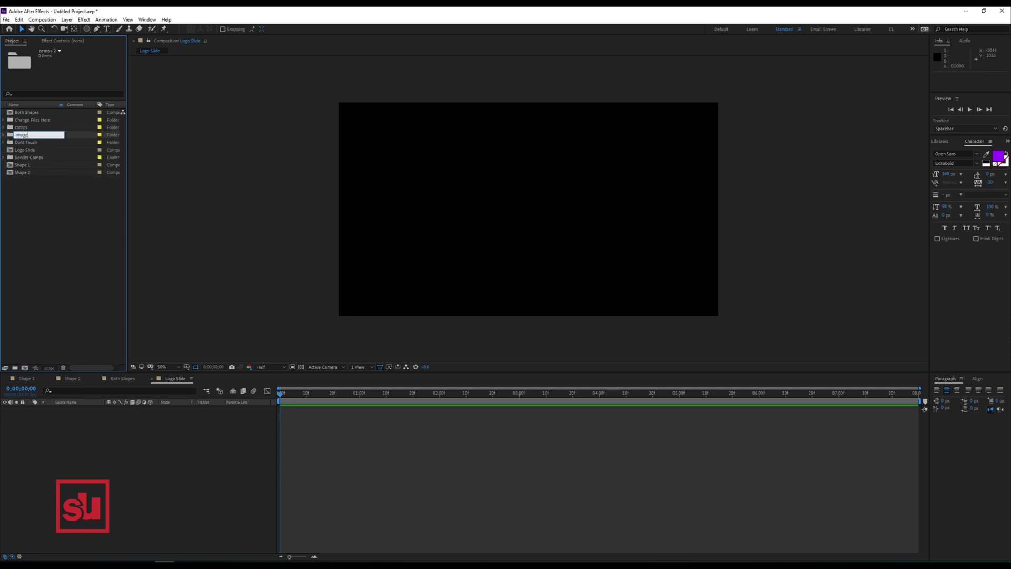
pyautogui.write('s')
pyautogui.press('Return')
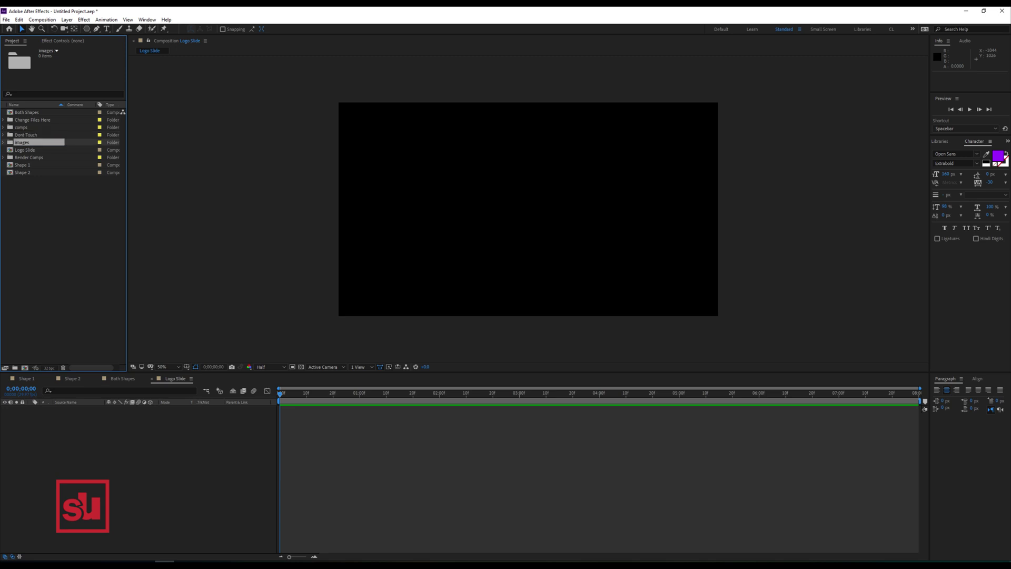
# Step: Move the comps and images folders into the Dont Touch folder and expand it
pyautogui.keyDown('ctrl'); pyautogui.click(26, 127); pyautogui.keyUp('ctrl')
pyautogui.moveTo(26, 127); pyautogui.dragTo(30, 135)
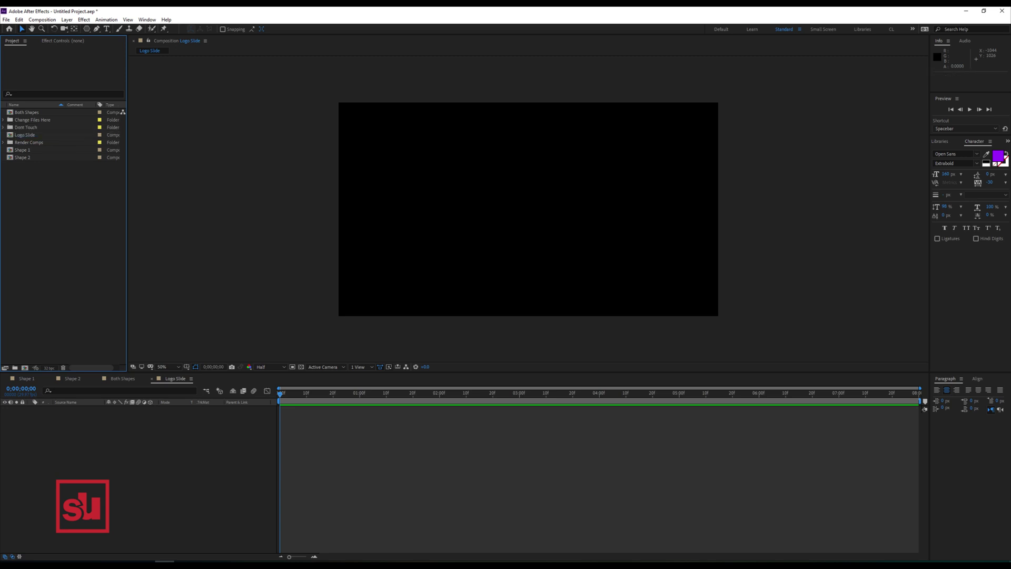
pyautogui.click(3, 127)
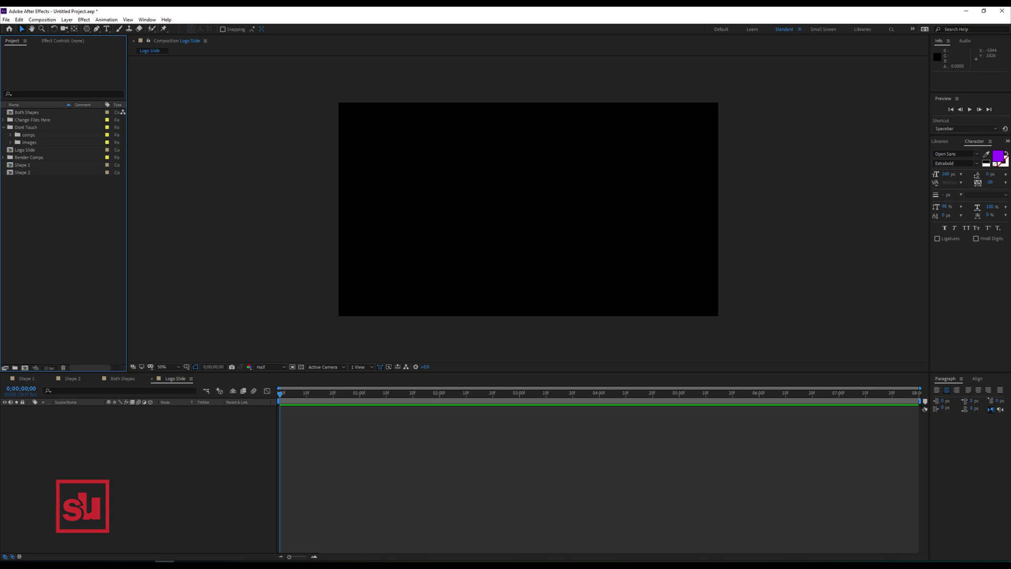
# Step: Move the Both Shapes, Logo Slide, Shape 1 and Shape 2 compositions into the comps folder and add Both Shapes as a layer in Logo Slide
pyautogui.click(23, 165)
pyautogui.keyDown('ctrl'); pyautogui.click(22, 172); pyautogui.keyUp('ctrl')
pyautogui.keyDown('ctrl'); pyautogui.click(25, 149); pyautogui.keyUp('ctrl')
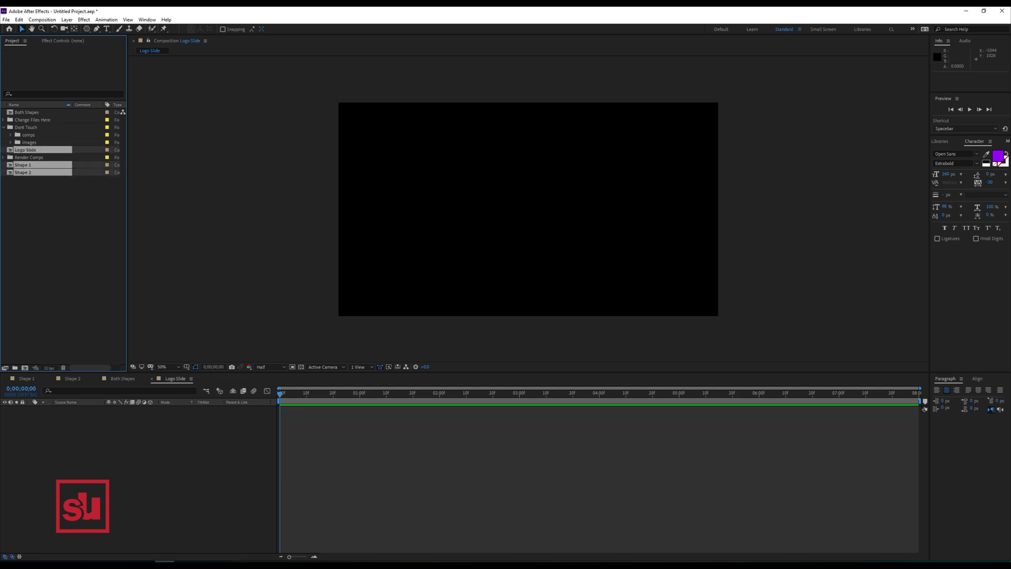
pyautogui.keyDown('ctrl'); pyautogui.click(27, 112); pyautogui.keyUp('ctrl')
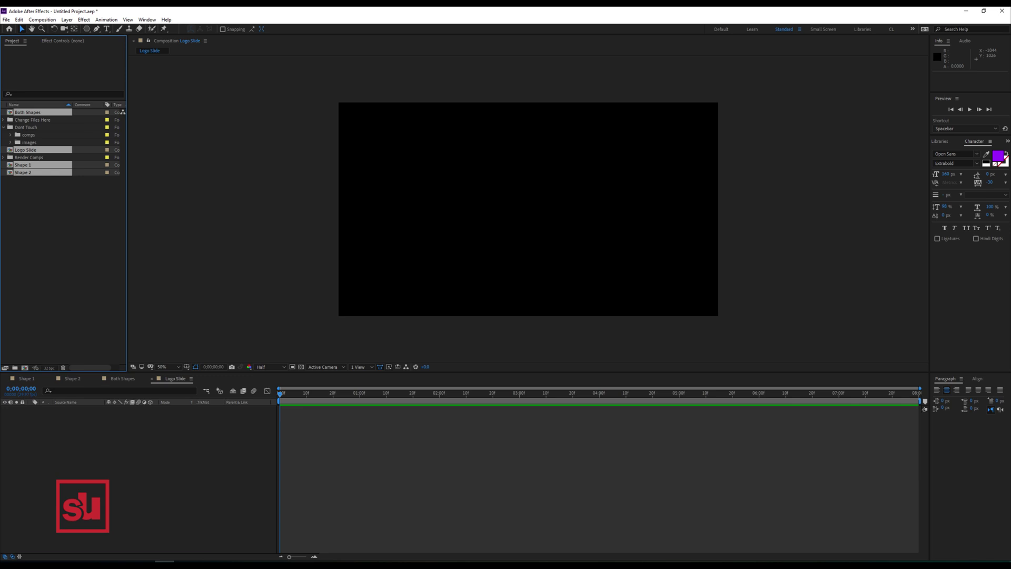
pyautogui.moveTo(26, 150); pyautogui.dragTo(153, 474)
pyautogui.click(42, 135)
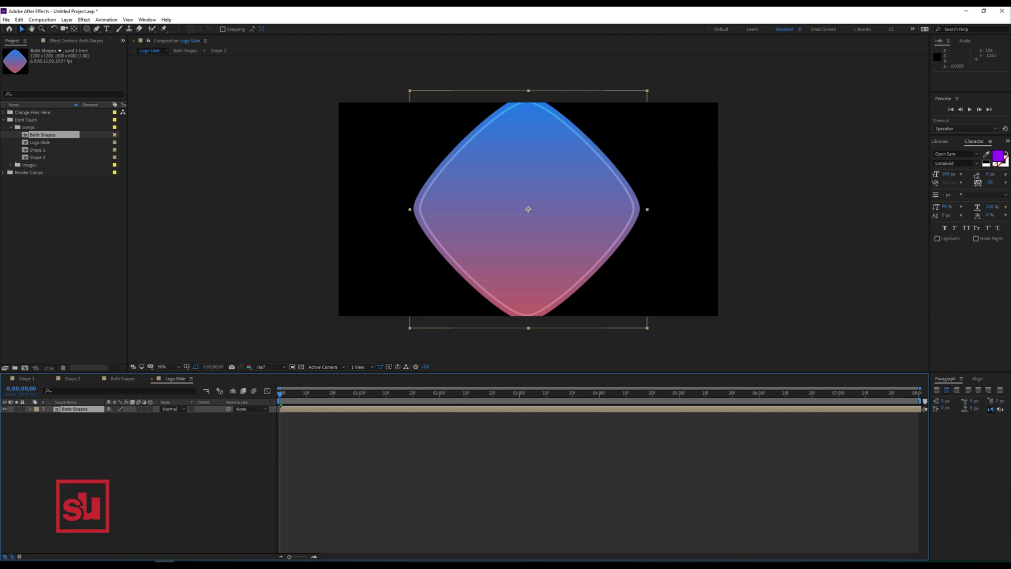
# Step: Make the Both Shapes layer 3D and turn on its Collapse Transformations switch
pyautogui.press('F2')
pyautogui.click(150, 409)
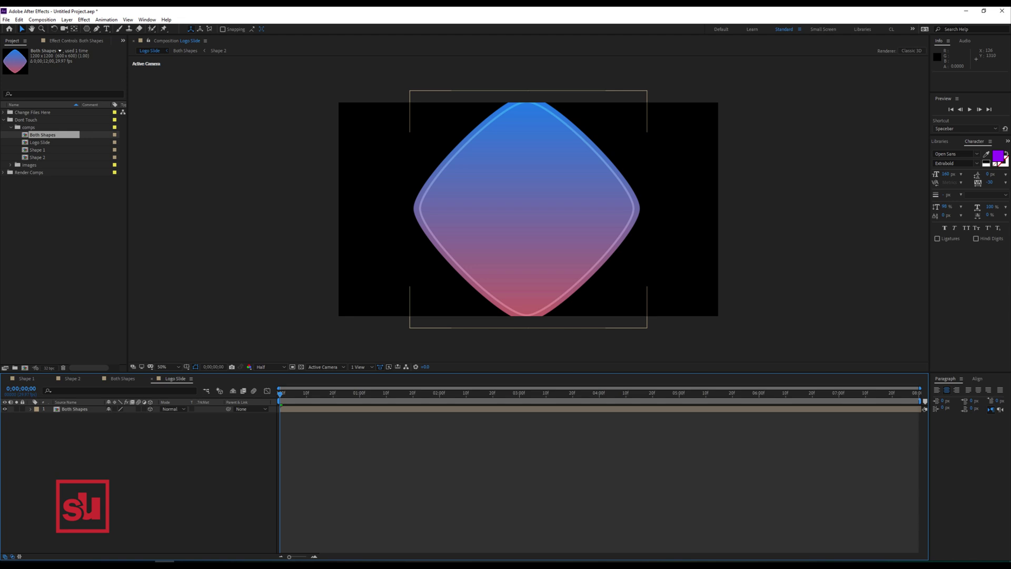
pyautogui.click(115, 409)
# Step: Open the Both Shapes composition, turn on Collapse Transformations for the Shape 2 and Shape 1 layers, and preview the rotation
pyautogui.doubleClick(75, 409)
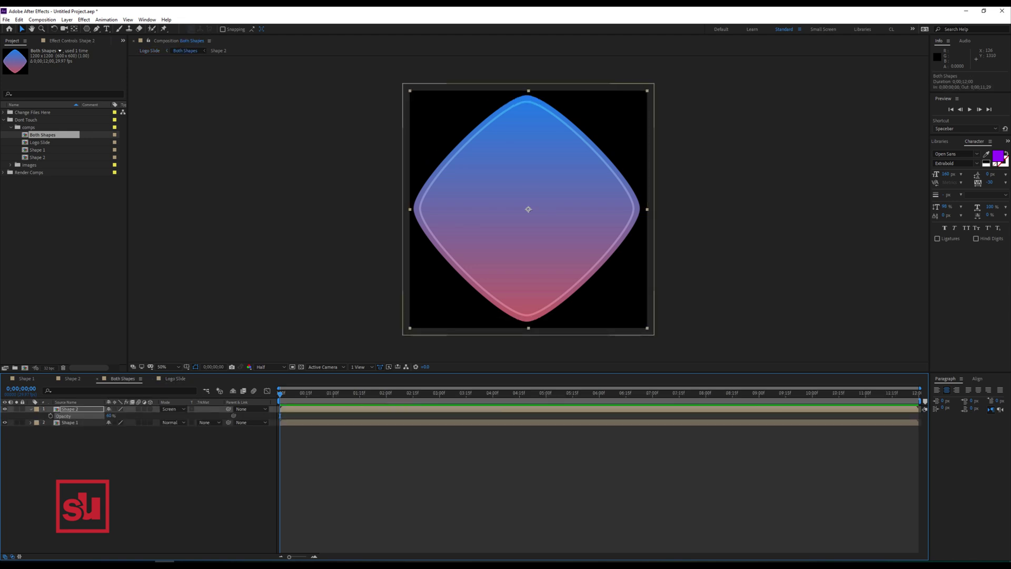
pyautogui.click(115, 409)
pyautogui.click(114, 422)
pyautogui.press('space')
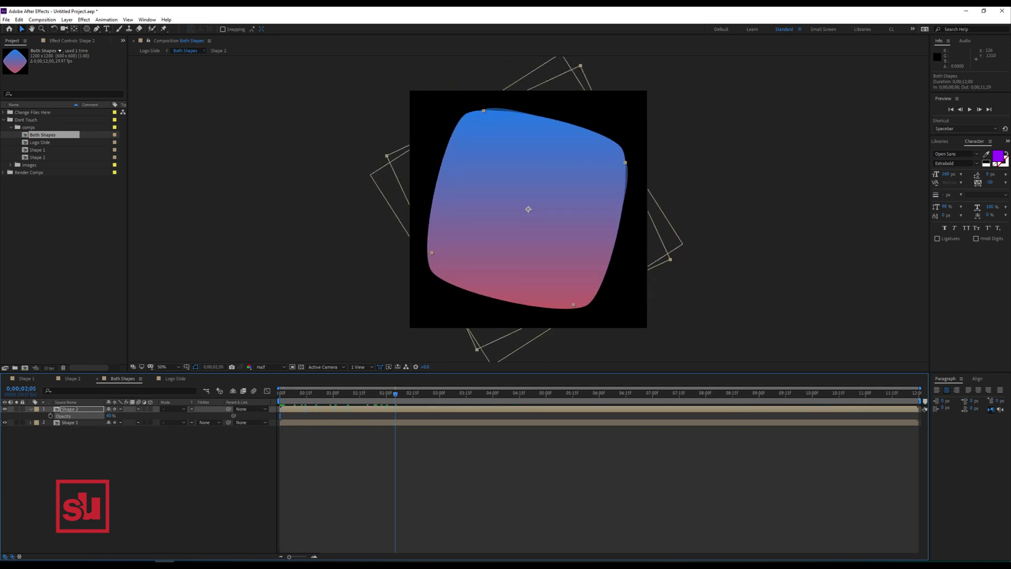
pyautogui.click(70, 408)
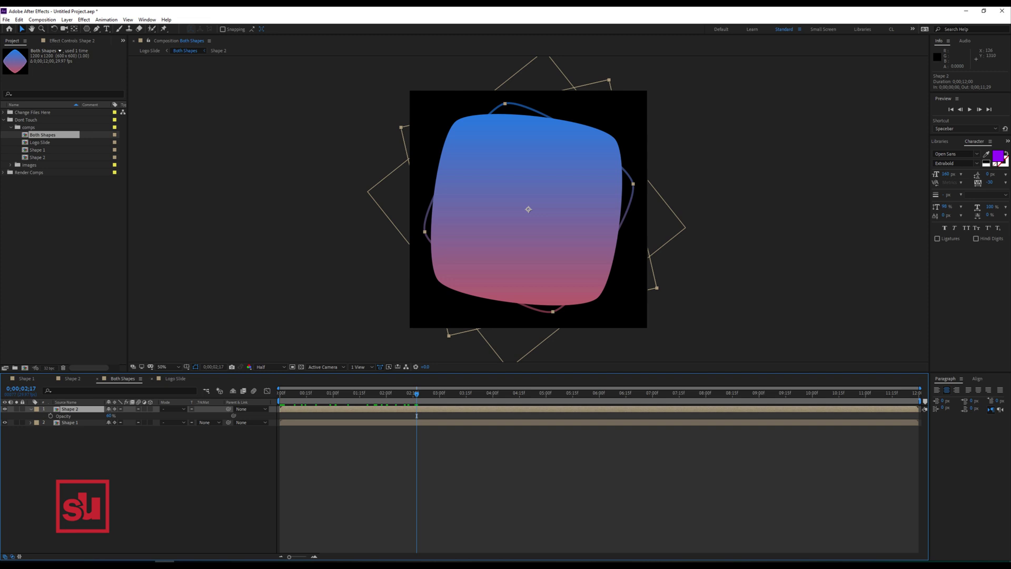
# Step: In Logo Slide, place one Both Shapes layer over the frame's upper-left corner and a duplicate near the lower-left at about 312, 1284
pyautogui.click(175, 379)
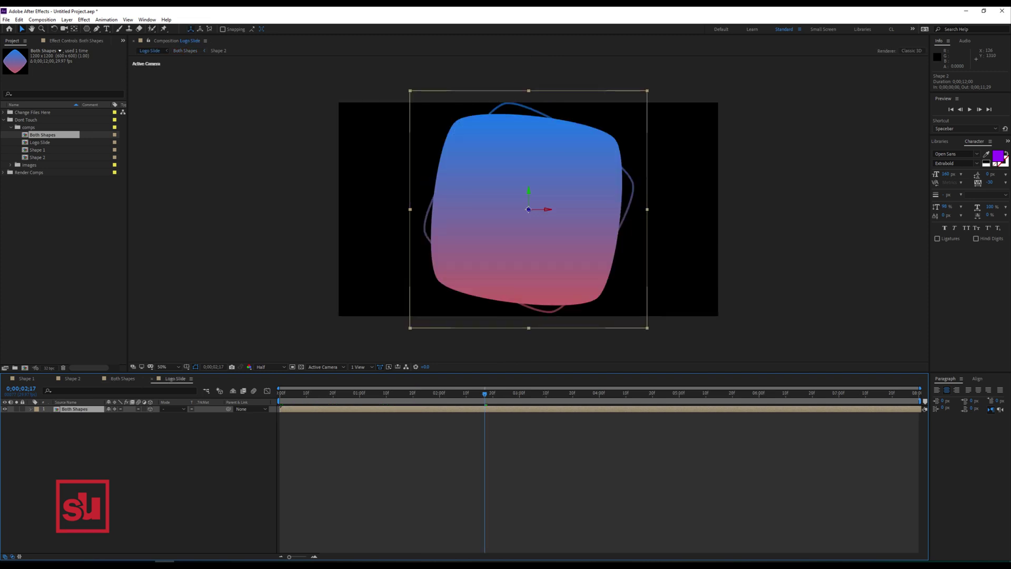
pyautogui.moveTo(528, 209); pyautogui.dragTo(400, 357)
pyautogui.hotkey('ctrl', 'd')
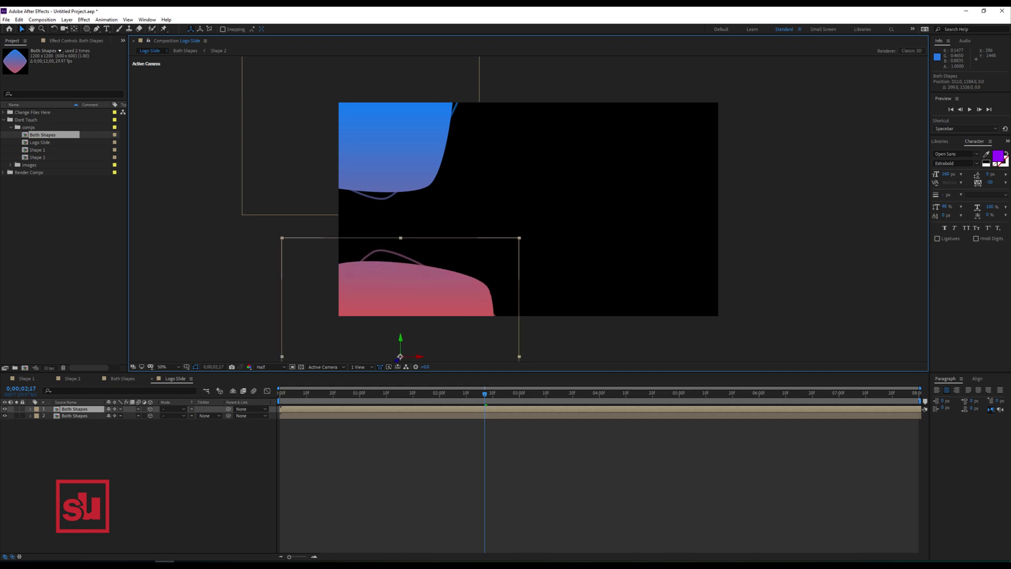
# Step: Duplicate the lower-left Both Shapes layer and move the copy to the frame's upper-right corner
pyautogui.press('Return')
pyautogui.hotkey('ctrl', 'd')
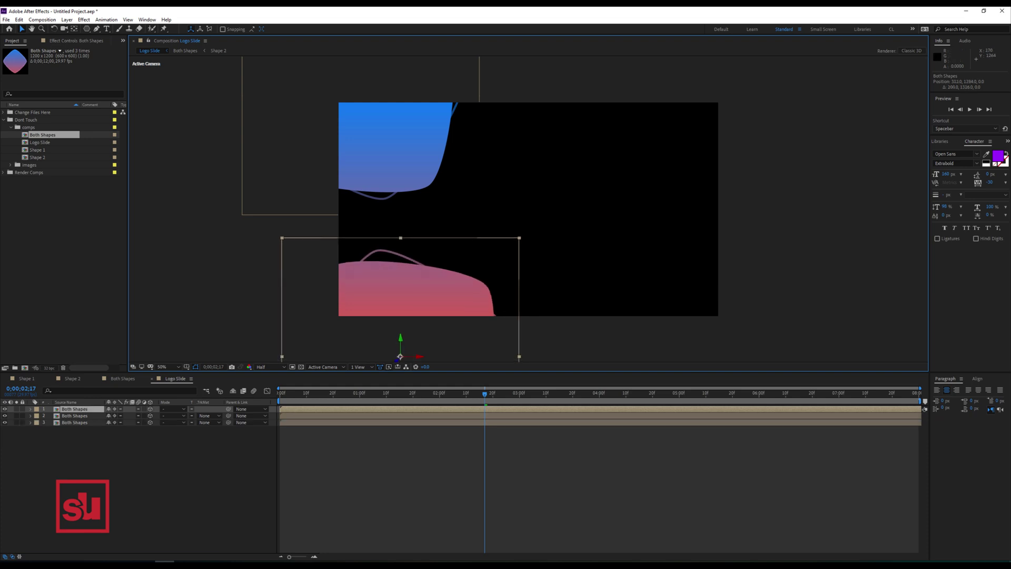
pyautogui.moveTo(401, 356); pyautogui.dragTo(713, 107)
pyautogui.press('Return')
# Step: Preview the composition, then set position keyframes on all three Both Shapes layers at 0;00;01;00
pyautogui.press('space')
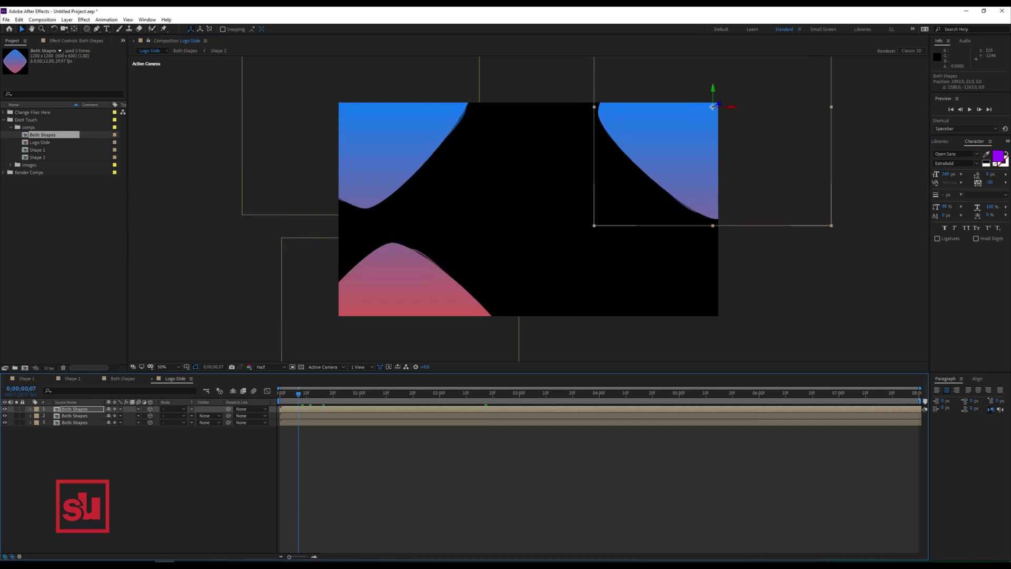
pyautogui.moveTo(363, 393); pyautogui.dragTo(360, 392)
pyautogui.click(75, 409)
pyautogui.hotkey('ctrl', 'a')
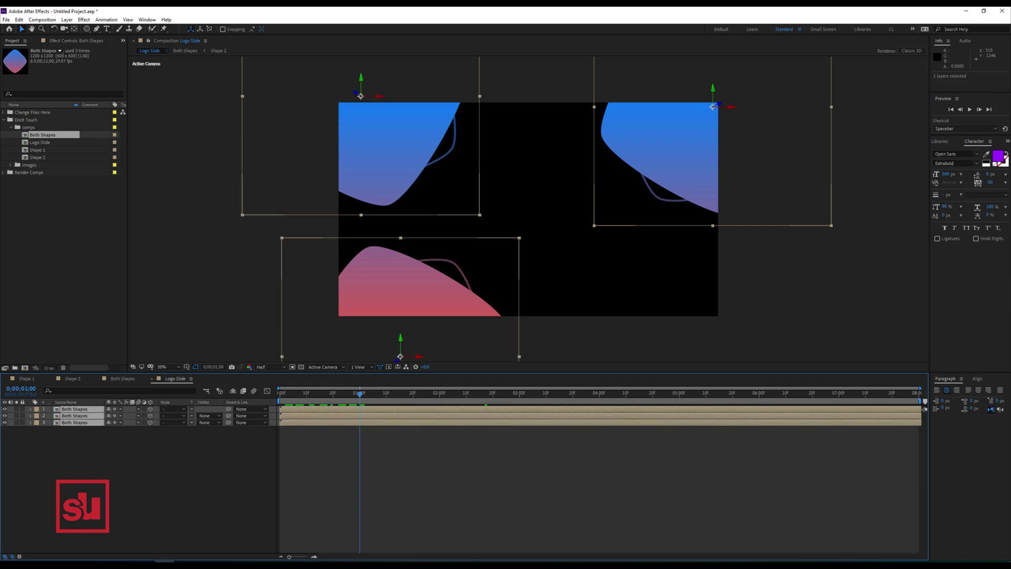
pyautogui.press('p')
pyautogui.hotkey('alt', 'shift', 'p')
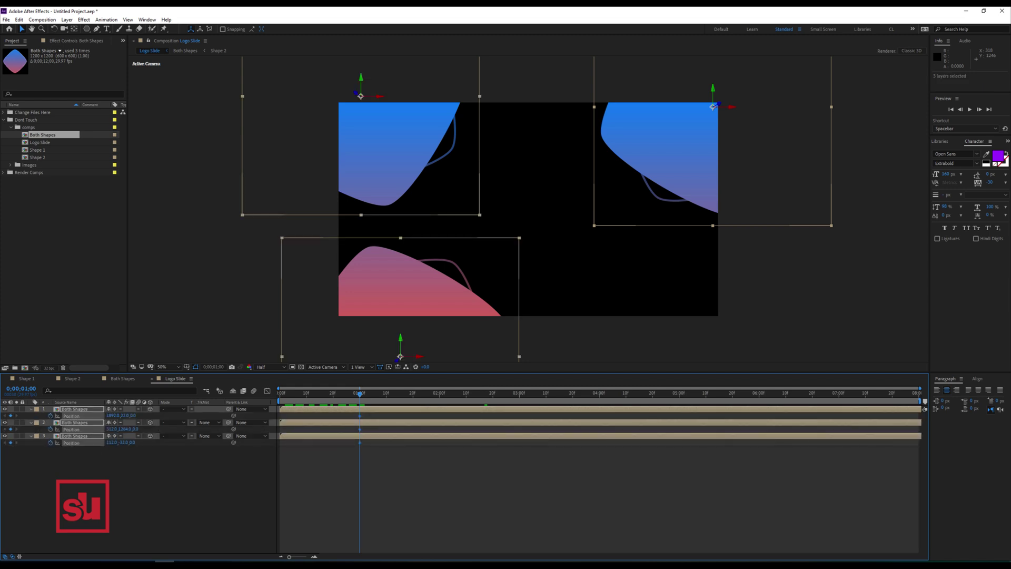
# Step: At 0;00;00;00 in Logo Slide, move each of the three Both Shapes layers outward from its corner until it is completely outside the frame
pyautogui.click(212, 231)
pyautogui.moveTo(392, 153); pyautogui.dragTo(369, 129)
pyautogui.hotkey('ctrl', 'z')
pyautogui.moveTo(359, 394); pyautogui.dragTo(280, 397)
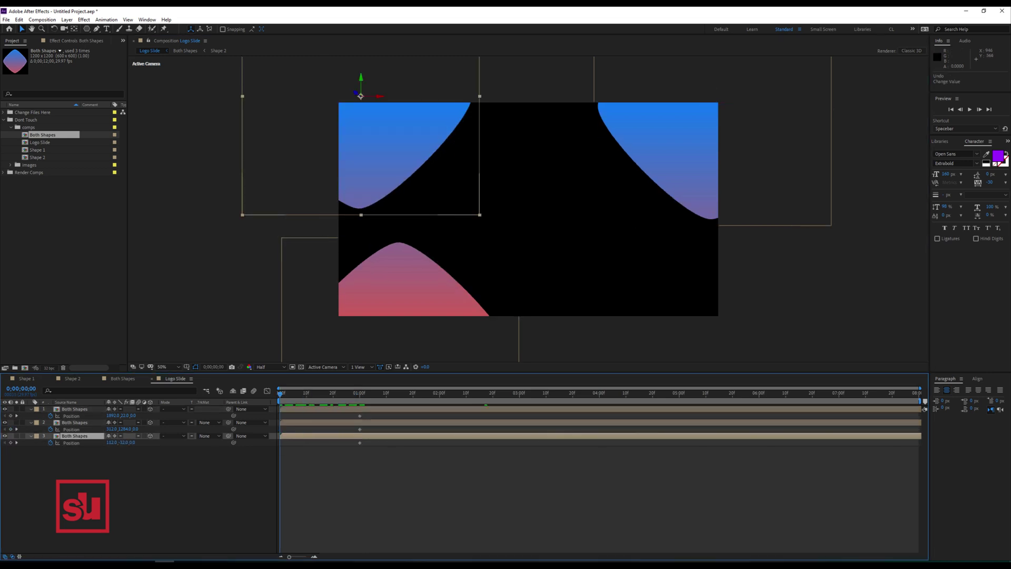
pyautogui.moveTo(406, 126); pyautogui.dragTo(254, 78)
pyautogui.moveTo(665, 158); pyautogui.dragTo(752, 66)
pyautogui.moveTo(400, 286); pyautogui.dragTo(290, 382)
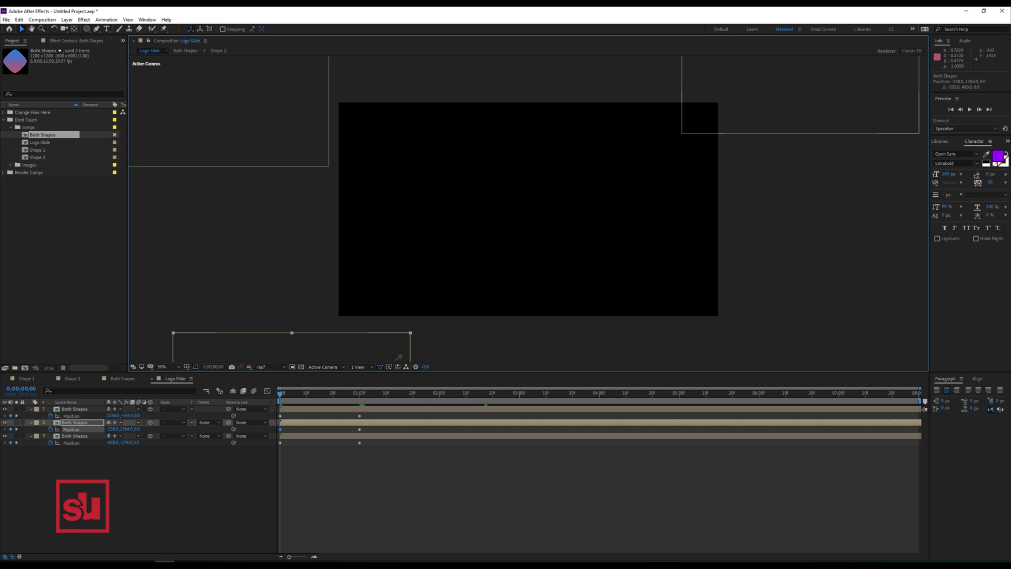
# Step: Apply Easy Ease to all position keyframes of the three Both Shapes layers
pyautogui.hotkey('ctrl', 'a')
pyautogui.rightClick(280, 415)
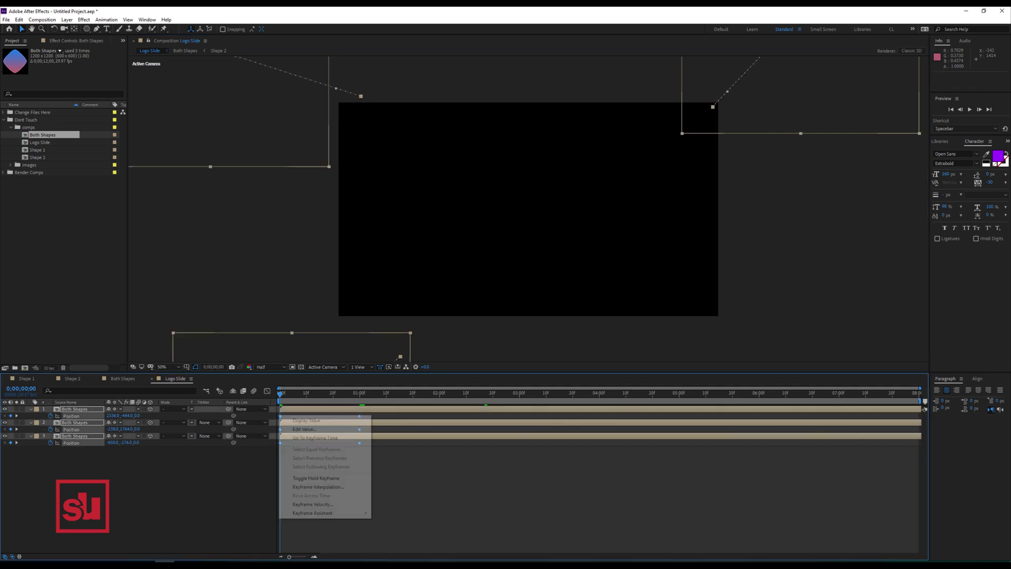
pyautogui.moveTo(316, 512)
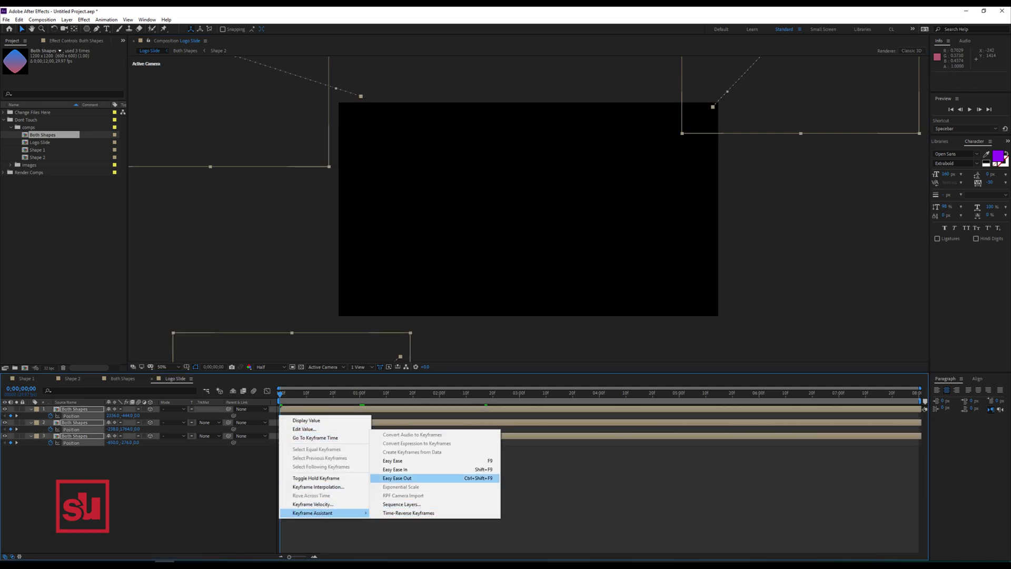
pyautogui.click(392, 460)
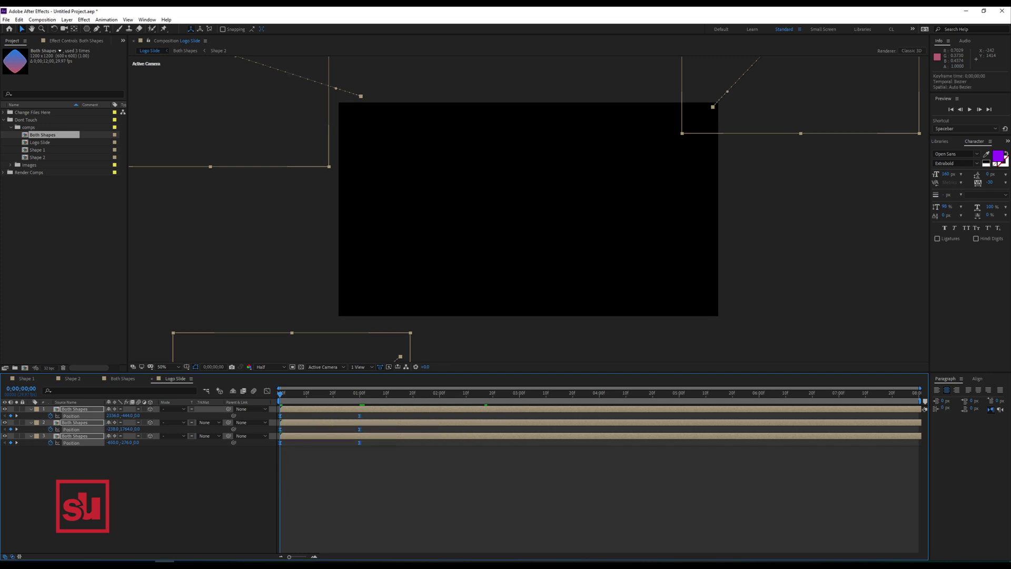
# Step: Reshape the position speed curves to peak early, lengthening the ease into the last keyframes and shortening the ease out of the first
pyautogui.click(267, 391)
pyautogui.moveTo(394, 528); pyautogui.dragTo(277, 407)
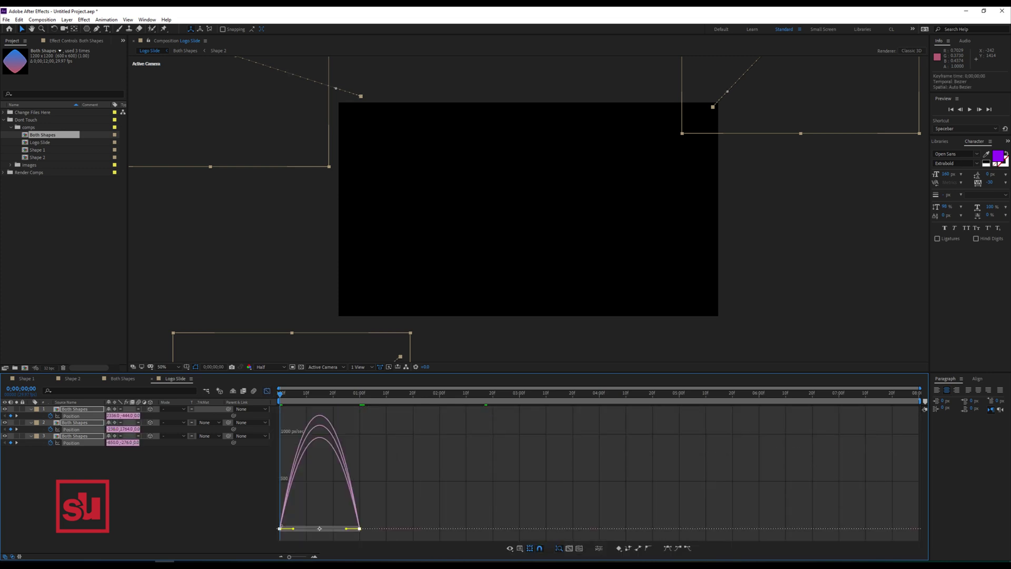
pyautogui.click(569, 548)
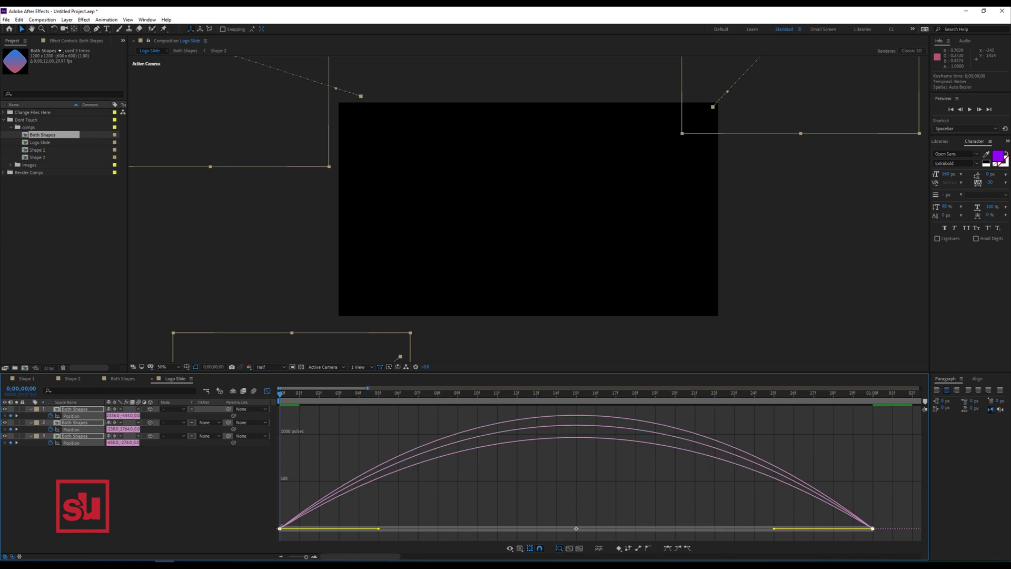
pyautogui.moveTo(884, 515); pyautogui.dragTo(824, 537)
pyautogui.moveTo(774, 528); pyautogui.dragTo(691, 528)
pyautogui.moveTo(370, 503); pyautogui.dragTo(278, 541)
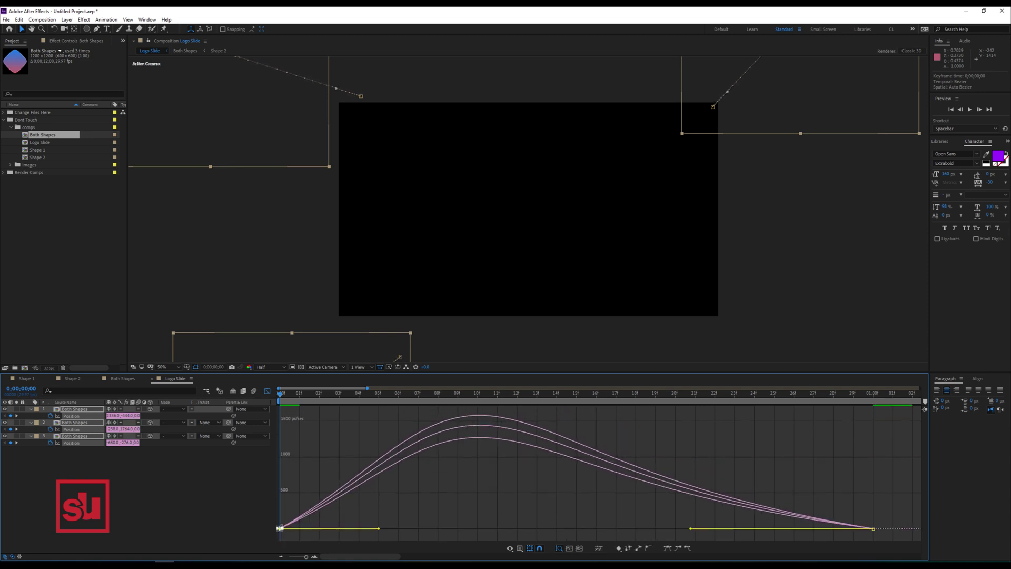
pyautogui.moveTo(378, 529); pyautogui.dragTo(326, 528)
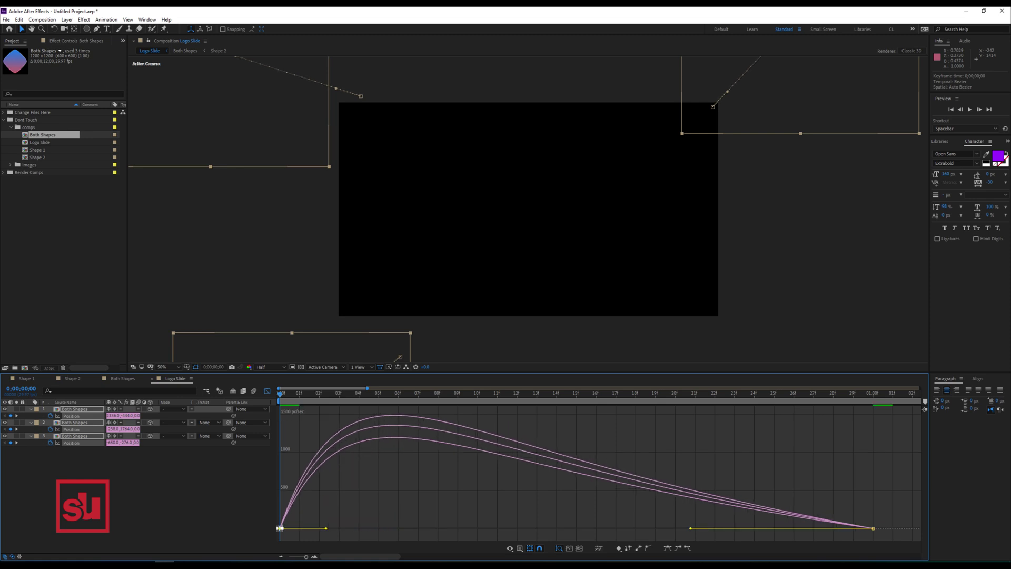
pyautogui.click(267, 391)
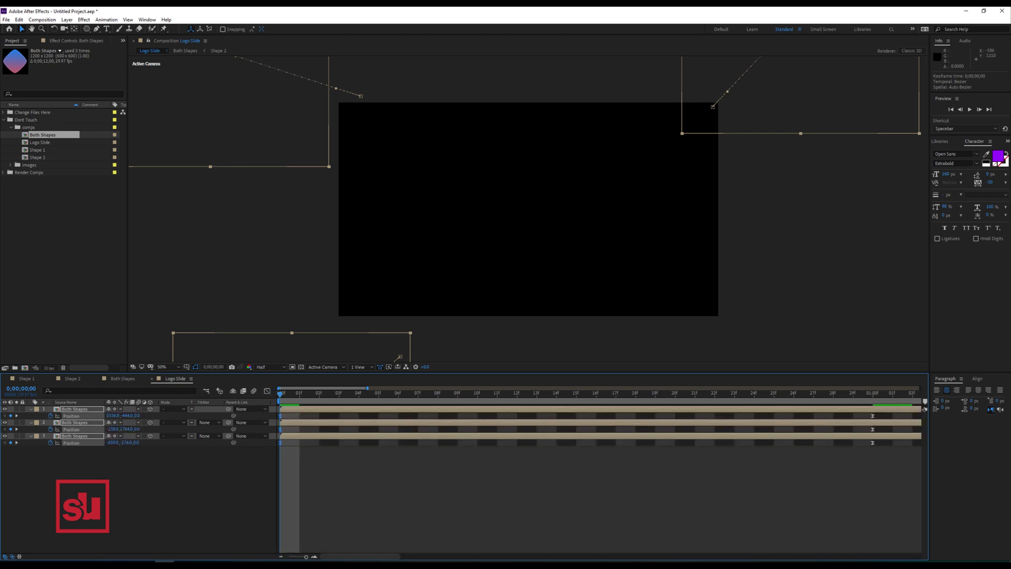
# Step: Stagger the entrances by starting layer 1 at frame 10 and layer 2 at frame 20, then preview and collapse the keyframe properties
pyautogui.press('-')
pyautogui.press('-')
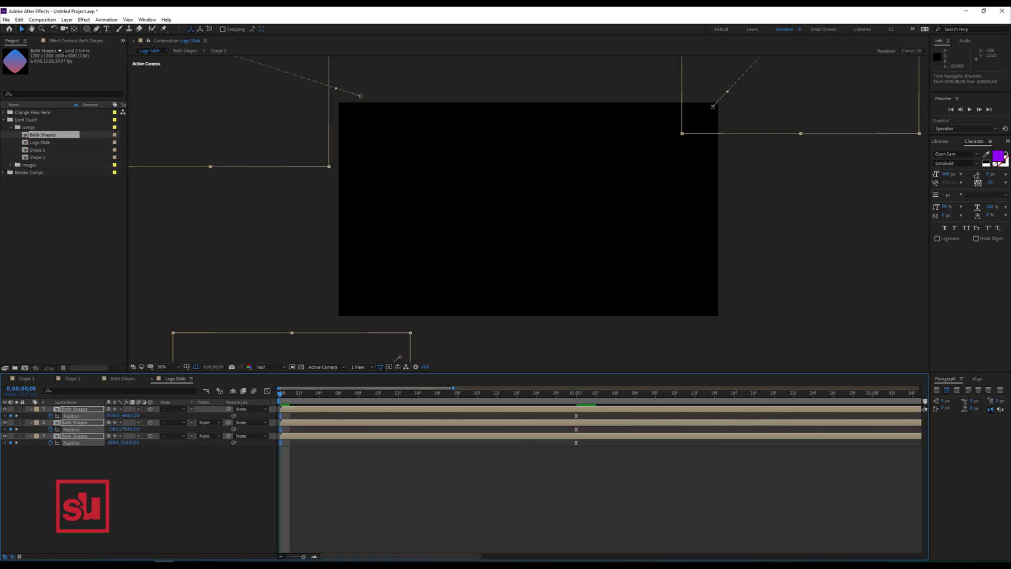
pyautogui.press('space')
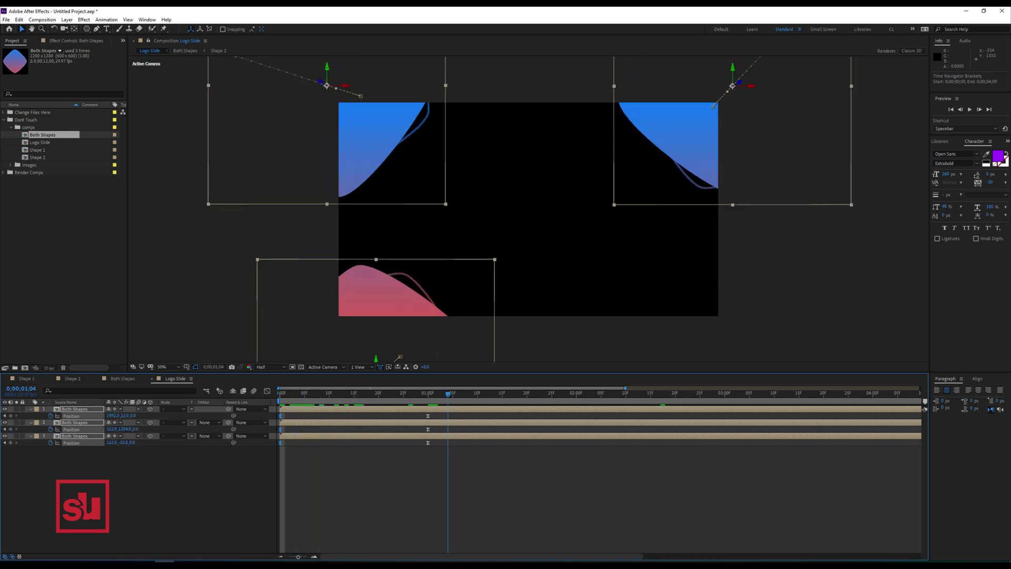
pyautogui.click(331, 458)
pyautogui.moveTo(331, 408); pyautogui.dragTo(468, 422)
pyautogui.press('space')
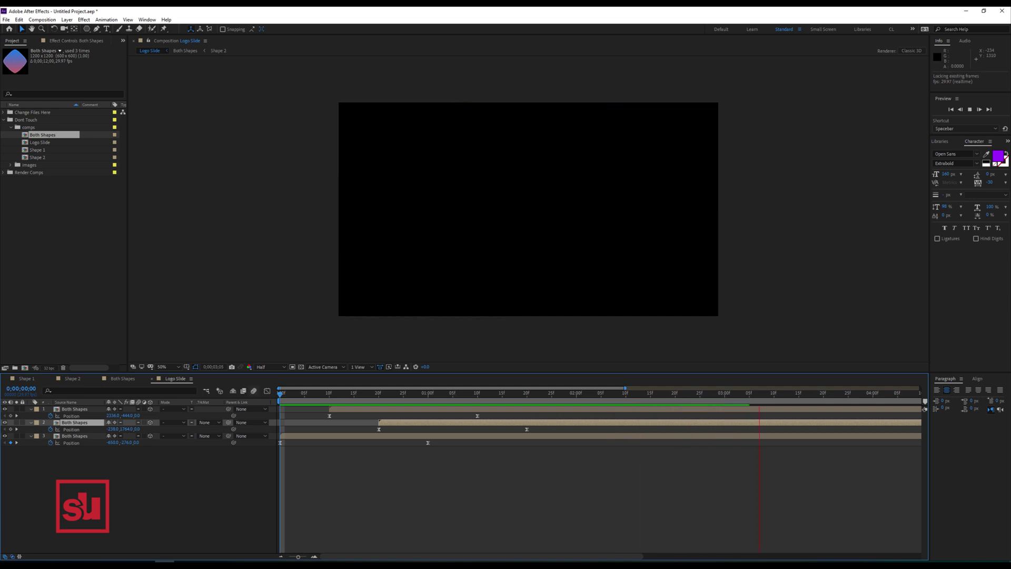
pyautogui.press('space')
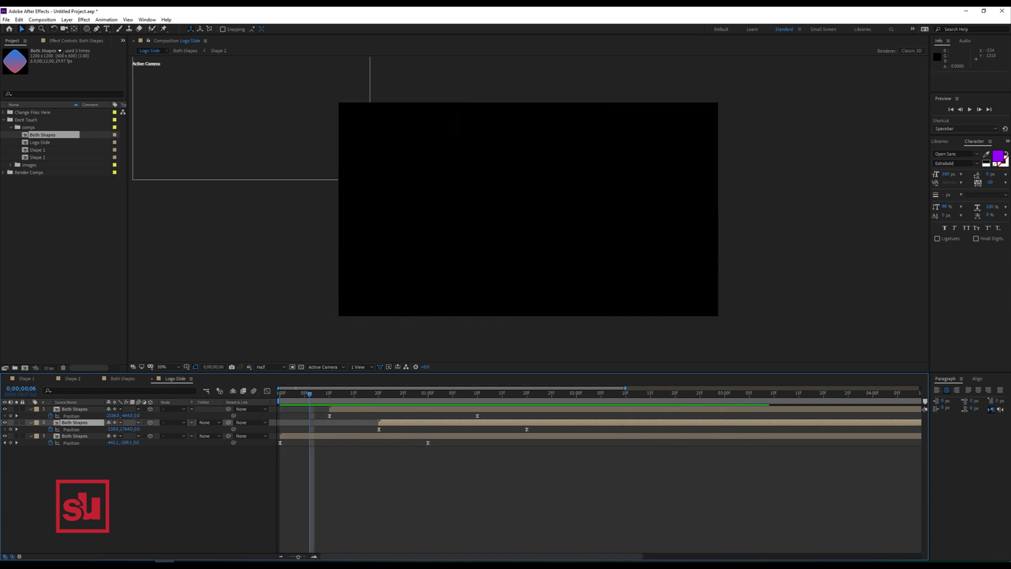
pyautogui.press('u')
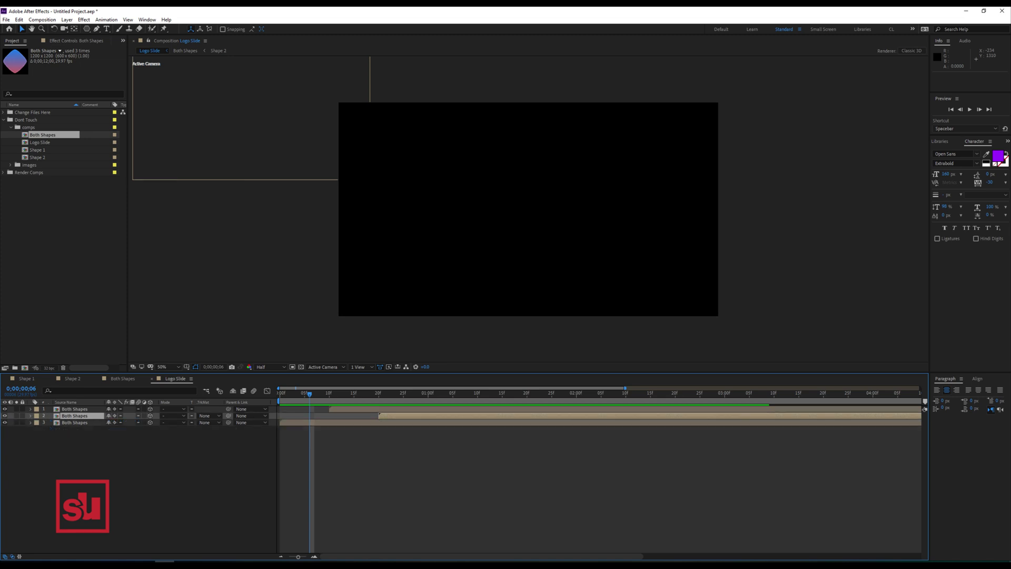
# Step: Rename the Both Shapes composition as Both Shapes 1 and duplicate it as Both Shapes 2
pyautogui.click(40, 142)
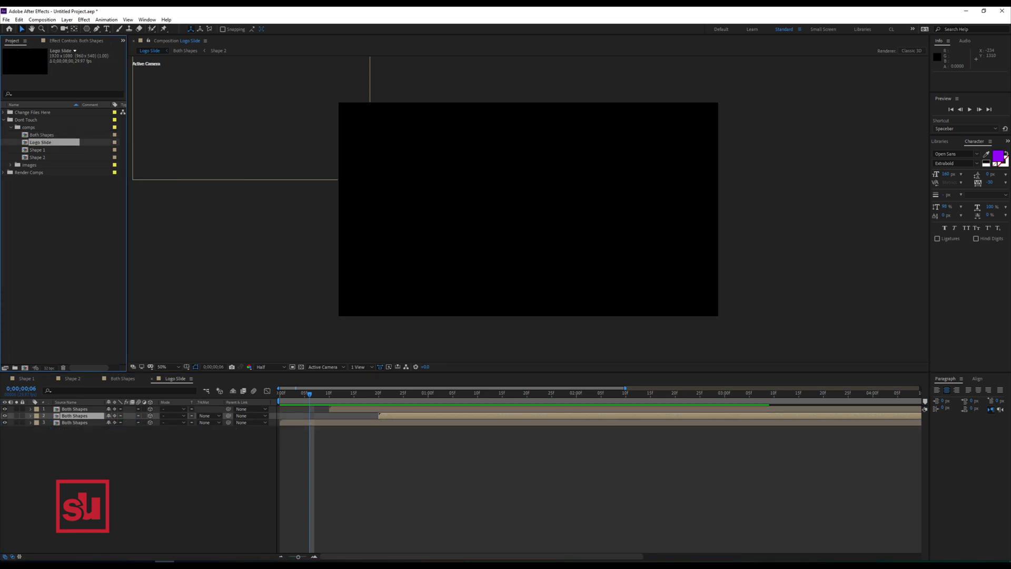
pyautogui.click(42, 135)
pyautogui.press('Return')
pyautogui.press('Right')
pyautogui.press('Return')
pyautogui.hotkey('ctrl', 'd')
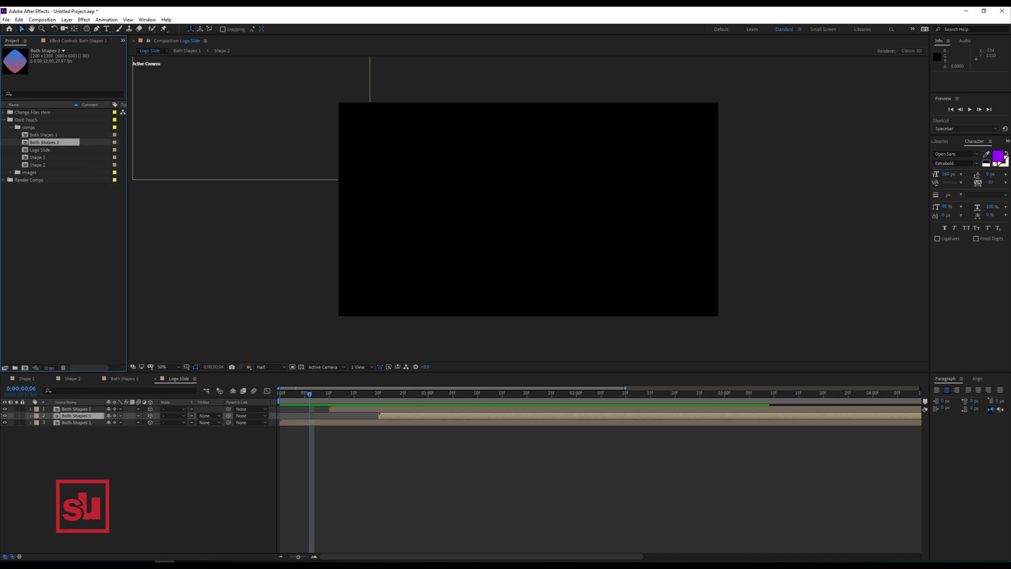
# Step: Open Both Shapes 2 and scale the Shape 1 layer down to about 89% so the filled diamond is smaller
pyautogui.doubleClick(44, 142)
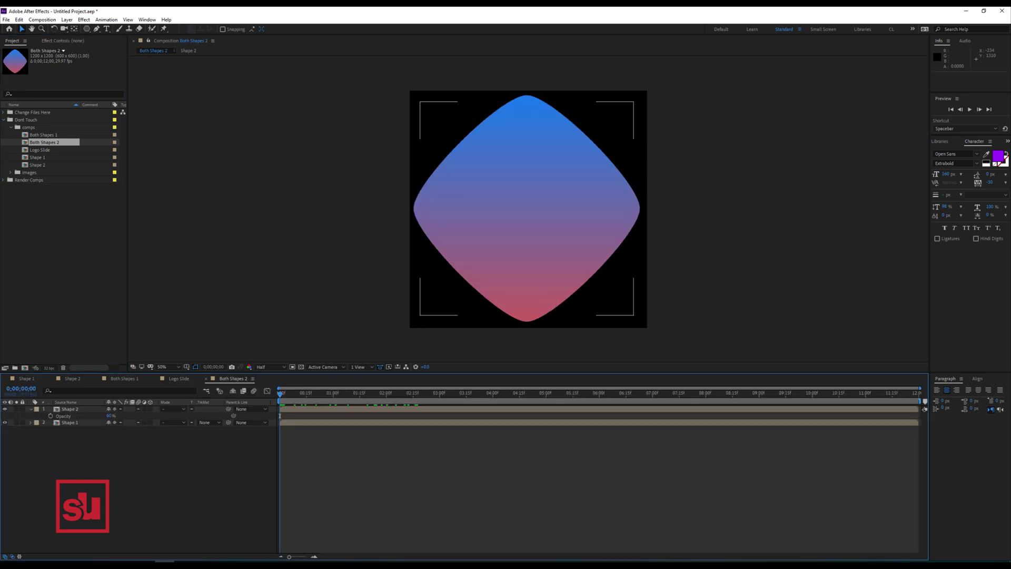
pyautogui.click(70, 409)
pyautogui.press('space')
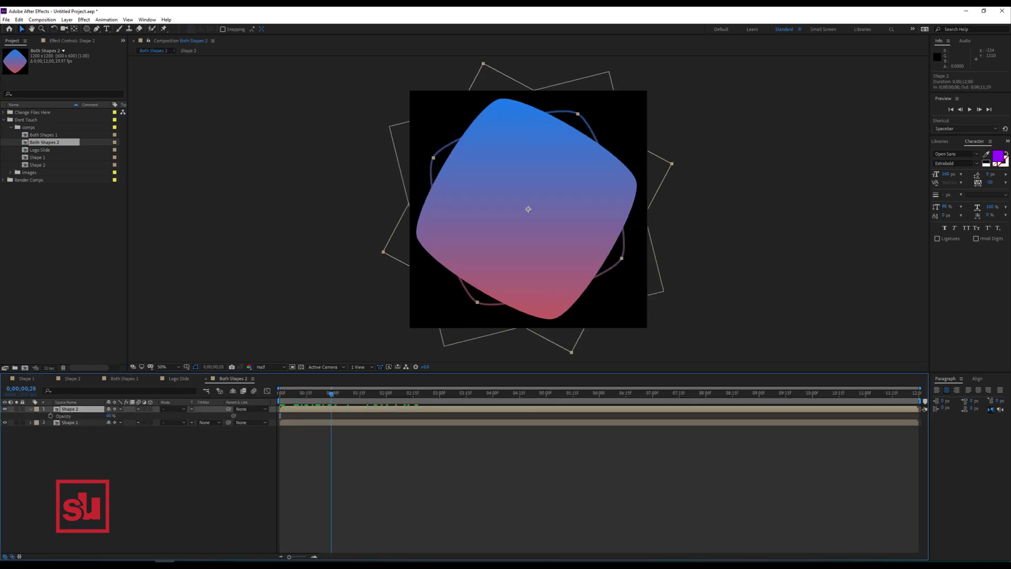
pyautogui.hotkey('ctrl', 'Down')
pyautogui.hotkey('ctrl', 'Up')
pyautogui.hotkey('ctrl', 'Down')
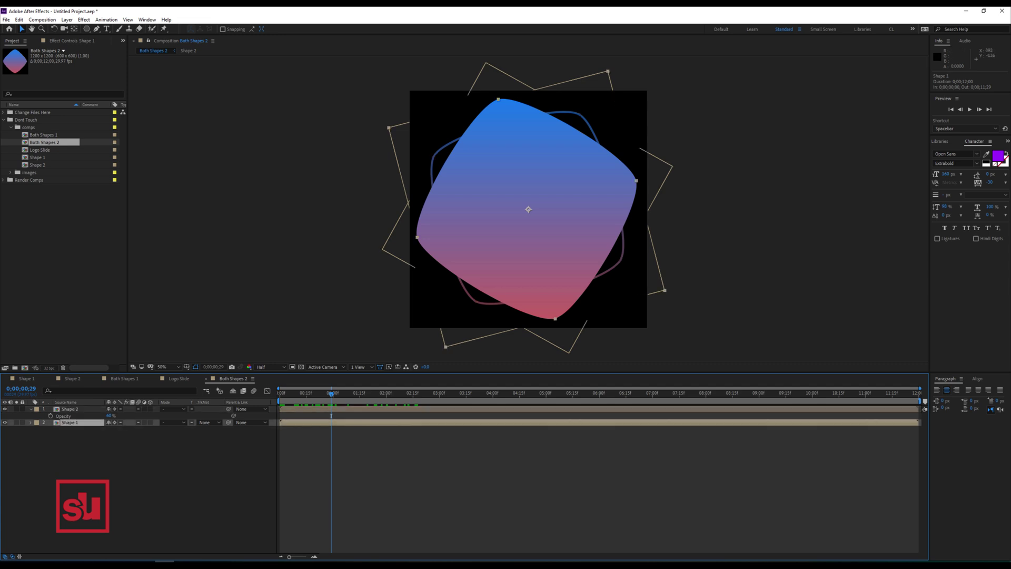
pyautogui.moveTo(499, 100)
pyautogui.mouseDown()
pyautogui.moveTo(505, 126)
pyautogui.moveTo(504, 116)
pyautogui.mouseUp()
pyautogui.press('space')
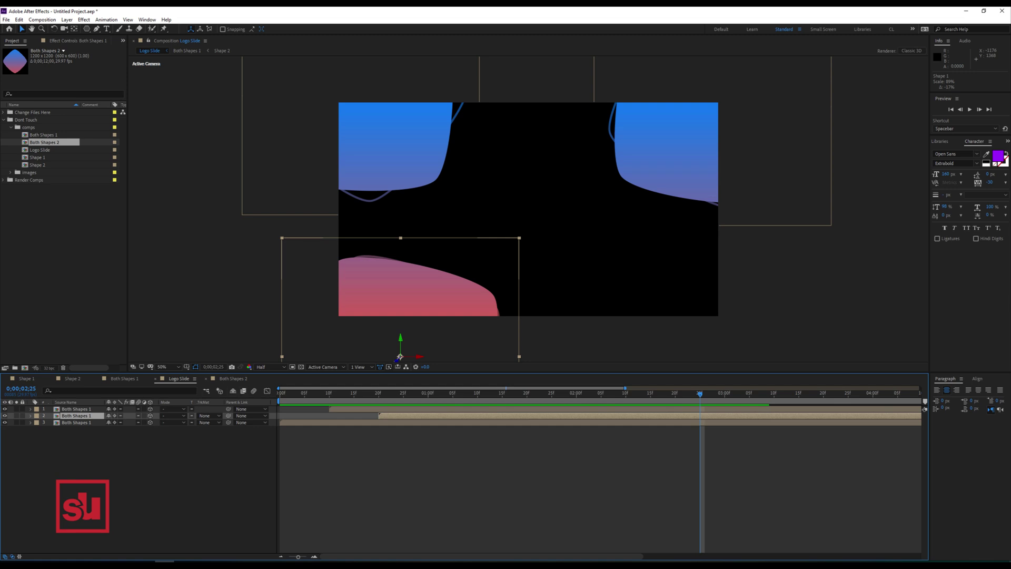
# Step: Open the Shape 2 composition from Both Shapes 2, set Shape Layer 1's blending mode to Add, and lower its opacity
pyautogui.click(234, 378)
pyautogui.doubleClick(436, 283)
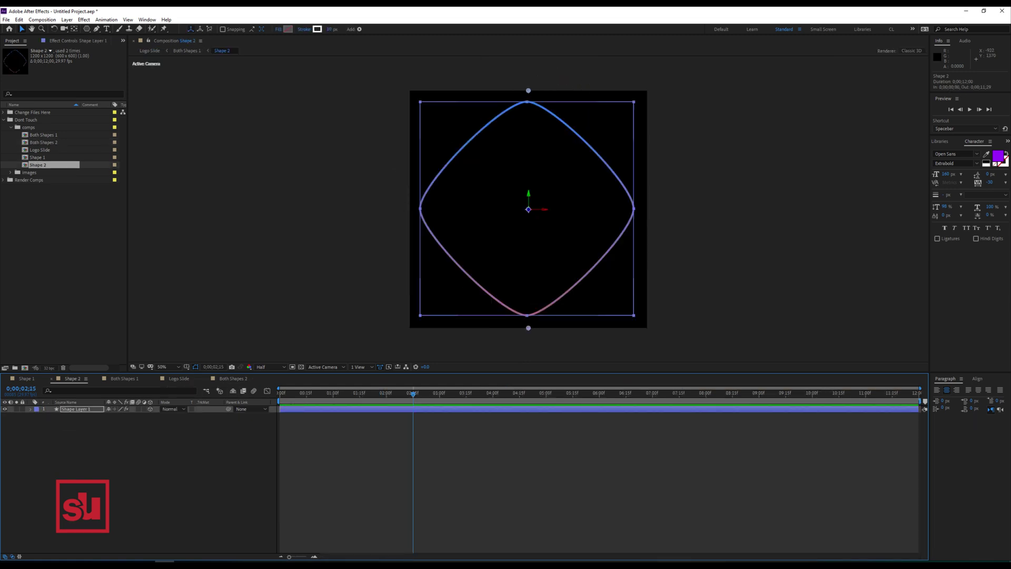
pyautogui.click(171, 409)
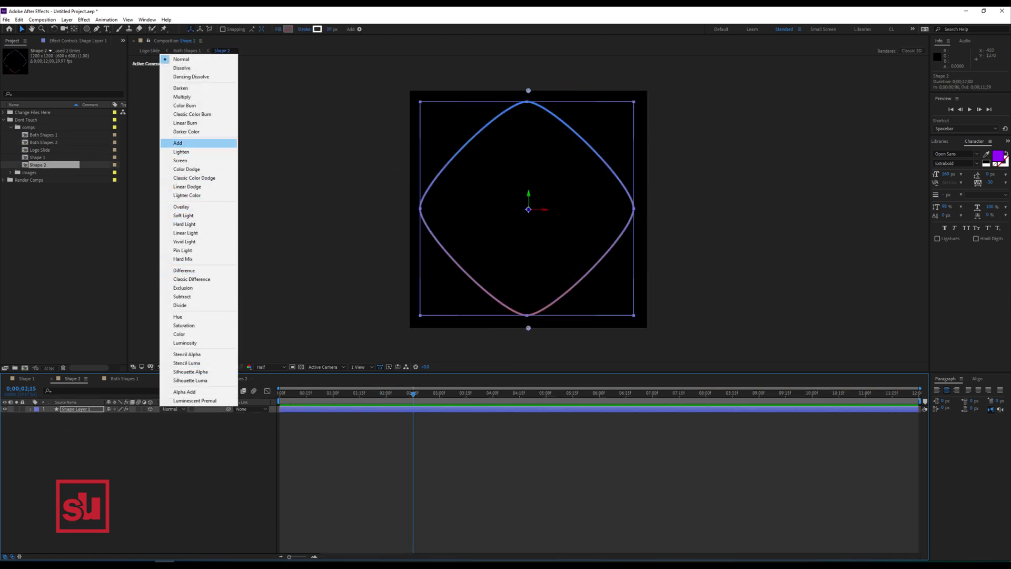
pyautogui.click(177, 143)
pyautogui.click(413, 409)
pyautogui.press('t')
pyautogui.moveTo(110, 416); pyautogui.dragTo(93, 415)
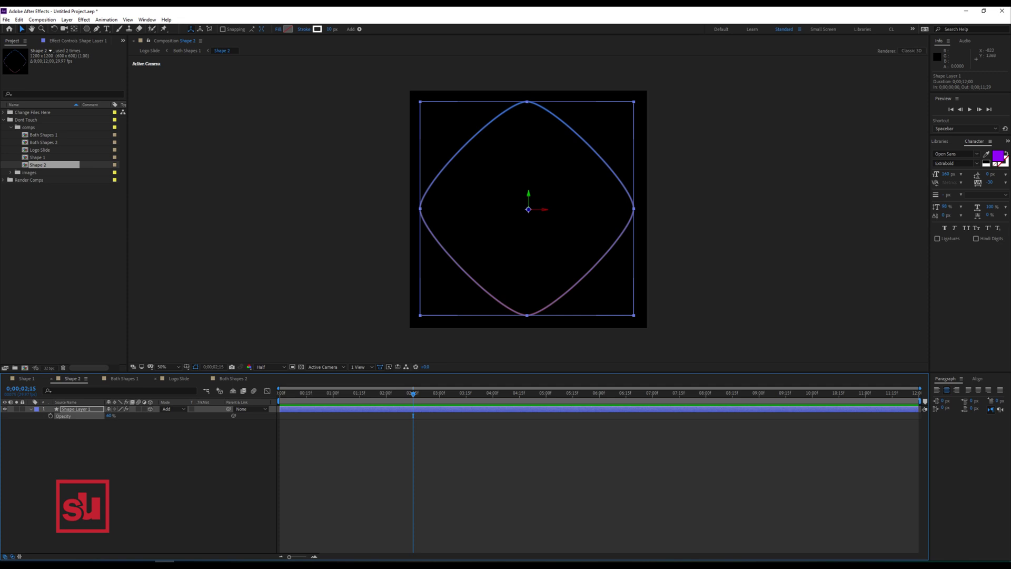
# Step: Preview Logo Slide, then replace the lower-left corner's Both Shapes 1 layer with the Both Shapes 2 composition
pyautogui.click(178, 379)
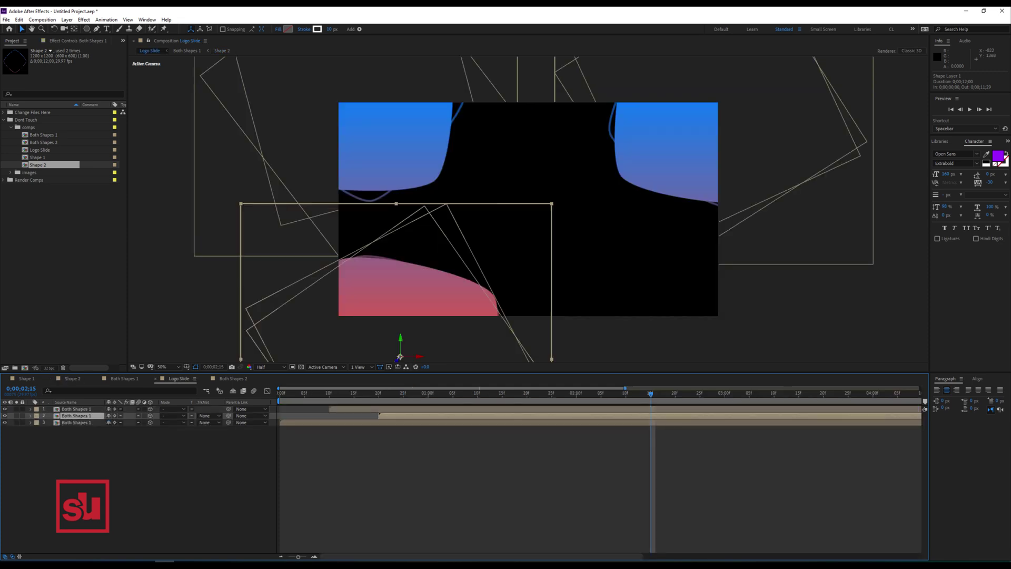
pyautogui.press('space')
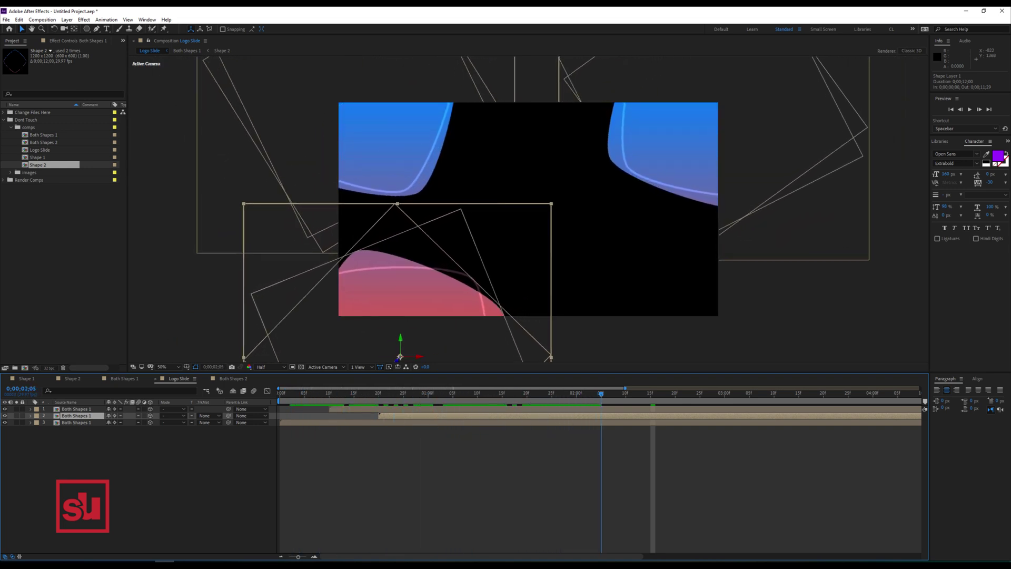
pyautogui.press('space')
pyautogui.click(45, 142)
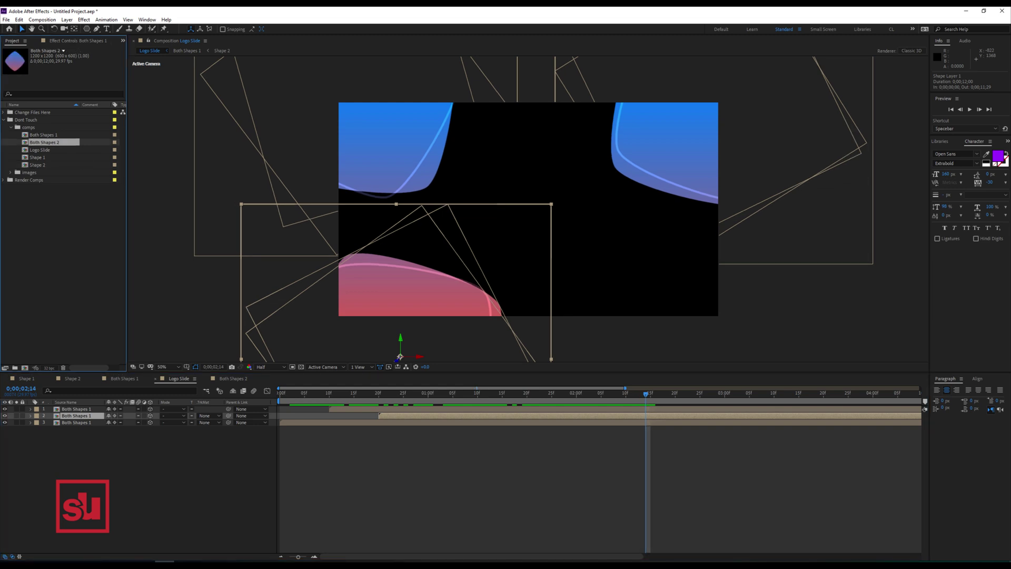
pyautogui.moveTo(44, 143); pyautogui.dragTo(79, 415)
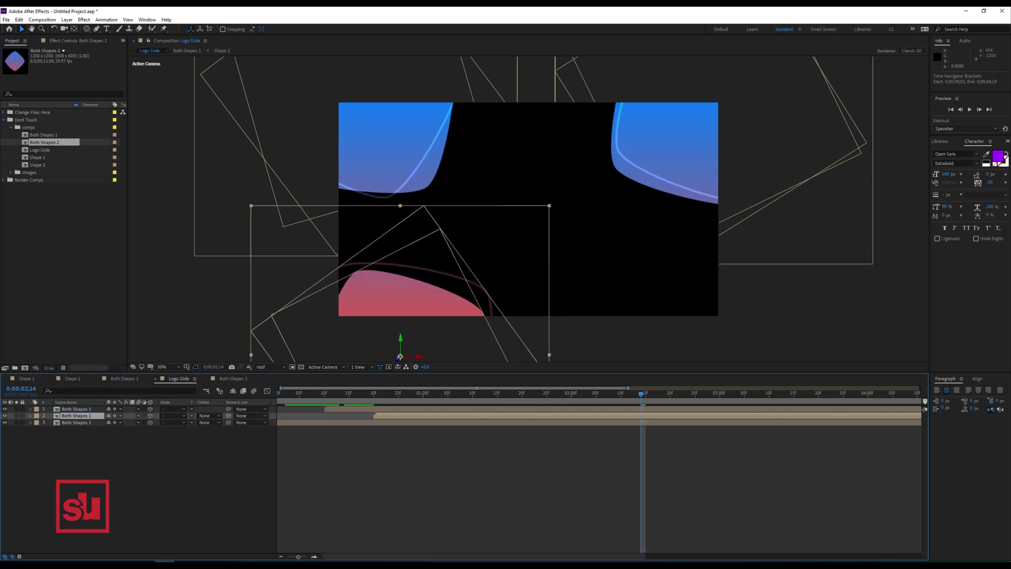
pyautogui.press('space')
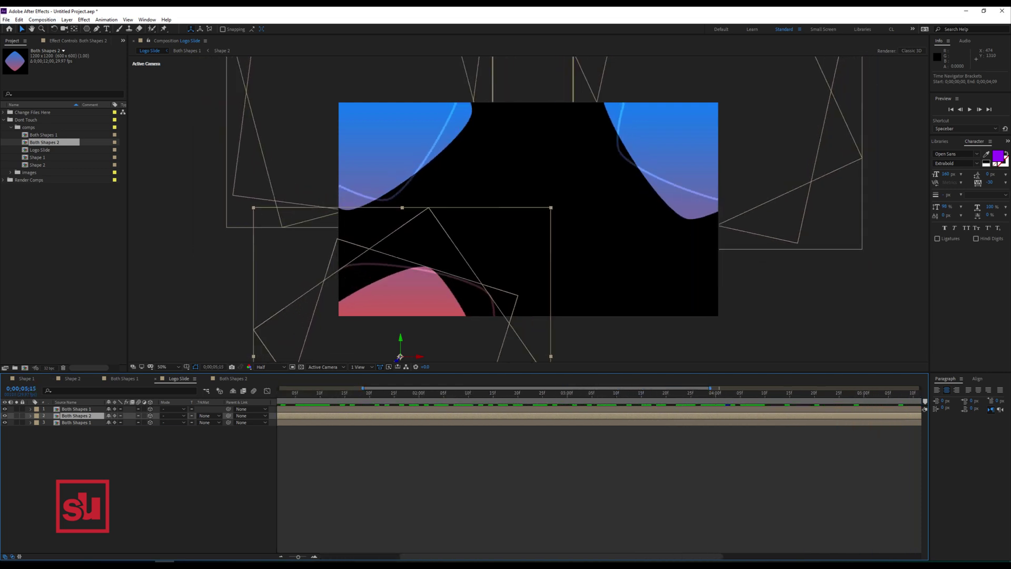
# Step: Set the Logo Slide composition's background colour to white (FFFFFF)
pyautogui.click(42, 20)
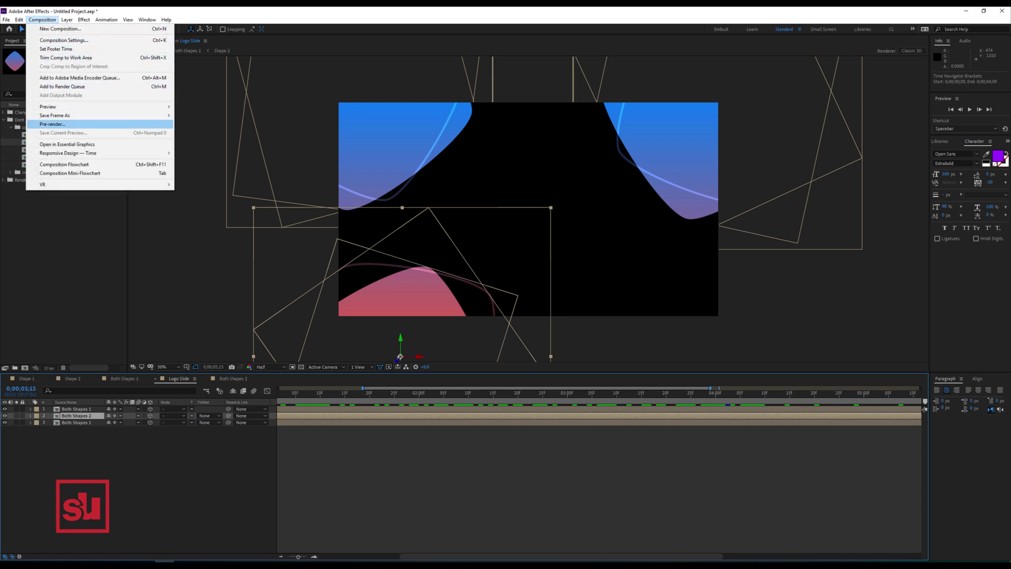
pyautogui.click(63, 40)
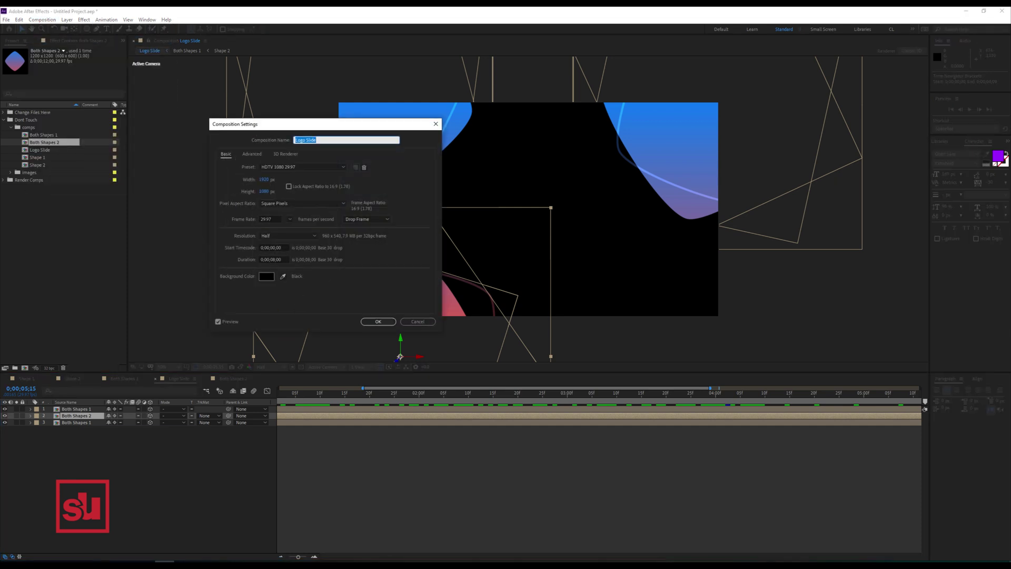
pyautogui.click(266, 276)
pyautogui.write('ffffff')
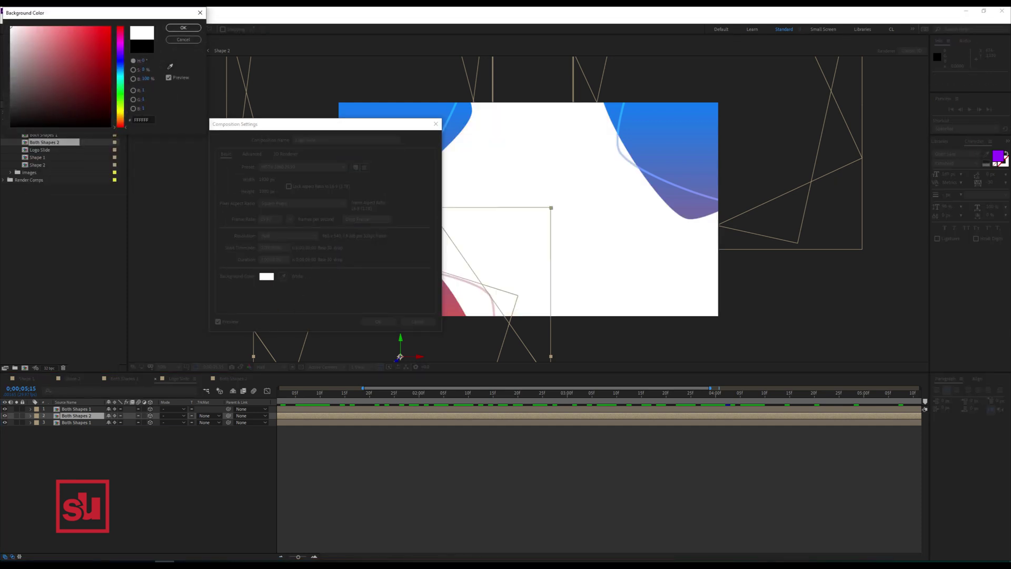
pyautogui.click(183, 27)
pyautogui.click(379, 321)
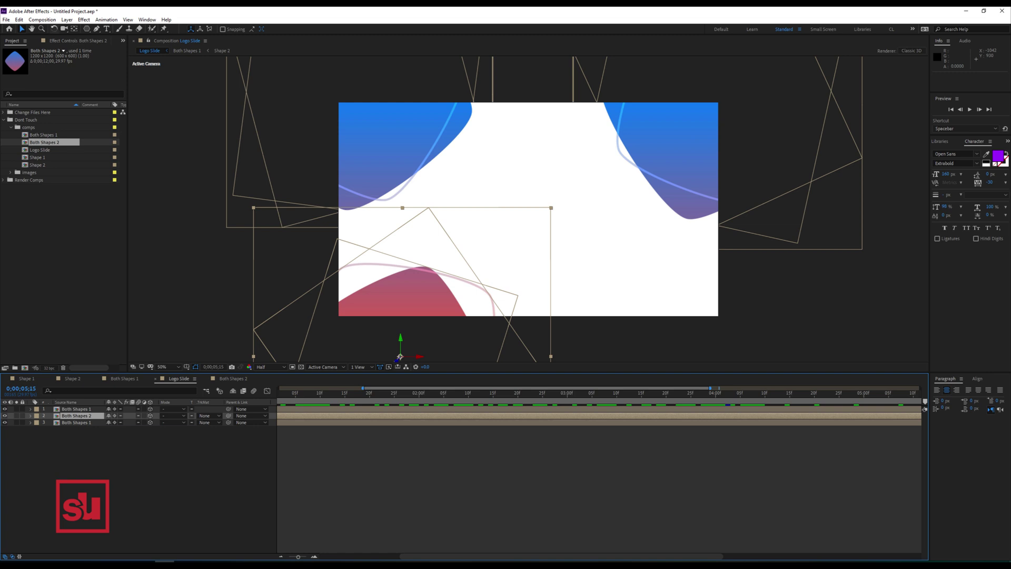
# Step: Draw a wide outlined rectangle about 860 by 140 px in the centre of the Logo Slide composition
pyautogui.click(86, 29)
pyautogui.click(119, 29)
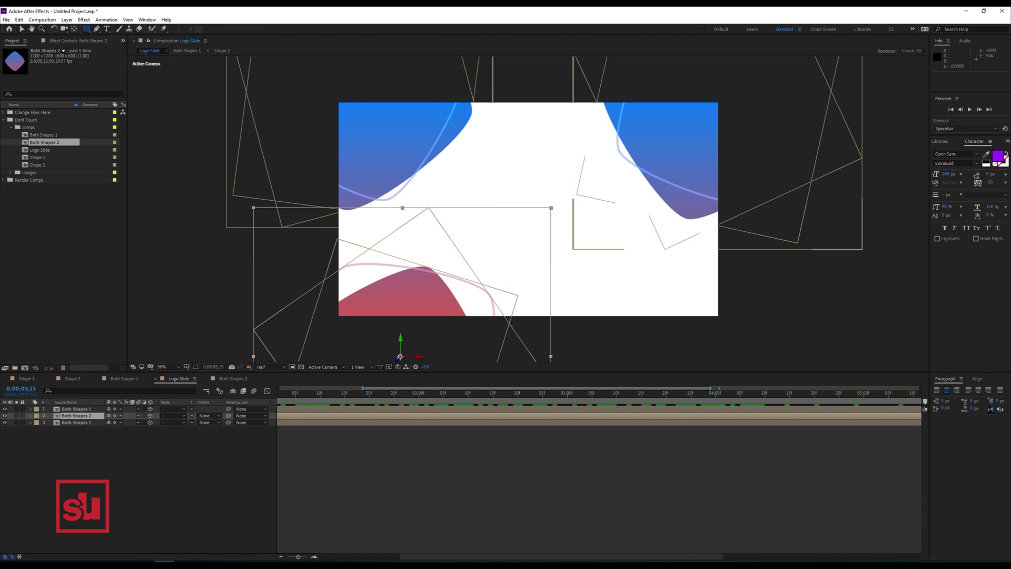
pyautogui.click(141, 464)
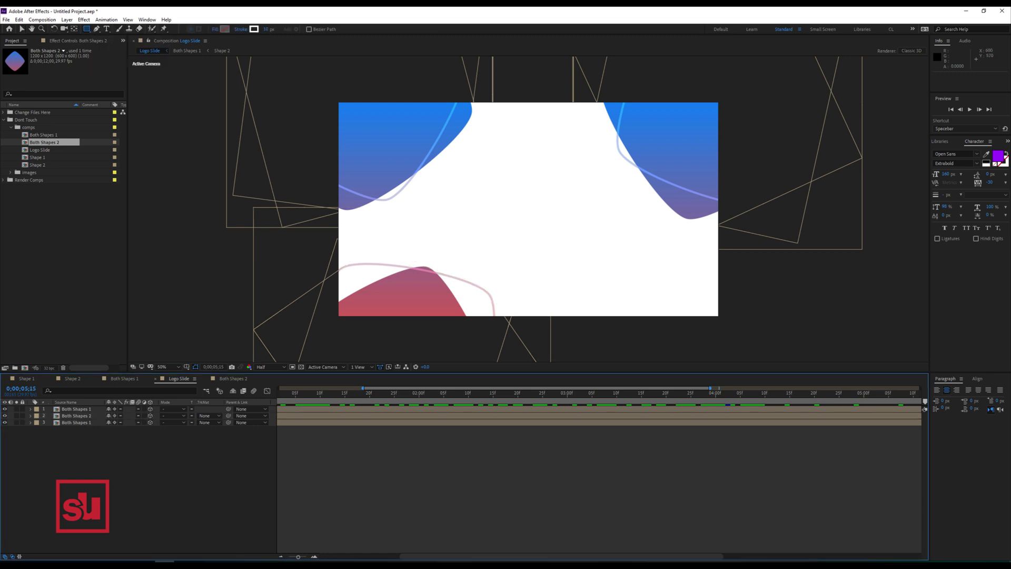
pyautogui.moveTo(456, 214)
pyautogui.mouseDown()
pyautogui.moveTo(623, 242)
pyautogui.moveTo(592, 230)
pyautogui.moveTo(607, 238)
pyautogui.moveTo(615, 224)
pyautogui.mouseUp()
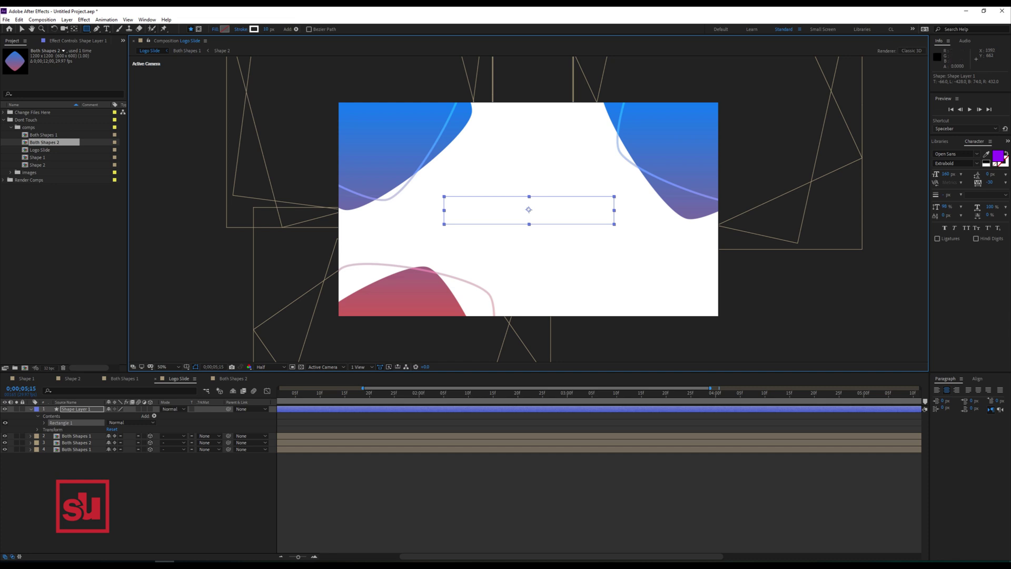
# Step: Extend the Logo Slide work area, return to the first frame, and rename the new shape layer Title Shape
pyautogui.click(291, 393)
pyautogui.moveTo(710, 388); pyautogui.dragTo(817, 388)
pyautogui.moveTo(290, 393); pyautogui.dragTo(280, 393)
pyautogui.click(76, 409)
pyautogui.press('Return')
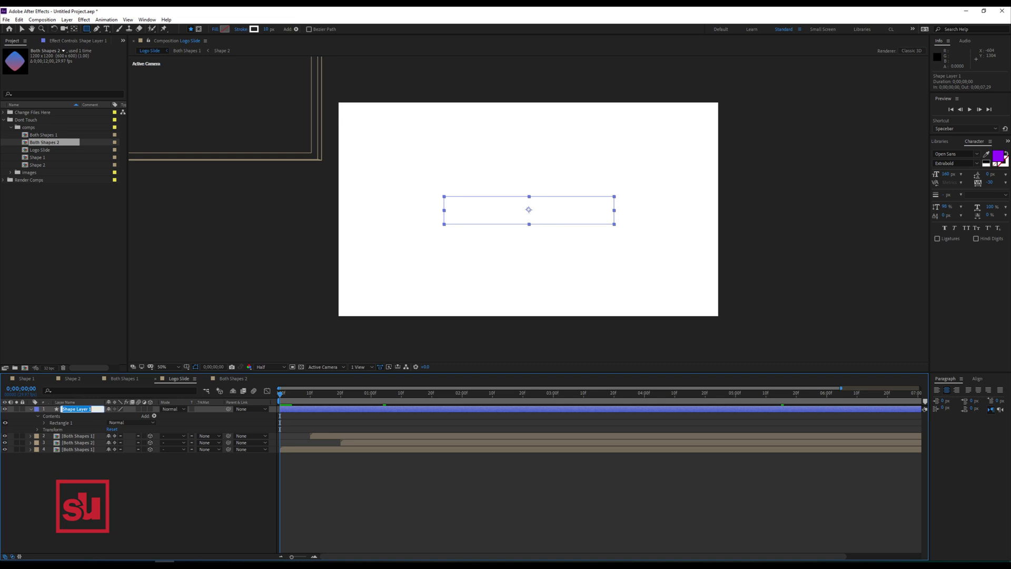
pyautogui.write('Title Shape')
pyautogui.press('Return')
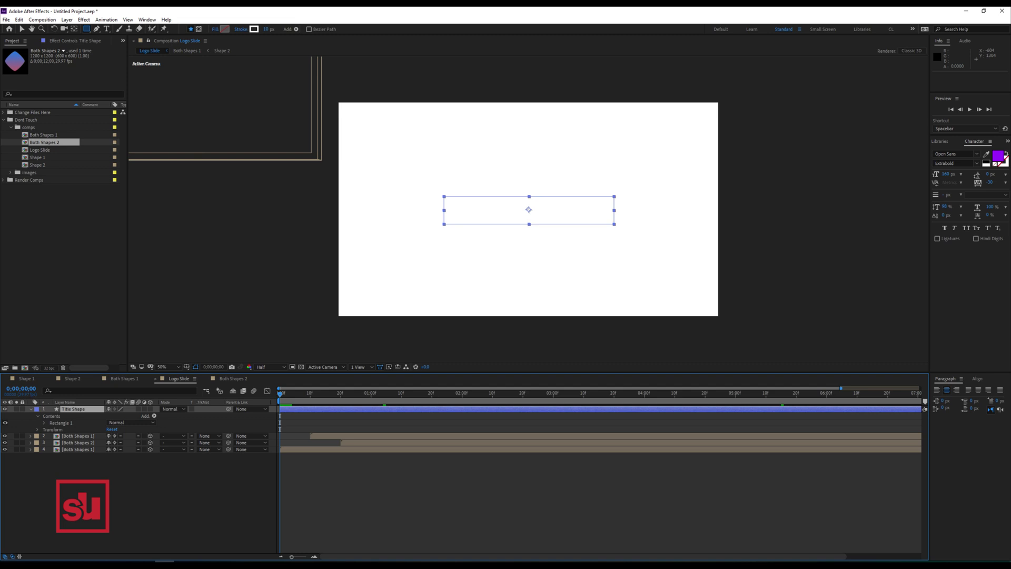
# Step: Keyframe the Size of Title Shape's rectangle path and move that keyframe to one second
pyautogui.click(44, 422)
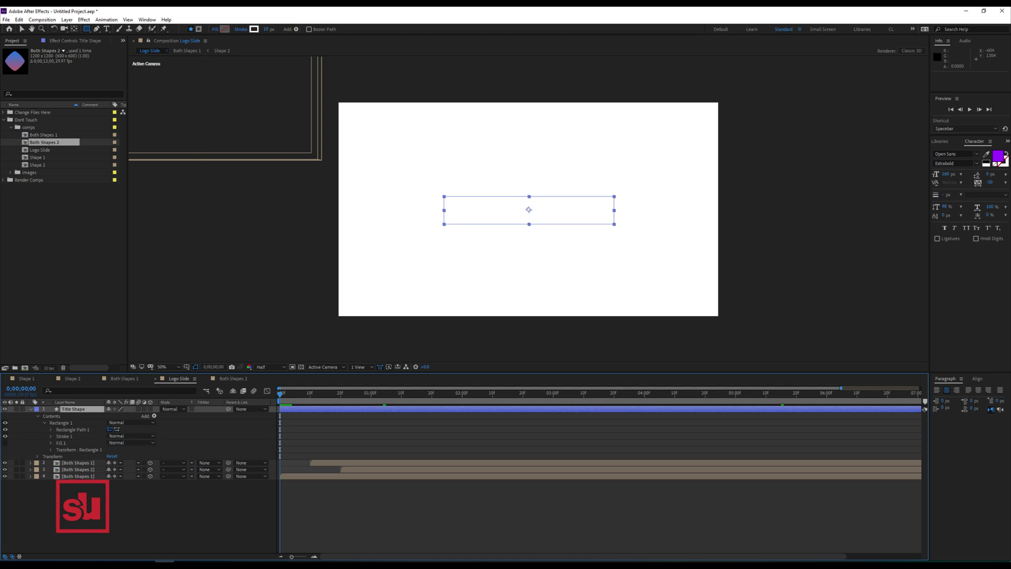
pyautogui.click(51, 430)
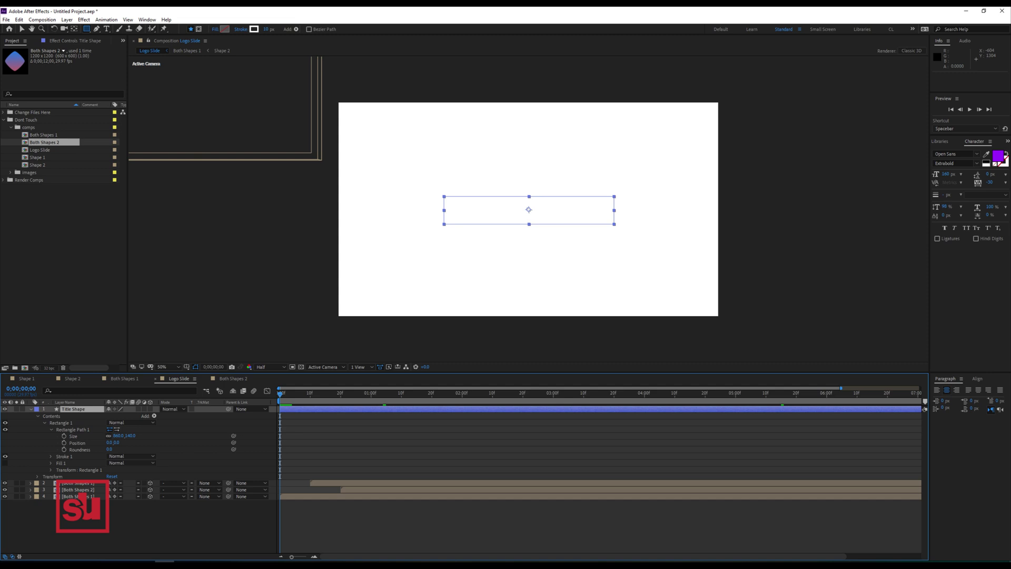
pyautogui.click(63, 436)
pyautogui.moveTo(280, 437); pyautogui.dragTo(371, 437)
# Step: At 0;00;00;21, add a Size keyframe that narrows Title Shape's rectangle to a width of about 169 px
pyautogui.moveTo(368, 393); pyautogui.dragTo(344, 394)
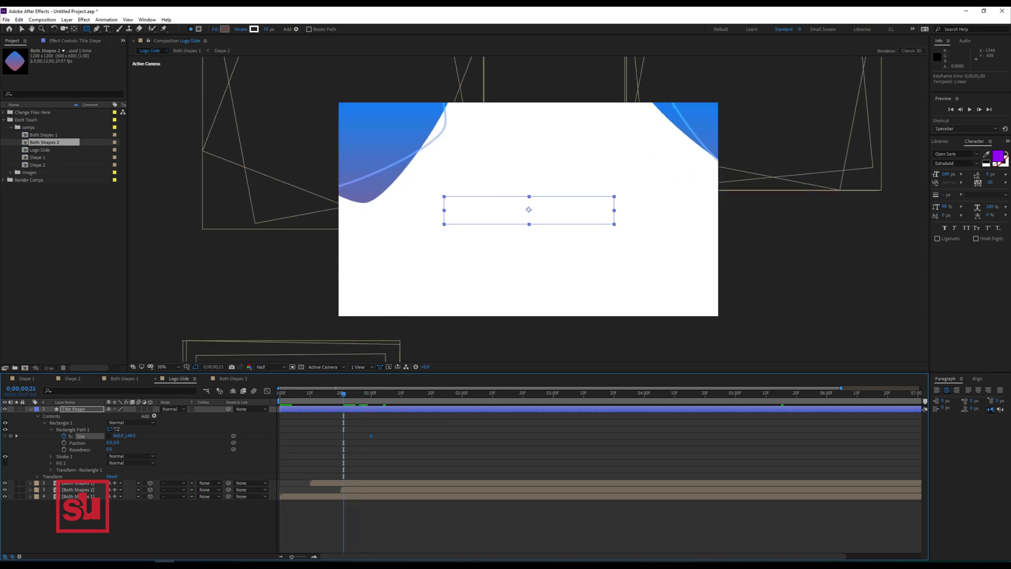
pyautogui.press('v')
pyautogui.moveTo(118, 437); pyautogui.dragTo(15, 436)
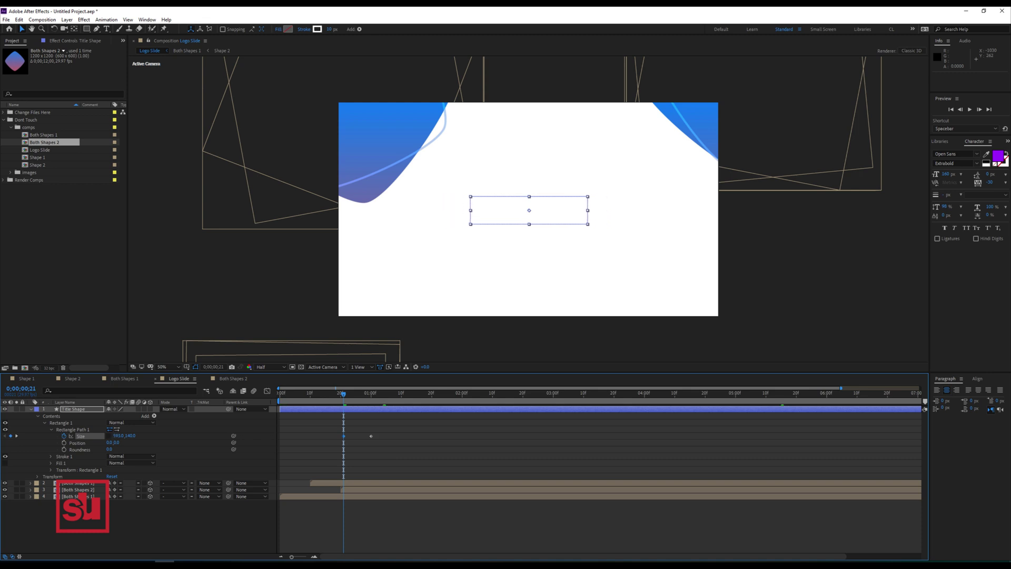
pyautogui.moveTo(118, 436); pyautogui.dragTo(2, 436)
# Step: Add a Size keyframe of 0 by 0, move it to the first frame, and shift the middle keyframe to frame 8
pyautogui.moveTo(313, 394); pyautogui.dragTo(310, 394)
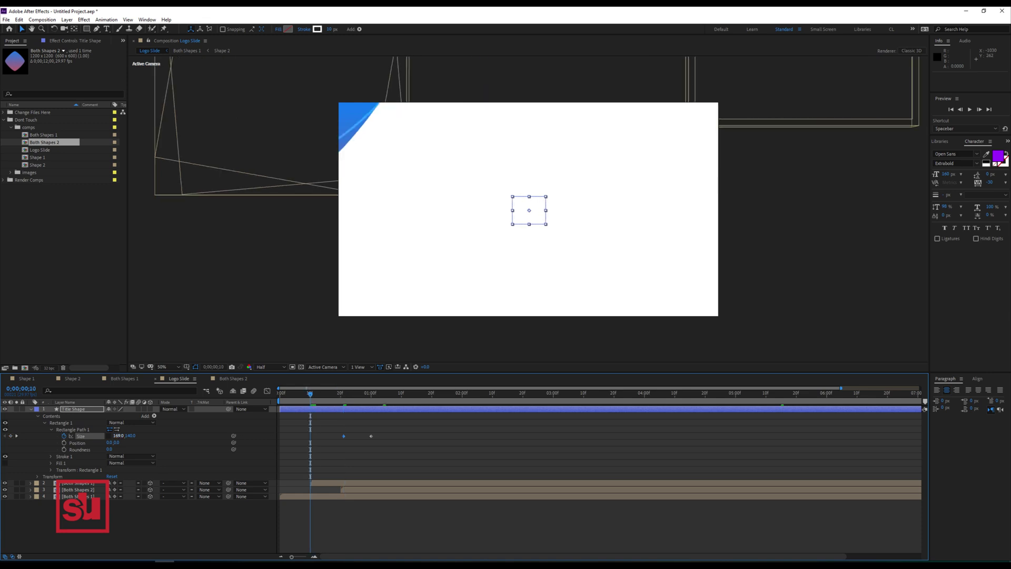
pyautogui.click(118, 436)
pyautogui.press('Tab')
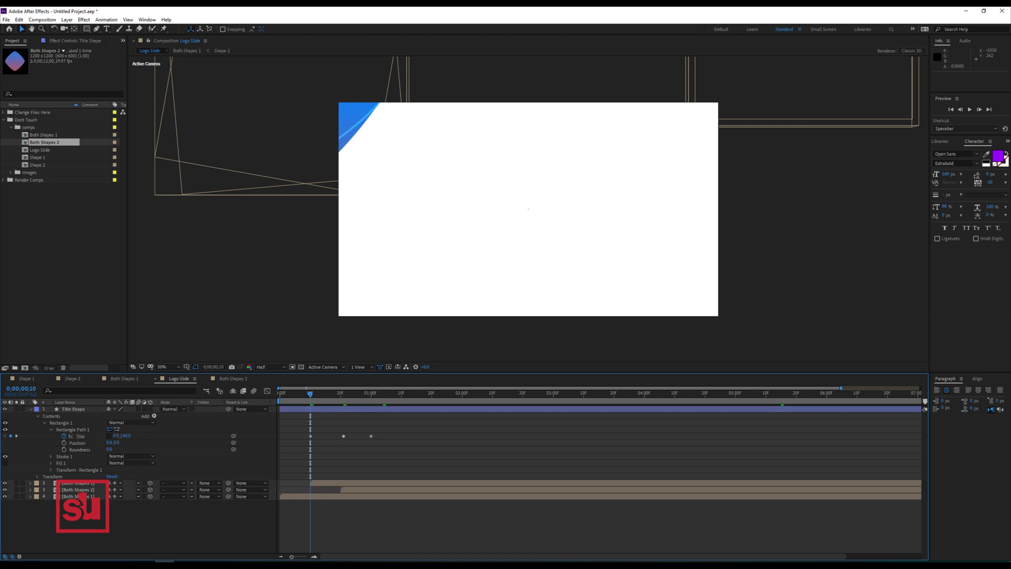
pyautogui.write('0')
pyautogui.press('Return')
pyautogui.moveTo(305, 436); pyautogui.dragTo(280, 436)
pyautogui.moveTo(343, 436); pyautogui.dragTo(304, 436)
# Step: Apply Easy Ease to all of Title Shape's Size keyframes
pyautogui.hotkey('ctrl', 'a')
pyautogui.rightClick(304, 436)
pyautogui.moveTo(348, 534)
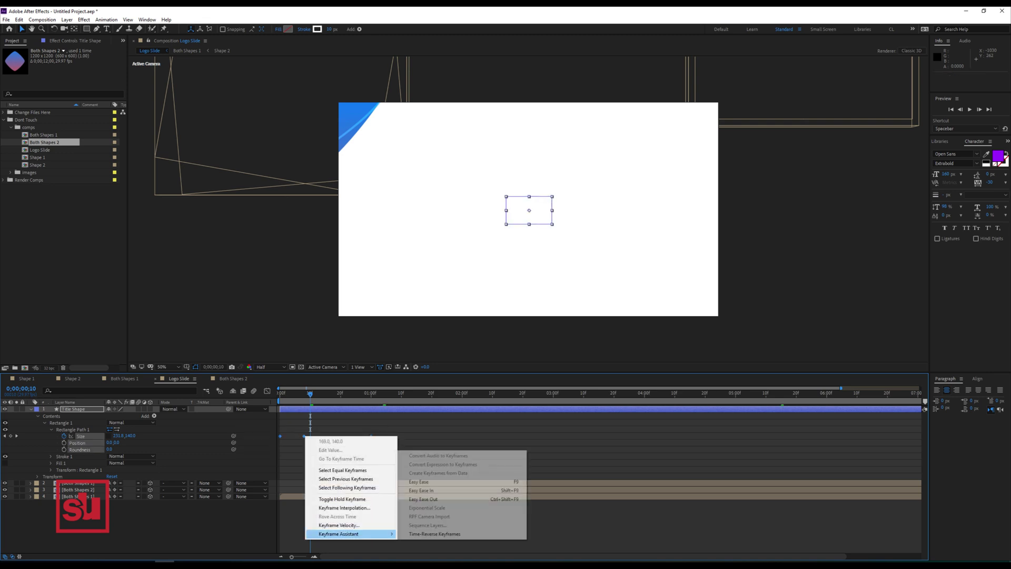
pyautogui.click(422, 482)
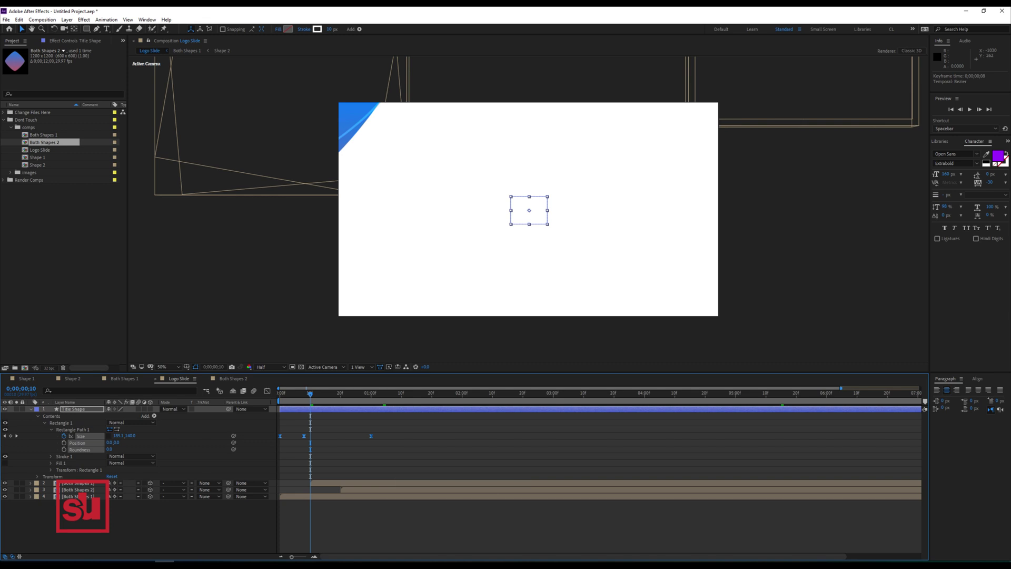
# Step: Reshape the first Size segment's speed curve in the Graph Editor for a fast start and a long slowdown into the middle keyframe
pyautogui.moveTo(384, 434); pyautogui.dragTo(259, 443)
pyautogui.click(267, 391)
pyautogui.moveTo(333, 500); pyautogui.dragTo(277, 541)
pyautogui.click(569, 549)
pyautogui.moveTo(312, 510); pyautogui.dragTo(294, 531)
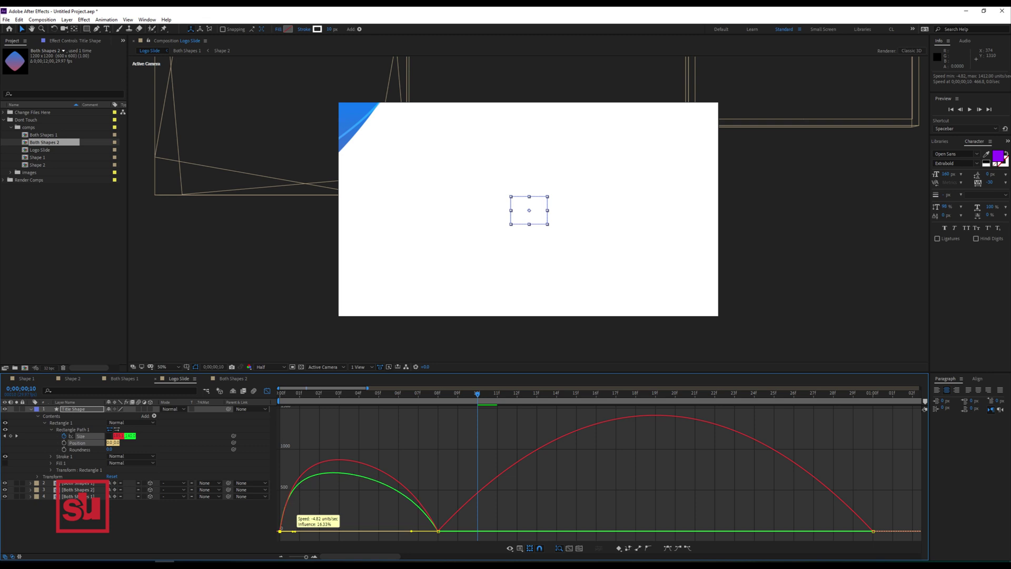
pyautogui.click(438, 530)
pyautogui.moveTo(411, 531); pyautogui.dragTo(388, 531)
pyautogui.moveTo(385, 532); pyautogui.dragTo(383, 530)
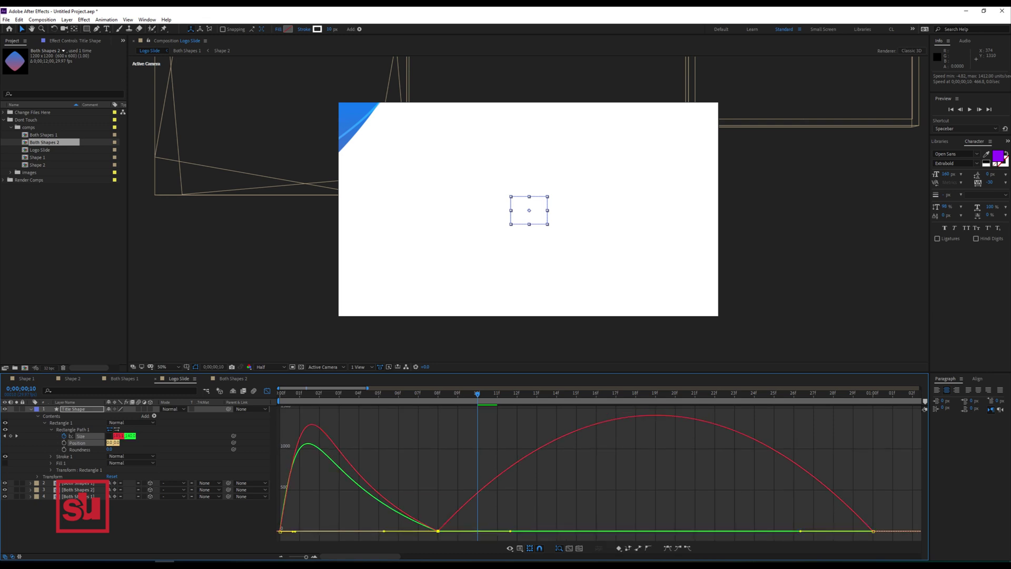
# Step: Lengthen both easing handles of the second Size segment so its speed peaks near the middle, and close the Graph Editor
pyautogui.moveTo(510, 531); pyautogui.dragTo(552, 531)
pyautogui.click(873, 531)
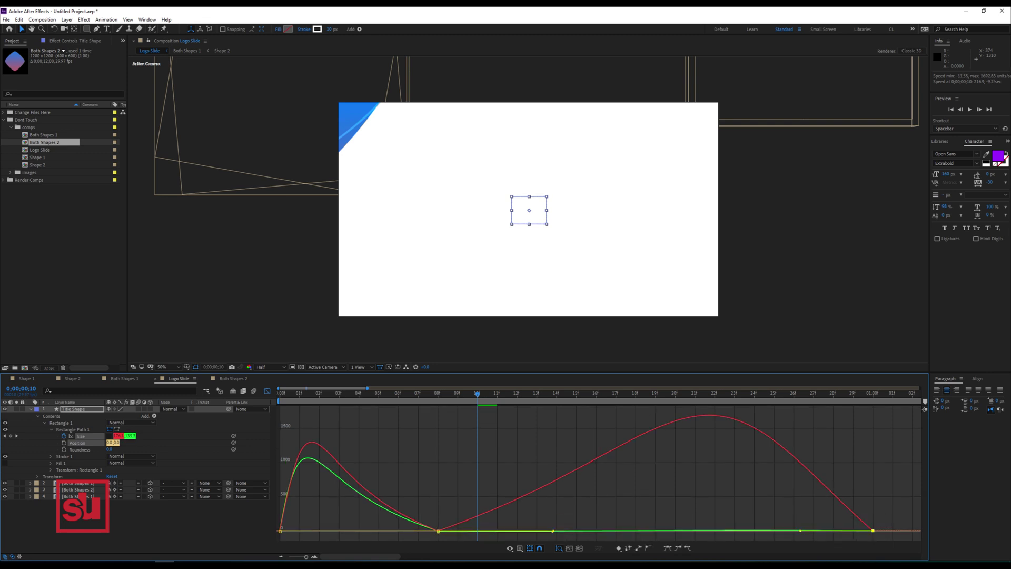
pyautogui.moveTo(800, 530); pyautogui.dragTo(749, 530)
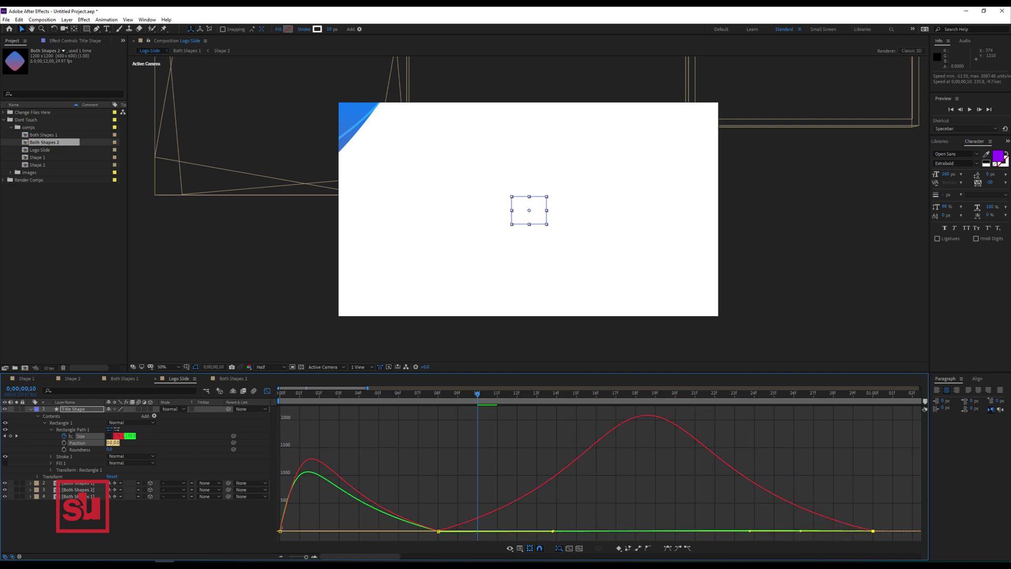
pyautogui.click(267, 391)
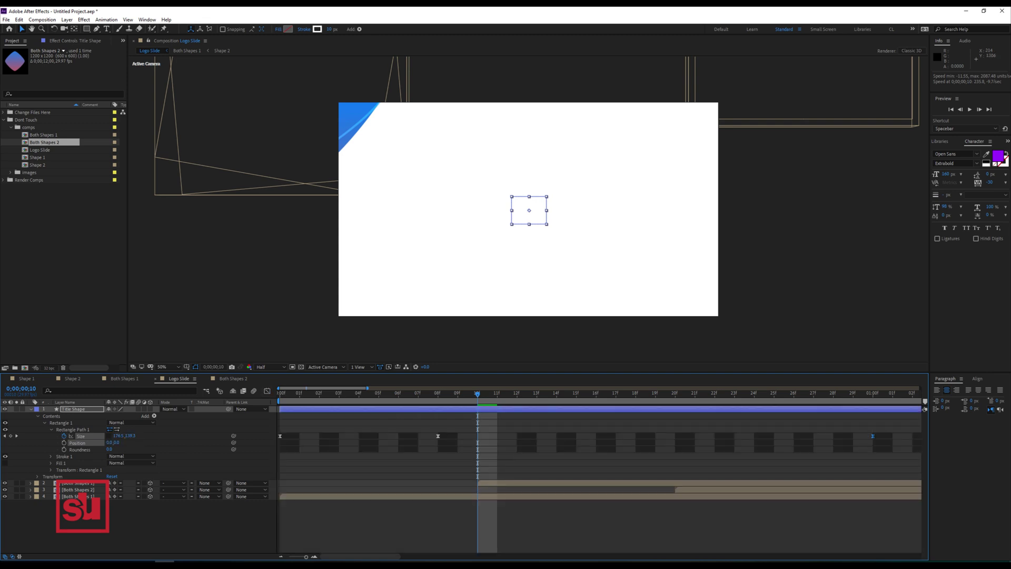
# Step: Copy the Gradient Ramp effect from Shape 2's shape layer and paste it onto Title Shape in Logo Slide
pyautogui.click(74, 409)
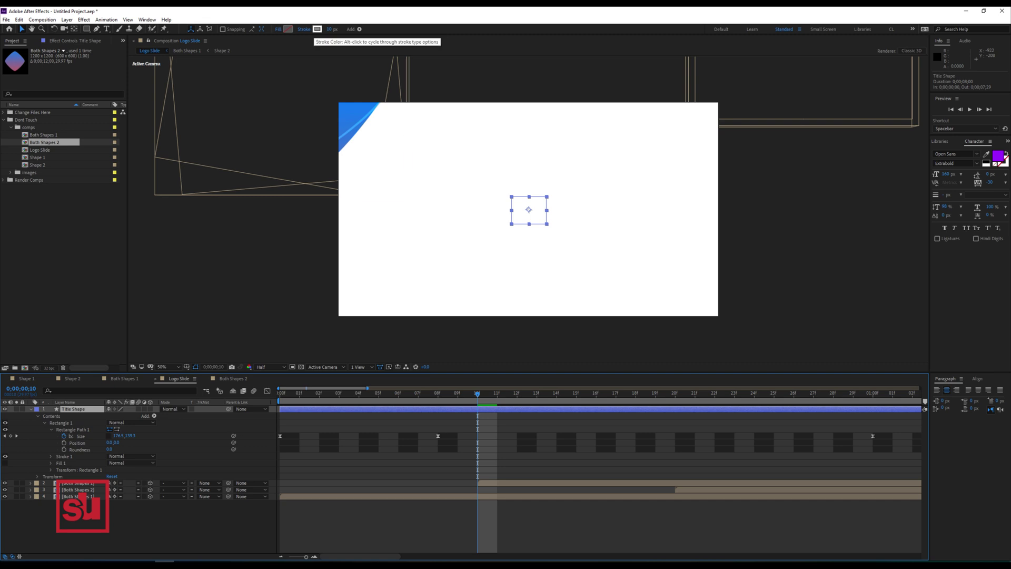
pyautogui.press('u')
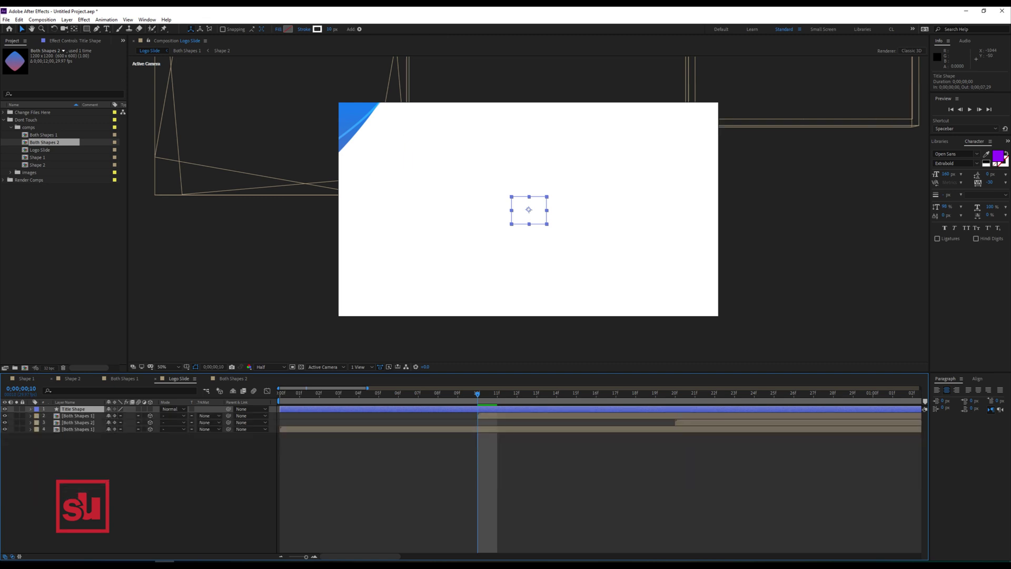
pyautogui.click(72, 378)
pyautogui.press('F3')
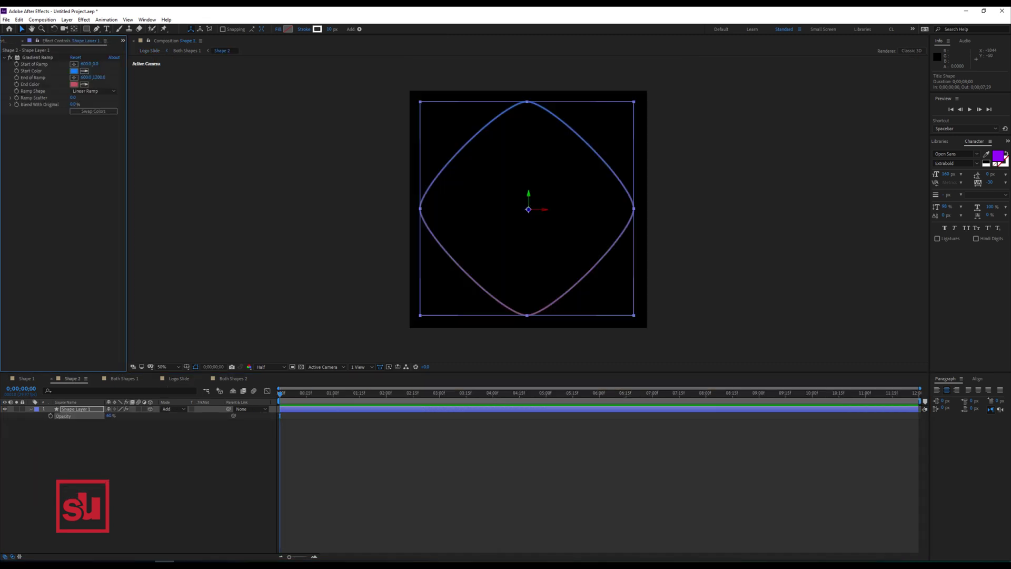
pyautogui.click(37, 57)
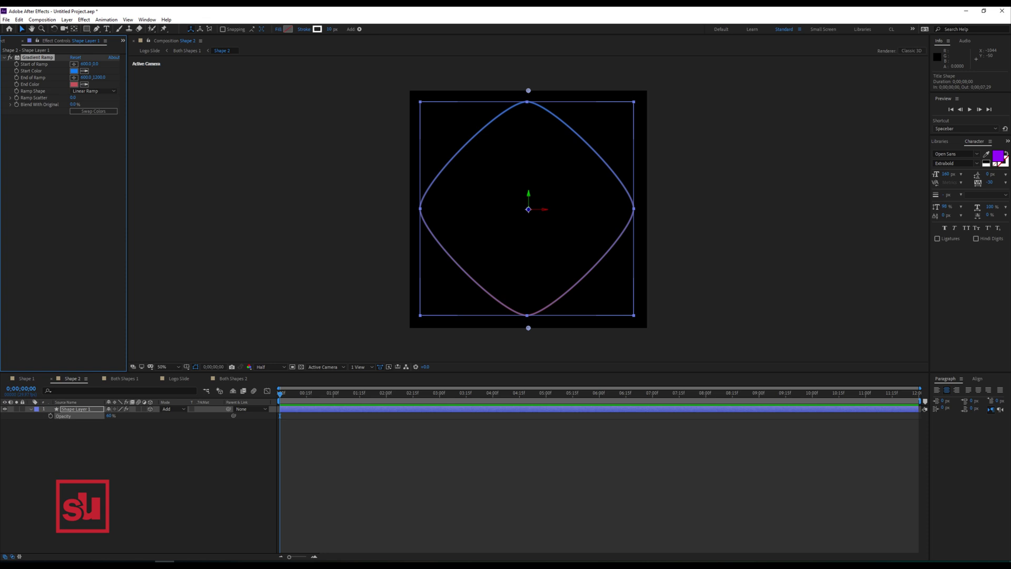
pyautogui.click(19, 19)
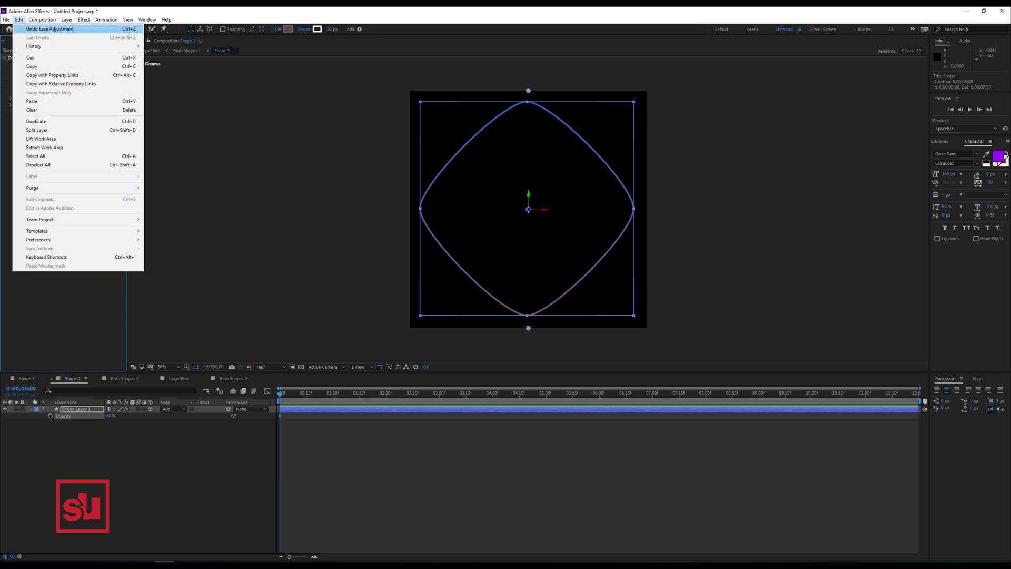
pyautogui.click(29, 66)
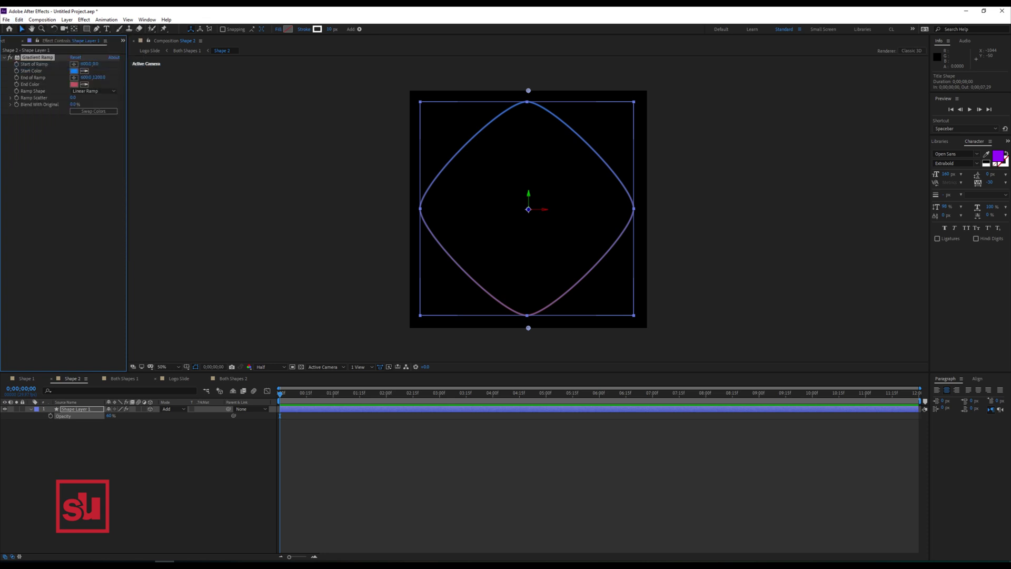
pyautogui.click(179, 378)
pyautogui.click(19, 19)
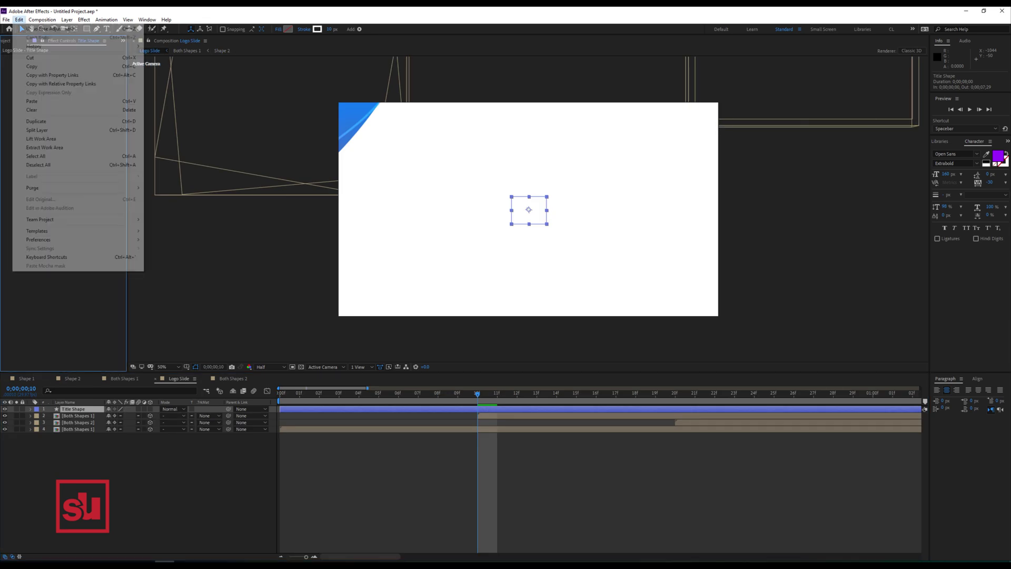
pyautogui.click(32, 90)
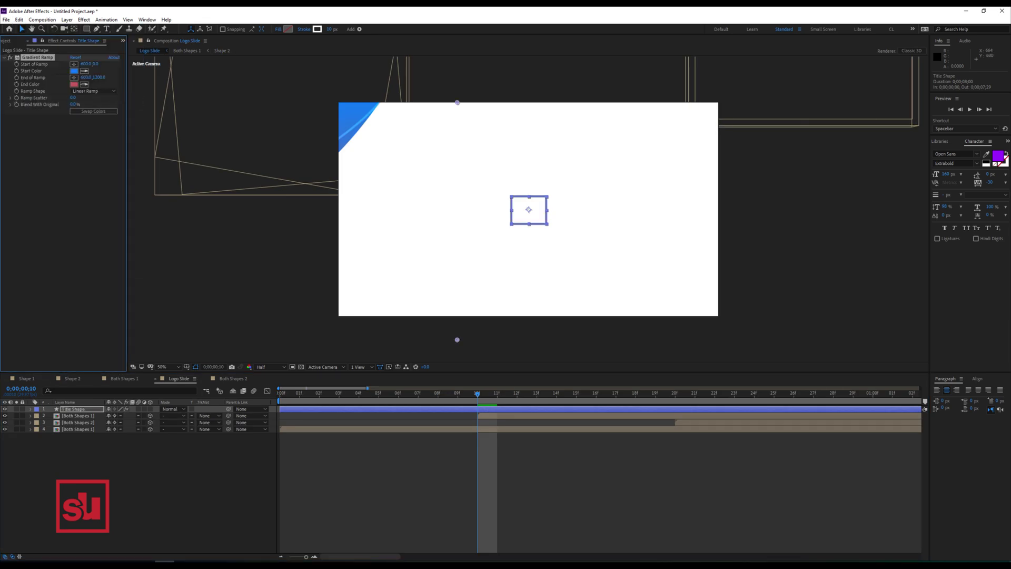
pyautogui.hotkey('ctrl', 'shift', 'a')
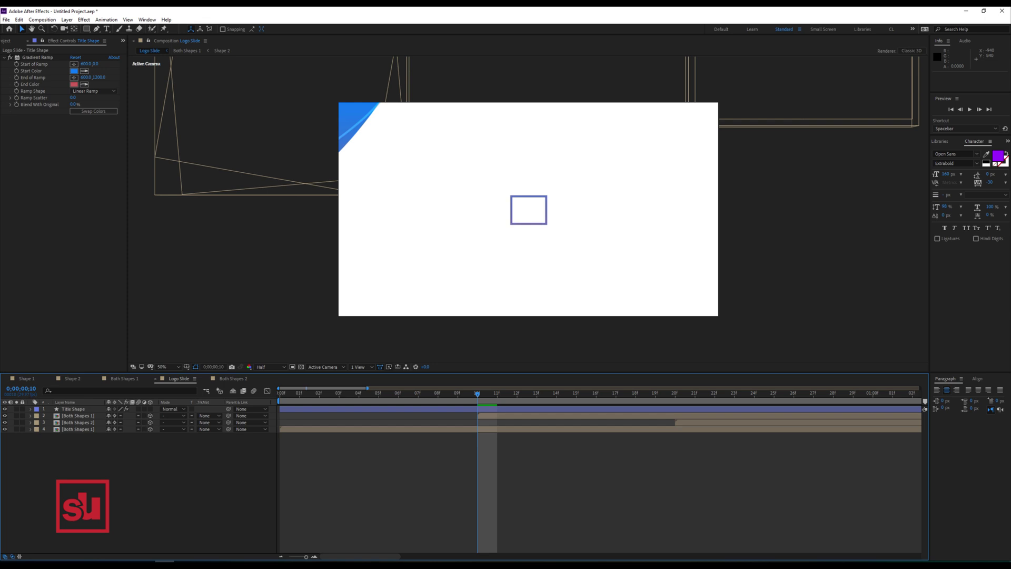
# Step: Set Title Shape's stroke width to 15 px
pyautogui.click(73, 409)
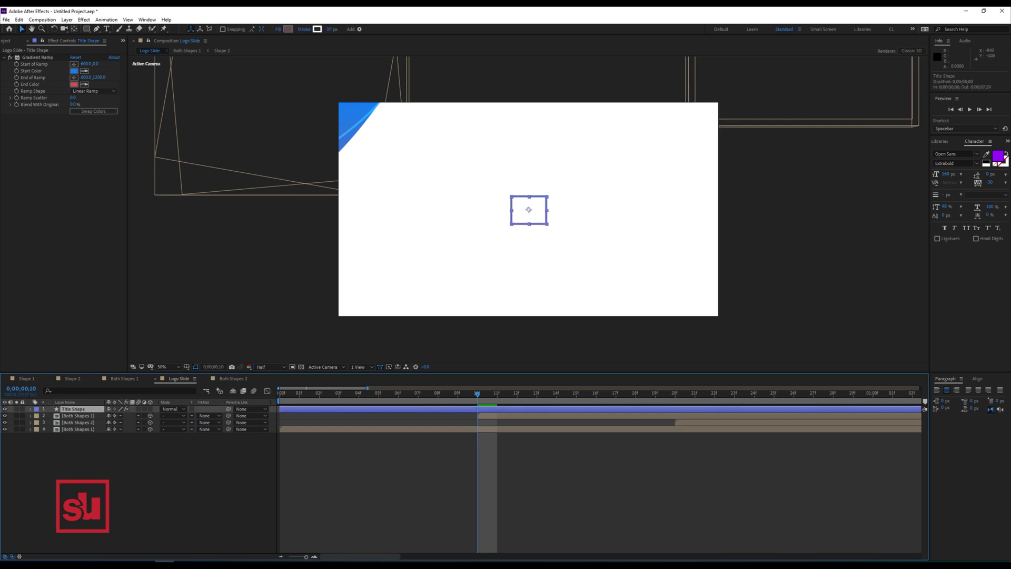
pyautogui.click(330, 29)
pyautogui.write('15')
pyautogui.press('Return')
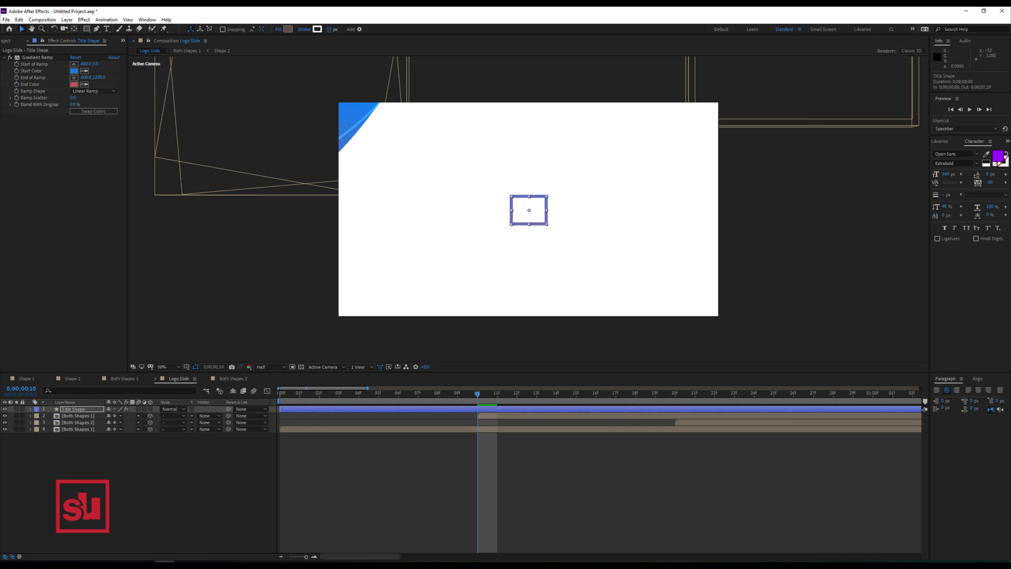
# Step: Delay the Title Shape layer to begin shortly after one second, extend the work area, and preview the animation
pyautogui.click(271, 401)
pyautogui.press('space')
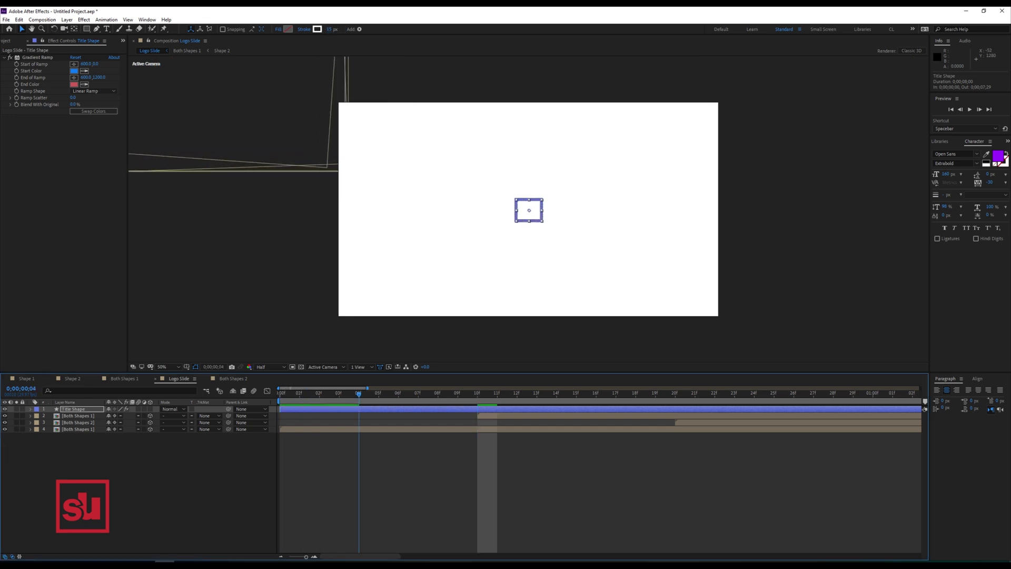
pyautogui.moveTo(338, 409); pyautogui.dragTo(812, 409)
pyautogui.moveTo(368, 388); pyautogui.dragTo(820, 388)
pyautogui.press('space')
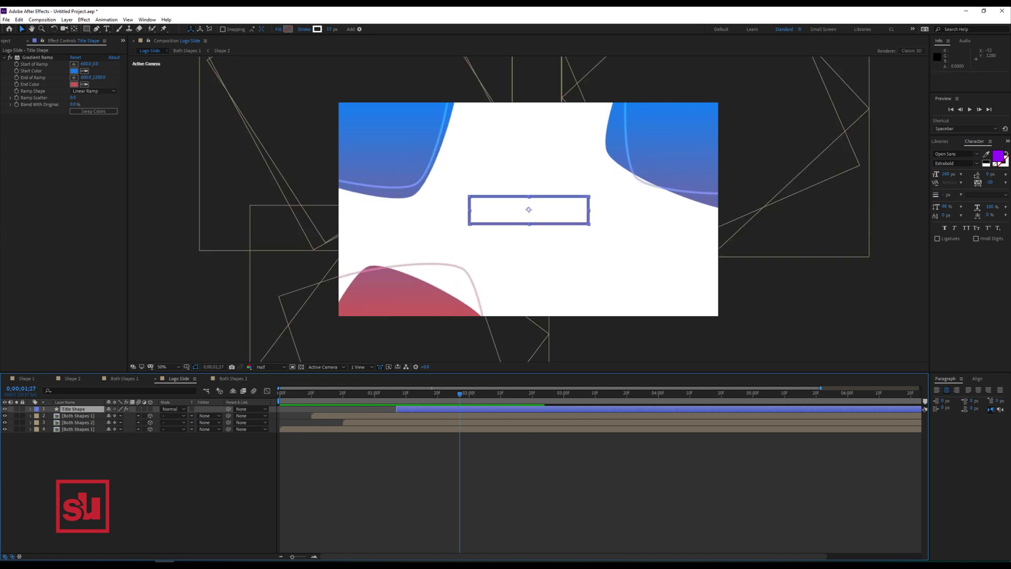
pyautogui.press('space')
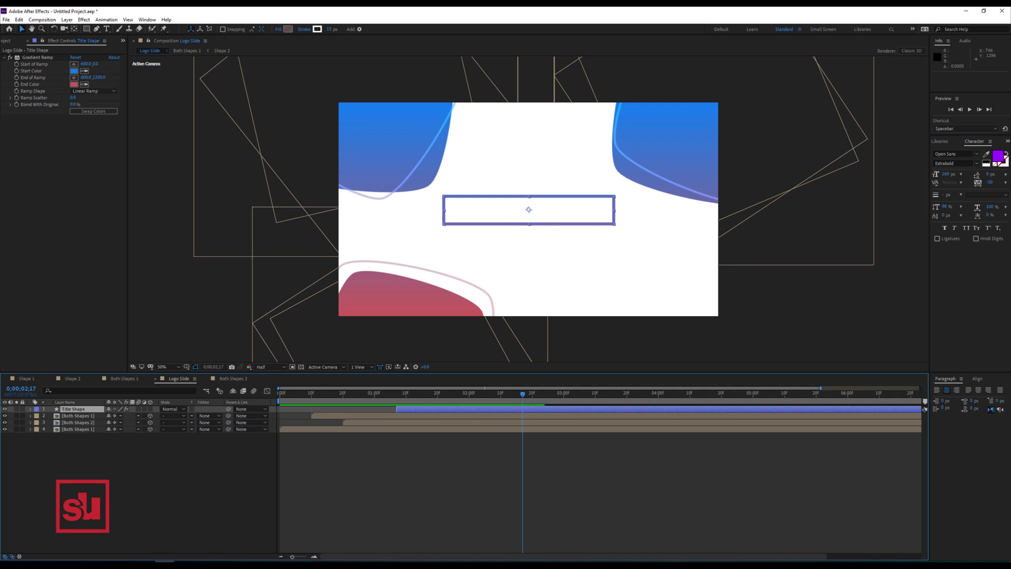
# Step: Add a Position keyframe to Title Shape at its last Size keyframe, at 0;00;02;07
pyautogui.press('p')
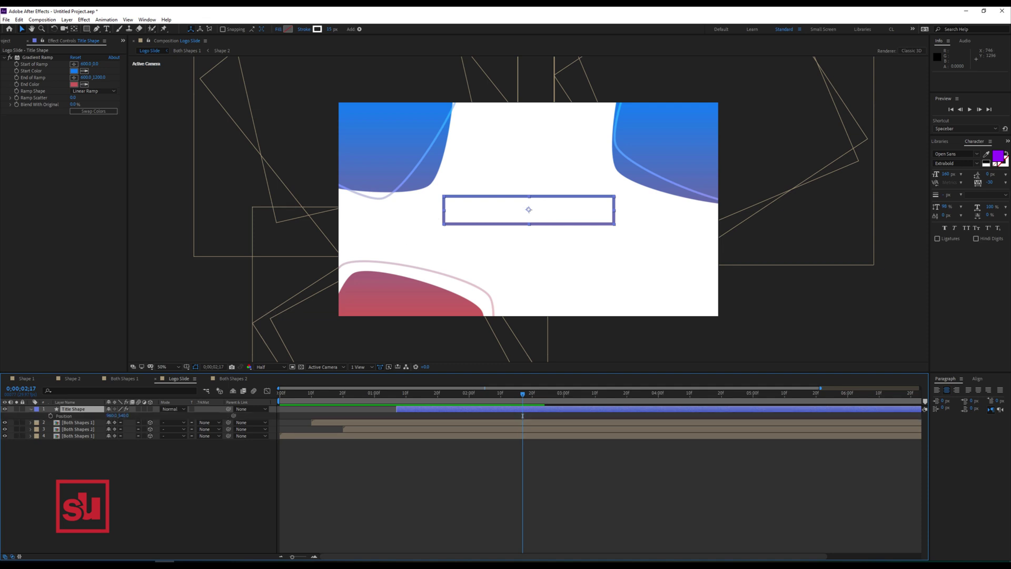
pyautogui.press('u')
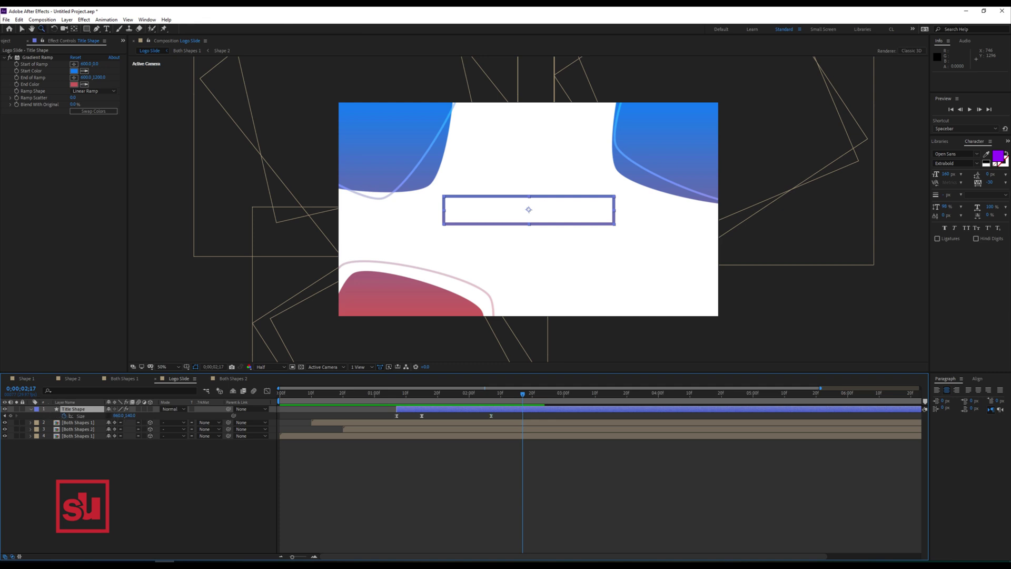
pyautogui.hotkey('alt', 'shift', 'p')
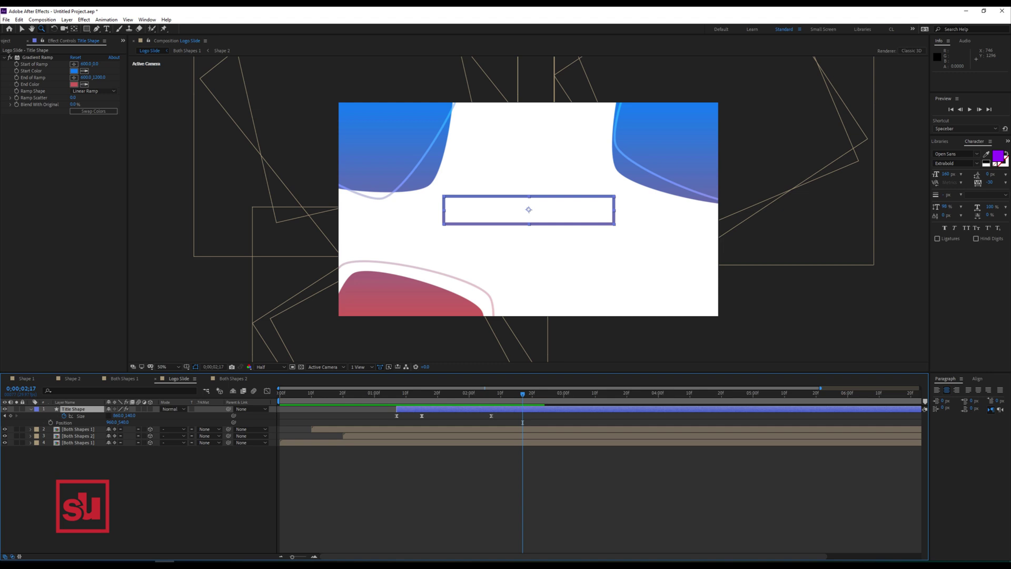
pyautogui.press('j')
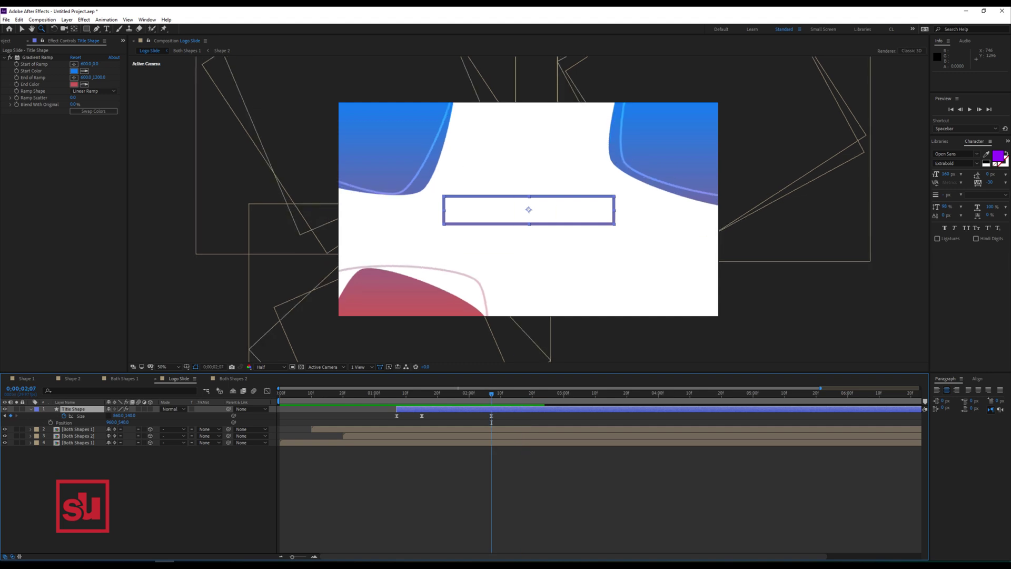
pyautogui.hotkey('alt', 'shift', 'p')
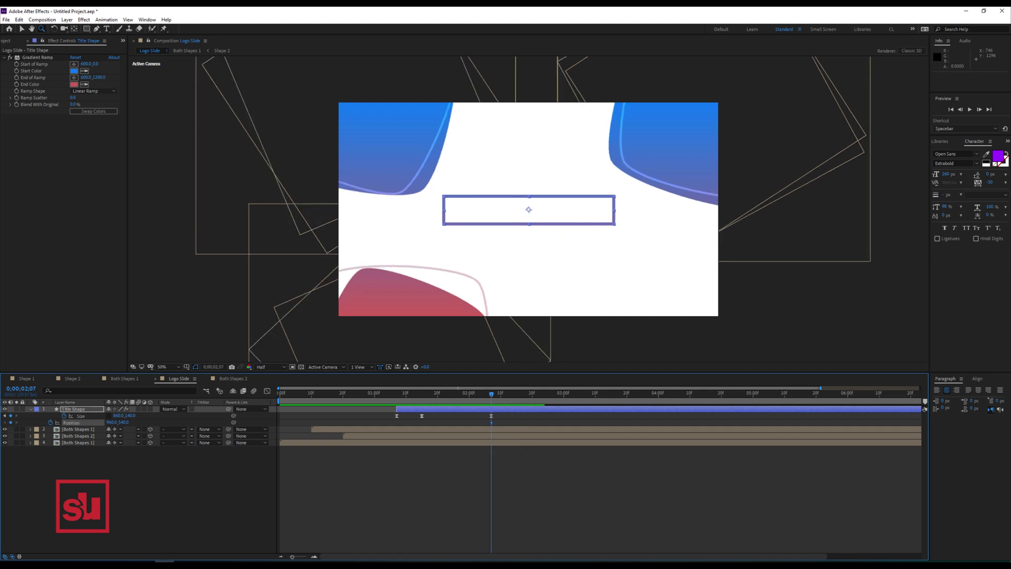
# Step: At 0;00;01;15, move Title Shape straight down to Position 960, 674 so it rises to the centre by its last keyframe
pyautogui.press('j')
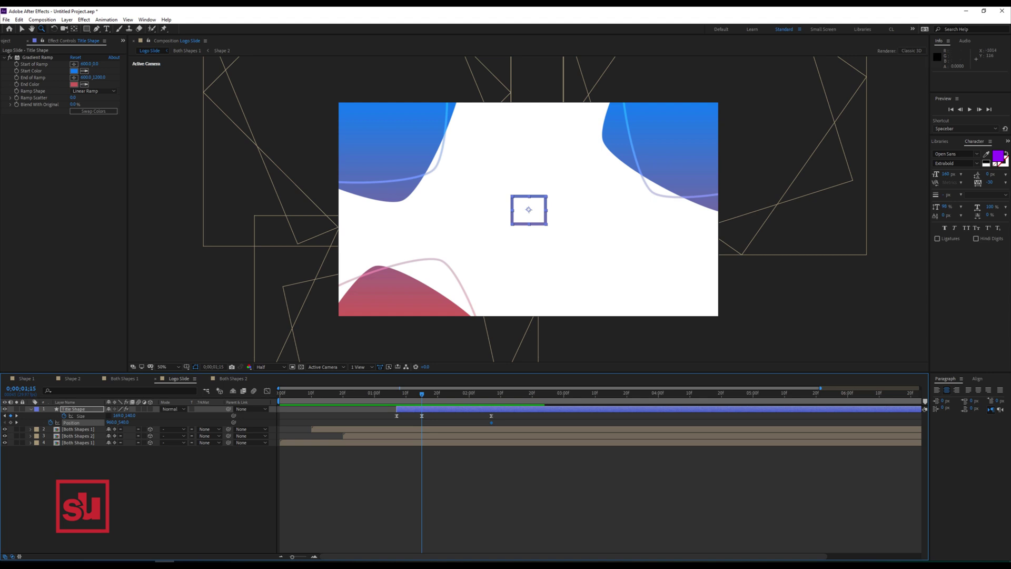
pyautogui.press('v')
pyautogui.moveTo(527, 210); pyautogui.dragTo(526, 236)
pyautogui.press('pageup')
pyautogui.moveTo(418, 394); pyautogui.dragTo(494, 394)
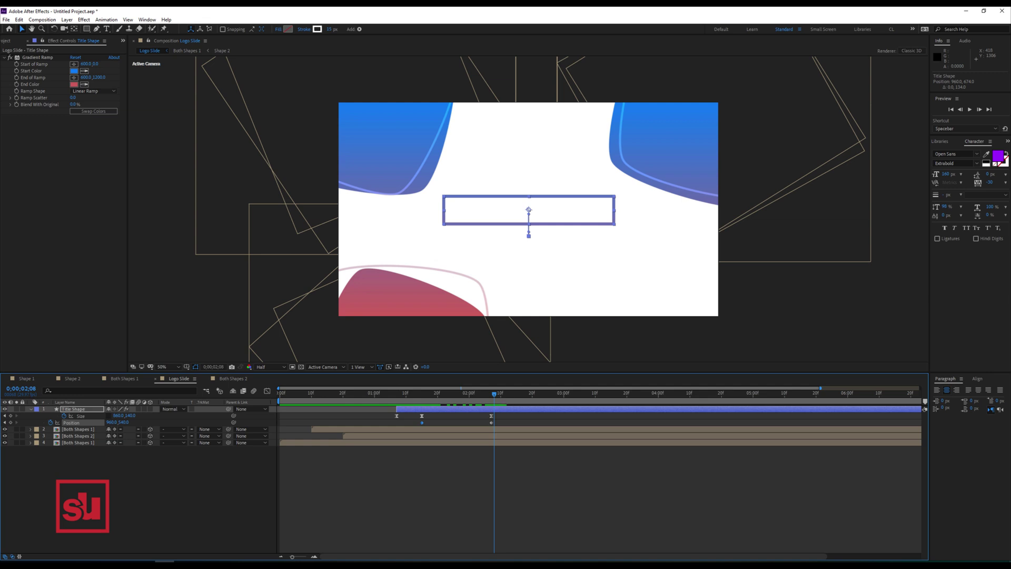
# Step: Apply easing to both of Title Shape's Position keyframes and lengthen the first keyframe's handle in the speed graph
pyautogui.moveTo(503, 445); pyautogui.dragTo(382, 421)
pyautogui.rightClick(422, 421)
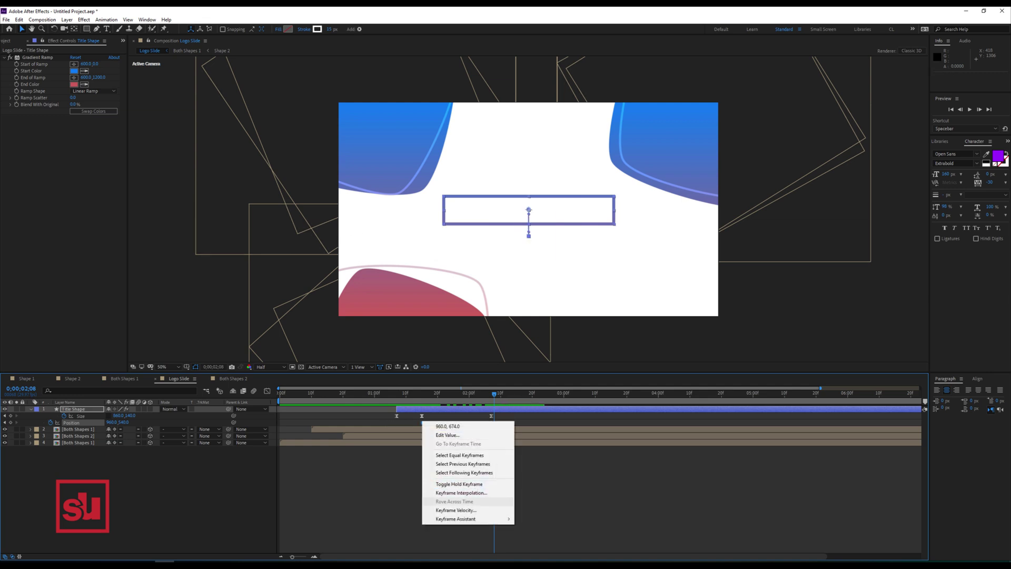
pyautogui.moveTo(458, 519)
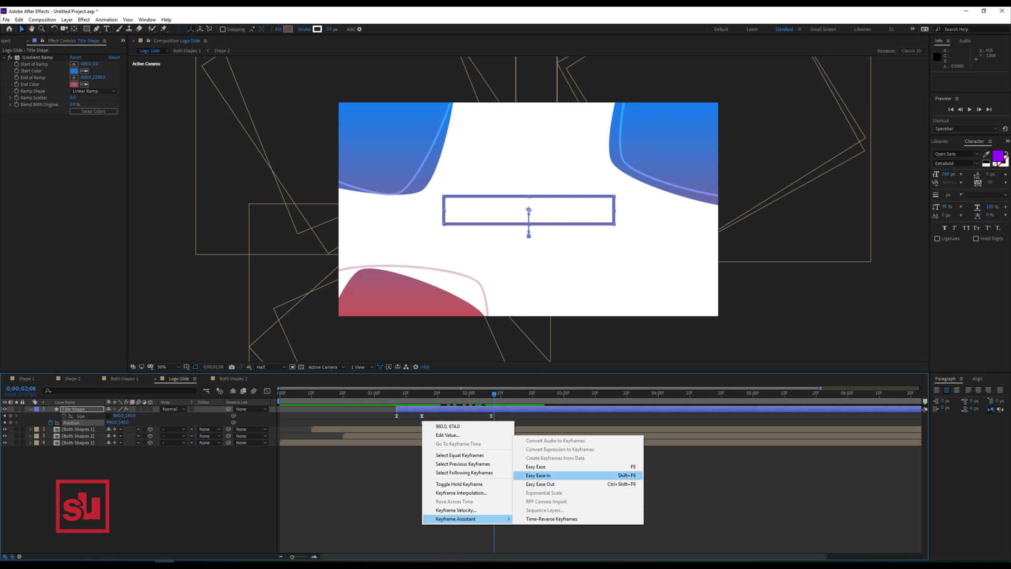
pyautogui.click(538, 475)
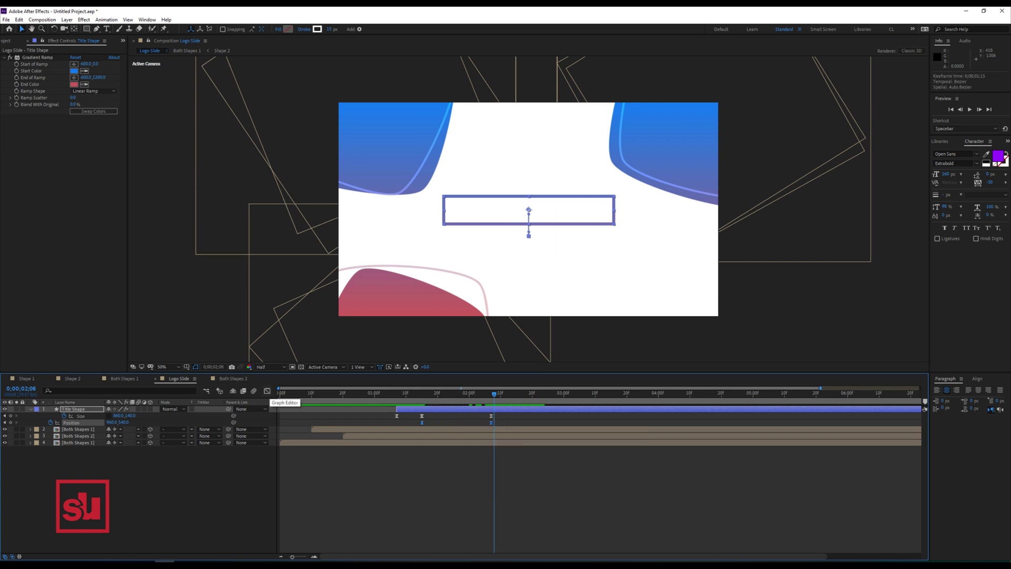
pyautogui.click(267, 391)
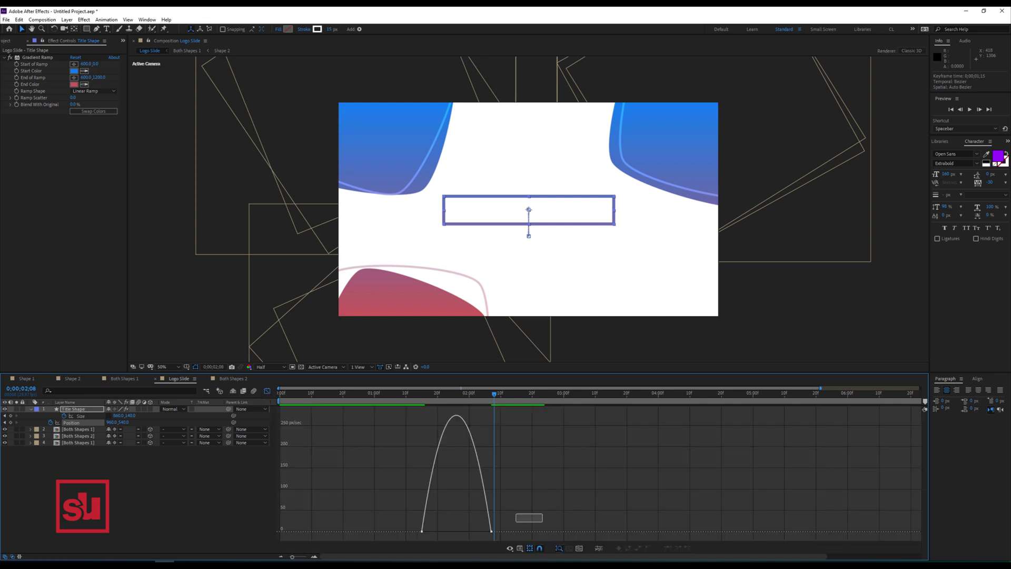
pyautogui.moveTo(433, 528); pyautogui.dragTo(456, 528)
pyautogui.click(267, 391)
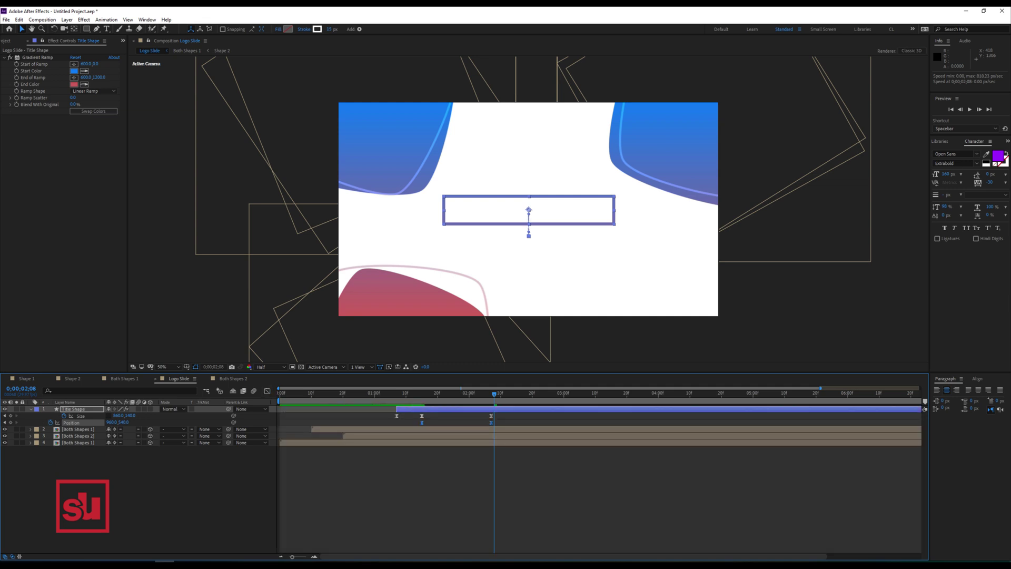
# Step: Preview the eased rise, enable motion blur for Title Shape and the composition, and preview again
pyautogui.press('space')
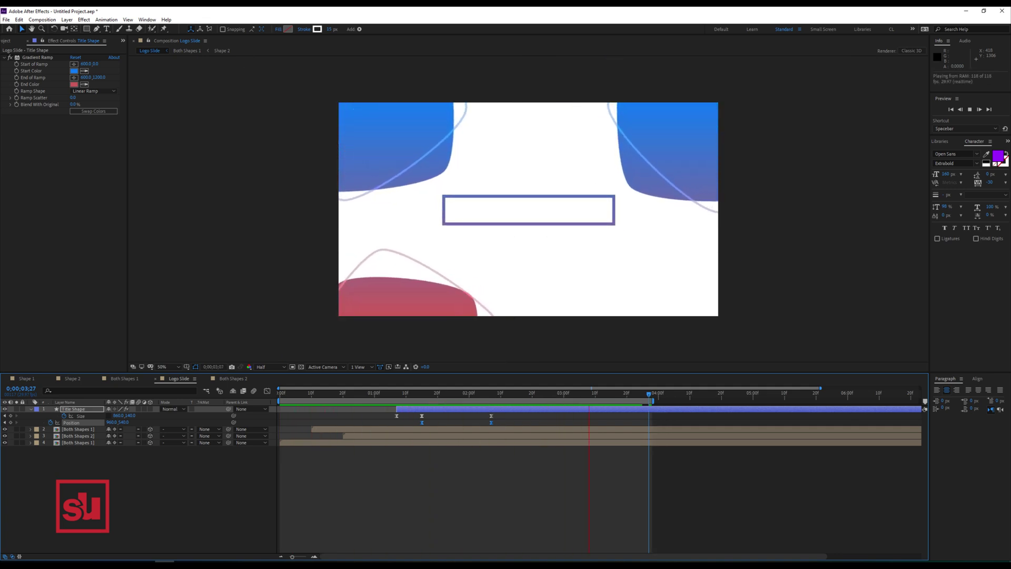
pyautogui.press('space')
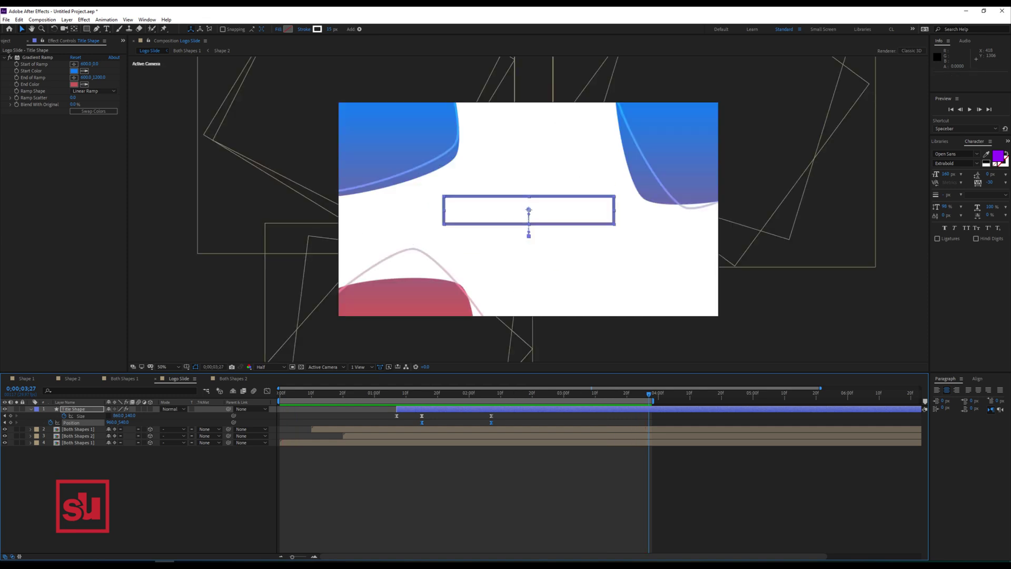
pyautogui.click(138, 409)
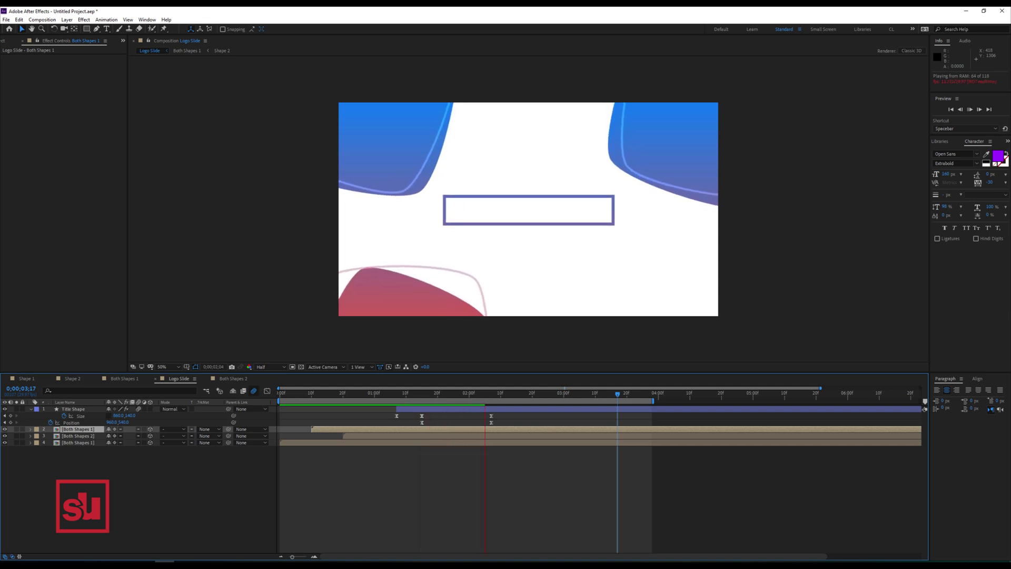
pyautogui.moveTo(447, 394); pyautogui.dragTo(504, 394)
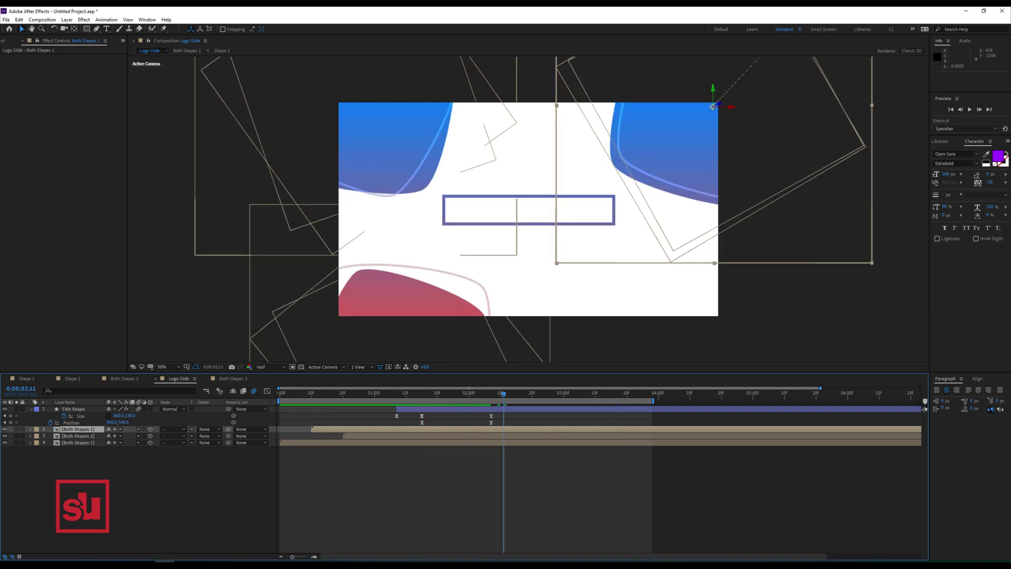
# Step: Set the Roundness of Title Shape's rectangle path to 50 and check the corners through the animation
pyautogui.click(74, 409)
pyautogui.click(30, 409)
pyautogui.click(31, 410)
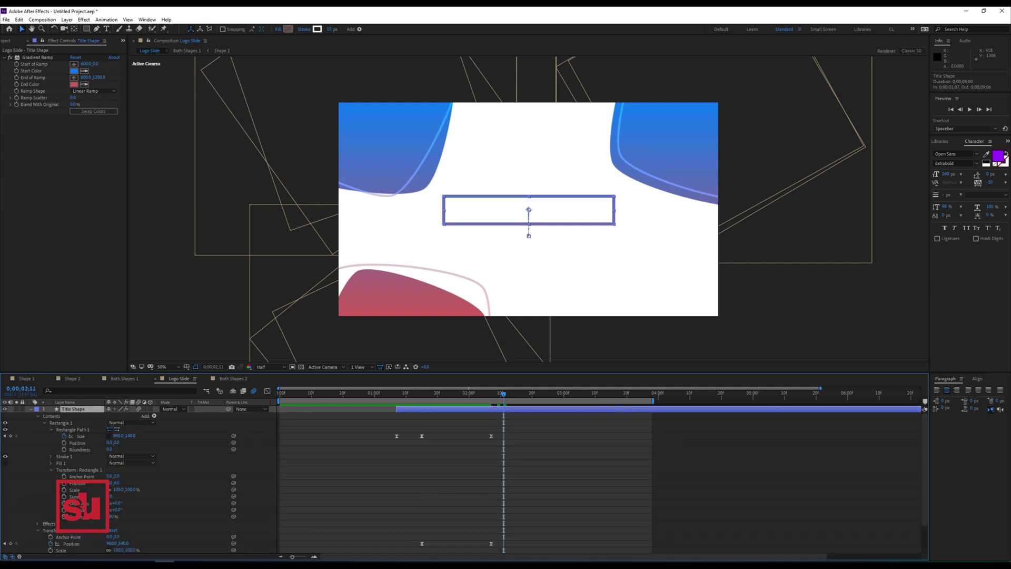
pyautogui.moveTo(109, 449); pyautogui.dragTo(136, 450)
pyautogui.moveTo(457, 393); pyautogui.dragTo(516, 394)
# Step: Give Title Shape a solid fill and duplicate the layer
pyautogui.click(279, 29)
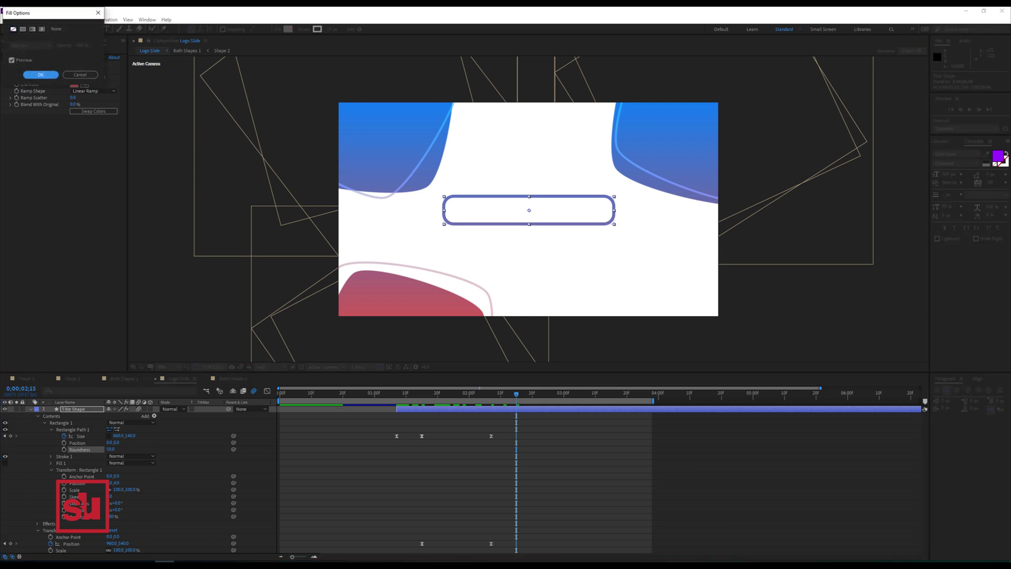
pyautogui.click(22, 29)
pyautogui.press('Return')
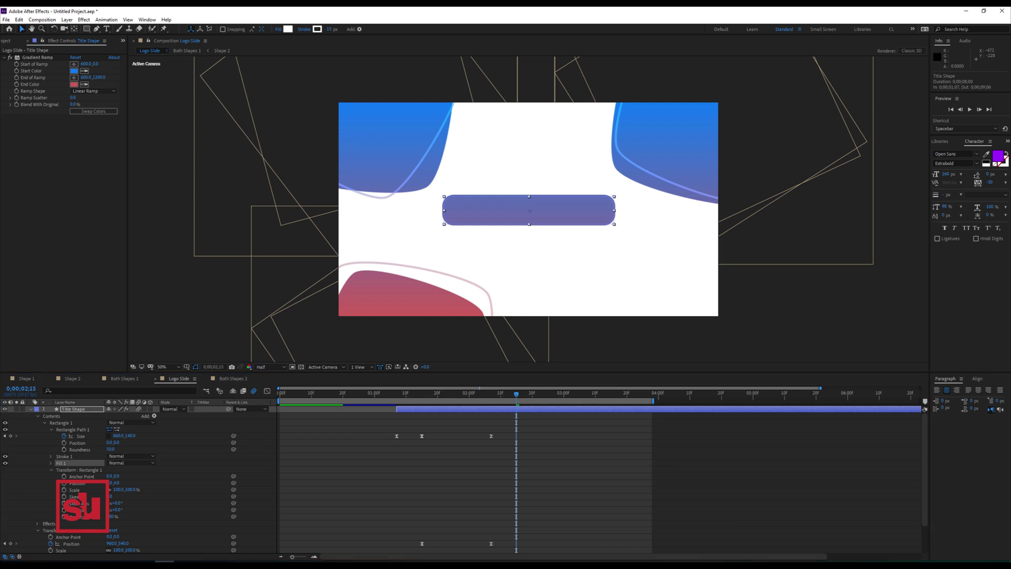
pyautogui.click(73, 410)
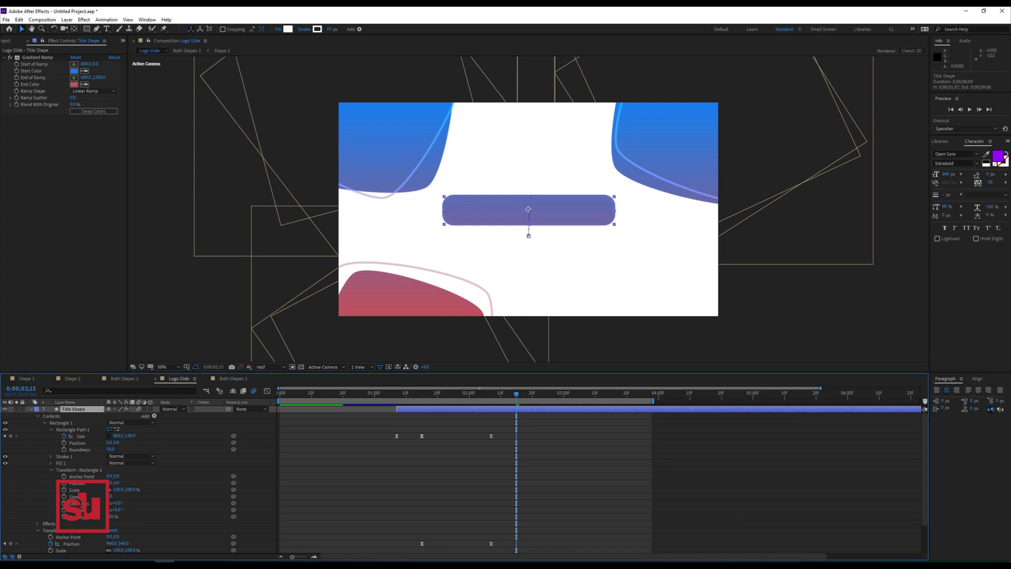
pyautogui.hotkey('ctrl', 'd')
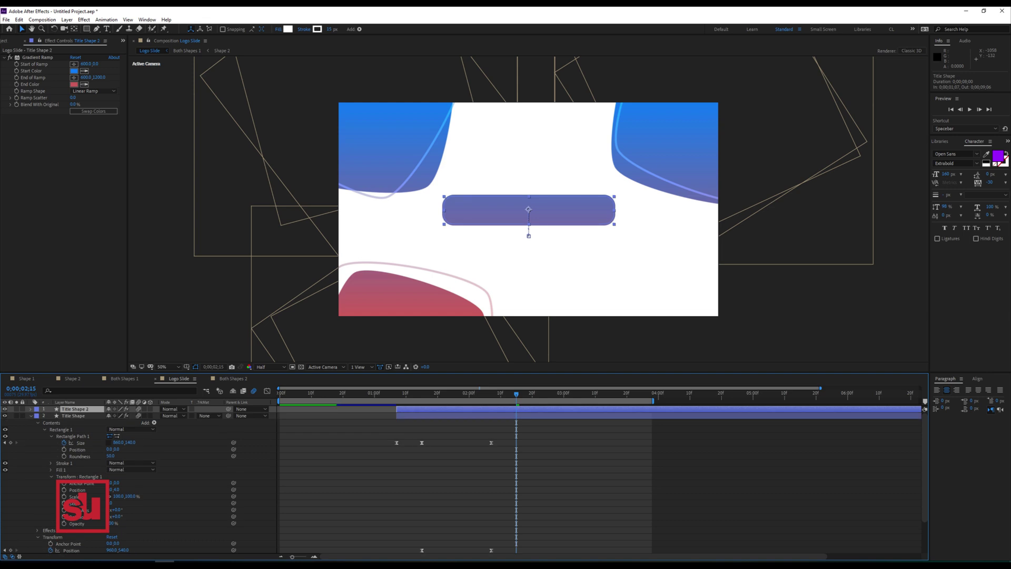
# Step: Set the duplicated title layer's stroke to none and delete its Gradient Ramp effect
pyautogui.click(303, 29)
pyautogui.click(13, 30)
pyautogui.click(40, 74)
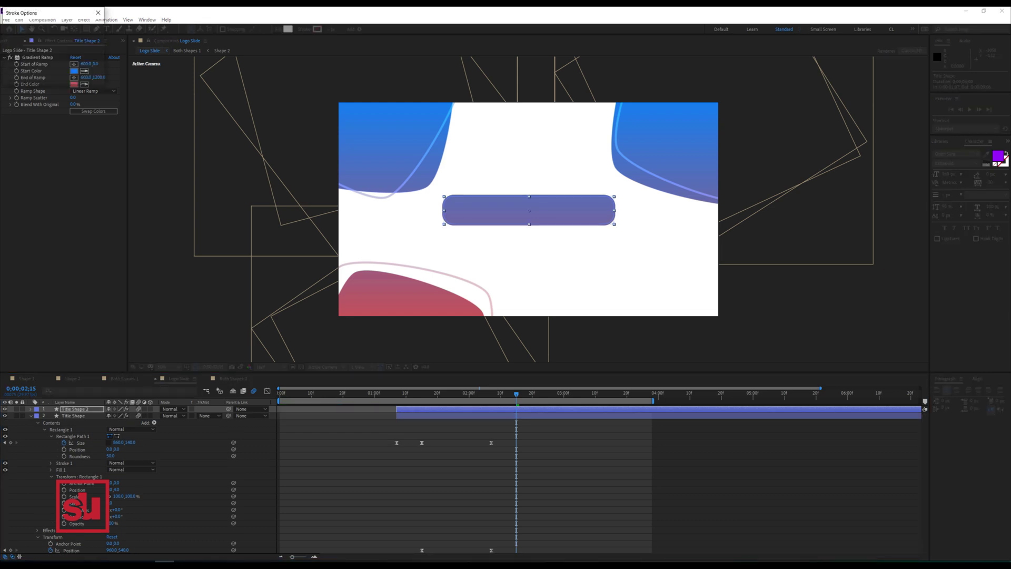
pyautogui.click(10, 57)
pyautogui.click(37, 57)
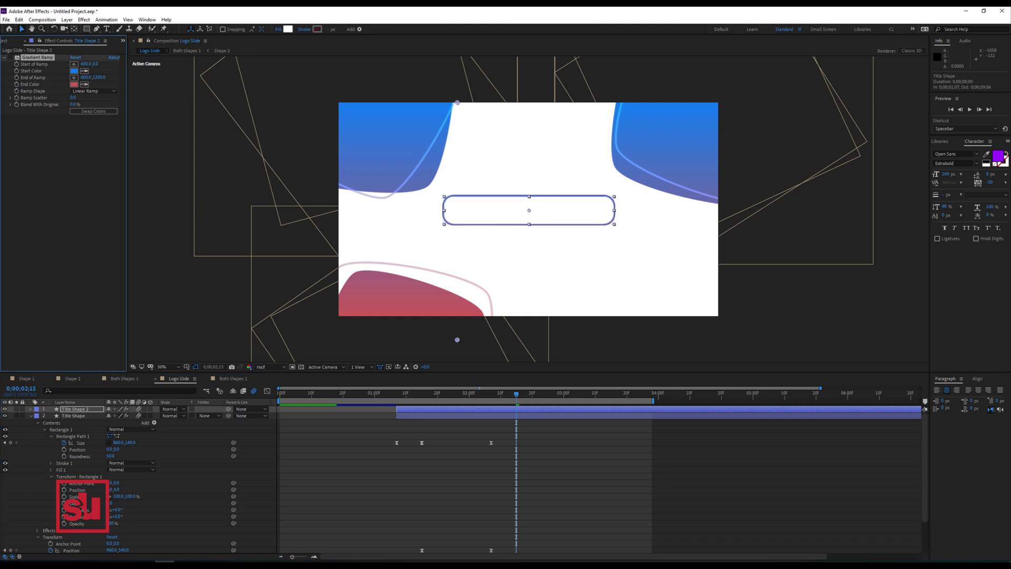
pyautogui.press('Delete')
# Step: Rename the duplicated layer as Title Shape Fill and place it directly below Title Shape
pyautogui.click(31, 415)
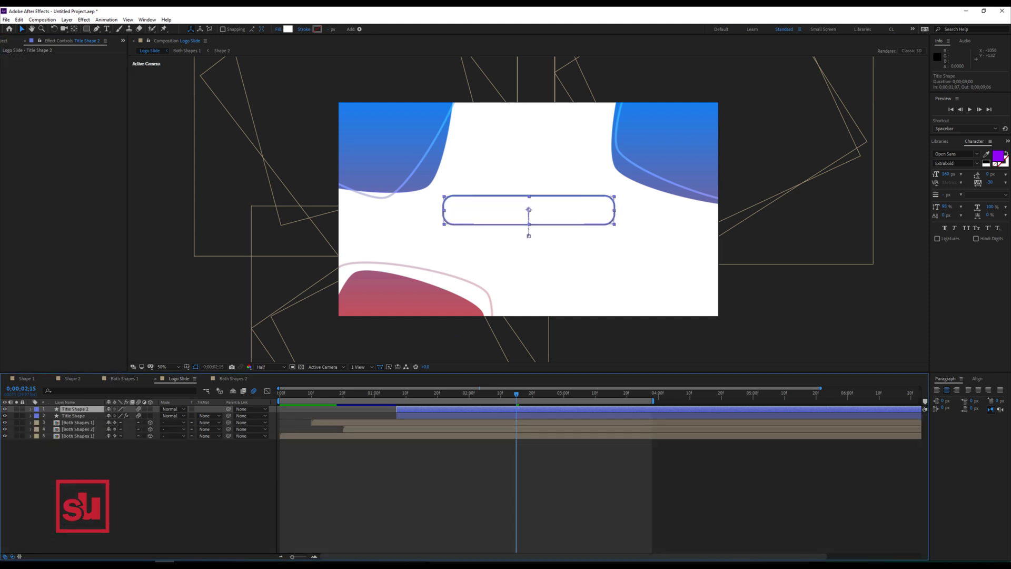
pyautogui.press('Return')
pyautogui.press('Right')
pyautogui.press('BackSpace')
pyautogui.write('Fill')
pyautogui.press('Return')
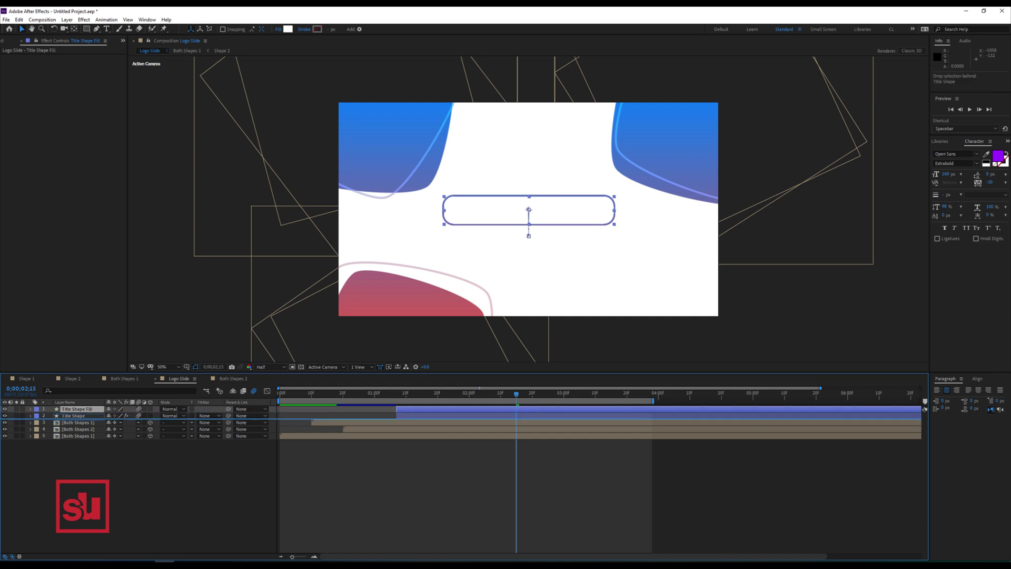
pyautogui.hotkey('ctrl', '[')
# Step: Set the fill of the original Title Shape layer to none and preview the animation
pyautogui.press('space')
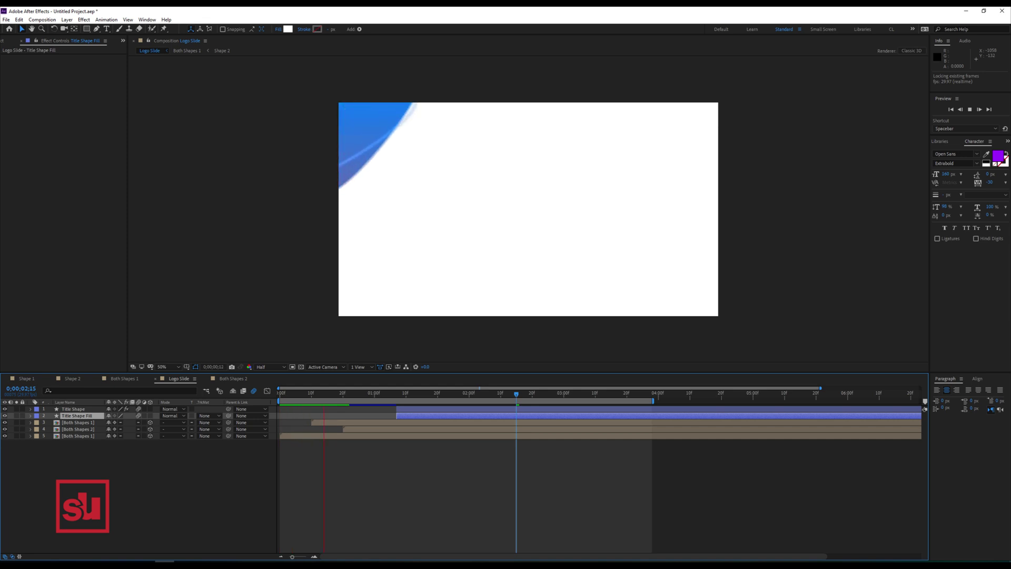
pyautogui.press('space')
pyautogui.hotkey('ctrl', 'Up')
pyautogui.click(279, 29)
pyautogui.click(13, 29)
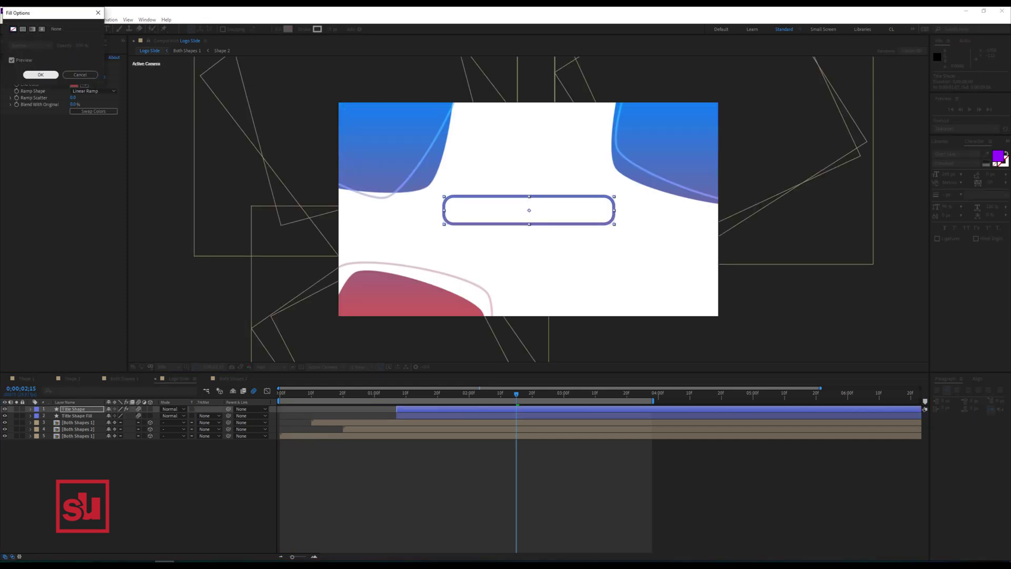
pyautogui.click(40, 74)
pyautogui.press('space')
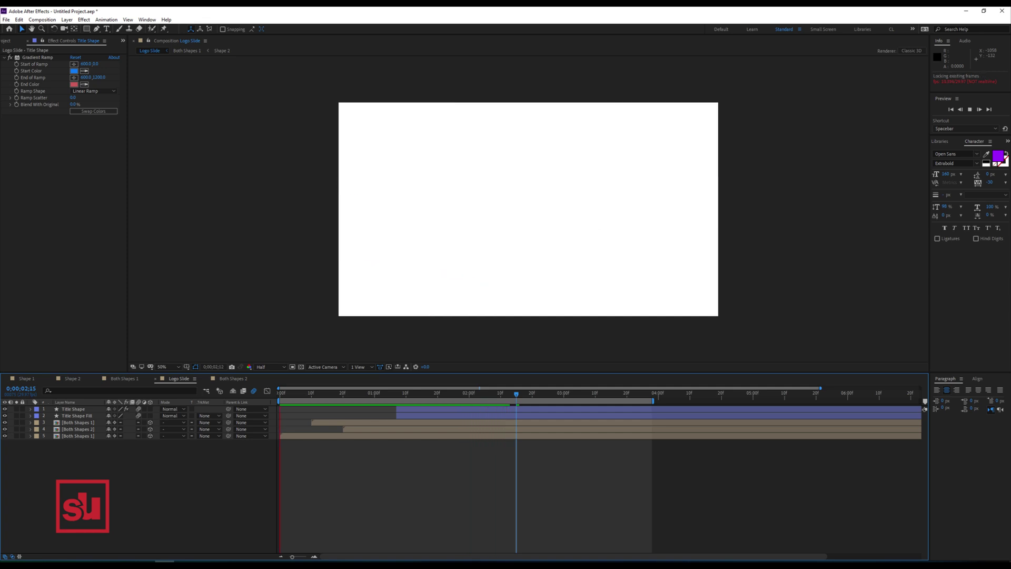
pyautogui.press('space')
pyautogui.press('pageup')
# Step: Add a text layer reading "Welcome to my presentation" in Open Sans Regular
pyautogui.hotkey('ctrl', 't')
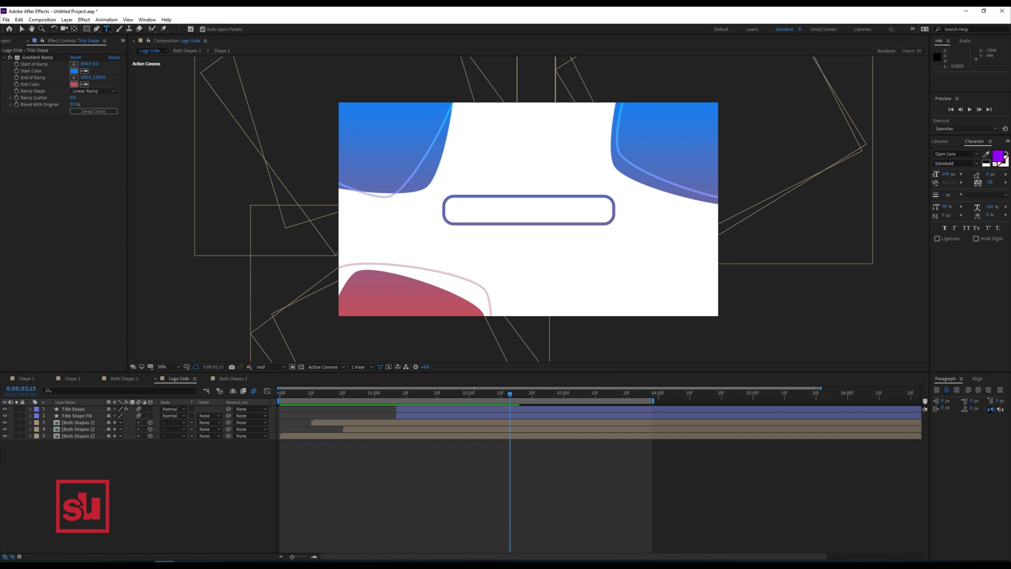
pyautogui.click(574, 230)
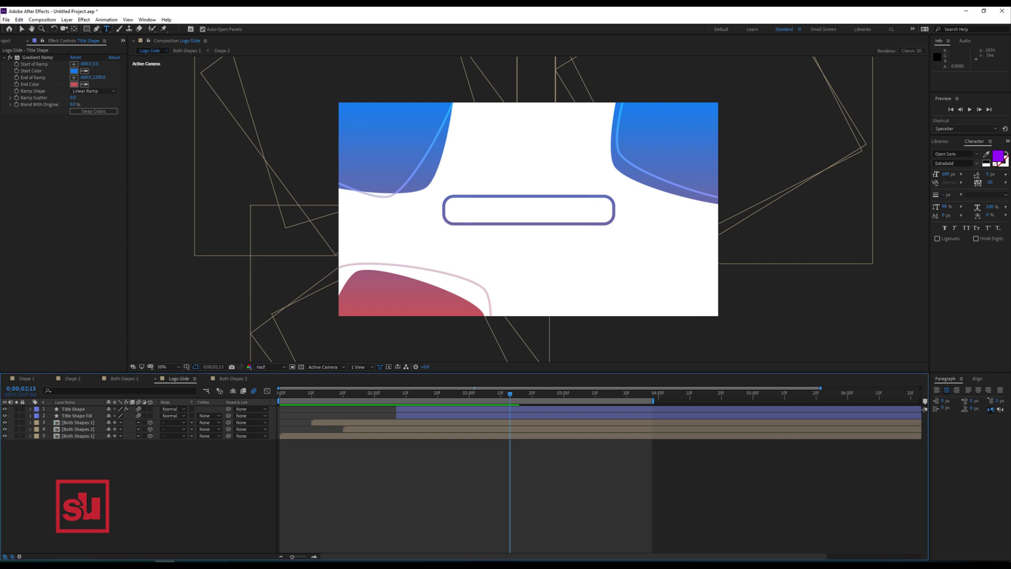
pyautogui.click(976, 164)
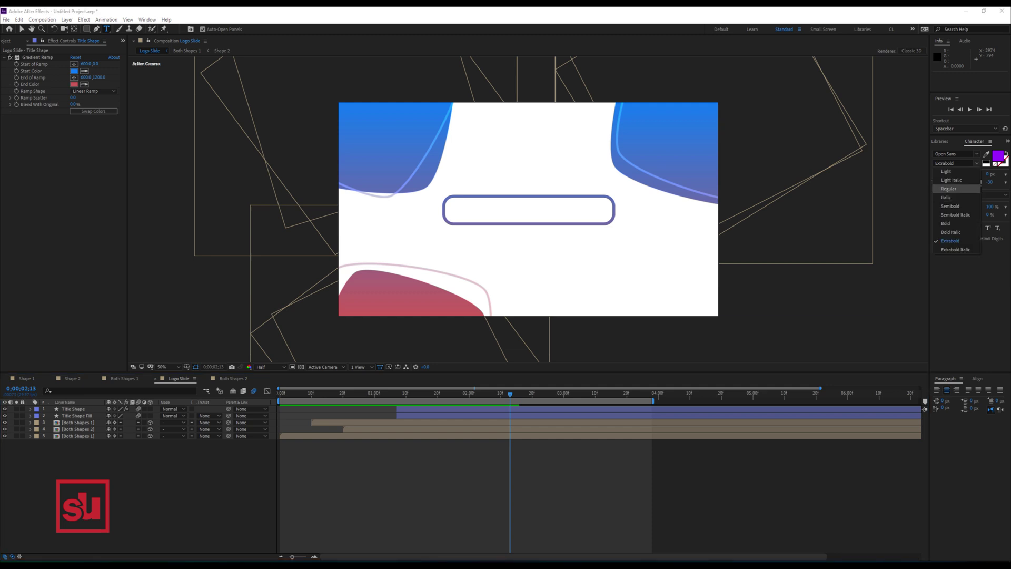
pyautogui.click(956, 190)
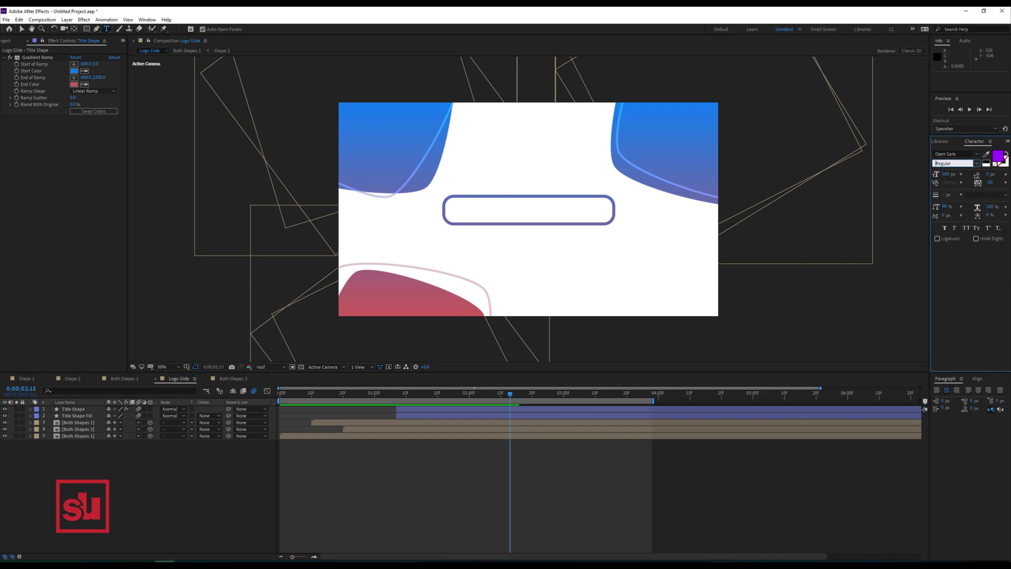
pyautogui.click(484, 248)
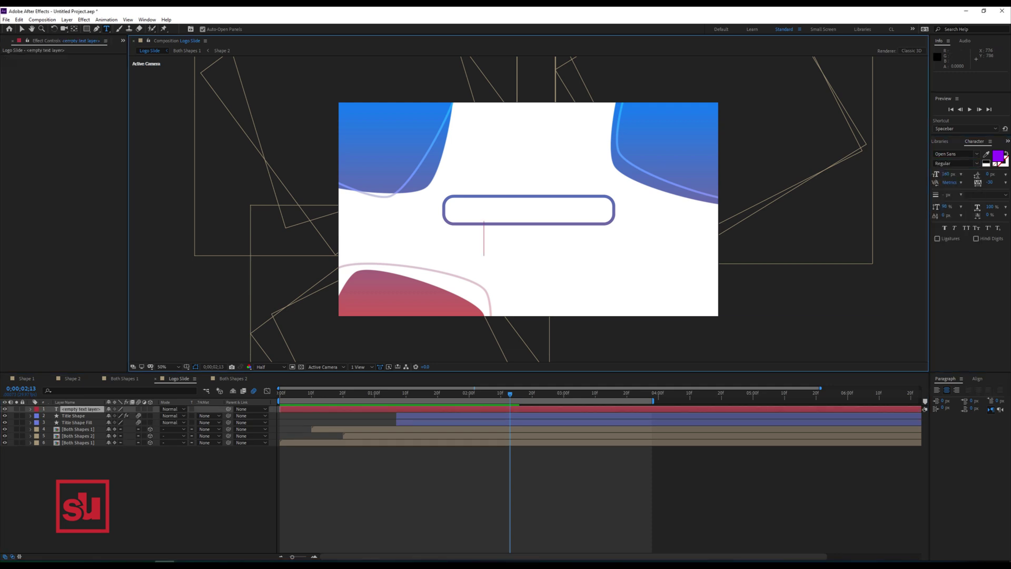
pyautogui.write('Welcome to')
pyautogui.write('m')
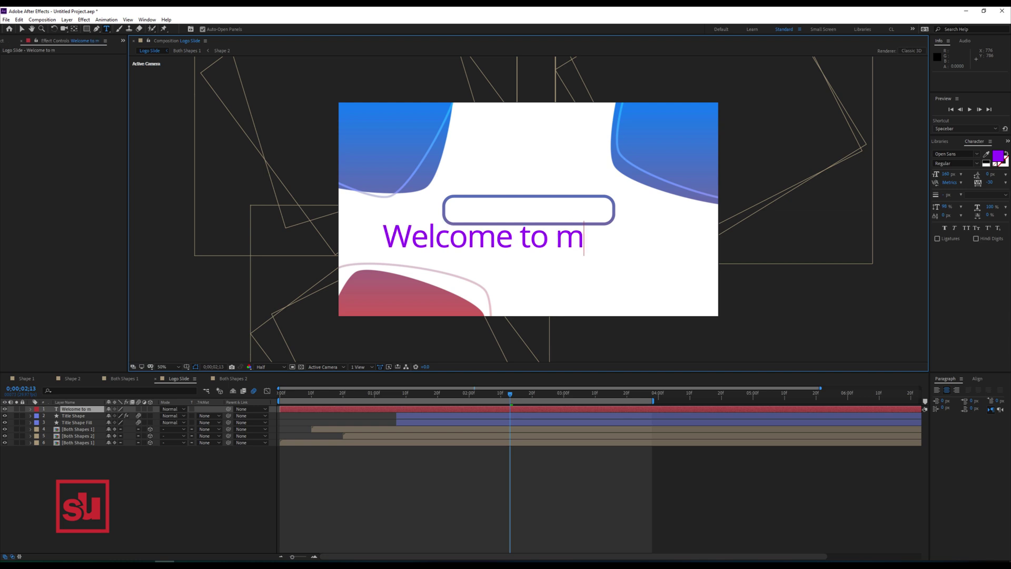
pyautogui.write('y p')
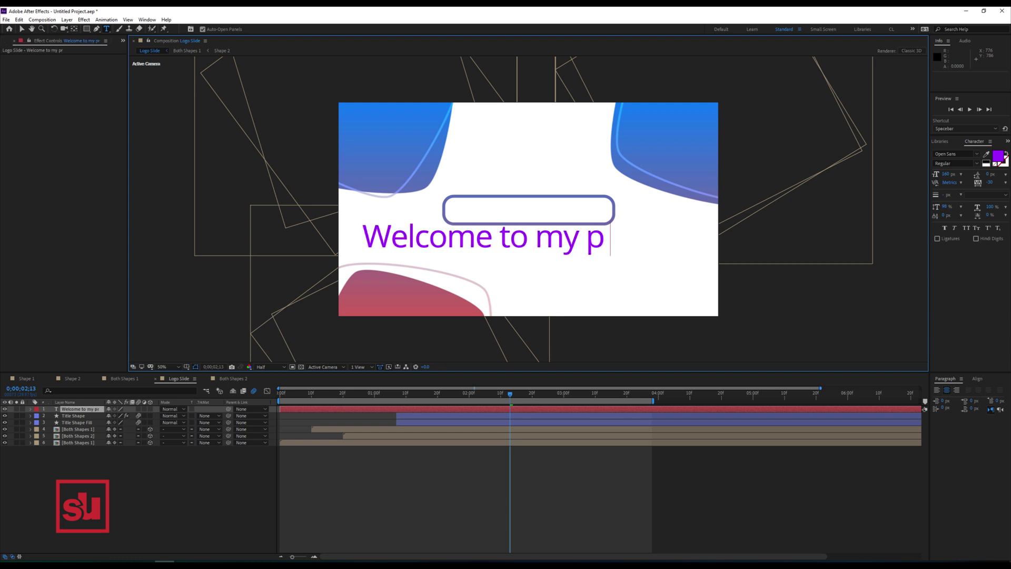
pyautogui.write('resentation')
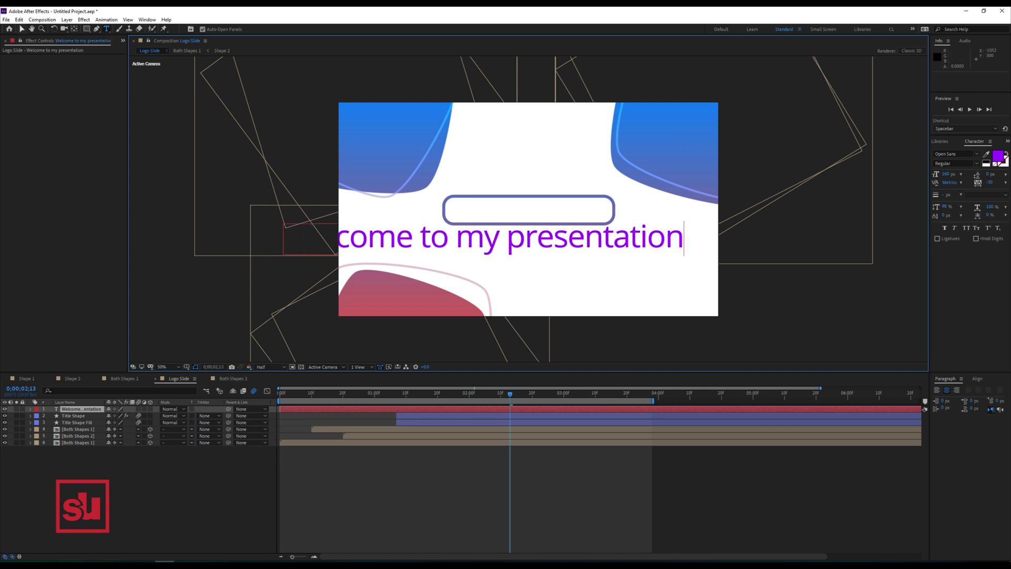
# Step: Set the welcome text's font size to 70 px and centre the layer horizontally and vertically in the composition
pyautogui.click(22, 29)
pyautogui.click(946, 173)
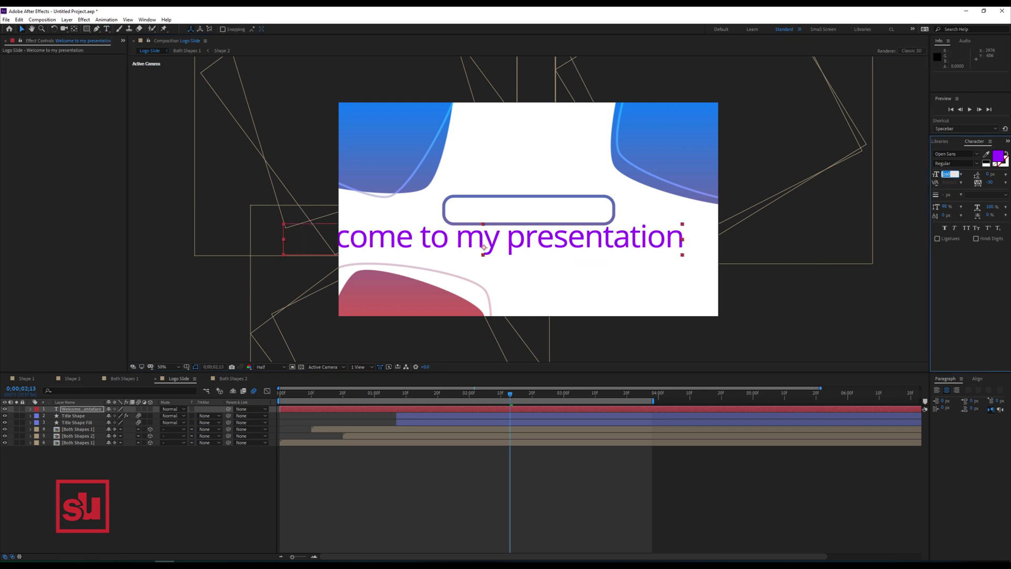
pyautogui.write('80')
pyautogui.press('Return')
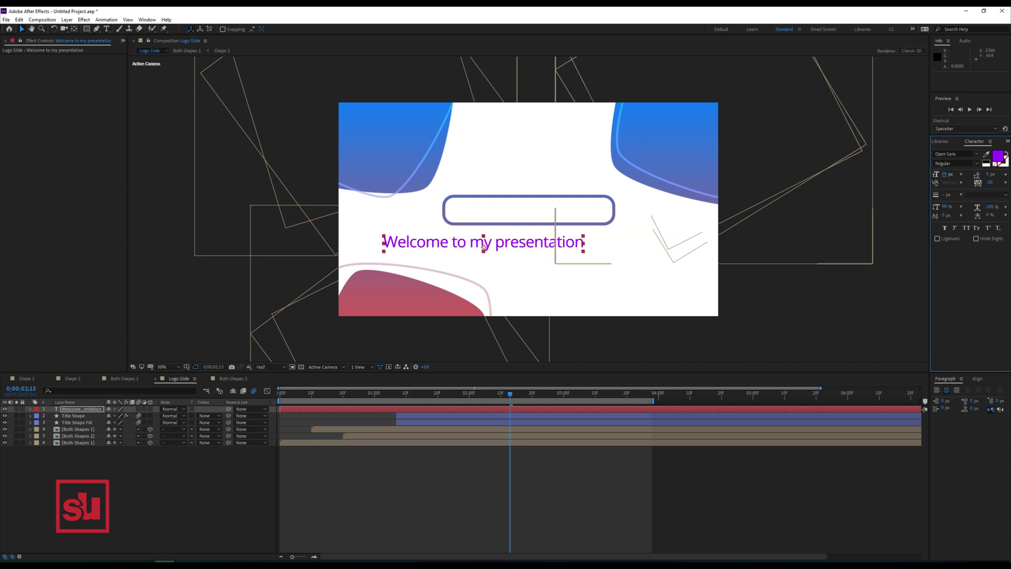
pyautogui.click(946, 174)
pyautogui.write('70')
pyautogui.press('Return')
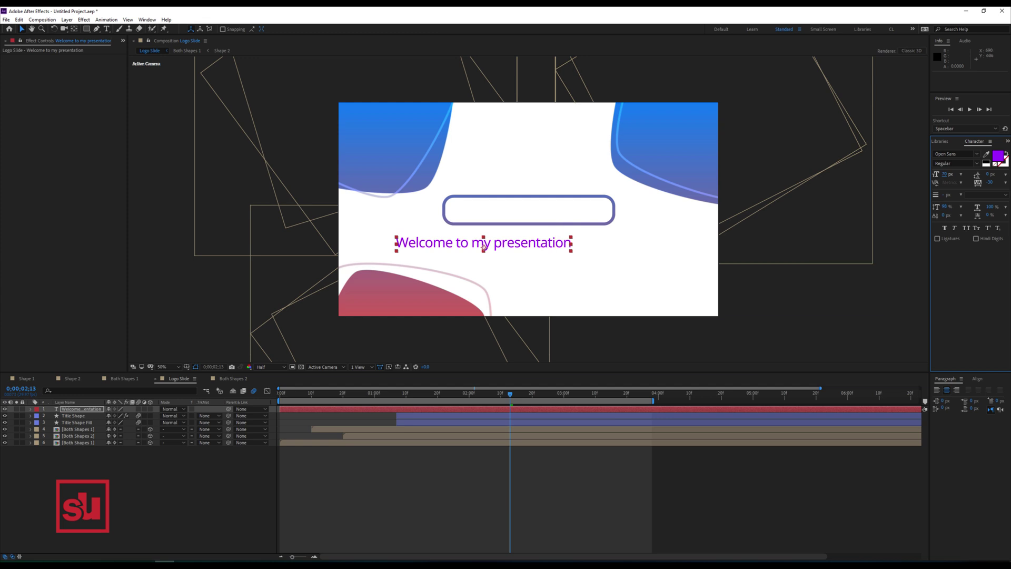
pyautogui.click(977, 378)
pyautogui.click(951, 398)
pyautogui.click(992, 398)
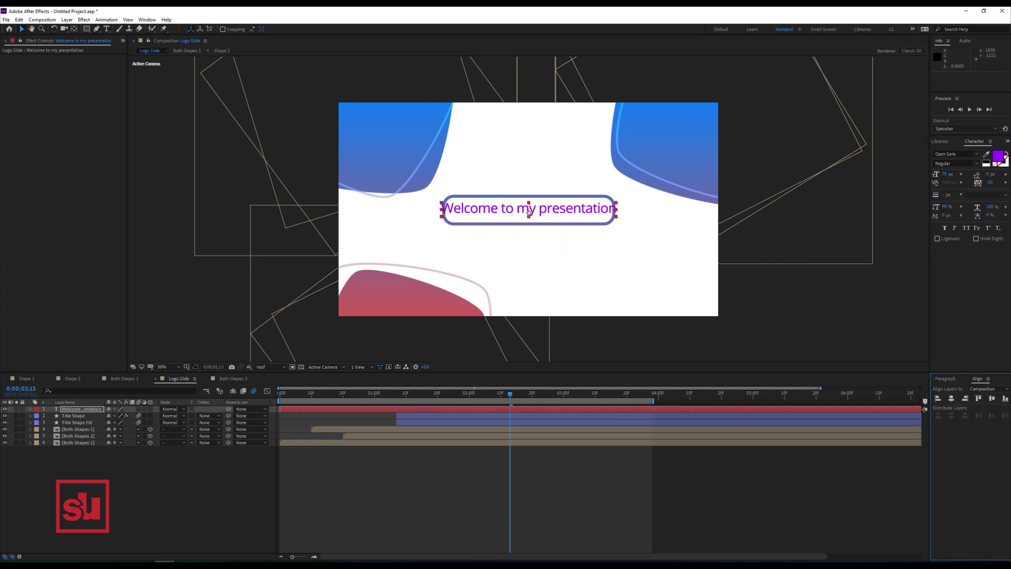
# Step: Style the welcome text as 59 px black and nudge it slightly down to centre it in the title box
pyautogui.moveTo(945, 173); pyautogui.dragTo(940, 174)
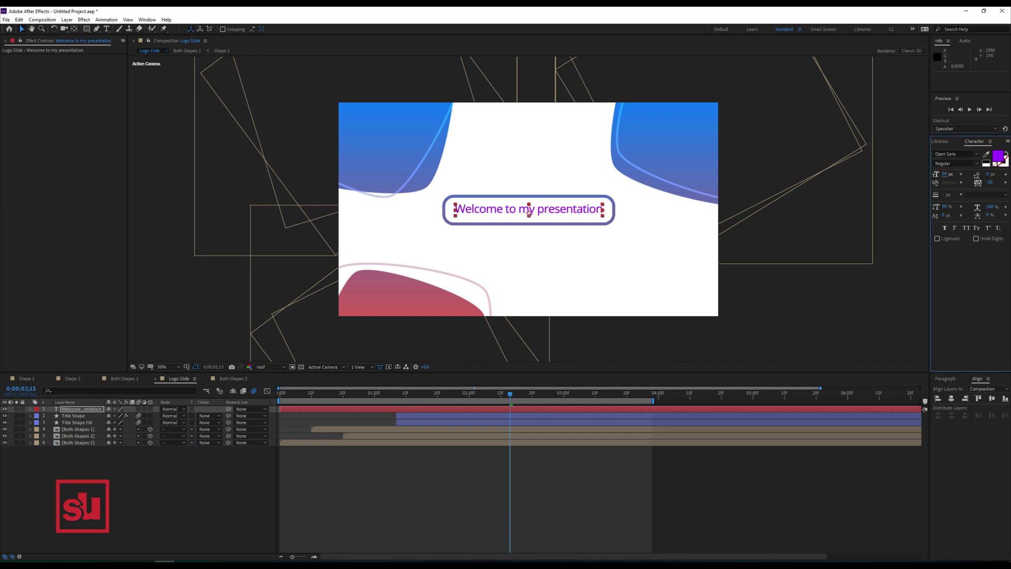
pyautogui.click(986, 162)
pyautogui.moveTo(590, 209); pyautogui.dragTo(590, 210)
pyautogui.moveTo(529, 213); pyautogui.dragTo(528, 214)
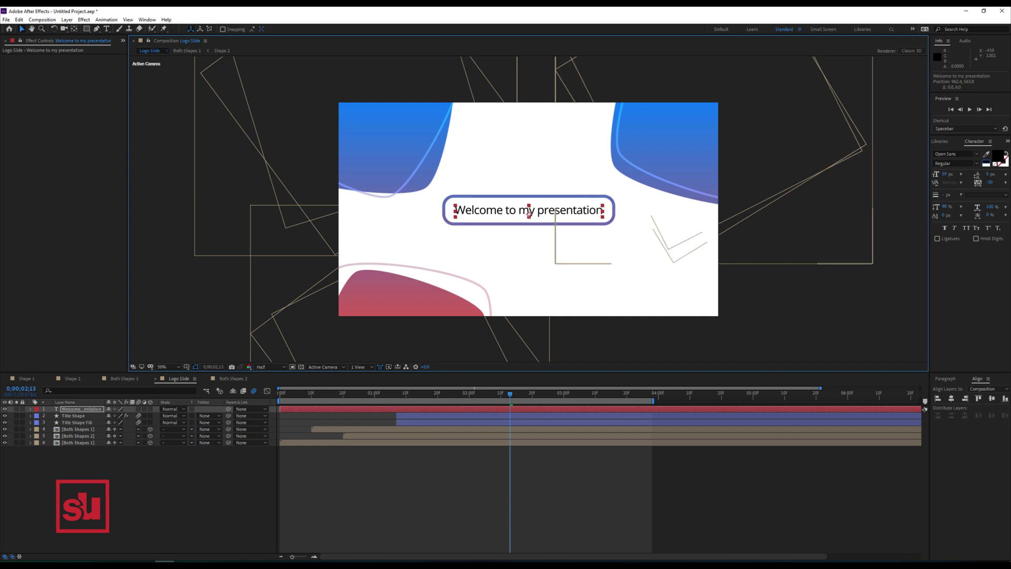
# Step: Parent the welcome text layer to Title Shape and shift the layer to start at 0;00;01;16
pyautogui.moveTo(317, 409); pyautogui.dragTo(501, 409)
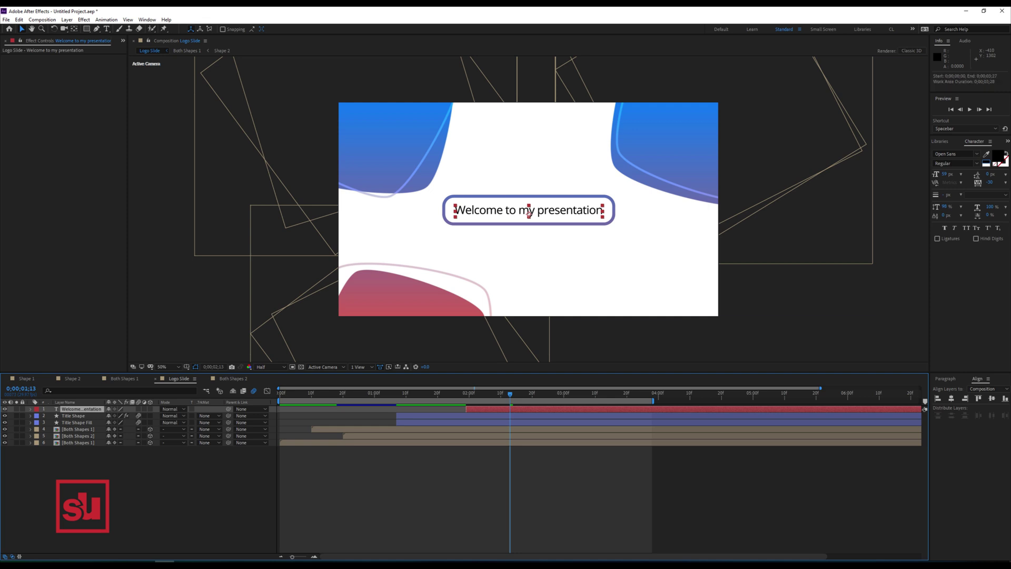
pyautogui.press('space')
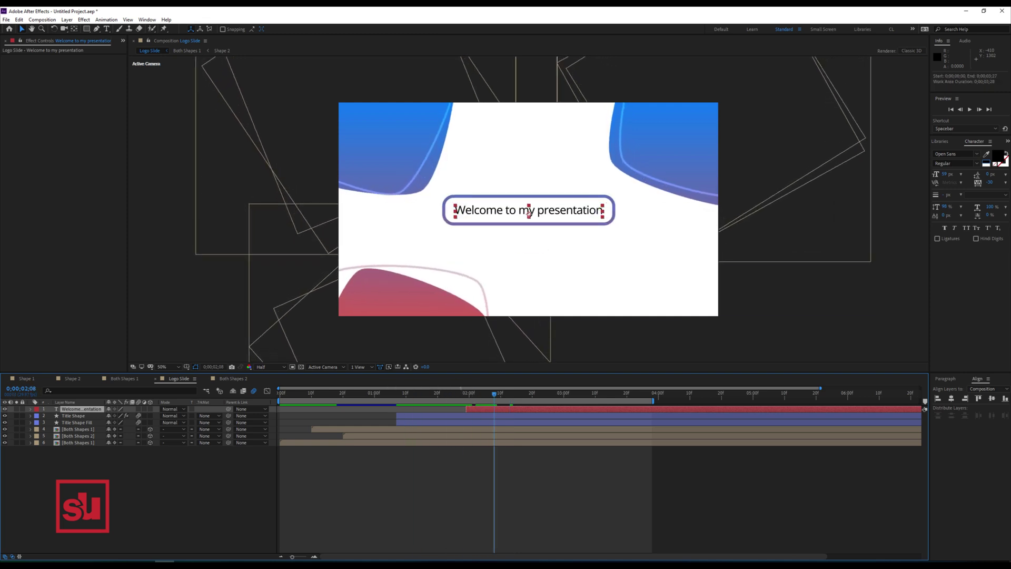
pyautogui.moveTo(228, 408); pyautogui.dragTo(73, 416)
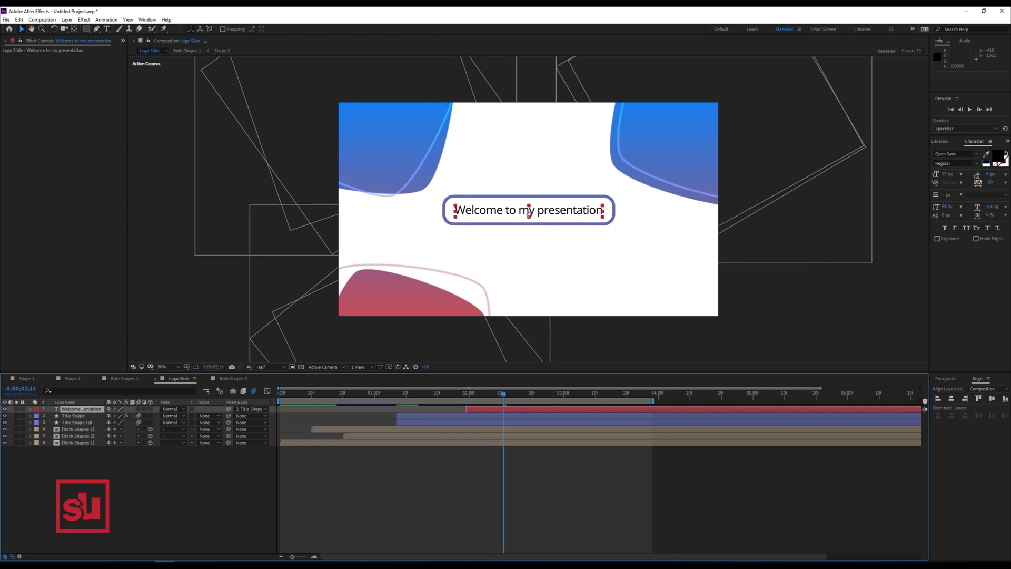
pyautogui.moveTo(476, 394); pyautogui.dragTo(456, 409)
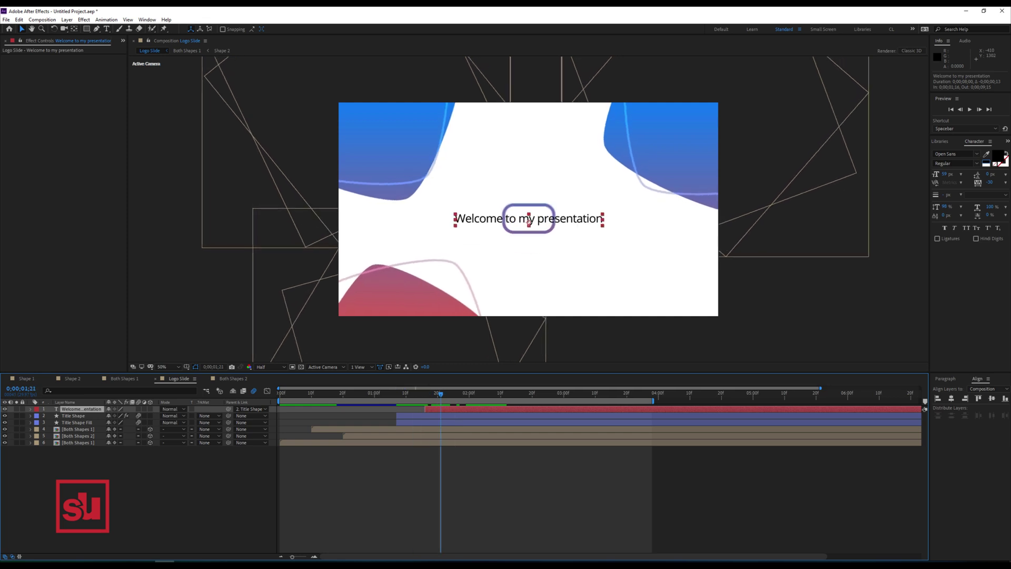
pyautogui.press('space')
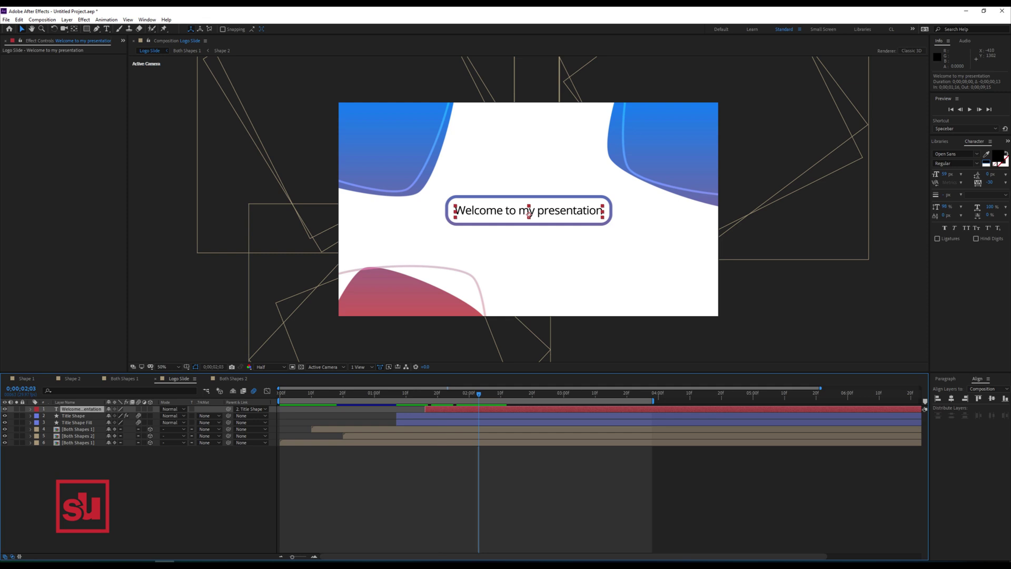
# Step: Apply the Set Matte effect to the welcome text, taking the matte from Title Shape with Invert Matte enabled
pyautogui.rightClick(58, 90)
pyautogui.moveTo(105, 132)
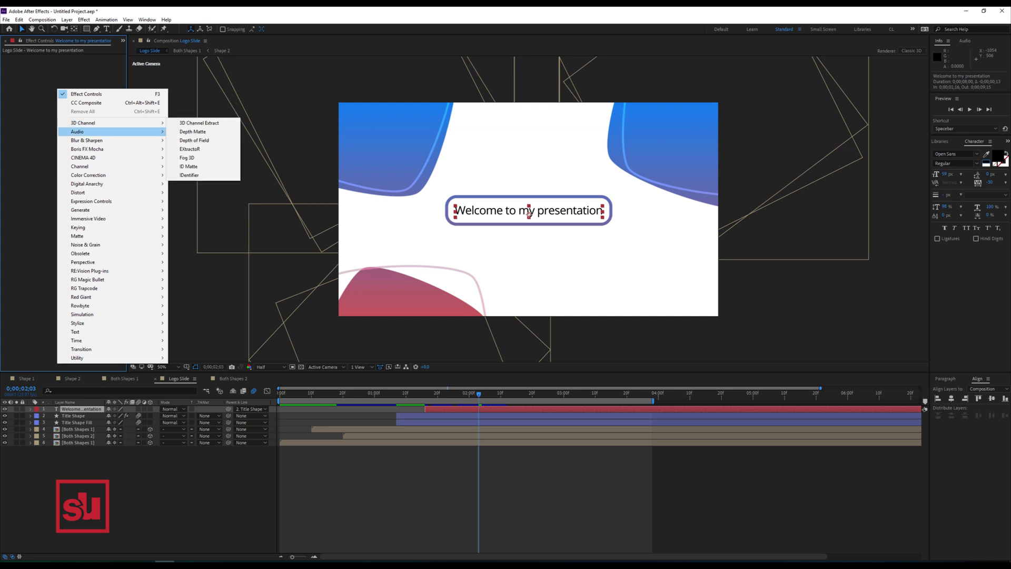
pyautogui.moveTo(80, 166)
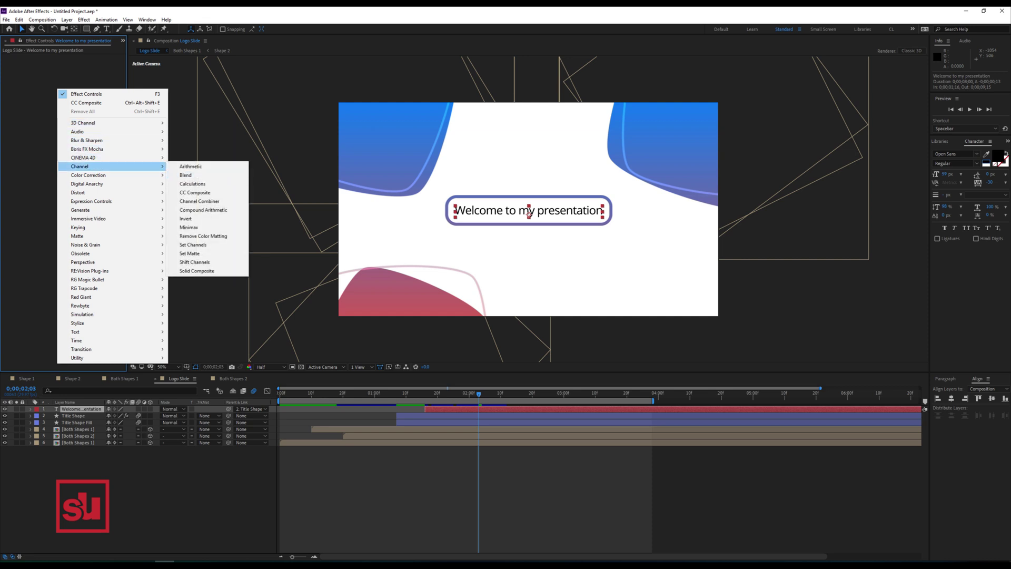
pyautogui.click(189, 253)
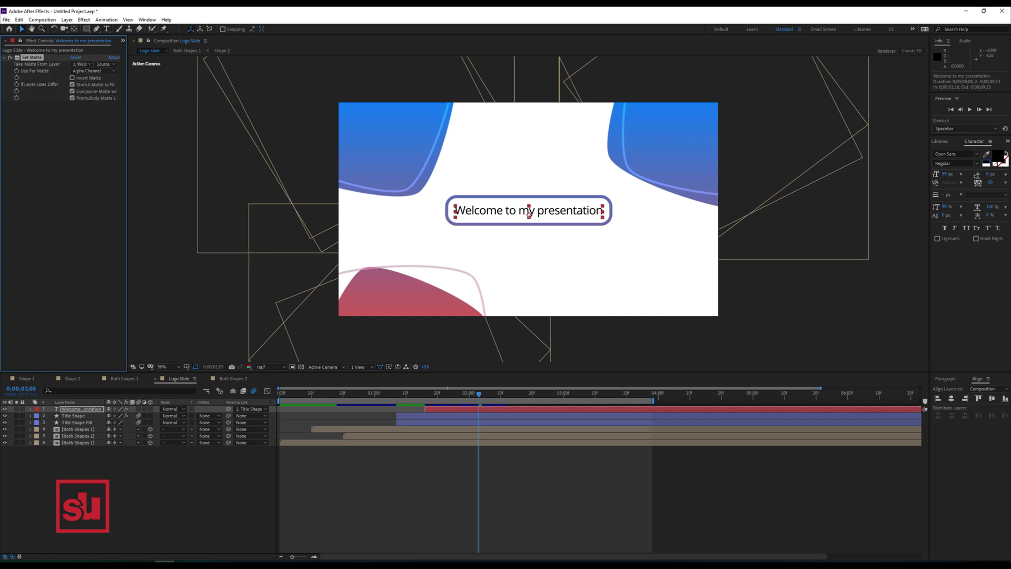
pyautogui.click(82, 63)
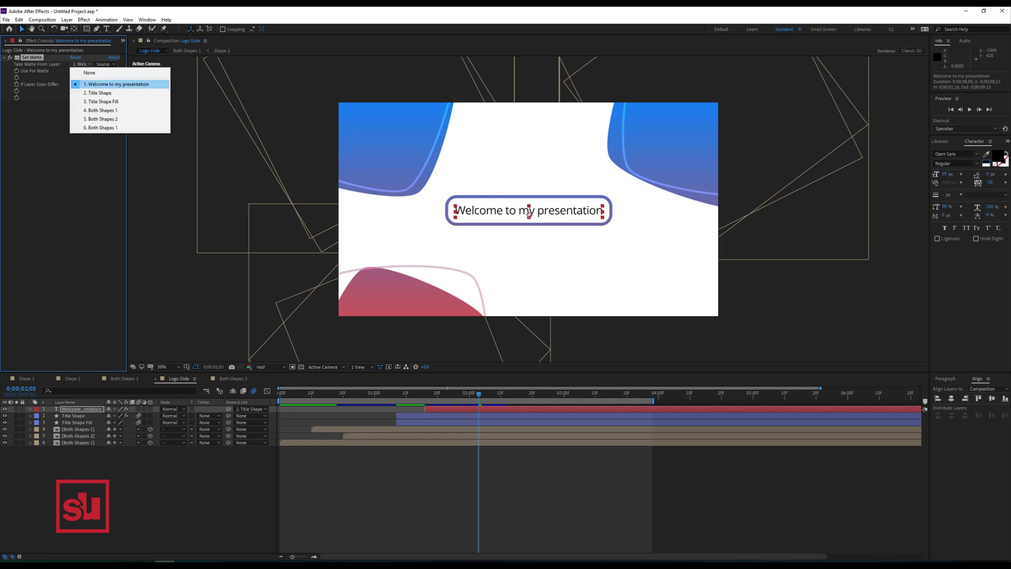
pyautogui.click(97, 92)
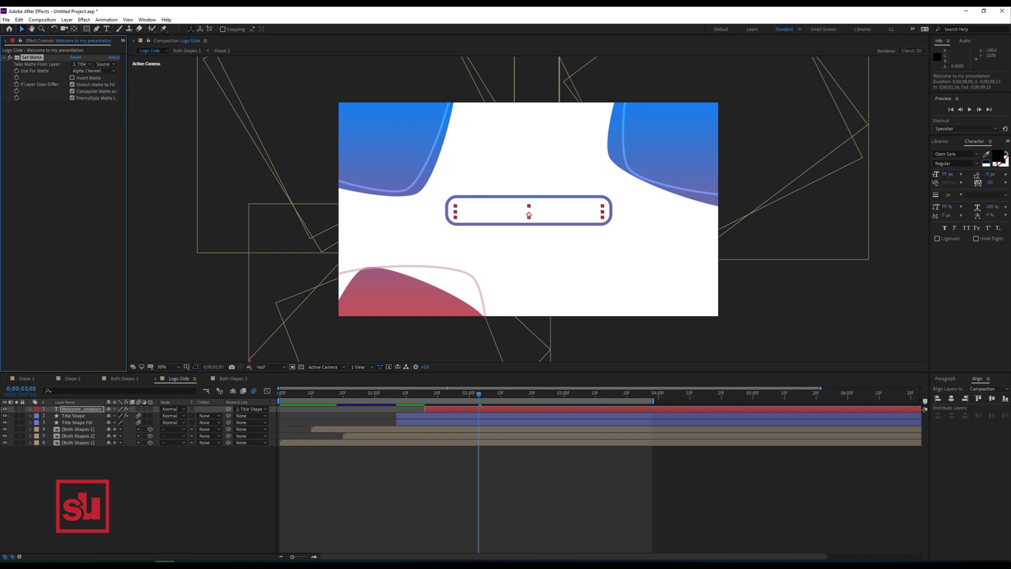
pyautogui.click(72, 78)
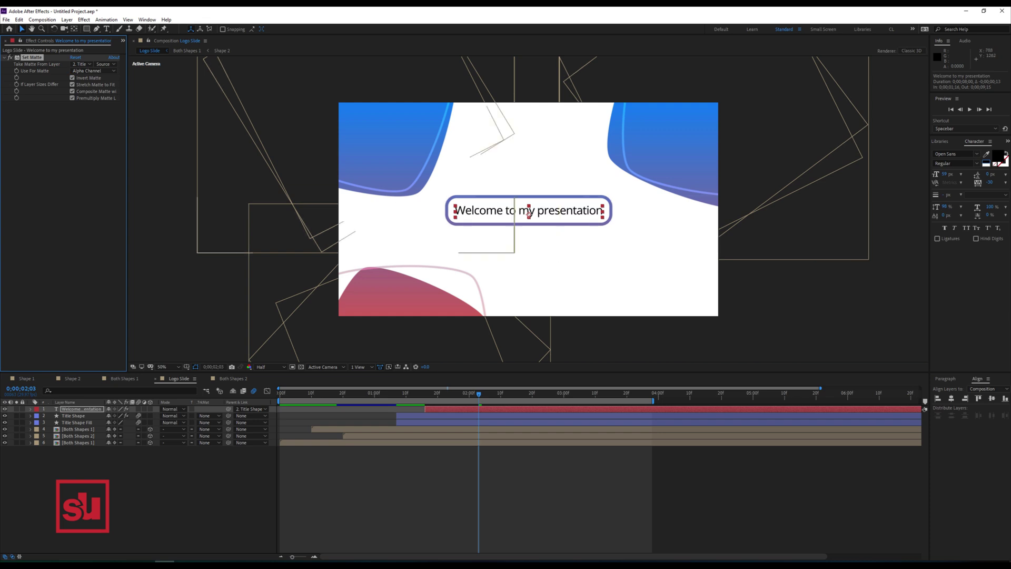
# Step: Keyframe the welcome text's position at 0;00;02;03, and place it 138 px lower at 0;00;01;19 so it slides up
pyautogui.press('p')
pyautogui.hotkey('alt', 'shift', 'p')
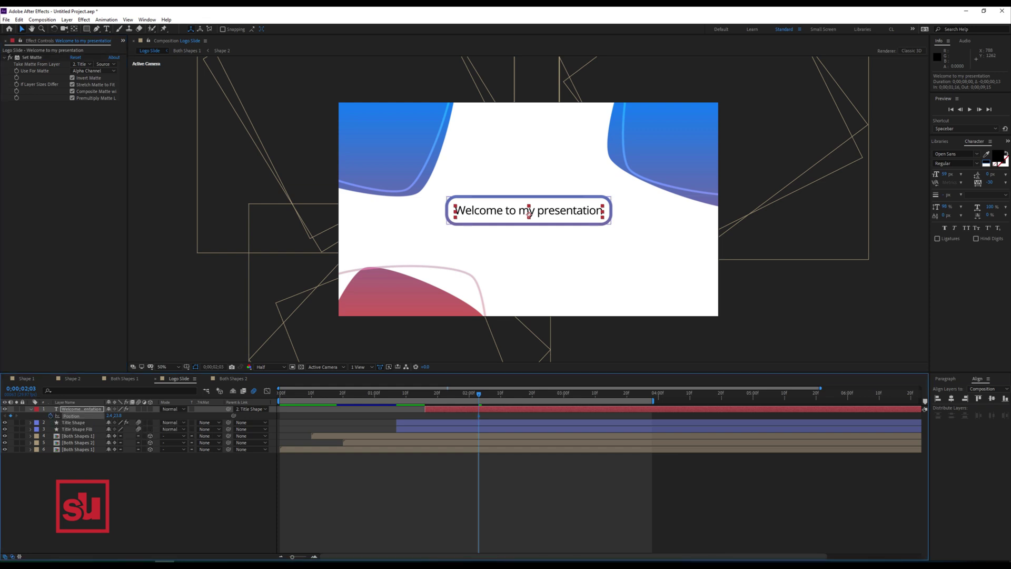
pyautogui.click(434, 393)
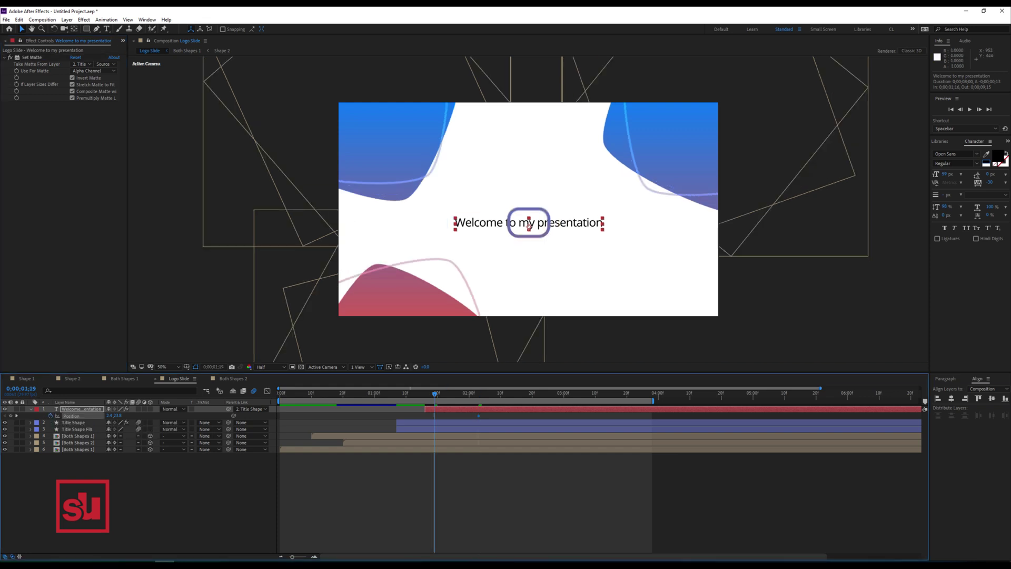
pyautogui.moveTo(529, 225); pyautogui.dragTo(529, 252)
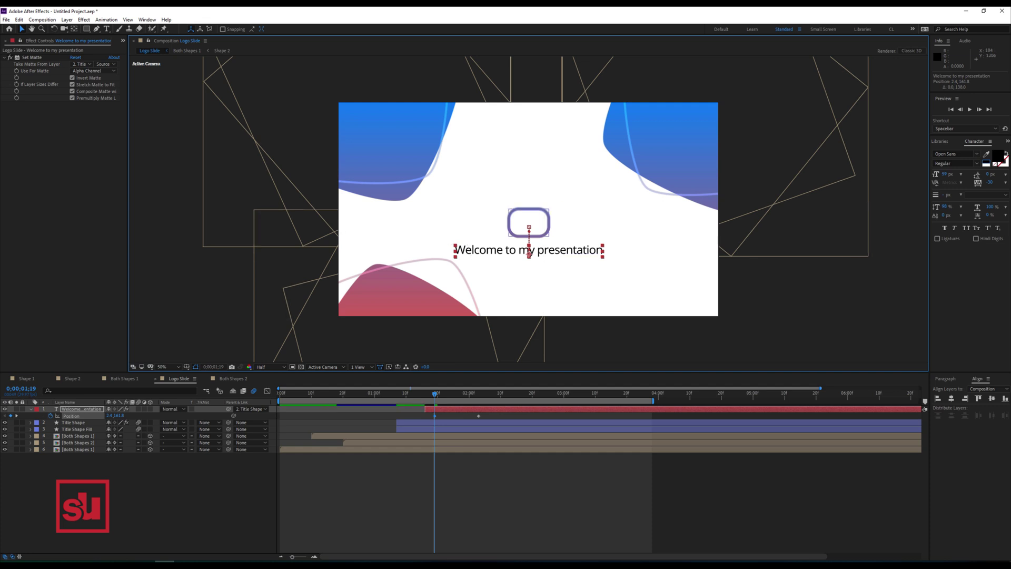
# Step: Change the Set Matte source to Title Shape Fill and turn off Invert Matte
pyautogui.click(82, 64)
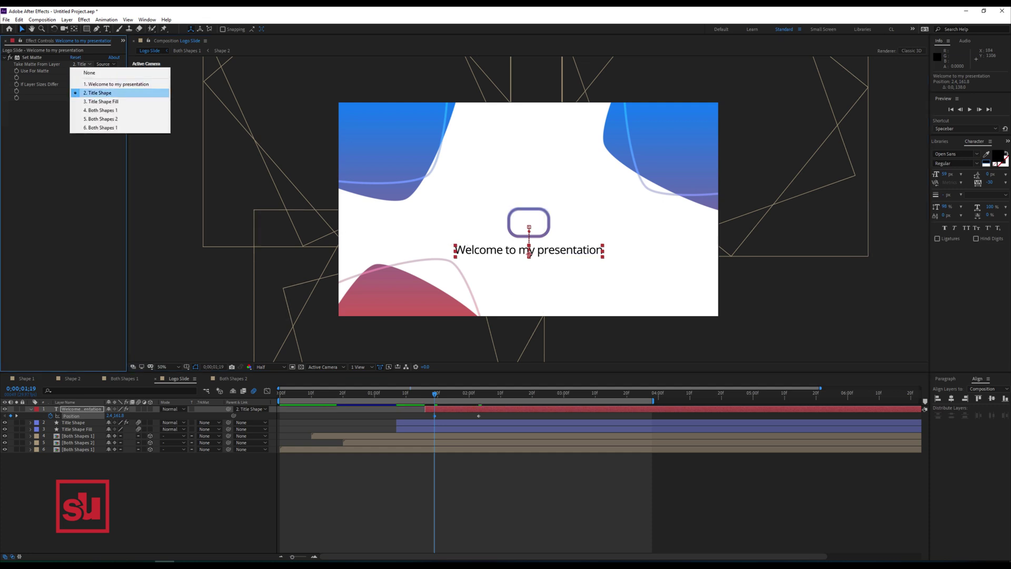
pyautogui.click(89, 102)
pyautogui.press('space')
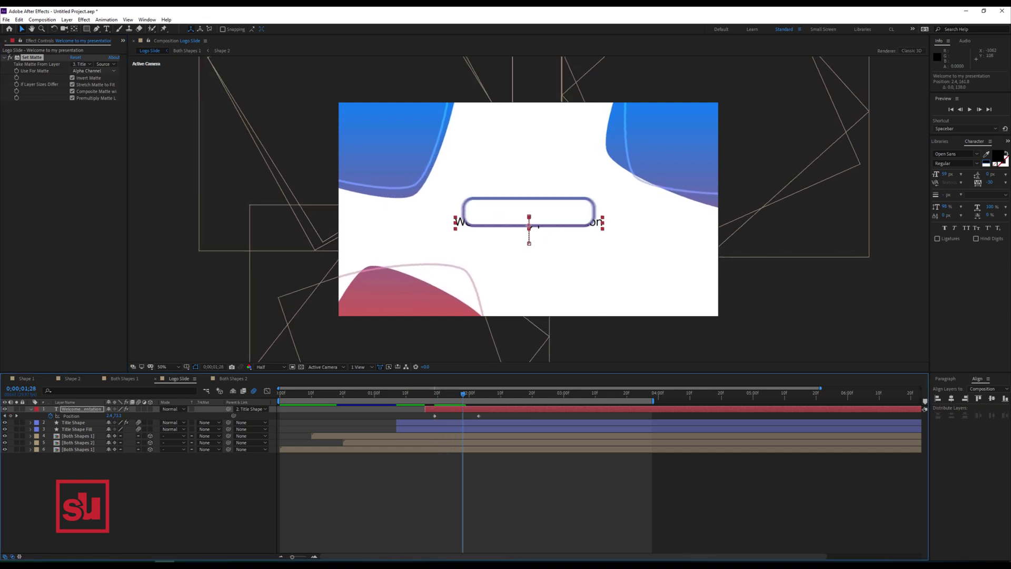
pyautogui.click(72, 77)
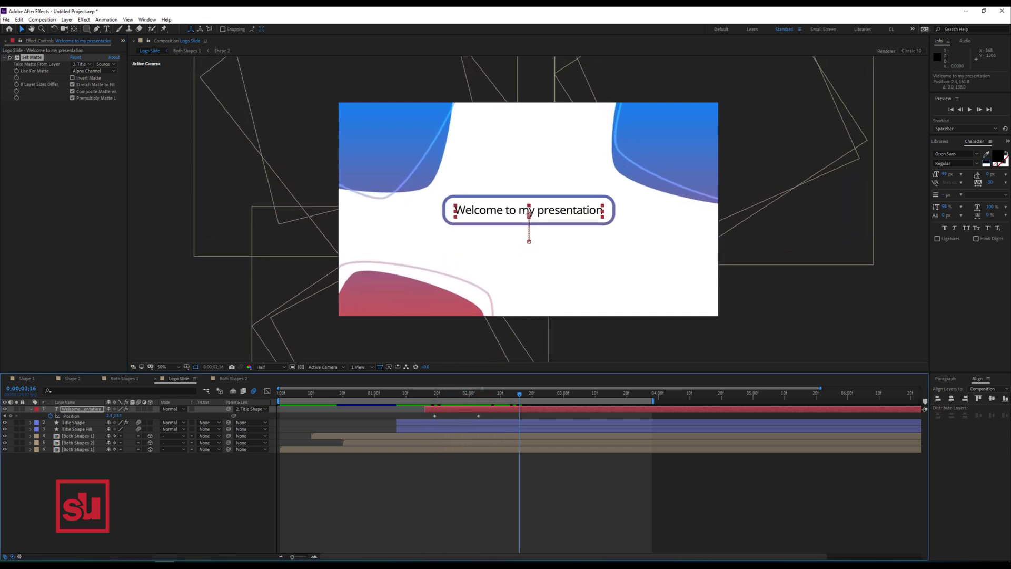
# Step: Retime the welcome text's position keyframes slightly later, with the final one at 0;00;02;05, and preview the animation
pyautogui.moveTo(479, 417); pyautogui.dragTo(437, 416)
pyautogui.press('space')
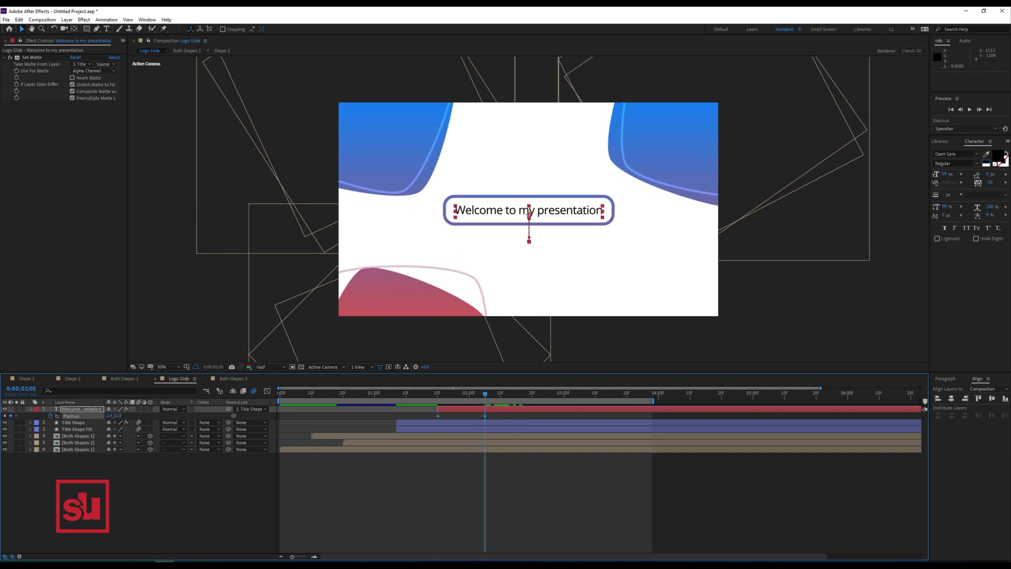
# Step: Apply Easy Ease to the welcome text's position keyframes
pyautogui.rightClick(486, 417)
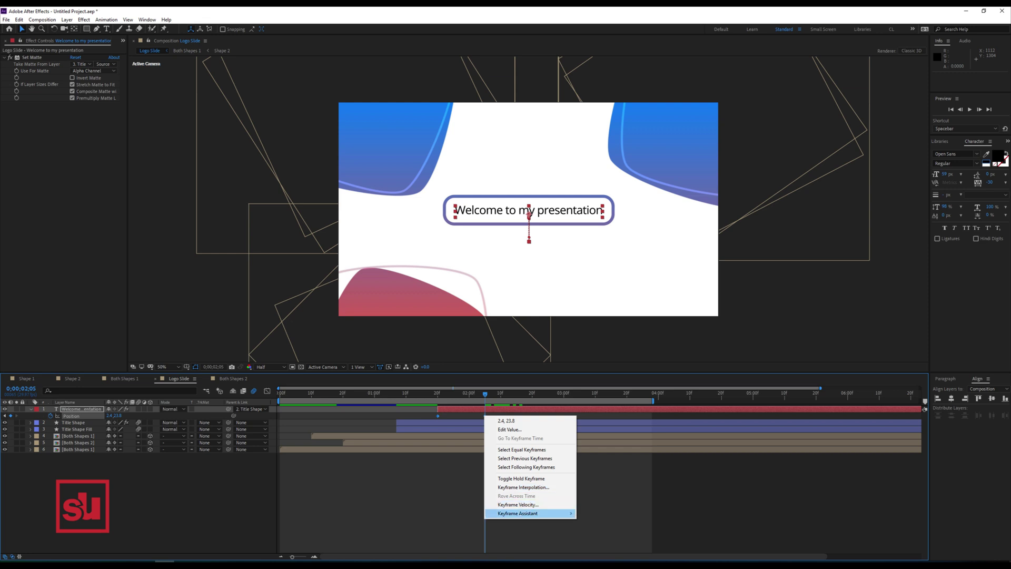
pyautogui.moveTo(519, 513)
pyautogui.click(597, 461)
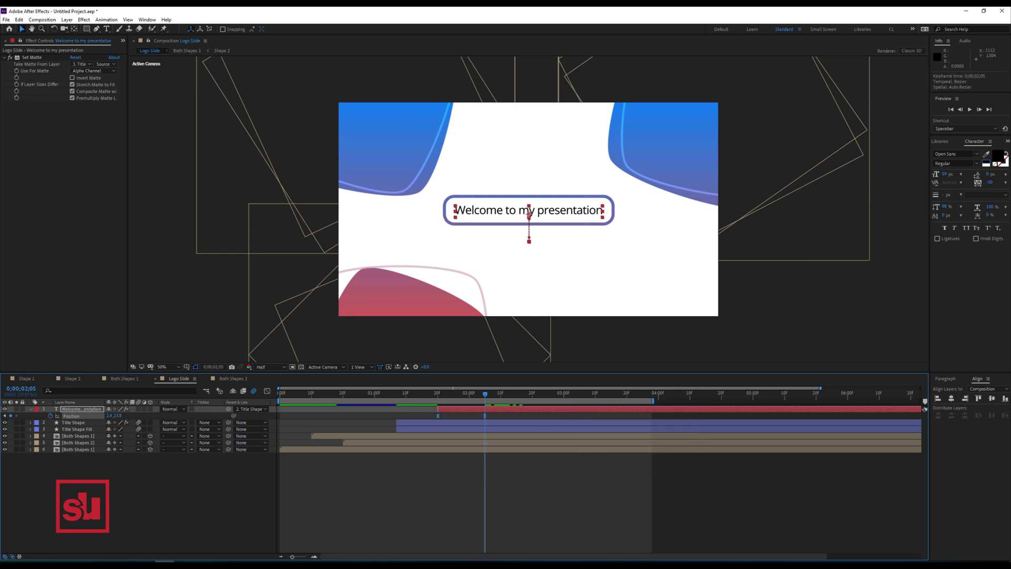
# Step: Reshape the speed graph of the welcome text's position so the slide-up starts fast and settles slowly
pyautogui.click(267, 391)
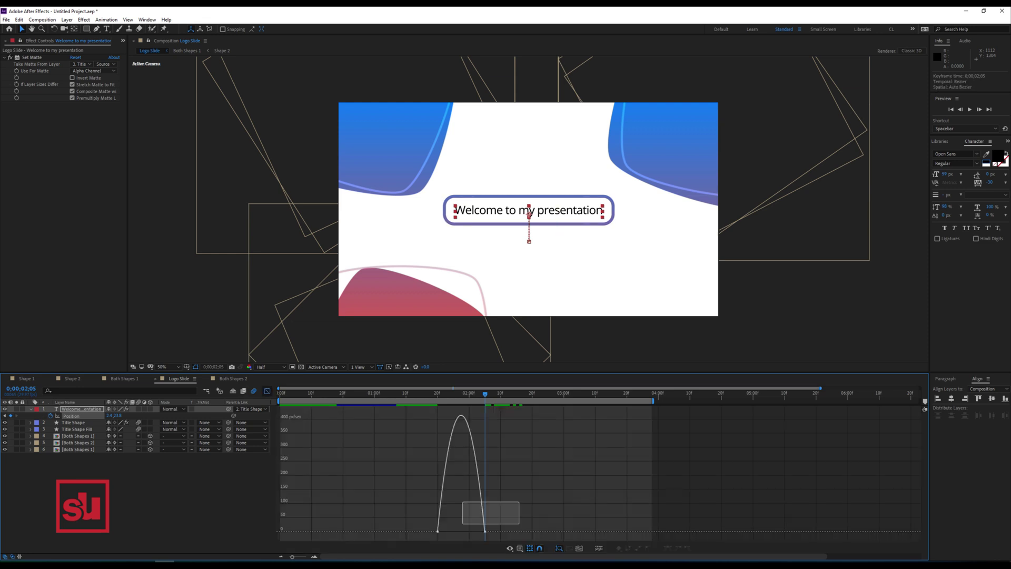
pyautogui.moveTo(519, 541); pyautogui.dragTo(406, 470)
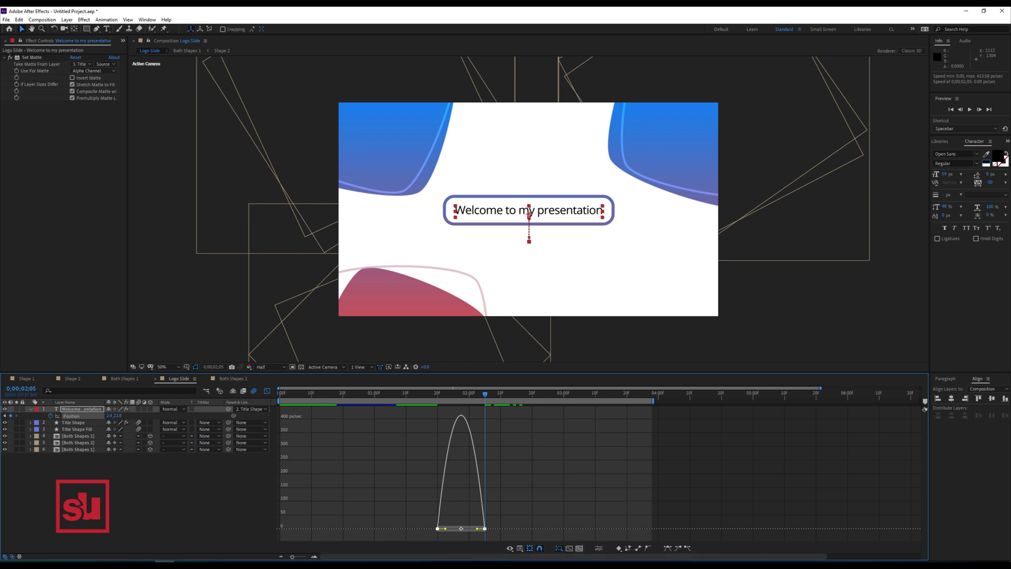
pyautogui.click(569, 548)
pyautogui.moveTo(500, 529); pyautogui.dragTo(475, 528)
pyautogui.moveTo(697, 528); pyautogui.dragTo(630, 530)
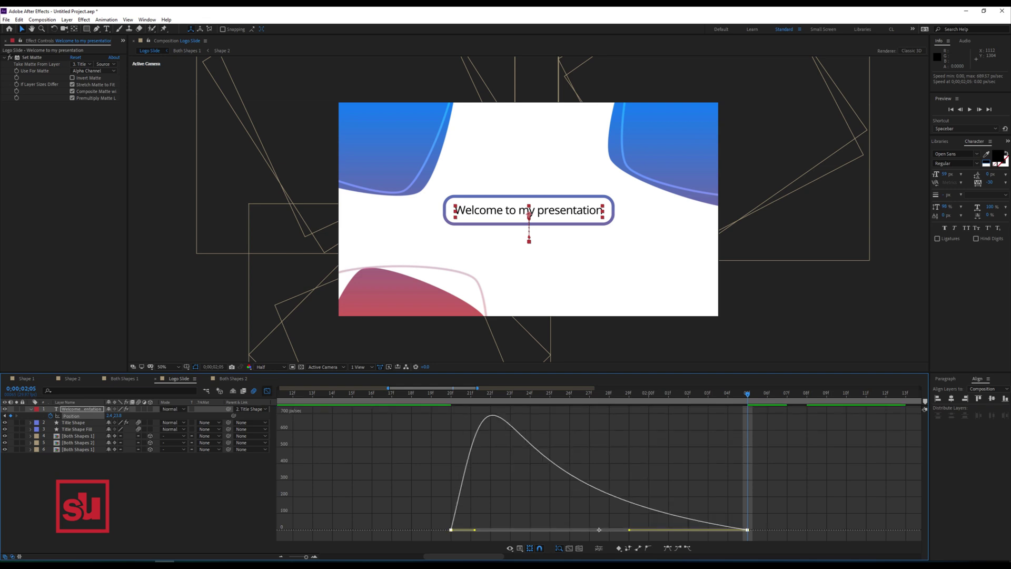
pyautogui.click(267, 391)
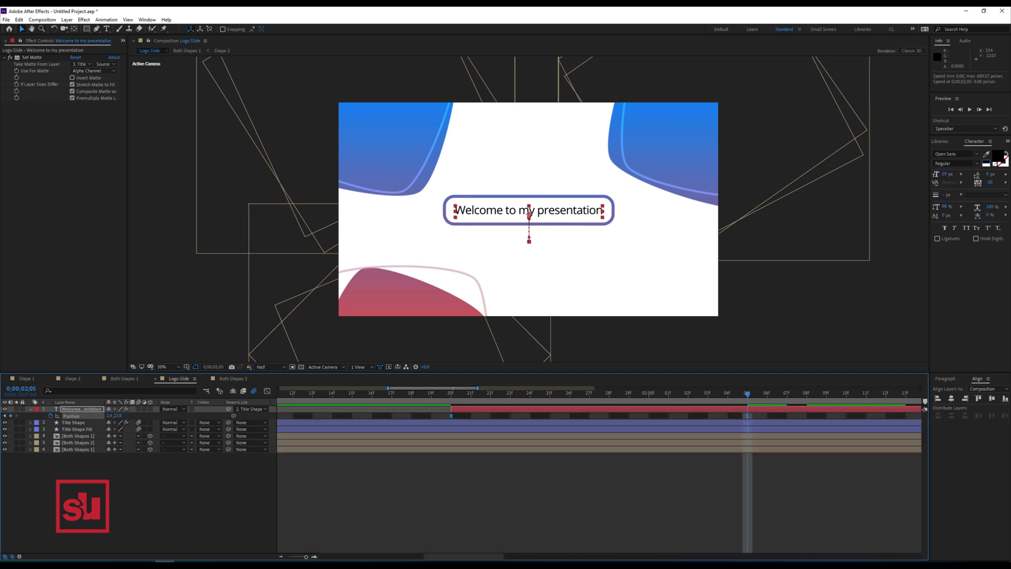
# Step: Preview the Logo Slide animation with the eased welcome text
pyautogui.press('-')
pyautogui.press('-')
pyautogui.press('-')
pyautogui.moveTo(474, 393); pyautogui.dragTo(532, 393)
pyautogui.press('space')
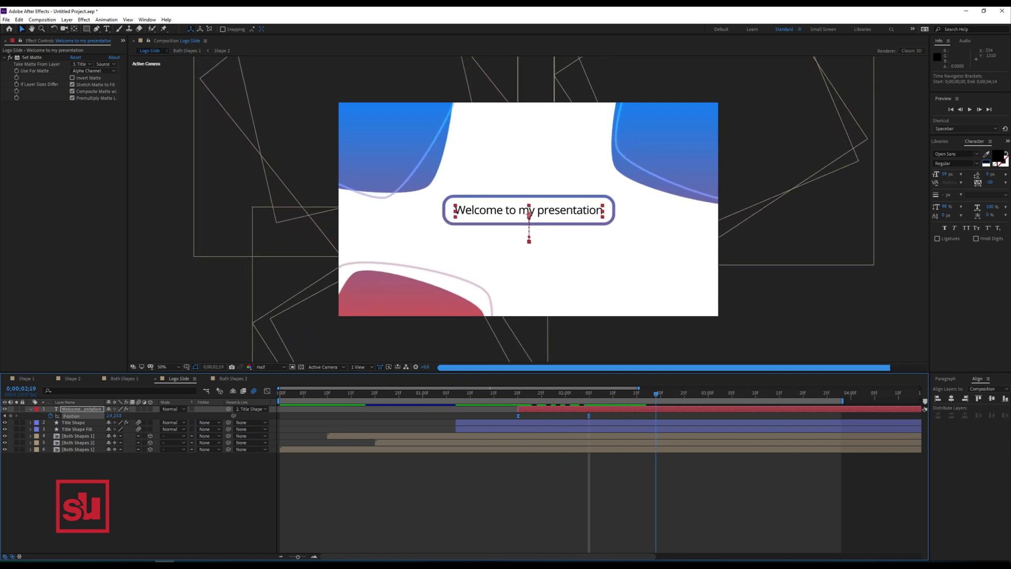
pyautogui.press('space')
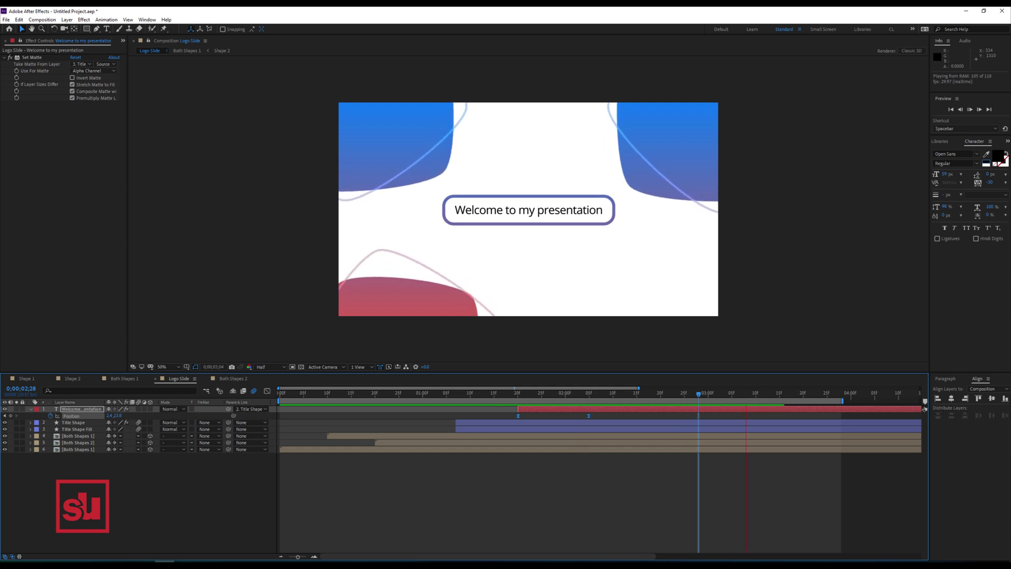
pyautogui.press('space')
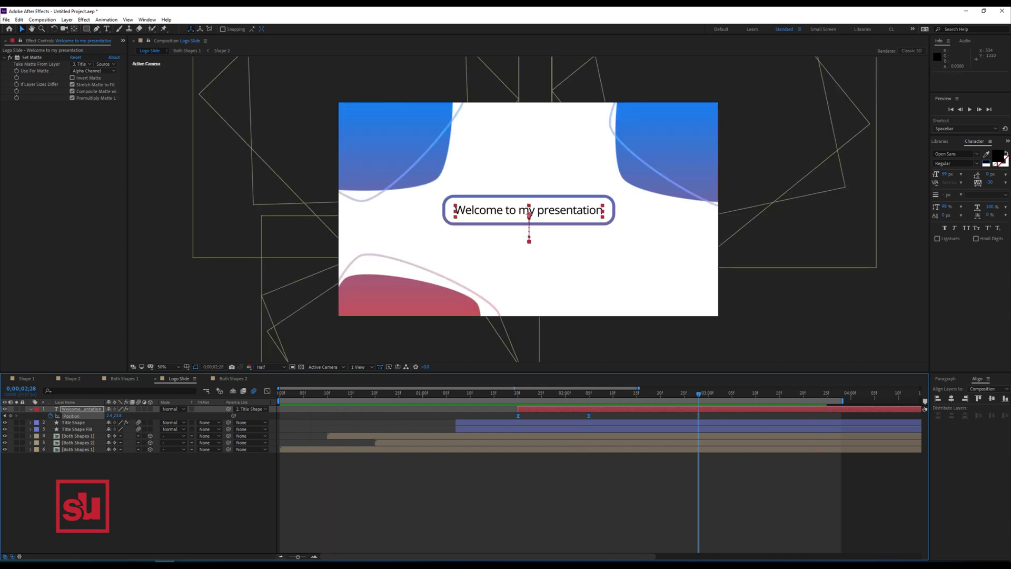
# Step: Set the current time to 0;00;04;00 and extend the work area's end to about 7 seconds
pyautogui.click(281, 557)
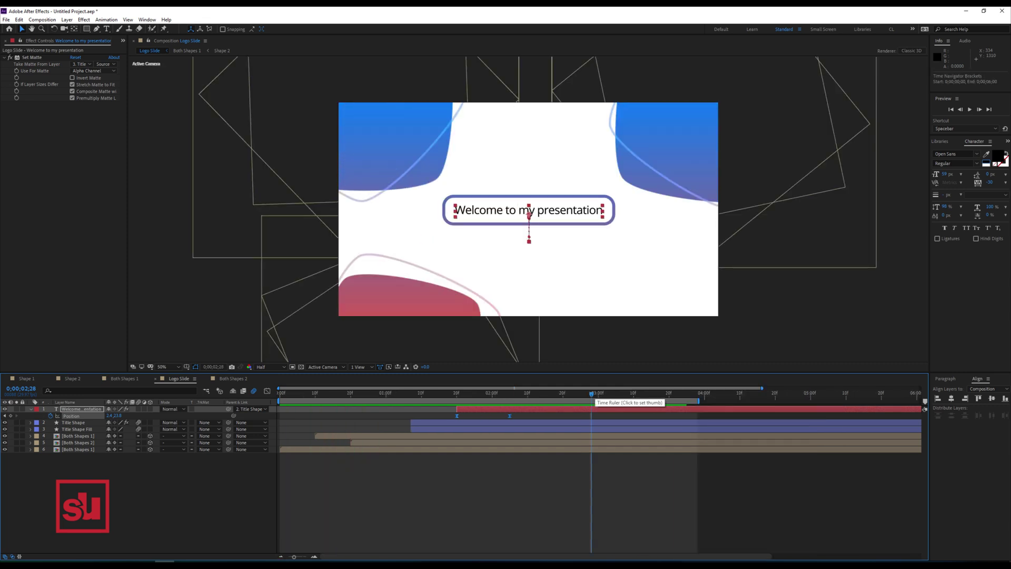
pyautogui.click(615, 394)
pyautogui.moveTo(615, 395); pyautogui.dragTo(705, 395)
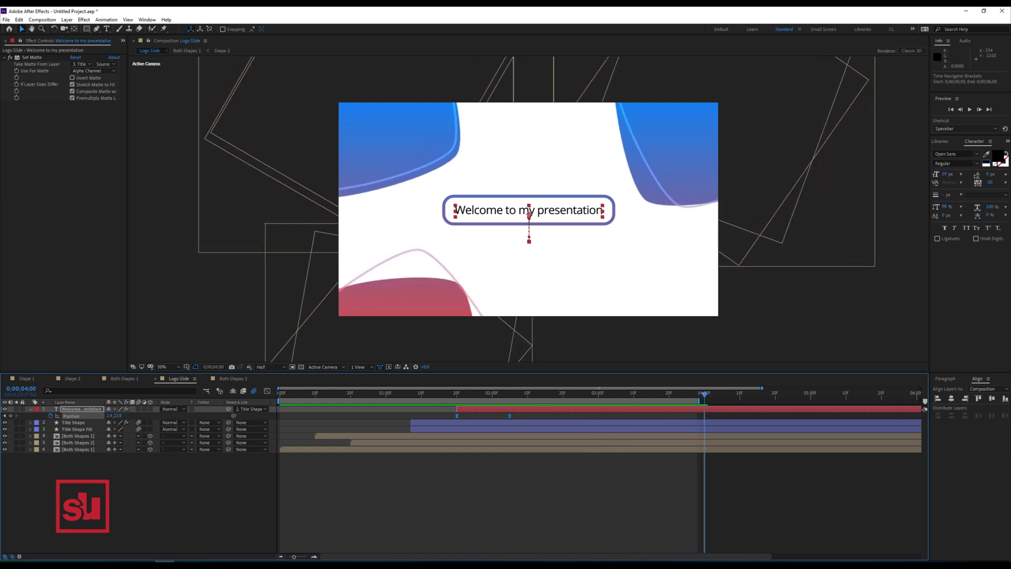
pyautogui.click(281, 557)
pyautogui.moveTo(597, 401); pyautogui.dragTo(845, 401)
# Step: Keyframe Title Shape's position at 0;00;04;00, and place it about 198 px lower at 0;00;05;00
pyautogui.hotkey('ctrl', 'Down')
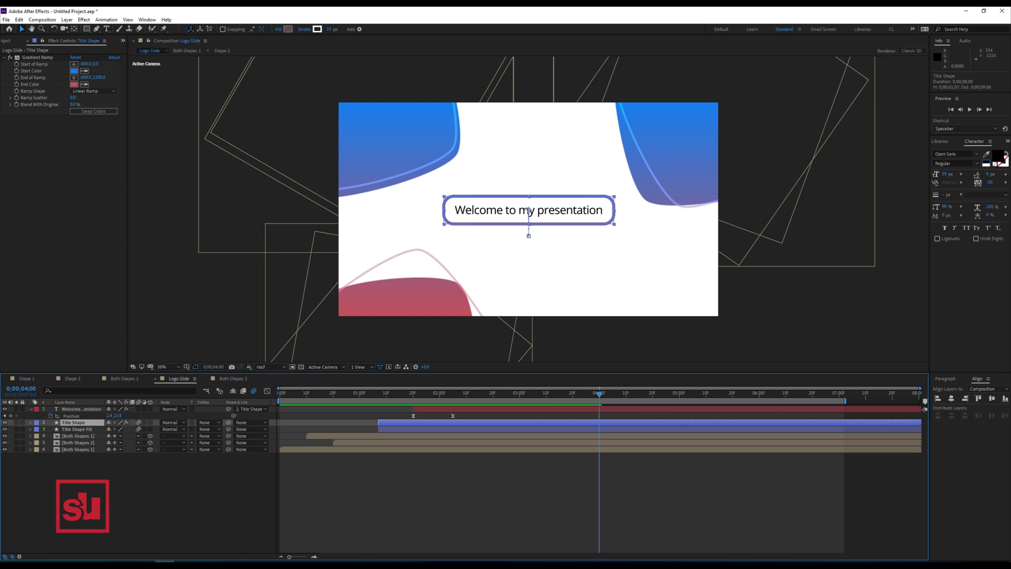
pyautogui.press('p')
pyautogui.hotkey('alt', 'shift', 'p')
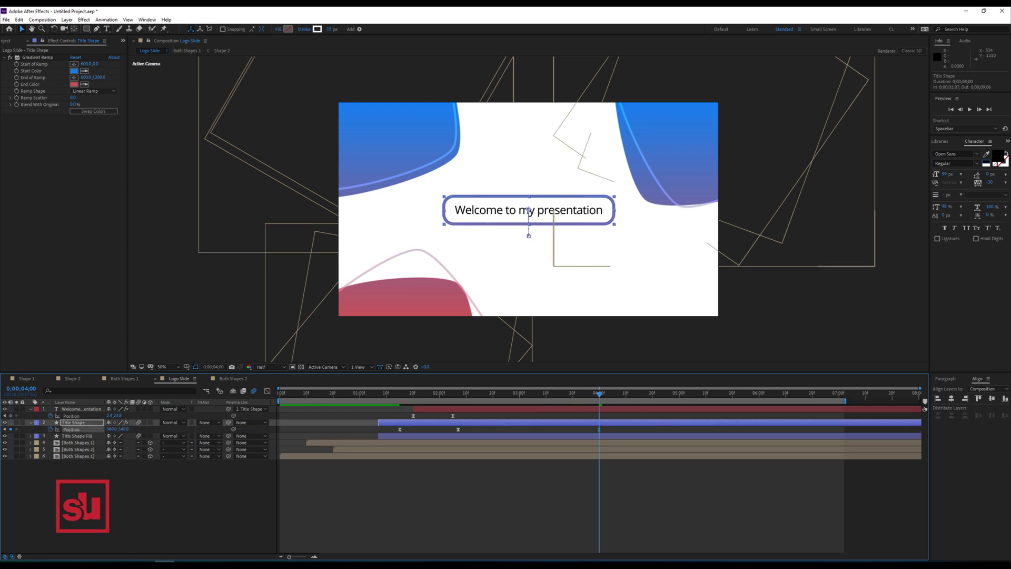
pyautogui.press('space')
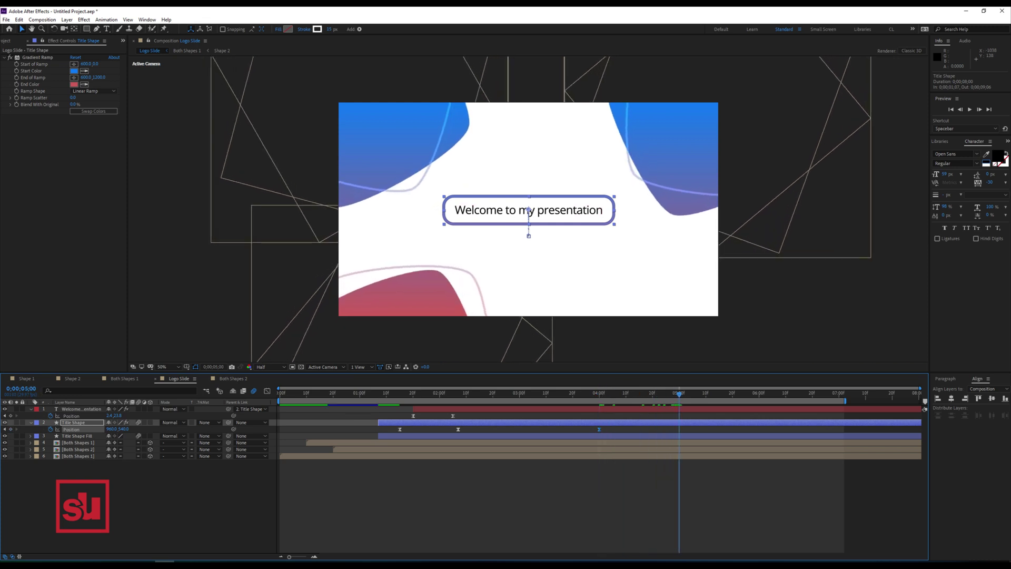
pyautogui.moveTo(590, 213); pyautogui.dragTo(596, 252)
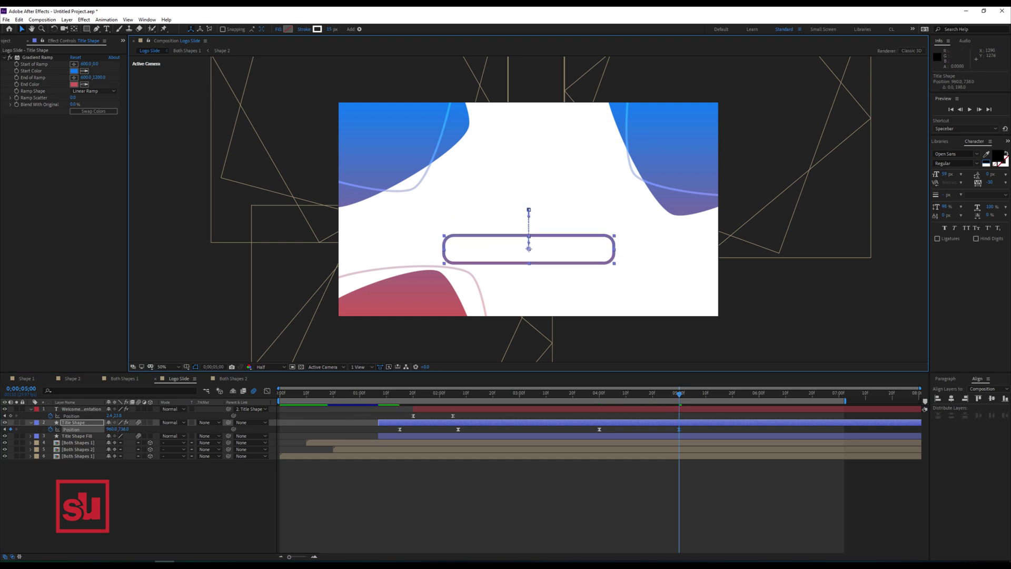
# Step: Ease Title Shape's position keyframes at 0;00;04;00 and 0;00;05;00, shaping the speed curve to peak early and settle slowly
pyautogui.press('j')
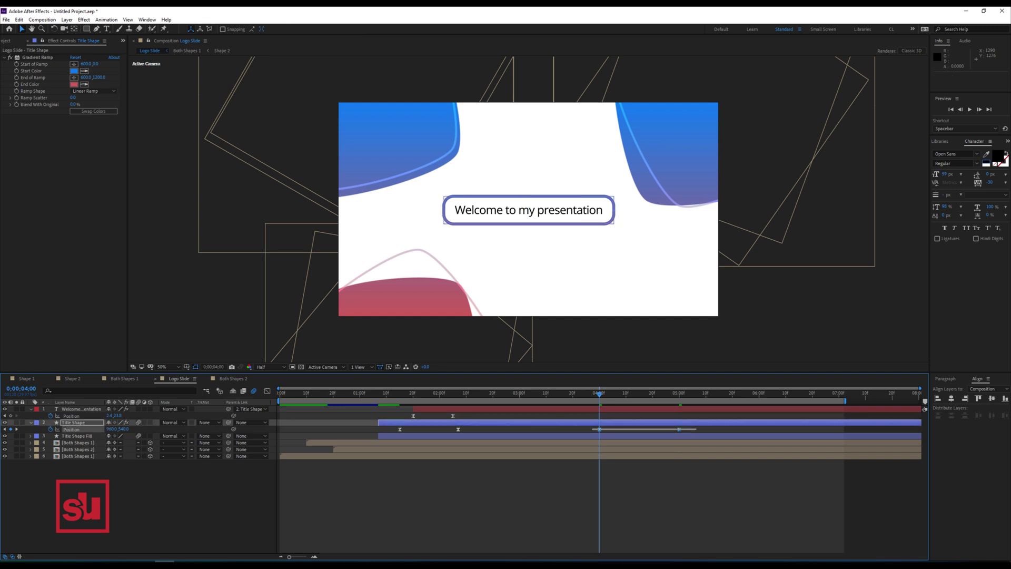
pyautogui.click(267, 391)
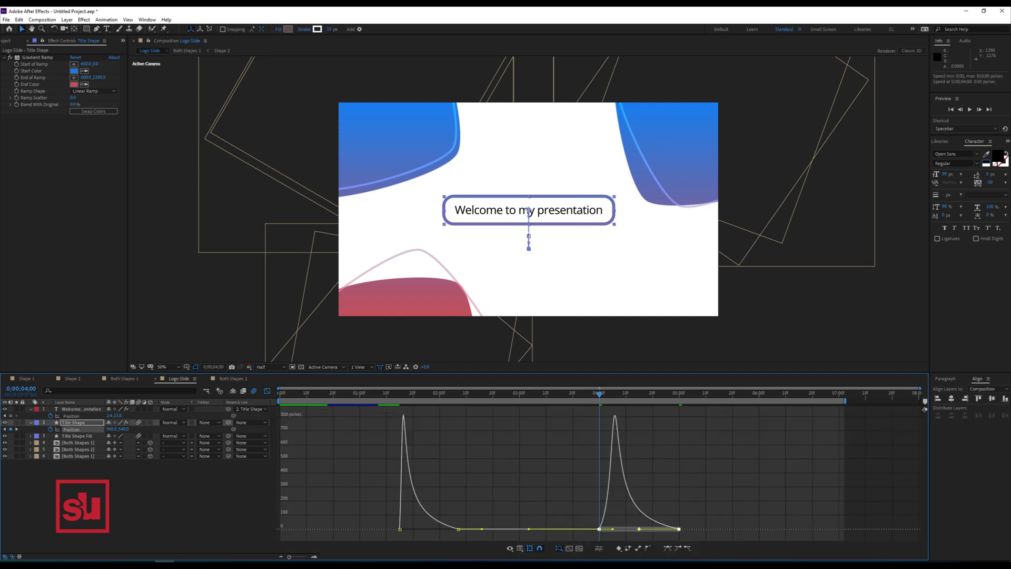
pyautogui.click(267, 391)
# Step: Copy Title Shape's two downward position keyframes onto Title Shape Fill at 0;00;04;00 and reveal that layer's keyframes
pyautogui.moveTo(584, 428); pyautogui.dragTo(616, 433)
pyautogui.hotkey('ctrl', 'c')
pyautogui.click(77, 436)
pyautogui.hotkey('ctrl', 'v')
pyautogui.press('u')
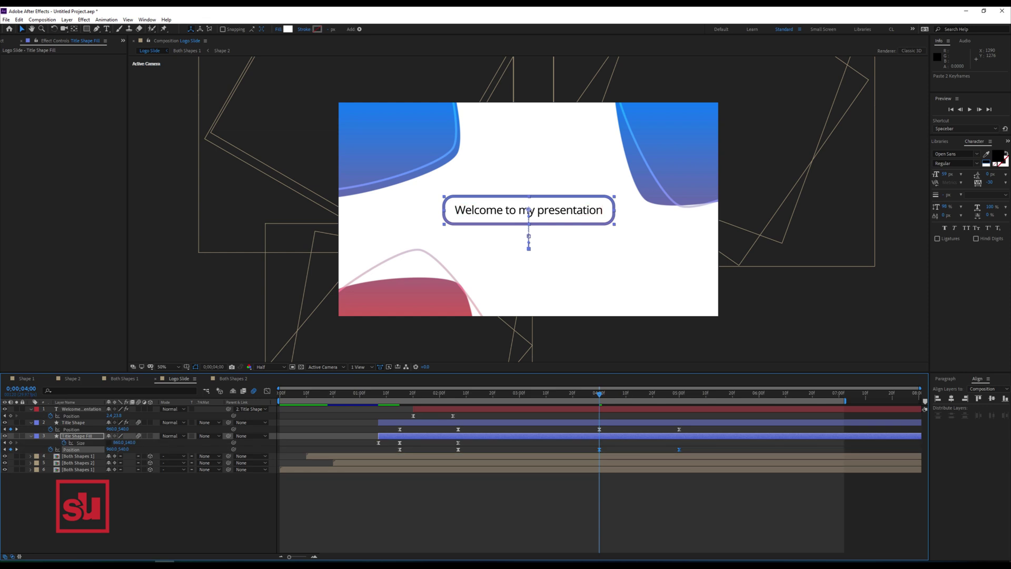
pyautogui.moveTo(600, 393)
pyautogui.mouseDown()
pyautogui.moveTo(674, 393)
pyautogui.moveTo(592, 393)
pyautogui.mouseUp()
# Step: Create a 1080 × 1080 px composition named Change Logo Here and file it in the Change Files Here folder
pyautogui.click(4, 41)
pyautogui.rightClick(33, 237)
pyautogui.click(67, 243)
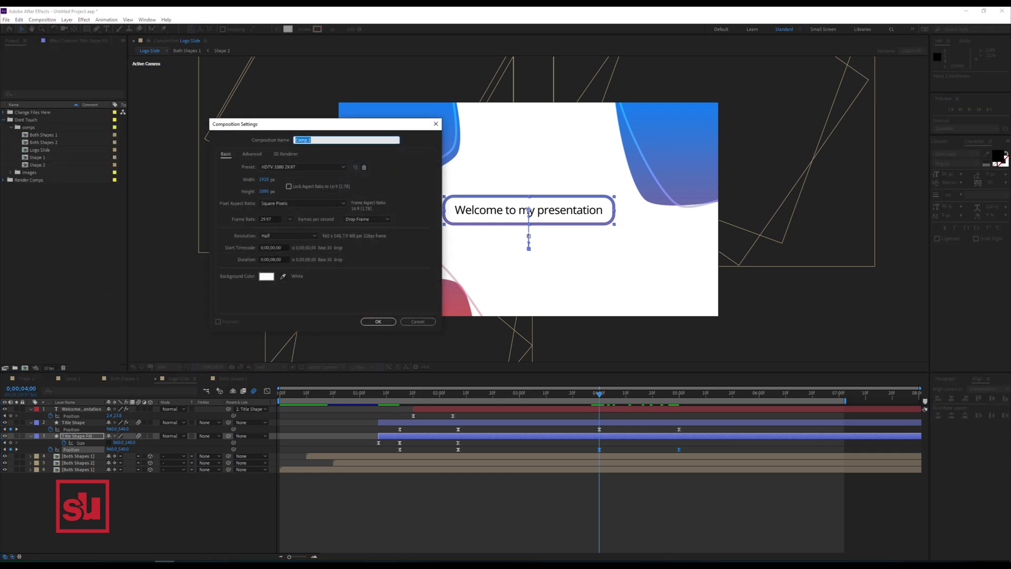
pyautogui.press('Tab')
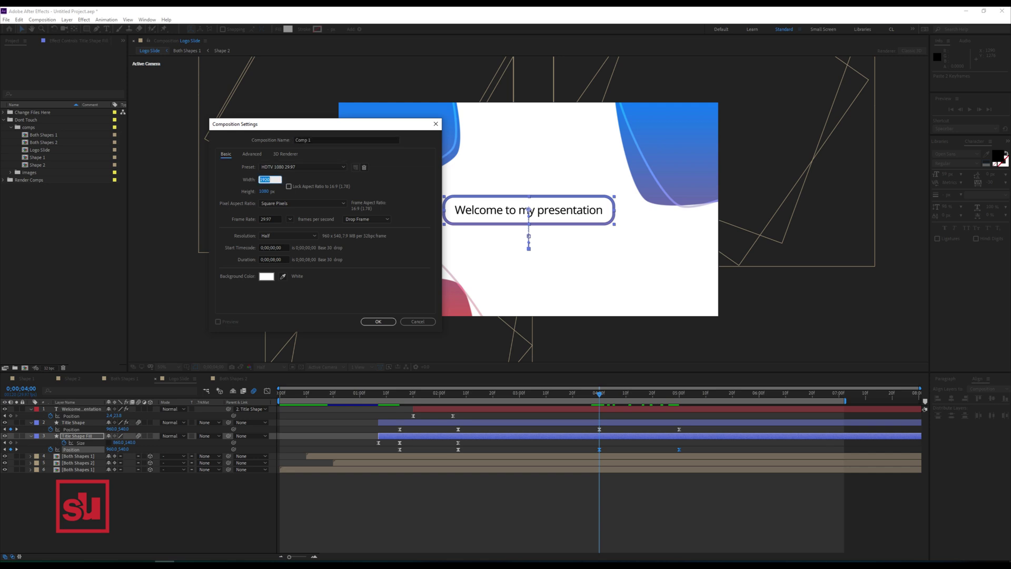
pyautogui.write('1080')
pyautogui.hotkey('shift', 'Tab')
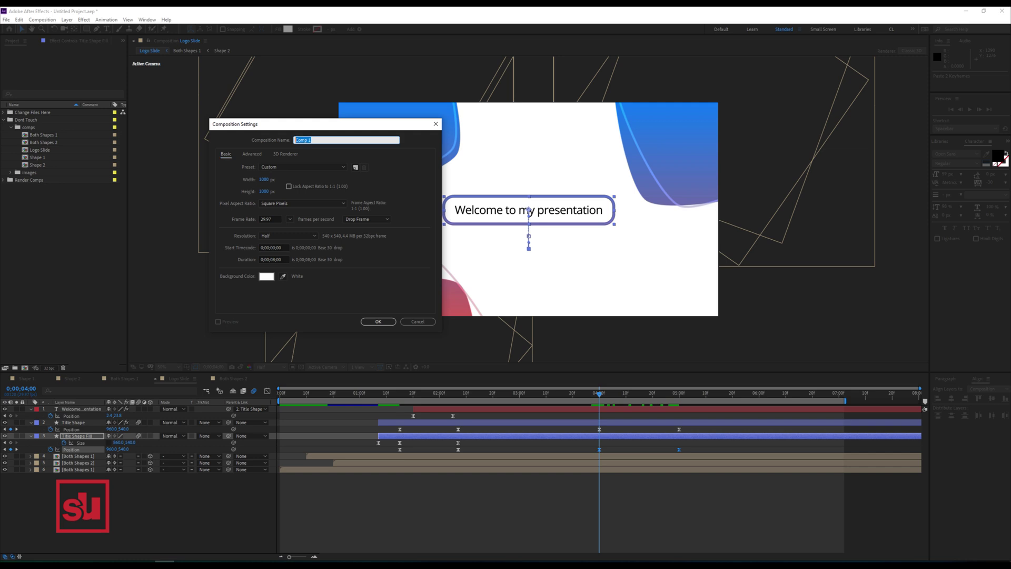
pyautogui.write('C')
pyautogui.write('hange Logo Here')
pyautogui.press('Return')
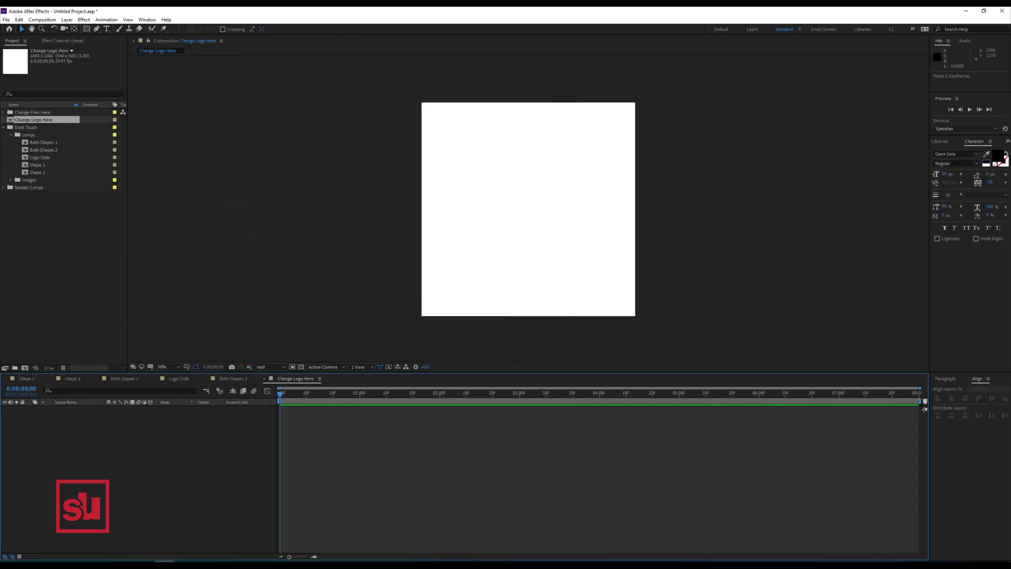
pyautogui.press('Delete')
pyautogui.hotkey('ctrl', 'z')
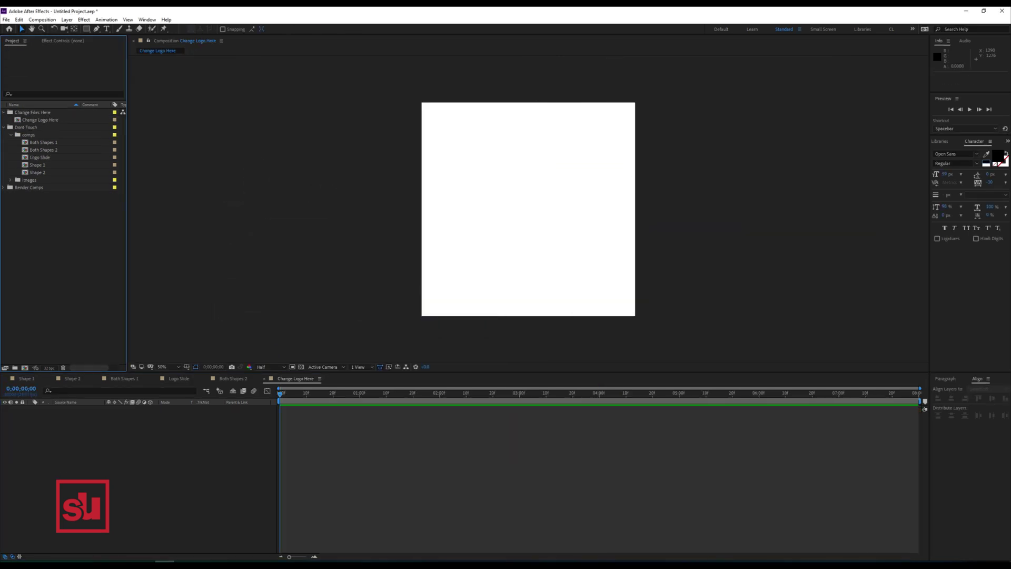
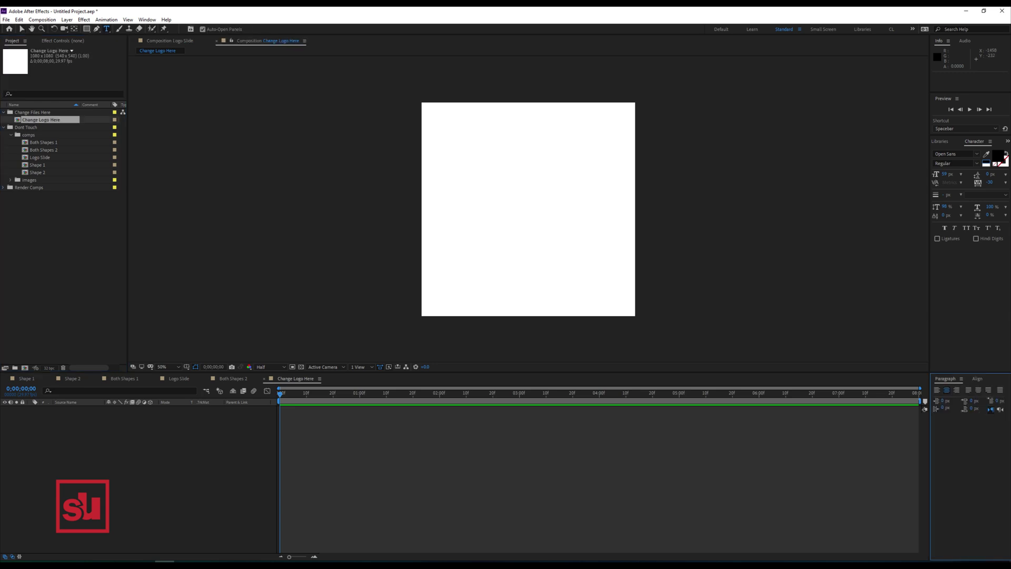
# Step: Draw a square about 544 px wide in Change Logo Here and round its corners with a roundness of about 205
pyautogui.moveTo(481, 162)
pyautogui.mouseDown()
pyautogui.moveTo(600, 279)
pyautogui.moveTo(563, 242)
pyautogui.mouseUp()
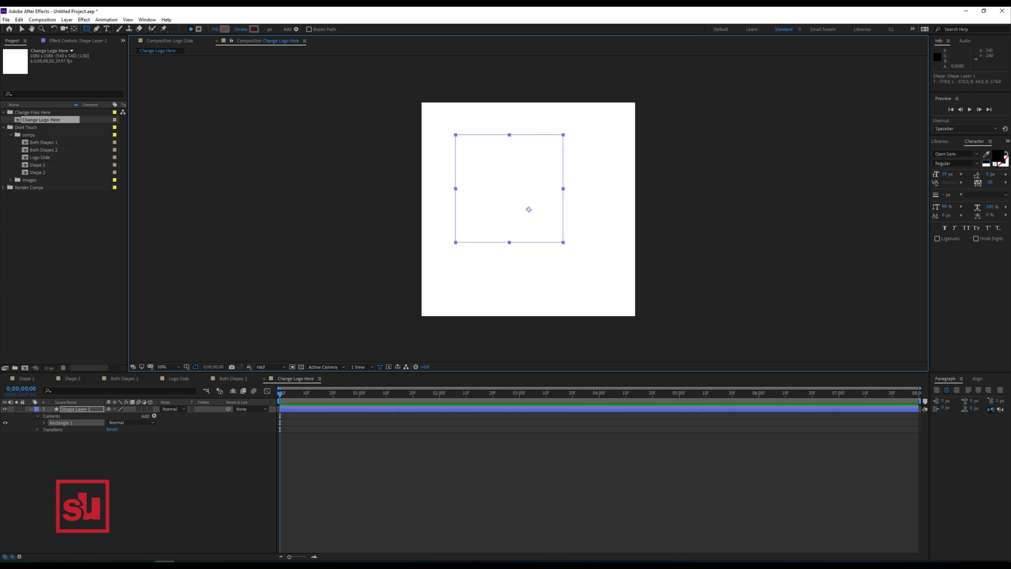
pyautogui.click(22, 29)
pyautogui.click(45, 423)
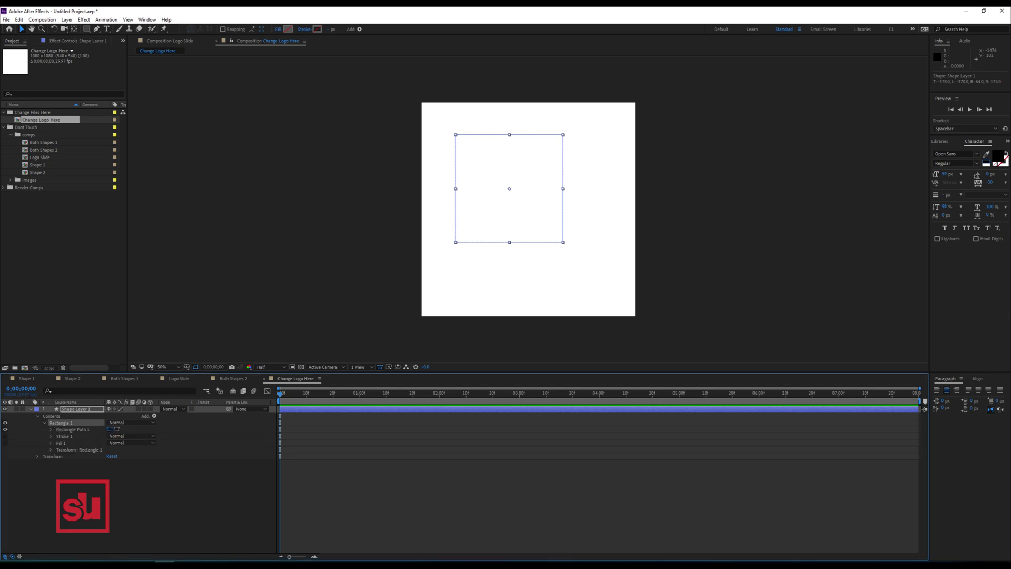
pyautogui.click(51, 429)
pyautogui.moveTo(109, 449); pyautogui.dragTo(217, 449)
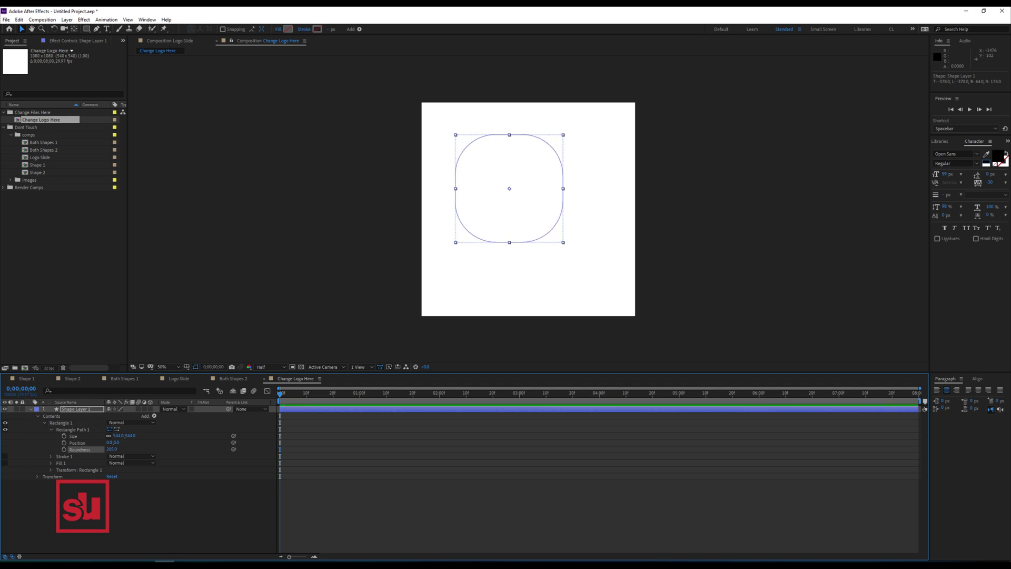
# Step: Fill the rounded square with bright purple and move it near the horizontal centre of the composition
pyautogui.click(288, 29)
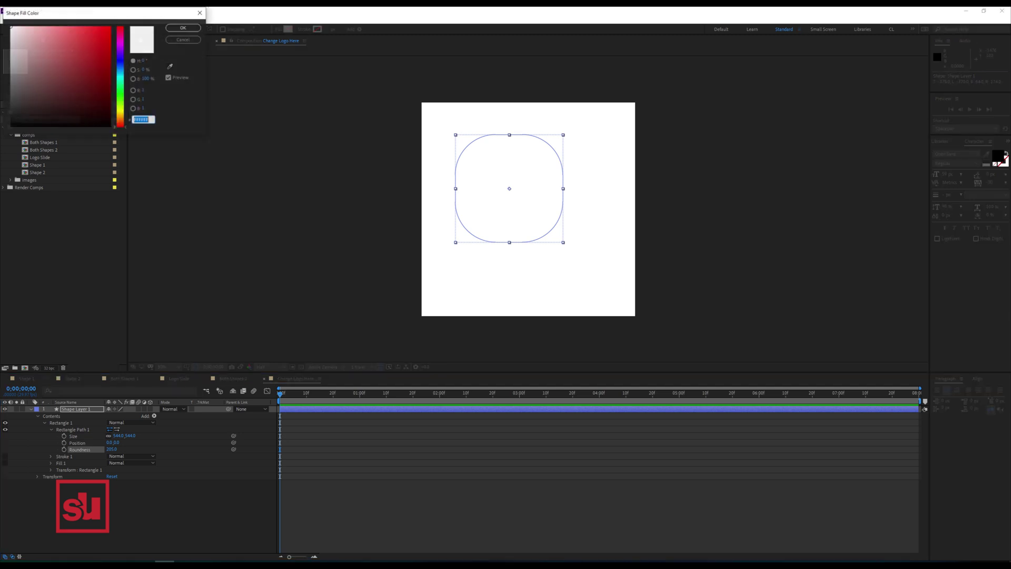
pyautogui.moveTo(120, 61); pyautogui.dragTo(120, 45)
pyautogui.click(110, 27)
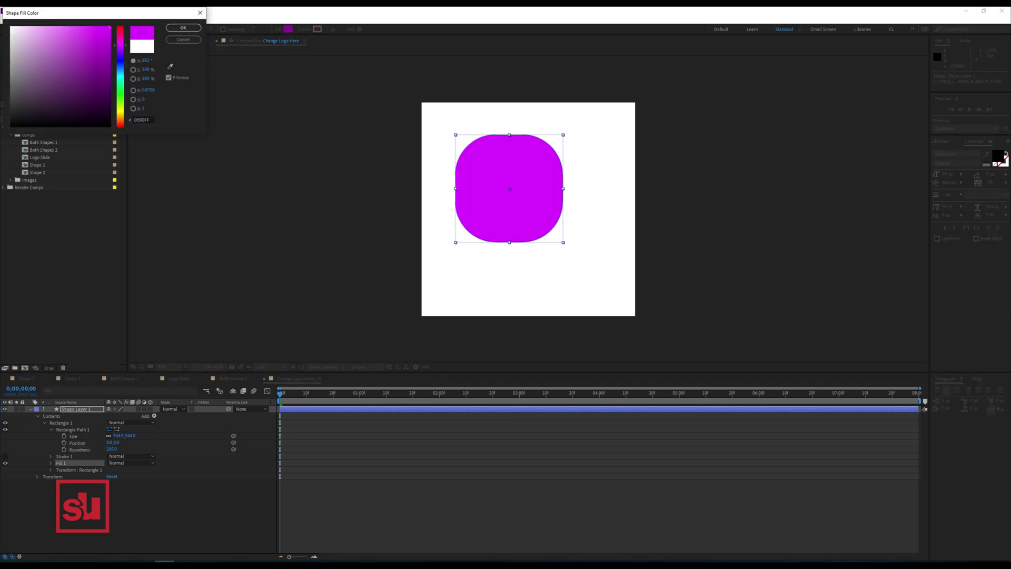
pyautogui.click(183, 27)
pyautogui.moveTo(515, 152); pyautogui.dragTo(532, 161)
# Step: Add the text "Company" below the purple rounded square
pyautogui.click(107, 29)
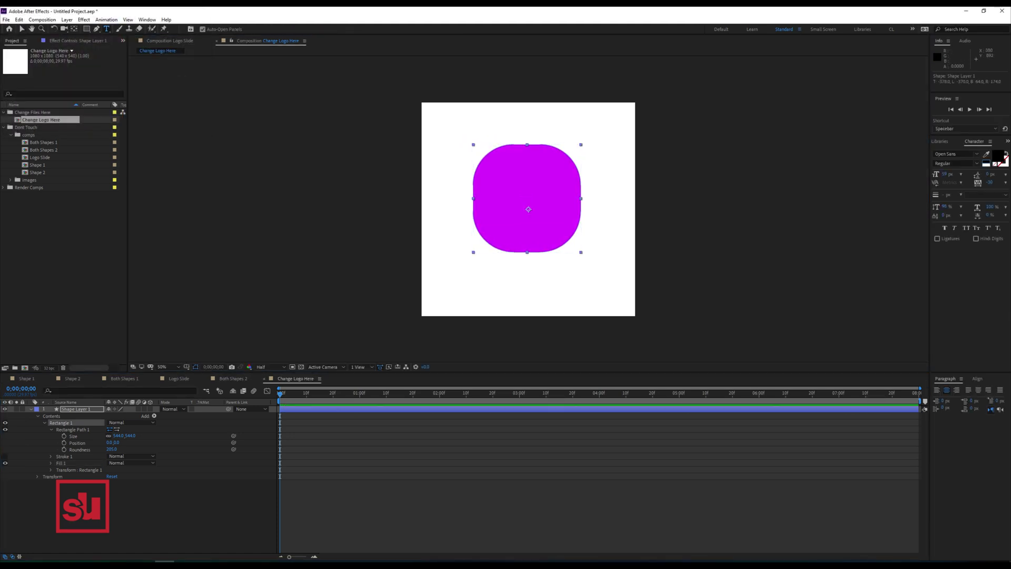
pyautogui.click(477, 283)
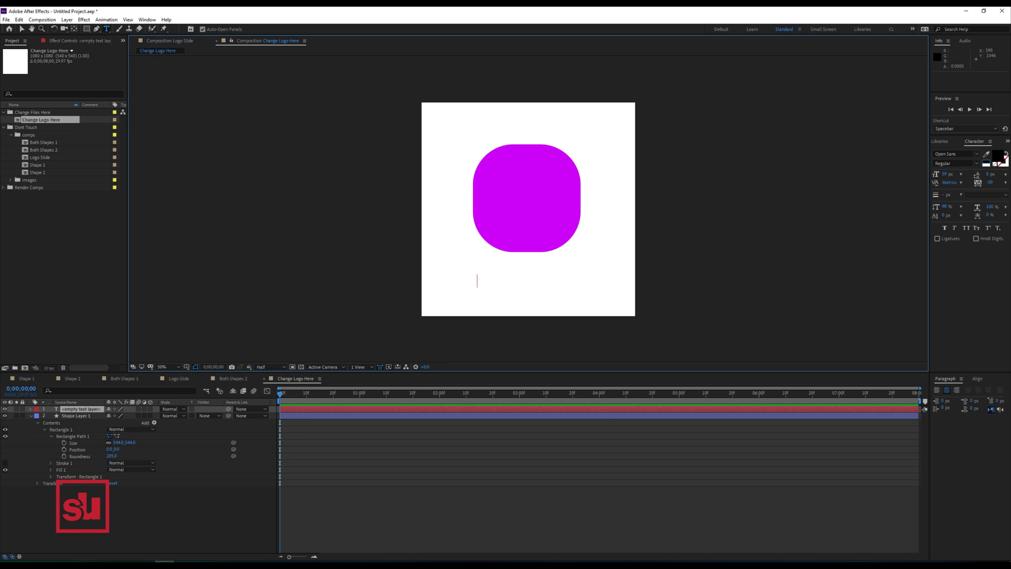
pyautogui.write('Company')
pyautogui.click(21, 29)
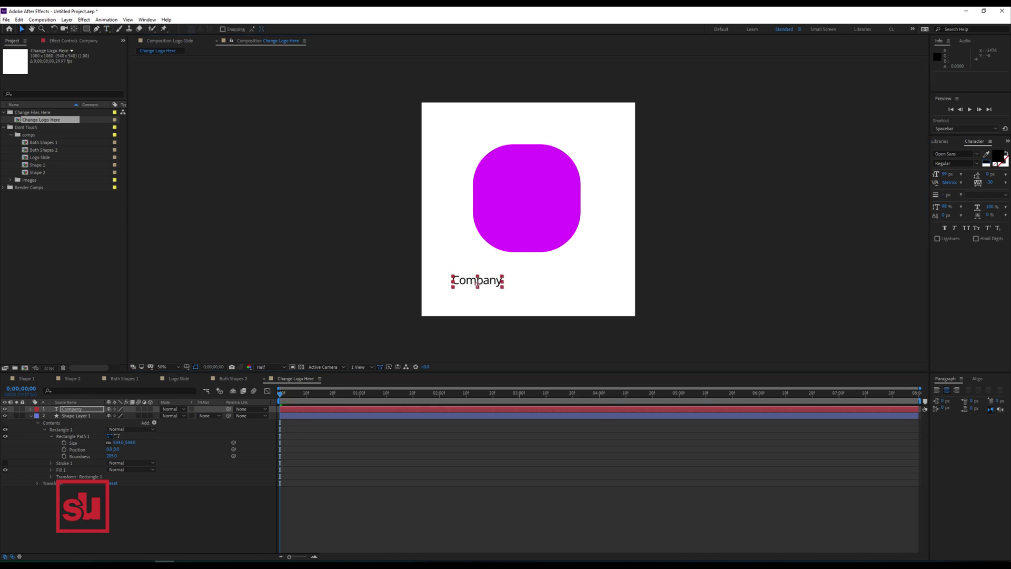
# Step: Set the Company text to Open Sans ExtraBold and move it to the horizontal centre below the purple shape
pyautogui.click(976, 163)
pyautogui.click(948, 210)
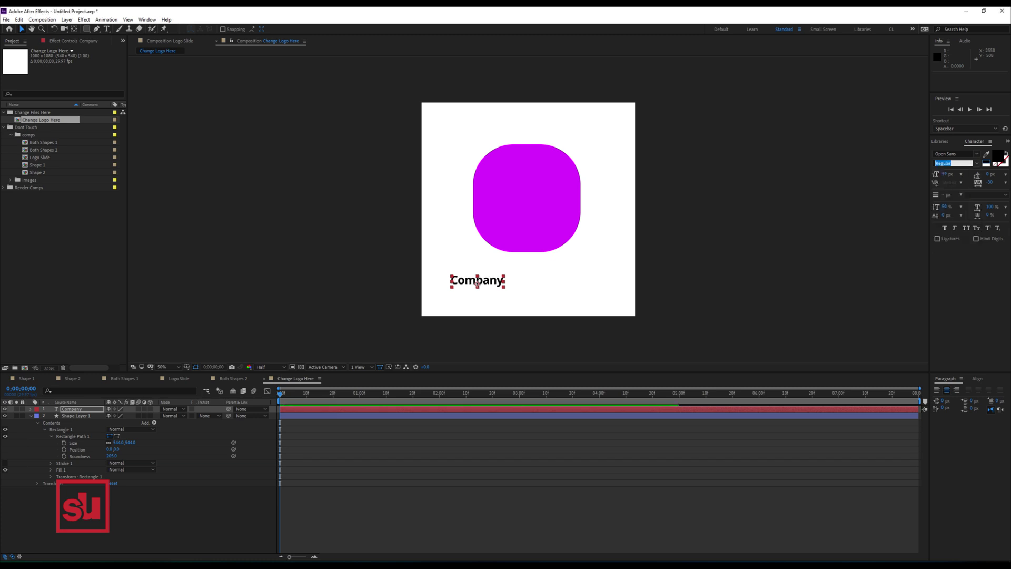
pyautogui.moveTo(490, 281); pyautogui.dragTo(523, 276)
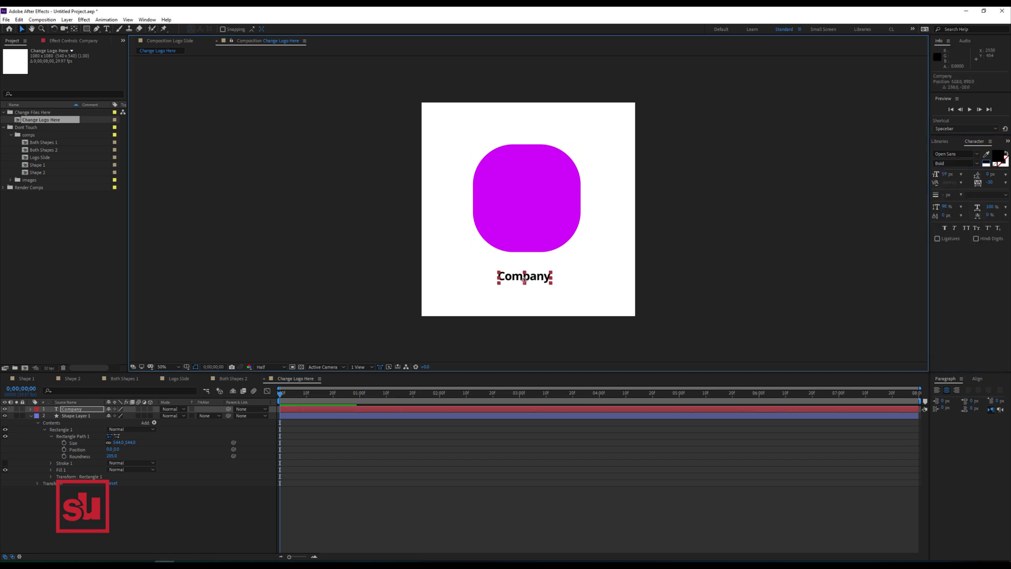
pyautogui.click(956, 163)
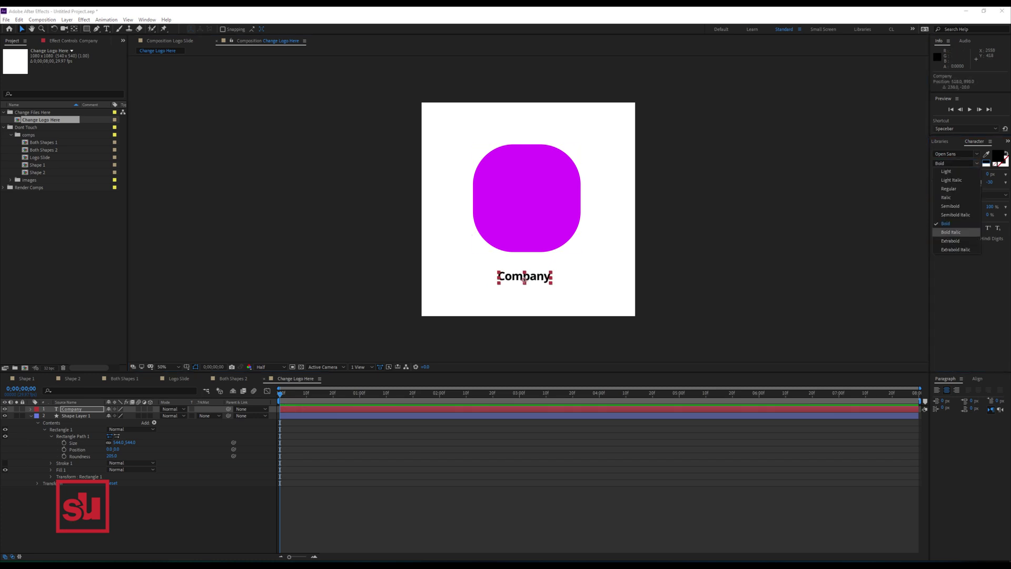
pyautogui.click(950, 241)
# Step: Switch the Company text to all caps, enlarge it to about 130 px and keep it centred below the purple shape
pyautogui.click(990, 141)
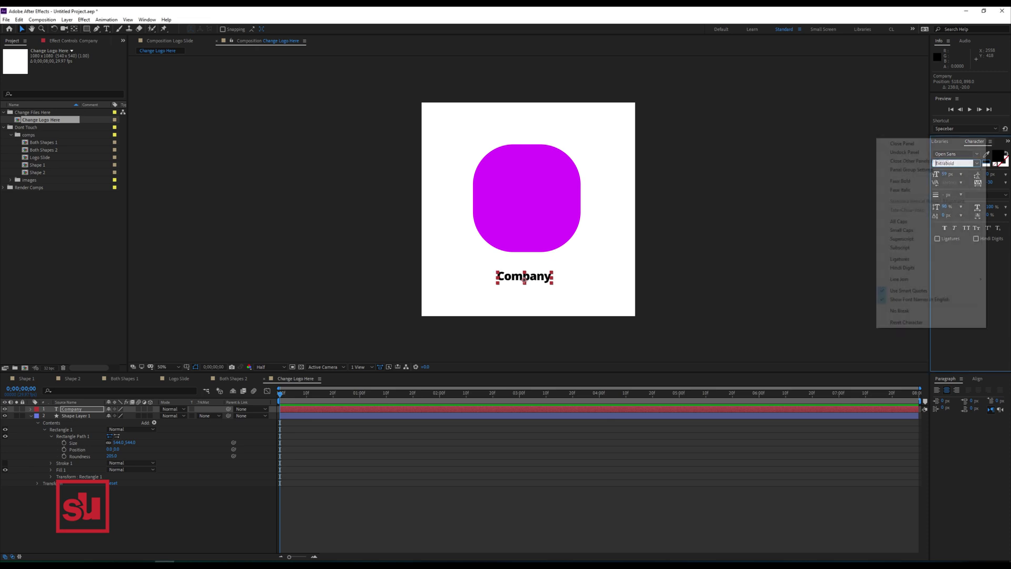
pyautogui.click(927, 221)
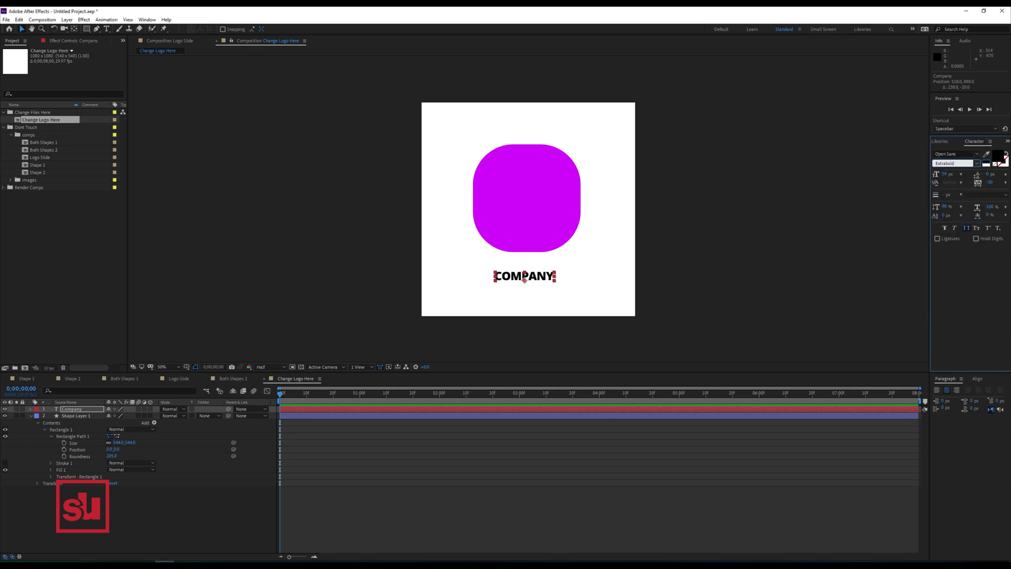
pyautogui.moveTo(945, 174); pyautogui.dragTo(983, 173)
pyautogui.moveTo(524, 271); pyautogui.dragTo(526, 275)
# Step: Rotate the purple rounded square by 37° and move it slightly up and left above the company text
pyautogui.click(75, 416)
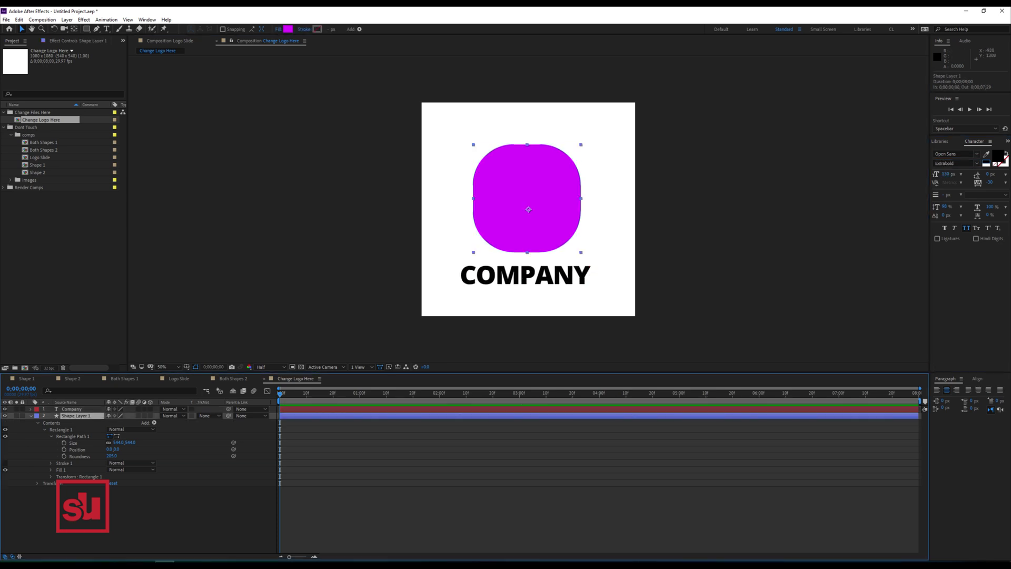
pyautogui.press('r')
pyautogui.moveTo(115, 422); pyautogui.dragTo(136, 422)
pyautogui.click(536, 233)
pyautogui.moveTo(537, 231); pyautogui.dragTo(528, 226)
# Step: Draw a smaller square about 286 px wide inside the purple shape's layer and set its own rotation to about 44°
pyautogui.press('q')
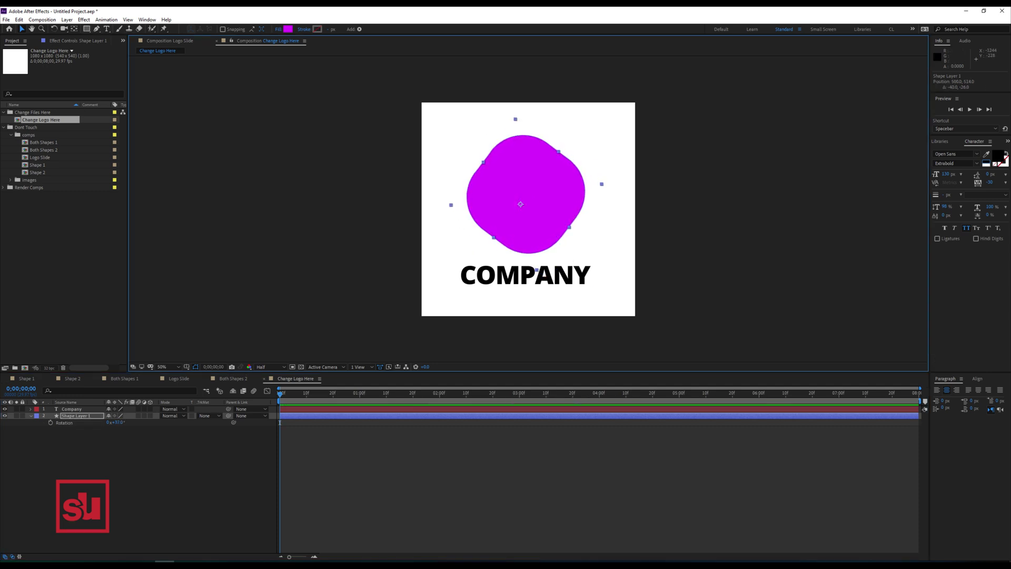
pyautogui.moveTo(519, 159); pyautogui.dragTo(531, 235)
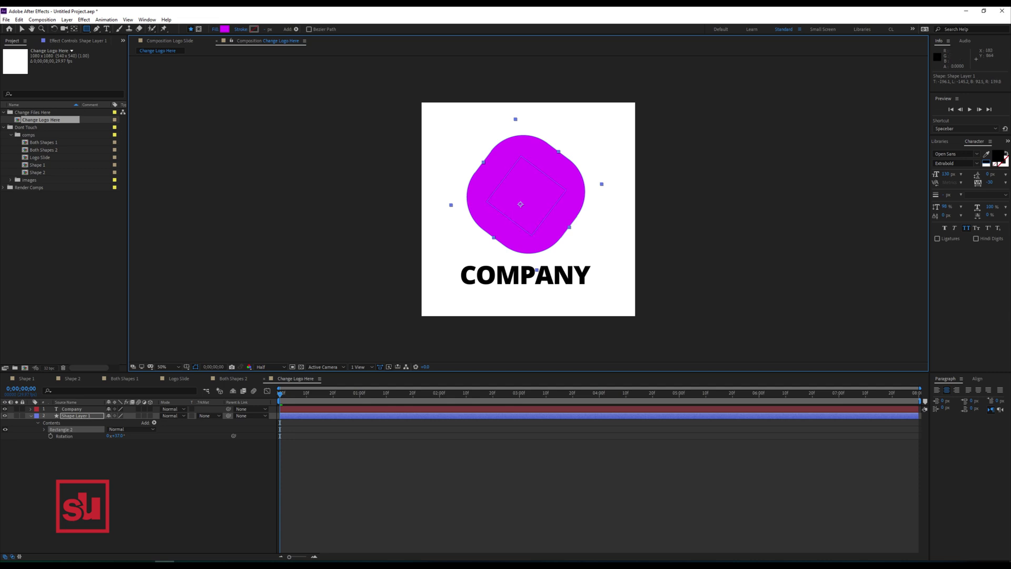
pyautogui.click(44, 429)
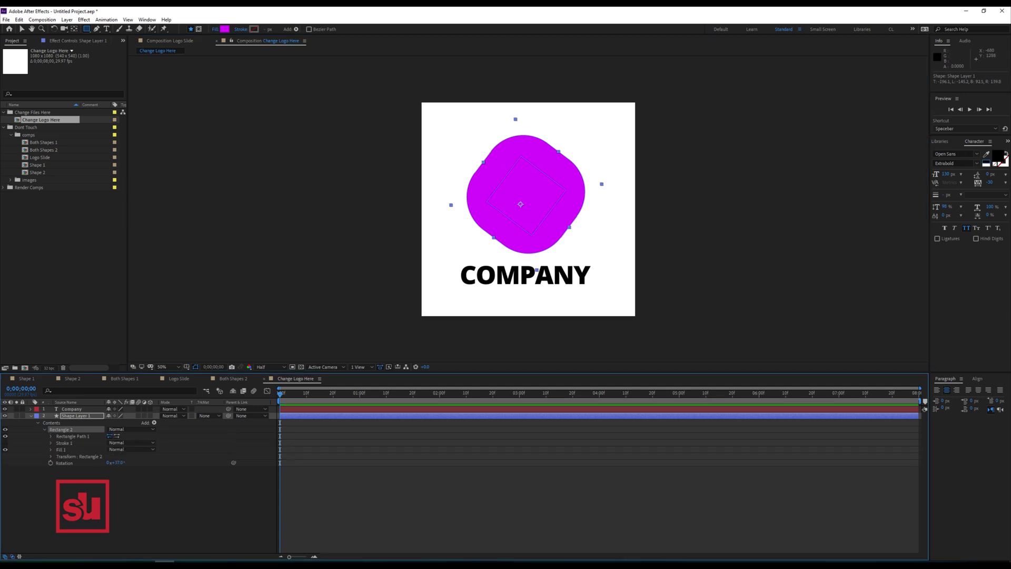
pyautogui.click(51, 456)
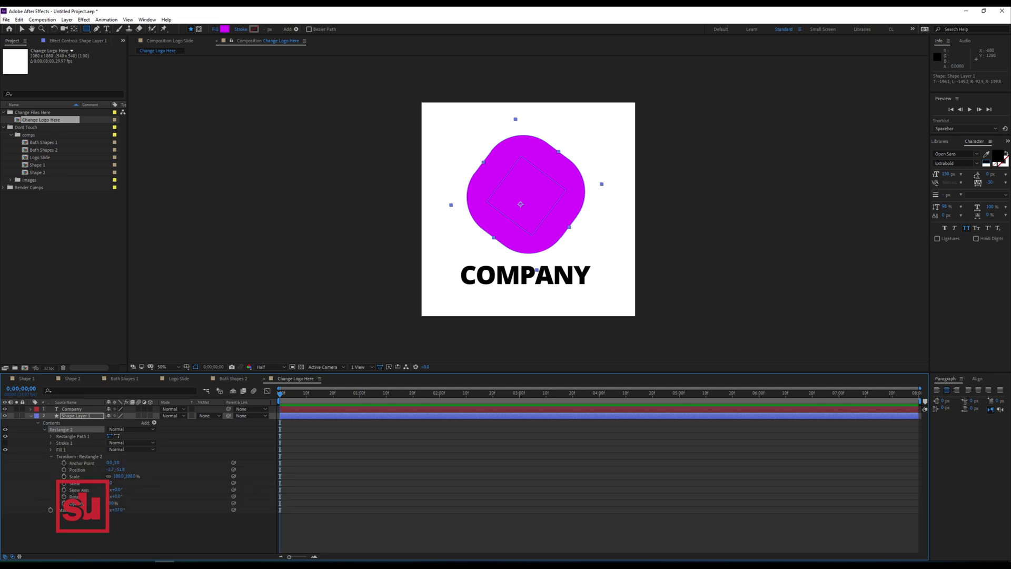
pyautogui.moveTo(117, 497); pyautogui.dragTo(139, 496)
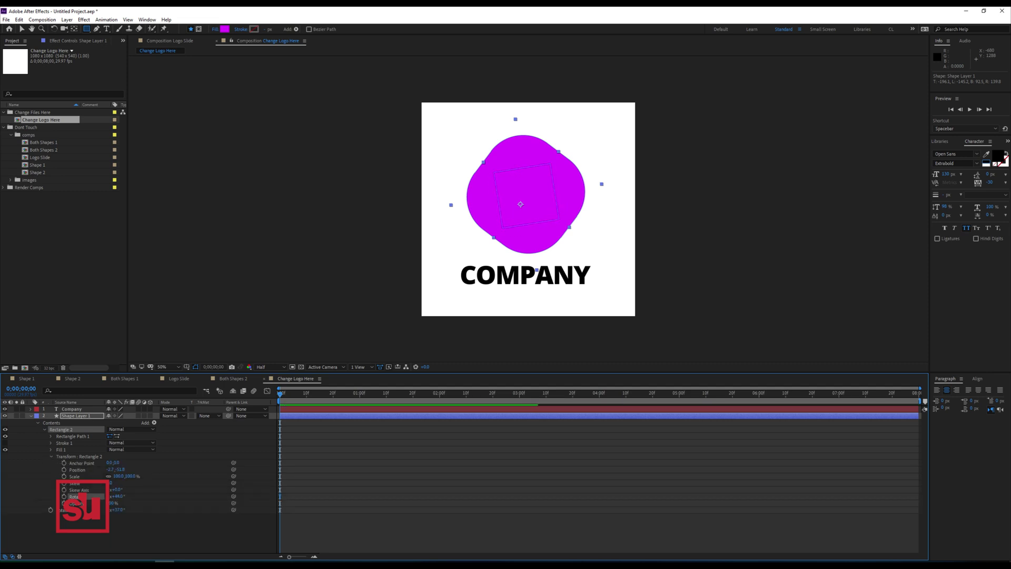
# Step: Set the fill colour of the rectangle inside the purple logo shape to white (FFFFFF)
pyautogui.click(224, 29)
pyautogui.click(10, 27)
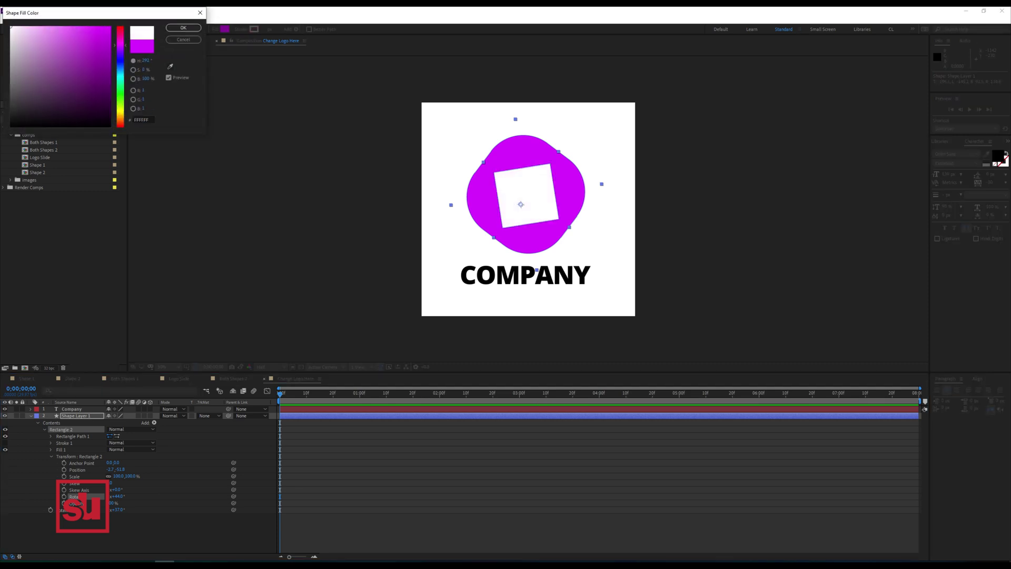
pyautogui.press('Return')
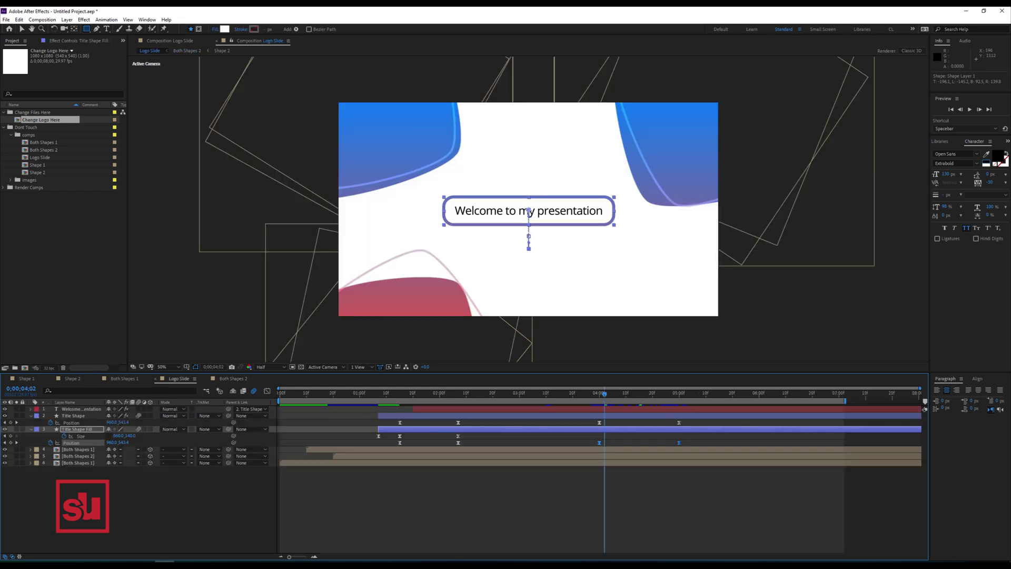
# Step: Place the Change Logo Here composition above all layers in Logo Slide and scale it down to about 41%
pyautogui.moveTo(41, 120); pyautogui.dragTo(79, 409)
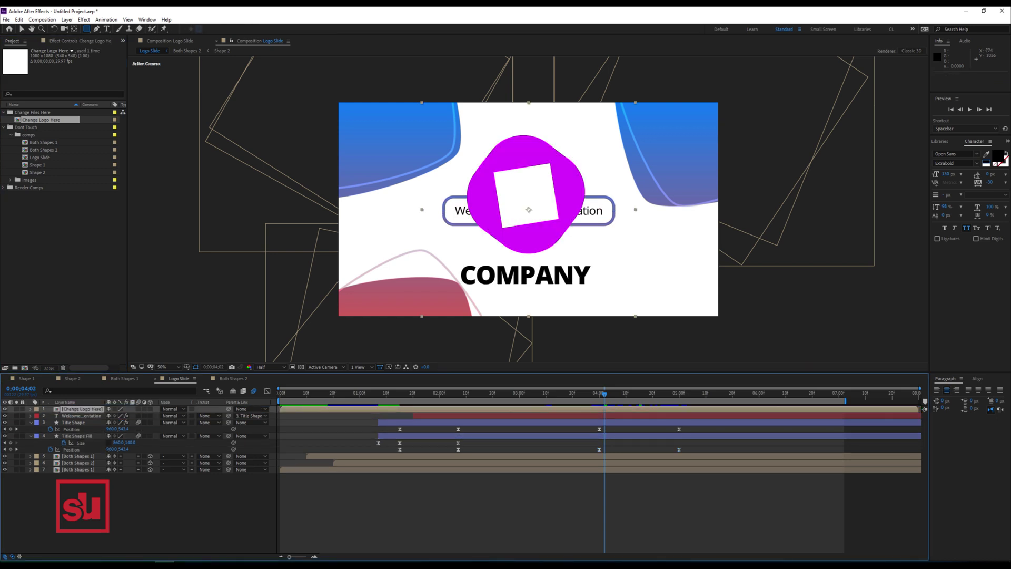
pyautogui.press('v')
pyautogui.moveTo(636, 102); pyautogui.dragTo(573, 166)
# Step: Collapse the logo layer's transformations and shrink the logo further so it fits above the title bar
pyautogui.click(114, 409)
pyautogui.press('space')
pyautogui.press('space')
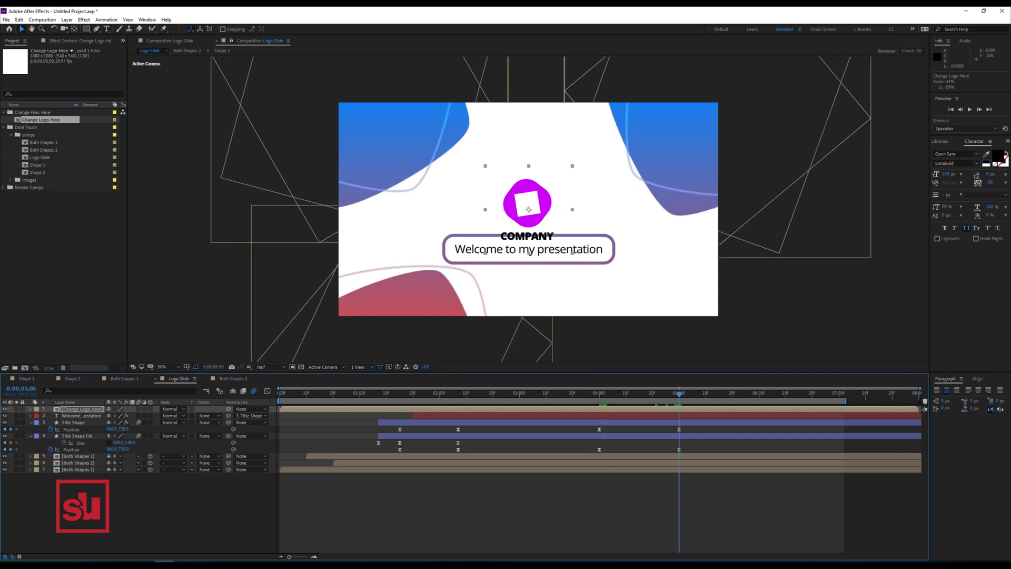
pyautogui.moveTo(574, 163); pyautogui.dragTo(540, 198)
# Step: Lower the Title Shape and Title Shape Fill position keyframes at 0;00;05;00 by 40 px
pyautogui.moveTo(672, 427); pyautogui.dragTo(687, 459)
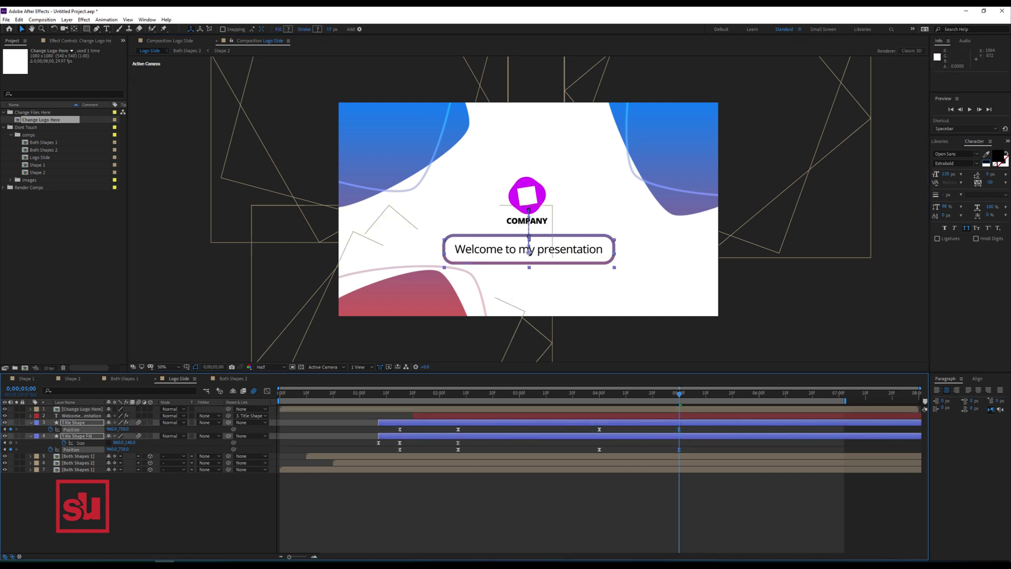
pyautogui.hotkey('shift', 'Down')
pyautogui.hotkey('shift', 'Down')
pyautogui.hotkey('shift', 'Down')
pyautogui.hotkey('shift', 'Down')
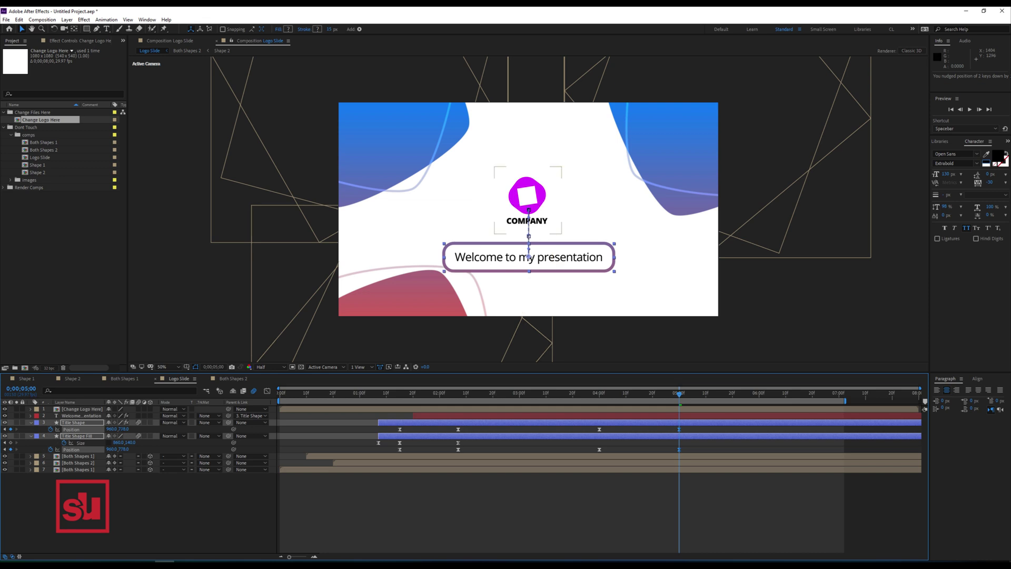
# Step: Enlarge the logo layer slightly and move it down to a vertical position of about 536, just above the title
pyautogui.click(541, 207)
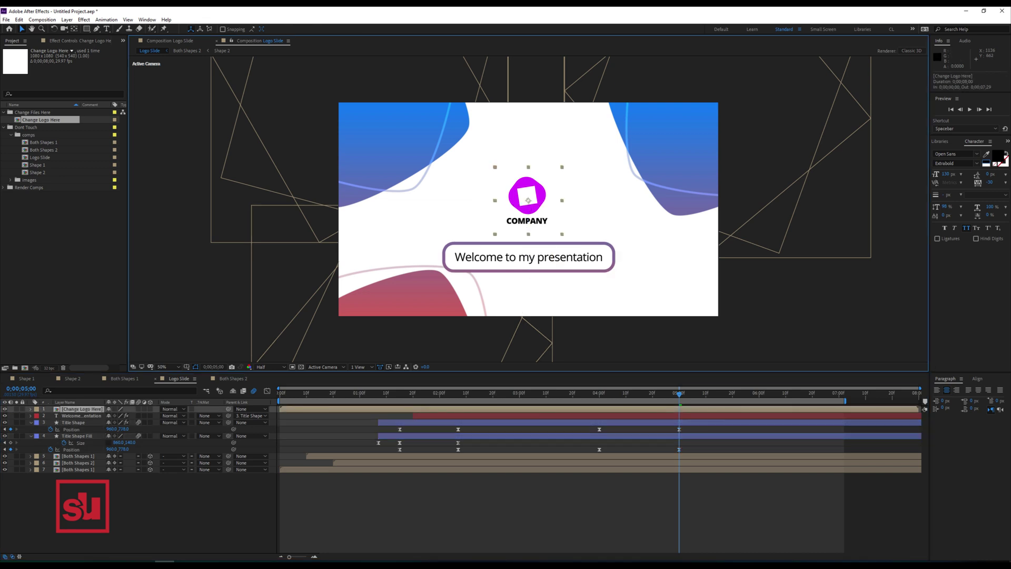
pyautogui.press('alt+KP_Add')
pyautogui.moveTo(535, 196); pyautogui.dragTo(536, 203)
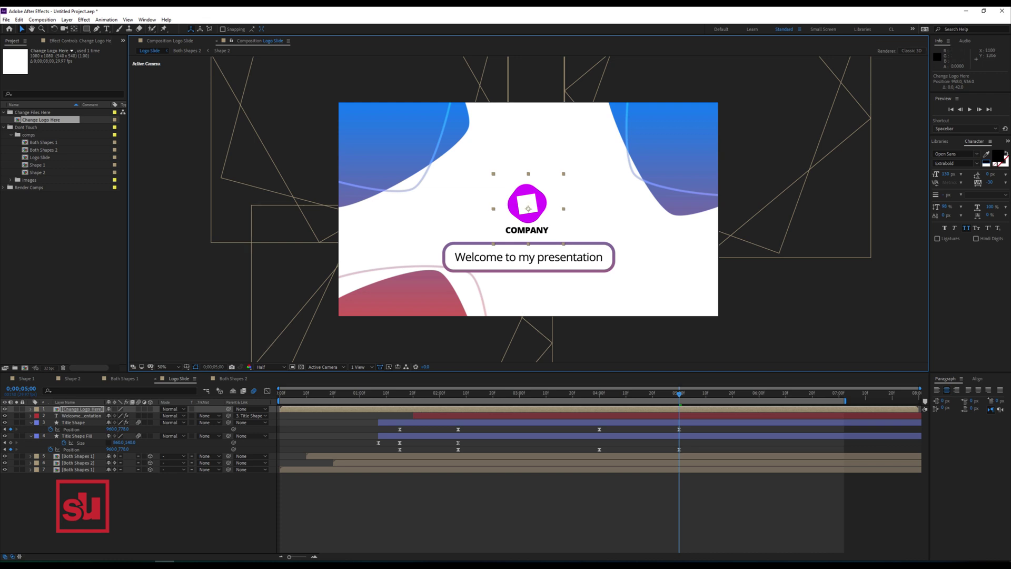
# Step: Shift the logo layer to start at 0;00;04;00 and set its position and rotation keyframes at 0;00;05;00
pyautogui.moveTo(298, 409); pyautogui.dragTo(617, 409)
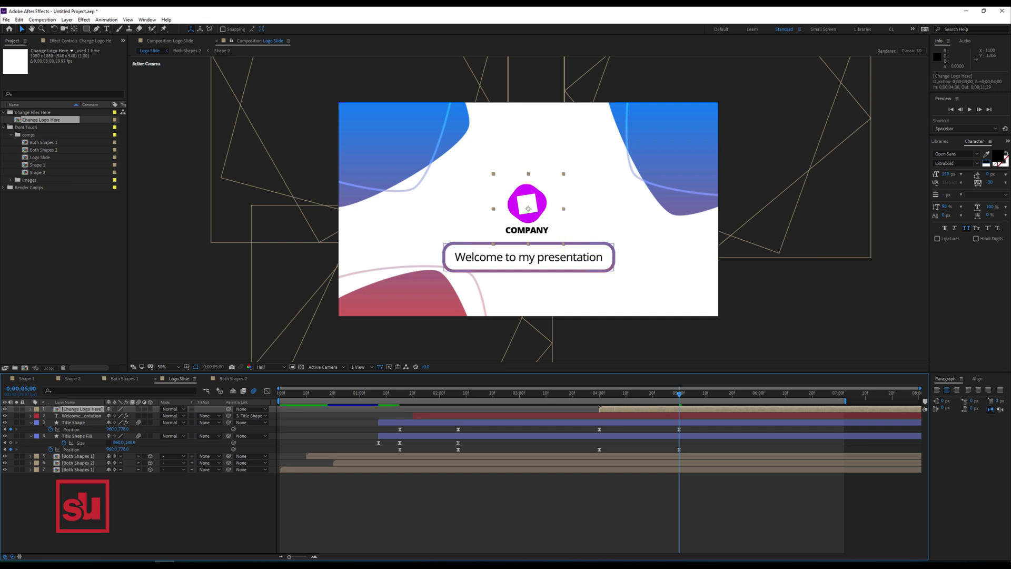
pyautogui.press('p')
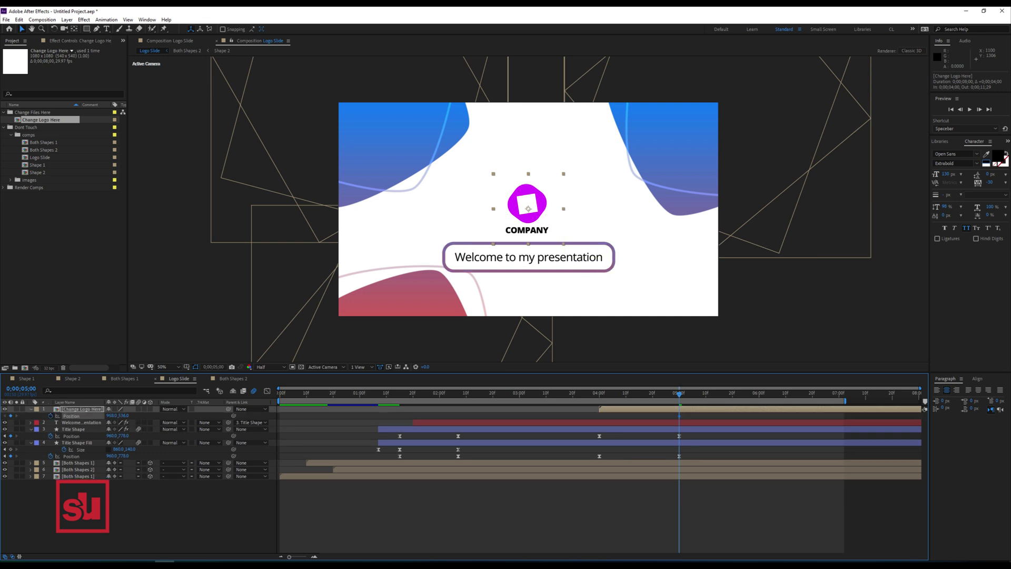
pyautogui.press('r')
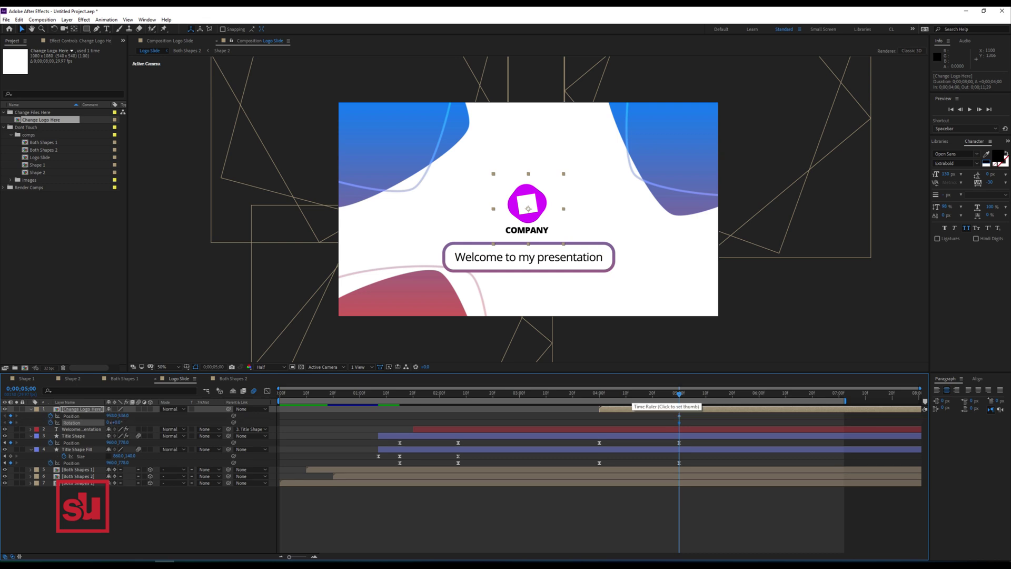
pyautogui.hotkey('shift', 'p')
# Step: At 0;00;04;00, lower the logo to a vertical position of about 744 and rotate it to -97°
pyautogui.press('i')
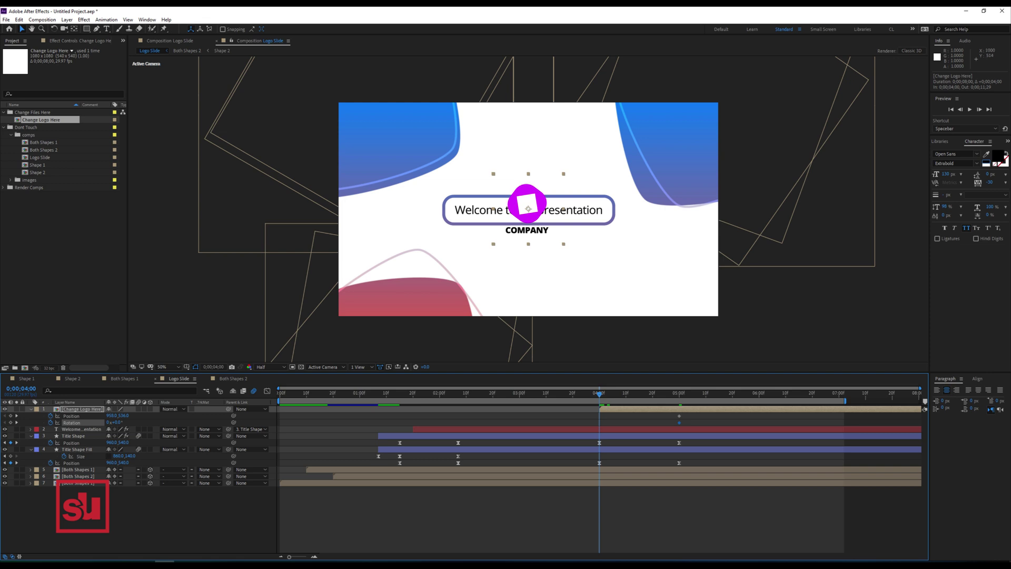
pyautogui.moveTo(536, 204); pyautogui.dragTo(538, 245)
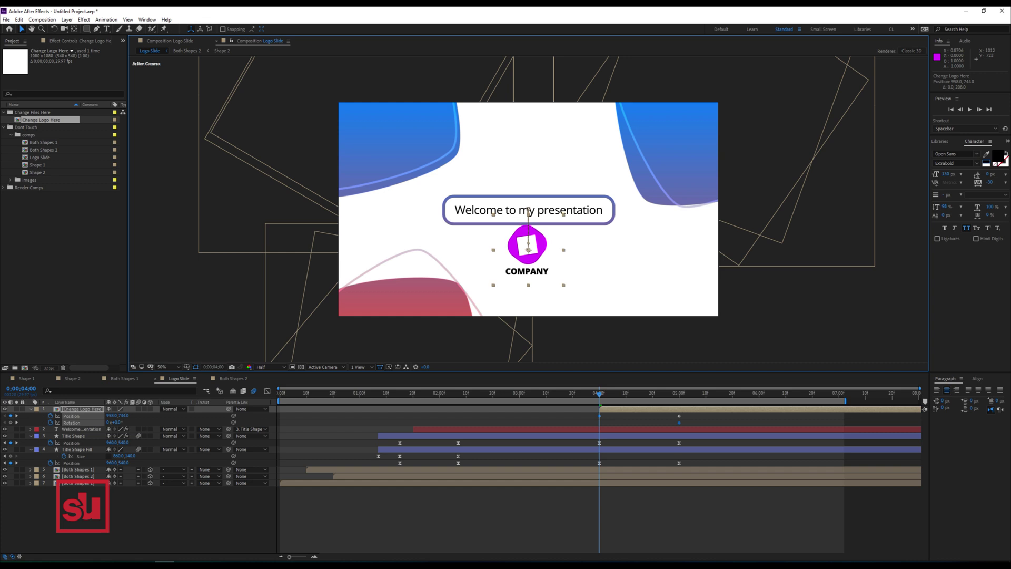
pyautogui.moveTo(119, 422); pyautogui.dragTo(68, 422)
# Step: Apply Easy Ease to all of the logo layer's position and rotation keyframes
pyautogui.moveTo(698, 412); pyautogui.dragTo(551, 431)
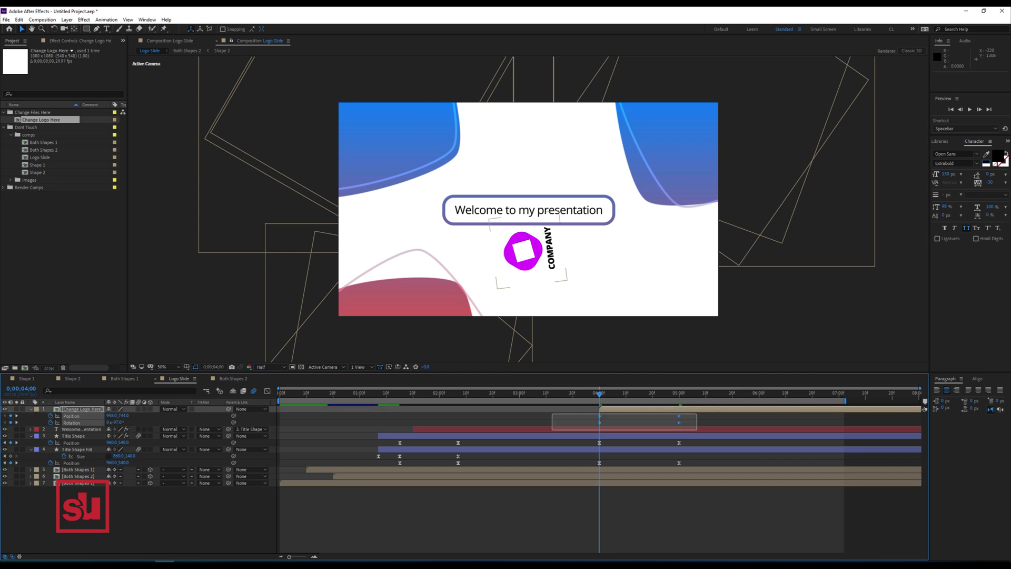
pyautogui.rightClick(599, 415)
pyautogui.moveTo(644, 512)
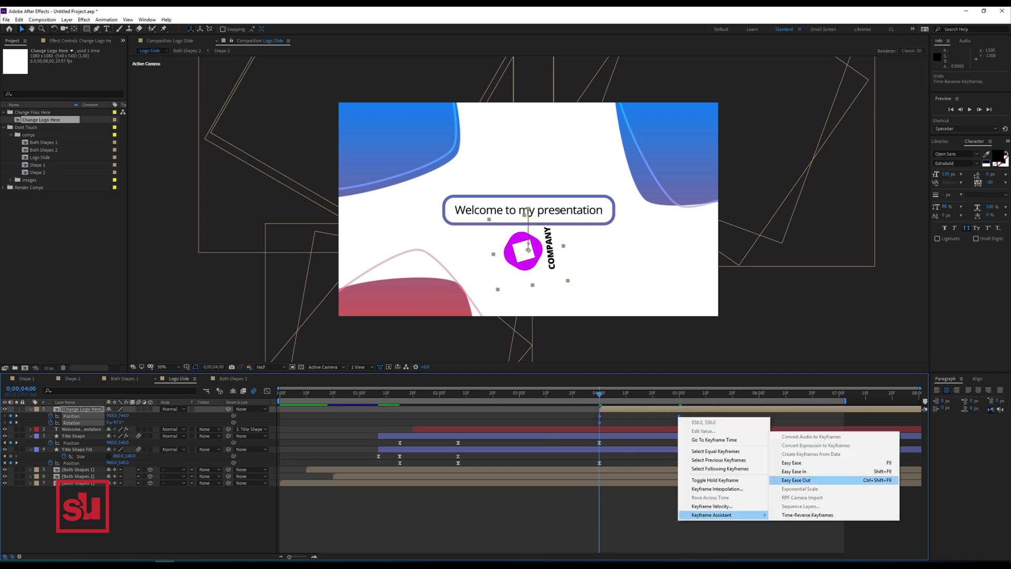
pyautogui.click(797, 480)
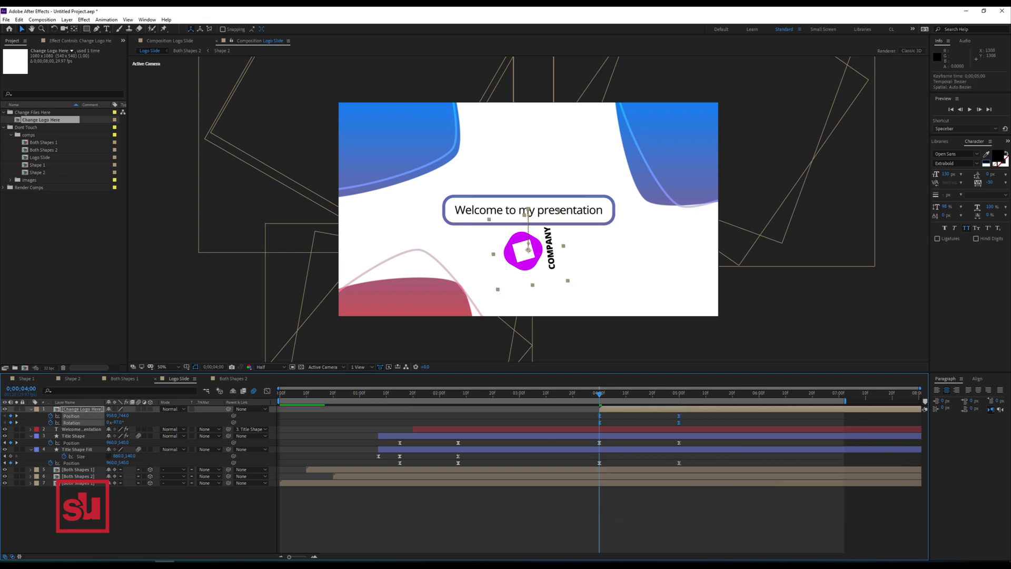
# Step: Shape the logo's speed curves for a fast start and slow finish, and start the work area just before its animation
pyautogui.click(267, 391)
pyautogui.moveTo(769, 477); pyautogui.dragTo(602, 528)
pyautogui.moveTo(666, 528); pyautogui.dragTo(643, 528)
pyautogui.click(267, 391)
pyautogui.moveTo(279, 401); pyautogui.dragTo(553, 400)
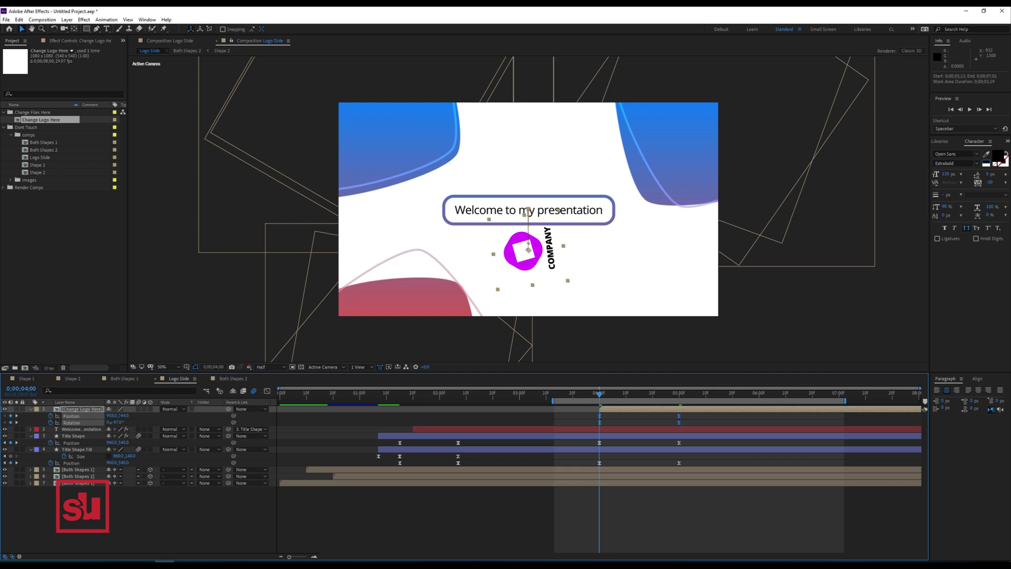
# Step: Draw a white rectangle covering most of the title bar and the area below it, and trim its layer to start at 0;00;04;00
pyautogui.click(87, 29)
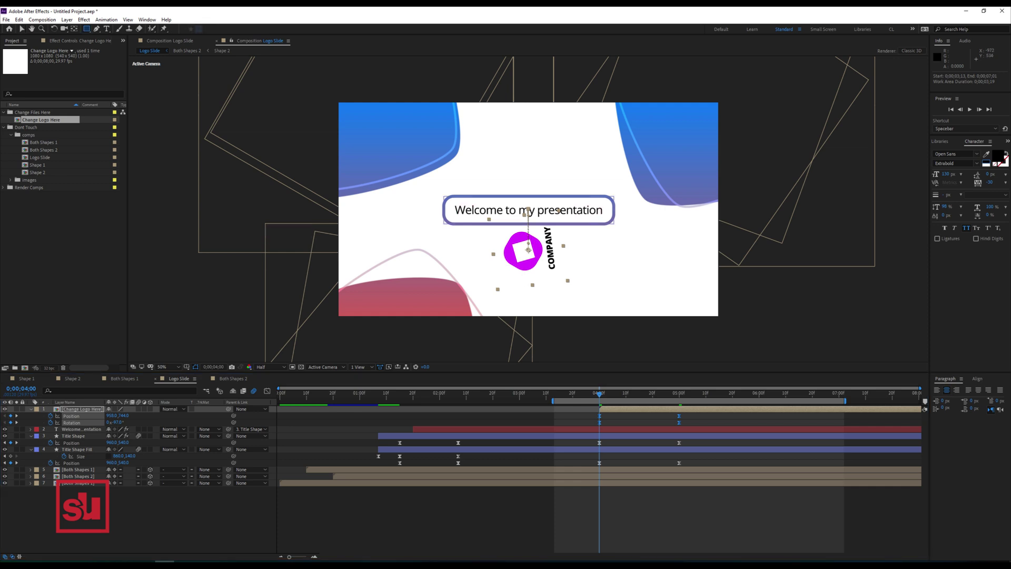
pyautogui.click(432, 519)
pyautogui.press('space')
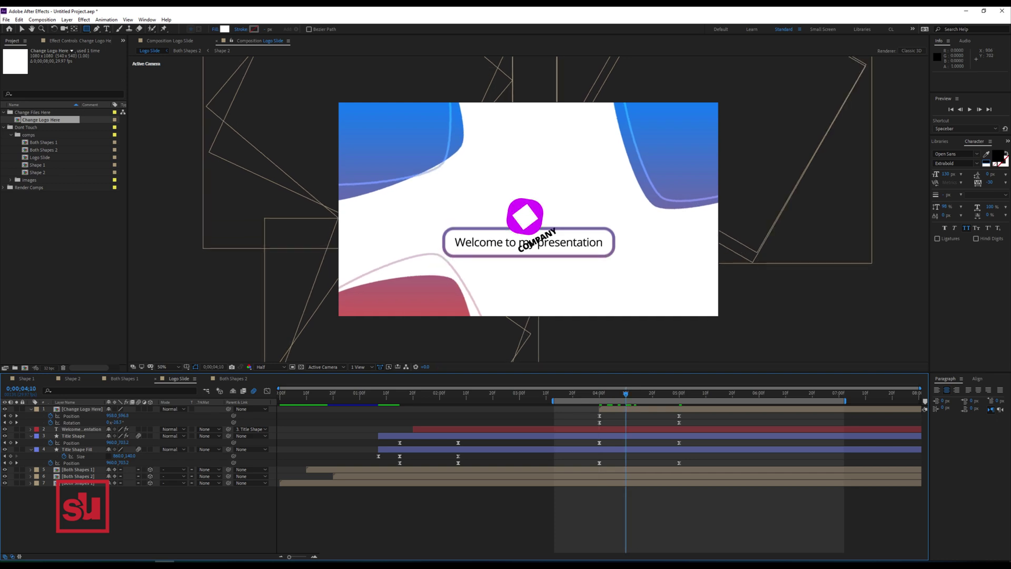
pyautogui.moveTo(447, 218)
pyautogui.mouseDown()
pyautogui.moveTo(621, 287)
pyautogui.moveTo(603, 290)
pyautogui.mouseUp()
pyautogui.moveTo(280, 409); pyautogui.dragTo(599, 409)
# Step: Rename the rectangle layer Logo Mask and use it as an alpha inverted matte for the Change Logo Here layer
pyautogui.press('Return')
pyautogui.write('L')
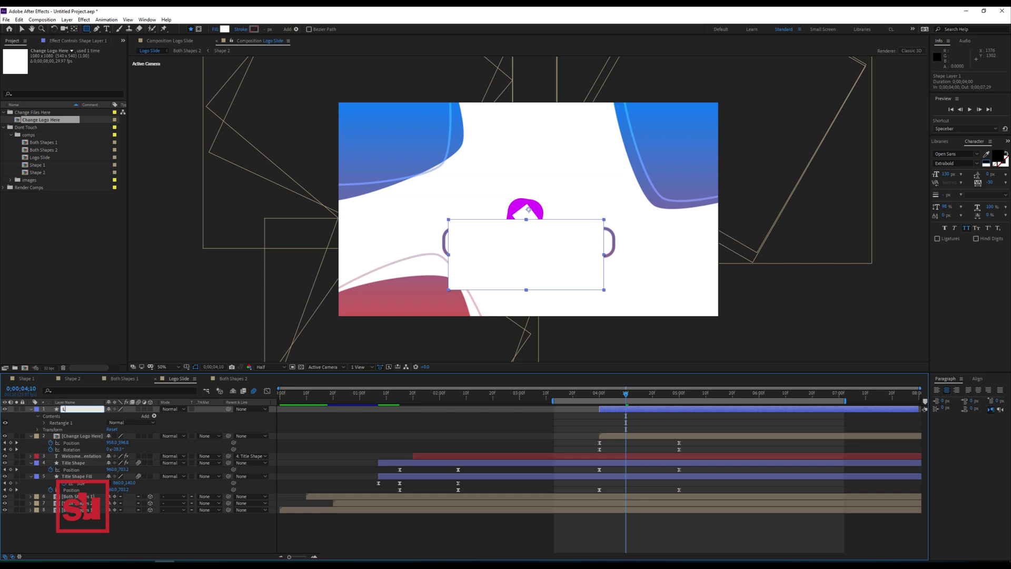
pyautogui.write('ogo Mask')
pyautogui.press('Return')
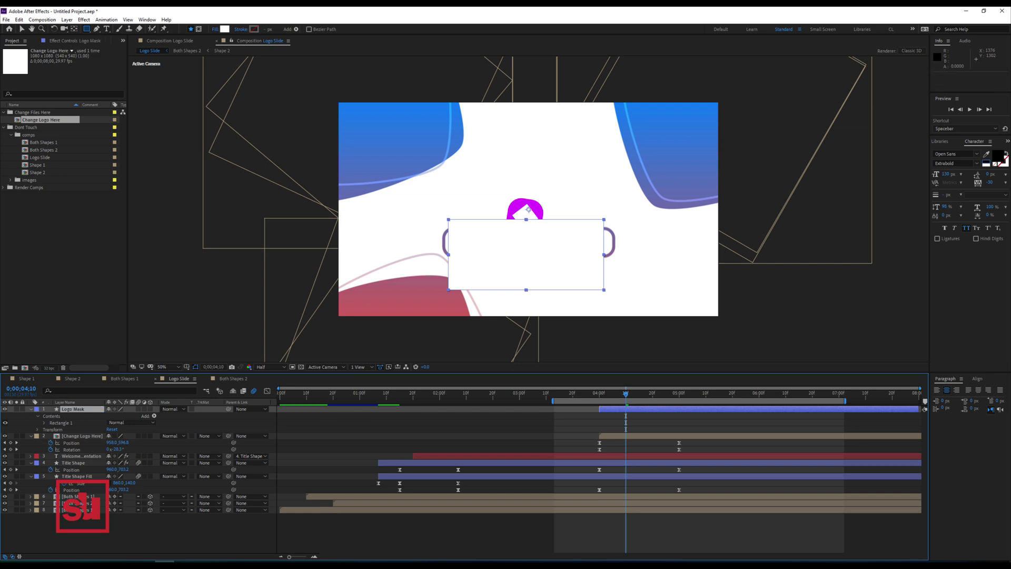
pyautogui.click(206, 436)
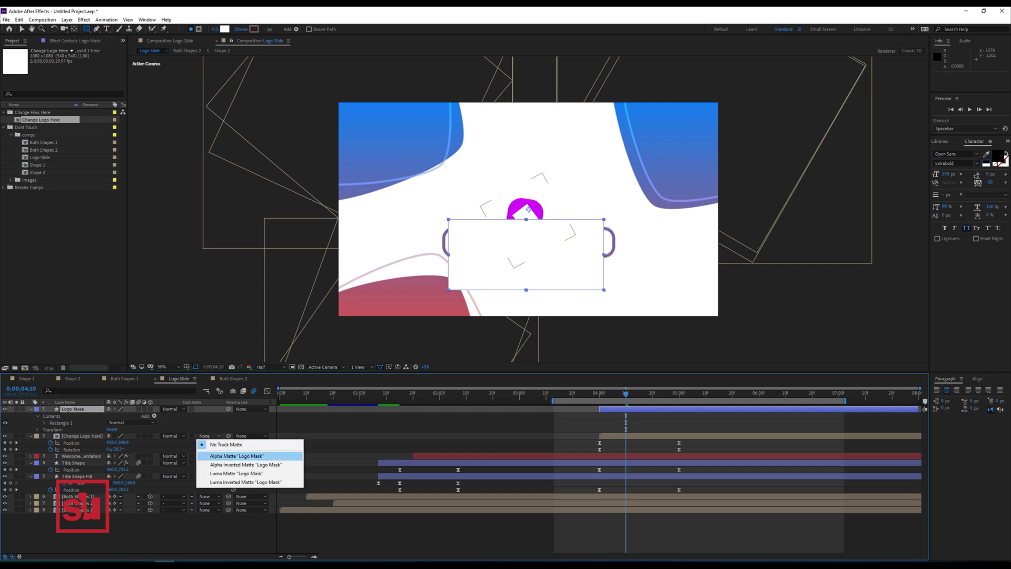
pyautogui.click(246, 465)
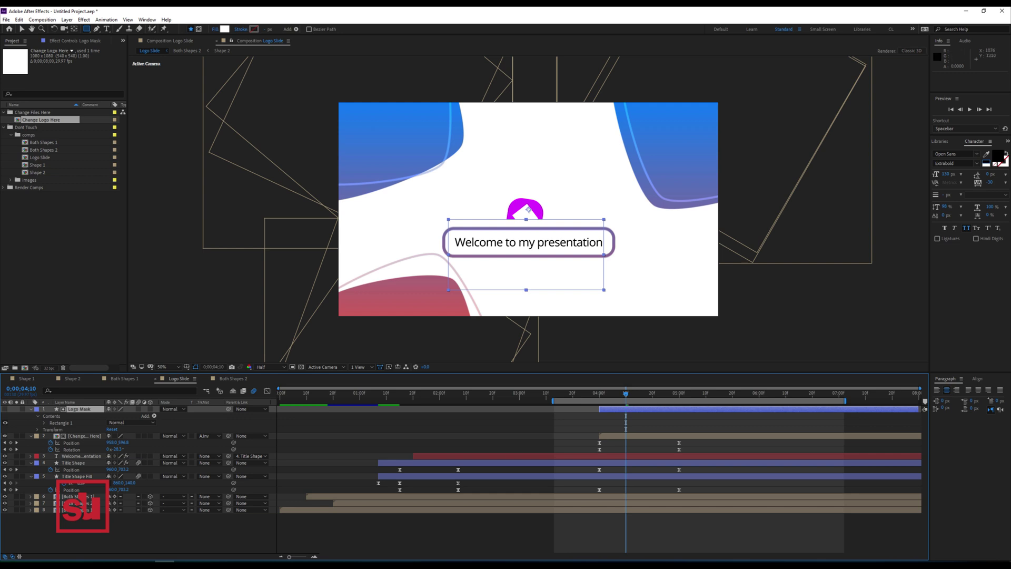
# Step: At 0;00;04;14, move Logo Mask down to position 960, 616 and set a position keyframe
pyautogui.moveTo(631, 394)
pyautogui.mouseDown()
pyautogui.moveTo(652, 394)
pyautogui.moveTo(612, 393)
pyautogui.mouseUp()
pyautogui.press('v')
pyautogui.moveTo(529, 210); pyautogui.dragTo(528, 224)
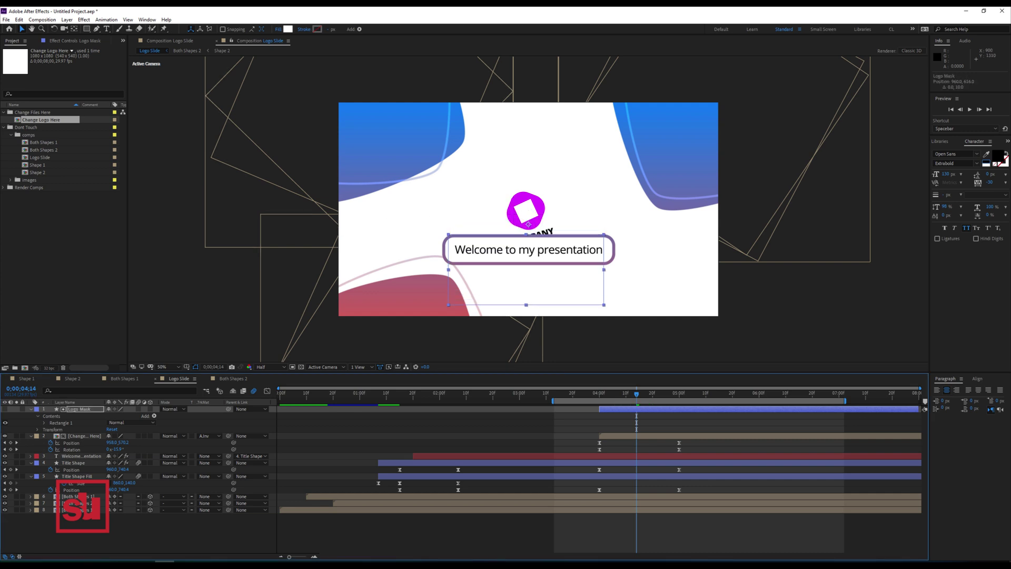
pyautogui.press('p')
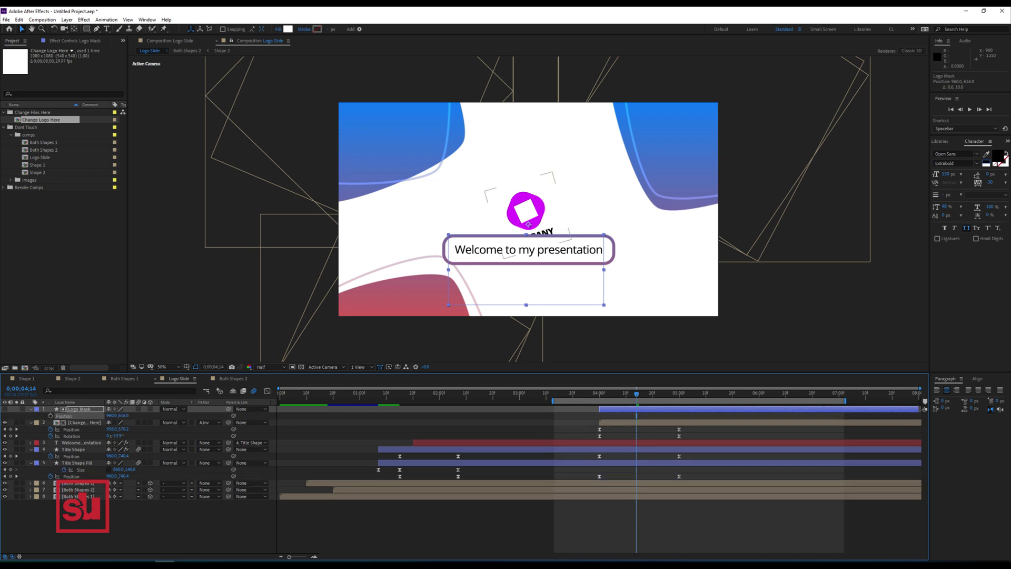
# Step: At 0;00;04;06, raise Logo Mask to position 960, 496 to keyframe its starting position
pyautogui.press('pageup')
pyautogui.press('pageup')
pyautogui.press('pageup')
pyautogui.press('pageup')
pyautogui.press('pageup')
pyautogui.press('pageup')
pyautogui.press('pageup')
pyautogui.press('pageup')
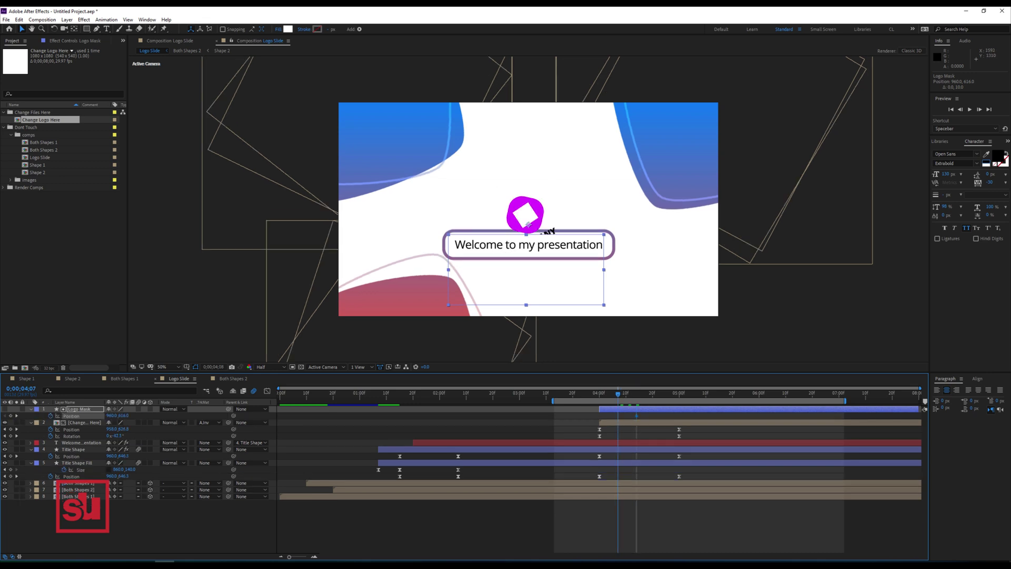
pyautogui.hotkey('shift', 'Up')
pyautogui.hotkey('shift', 'Up')
pyautogui.hotkey('shift', 'Up')
pyautogui.hotkey('shift', 'Up')
pyautogui.hotkey('shift', 'Up')
pyautogui.hotkey('shift', 'Up')
pyautogui.hotkey('shift', 'Up')
pyautogui.hotkey('shift', 'Up')
pyautogui.hotkey('shift', 'Up')
pyautogui.hotkey('shift', 'Up')
pyautogui.hotkey('shift', 'Up')
pyautogui.hotkey('shift', 'Up')
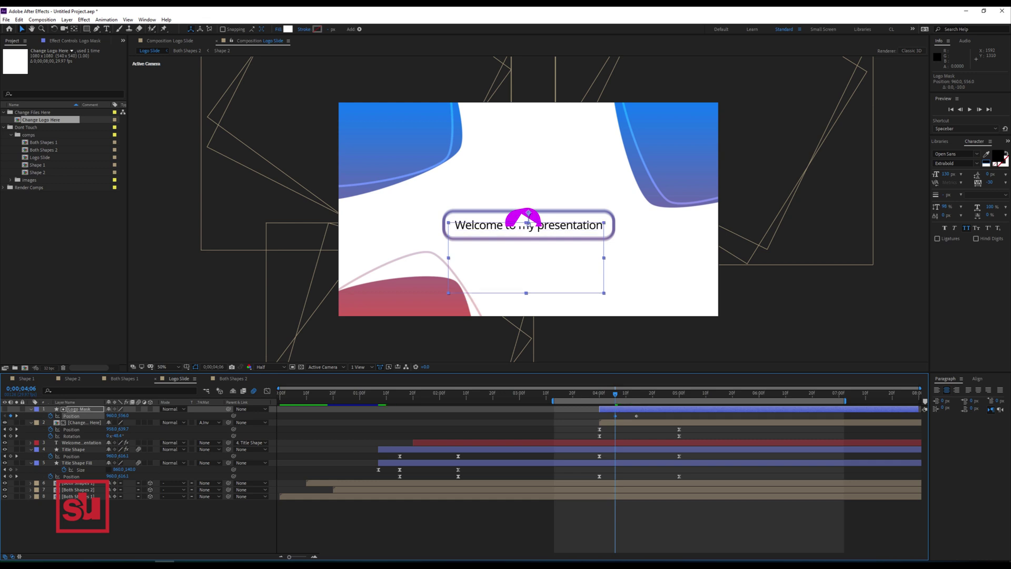
# Step: Move Logo Mask's second position keyframe to 0;00;05;00 and lower the mask there to position 960, 636
pyautogui.press('pagedown')
pyautogui.press('pagedown')
pyautogui.press('pagedown')
pyautogui.press('pagedown')
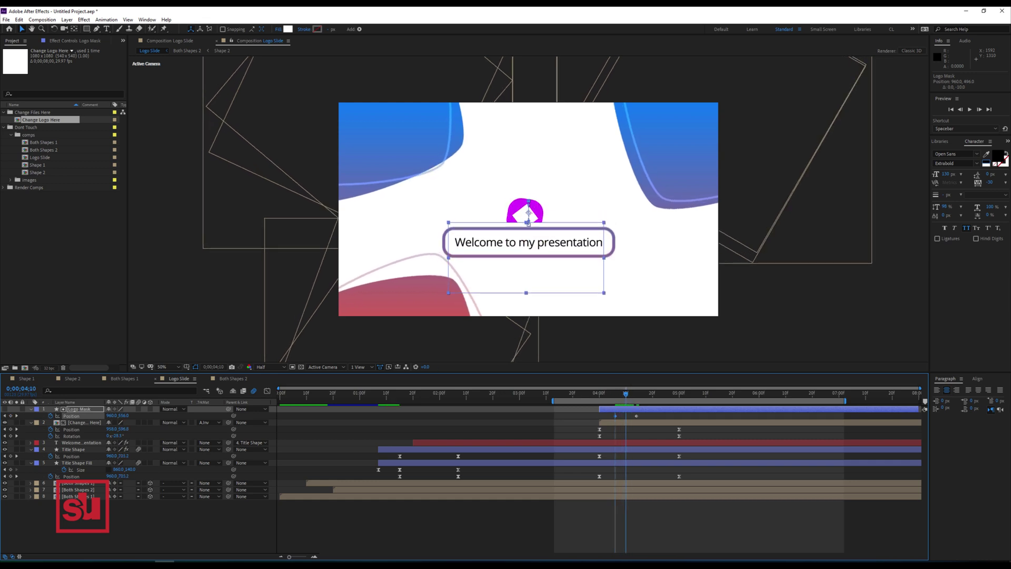
pyautogui.press('pagedown')
pyautogui.press('pagedown')
pyautogui.press('pagedown')
pyautogui.press('pagedown')
pyautogui.press('pagedown')
pyautogui.press('pagedown')
pyautogui.press('pagedown')
pyautogui.press('pagedown')
pyautogui.press('pagedown')
pyautogui.press('pagedown')
pyautogui.press('pagedown')
pyautogui.press('pagedown')
pyautogui.press('pagedown')
pyautogui.press('pagedown')
pyautogui.press('pagedown')
pyautogui.press('pagedown')
pyautogui.press('pagedown')
pyautogui.press('pagedown')
pyautogui.press('pagedown')
pyautogui.press('pagedown')
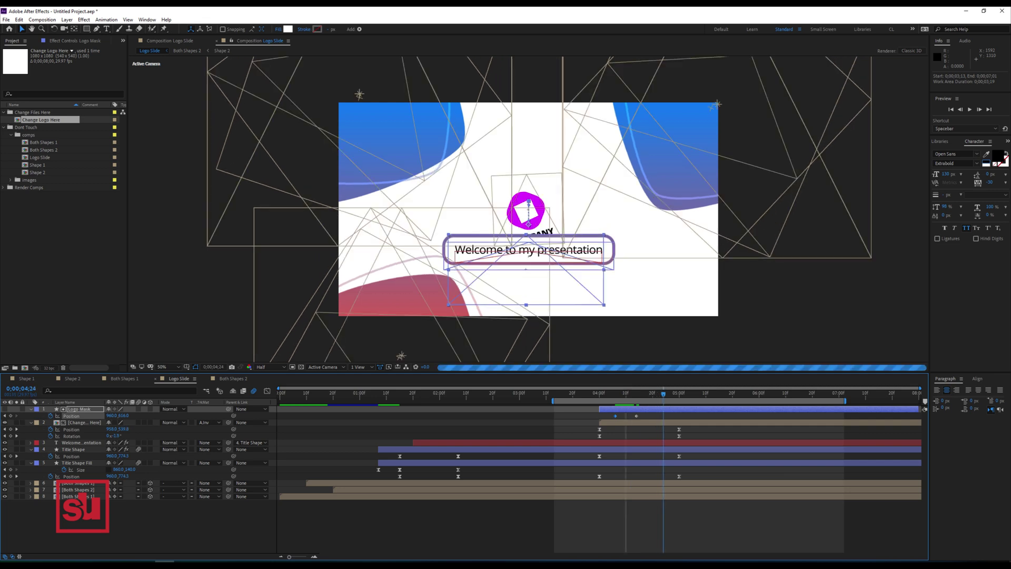
pyautogui.moveTo(636, 416); pyautogui.dragTo(678, 416)
pyautogui.hotkey('shift', 'Down')
pyautogui.hotkey('shift', 'Down')
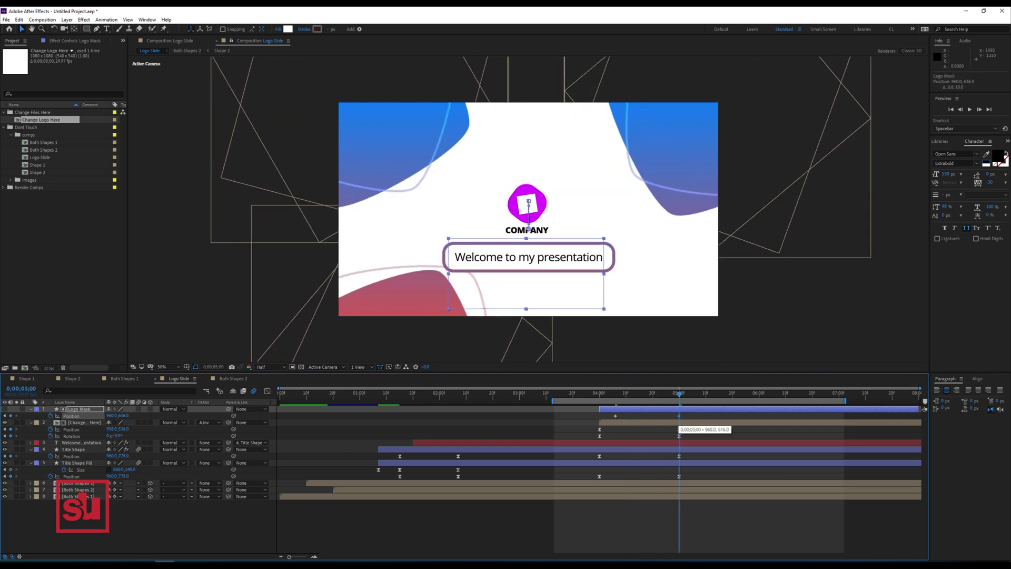
# Step: Move Logo Mask's first position keyframe to 0;00;04;00 and raise the mask there to position 960, 416
pyautogui.hotkey('shift', 'pageup')
pyautogui.hotkey('shift', 'pageup')
pyautogui.hotkey('shift', 'pageup')
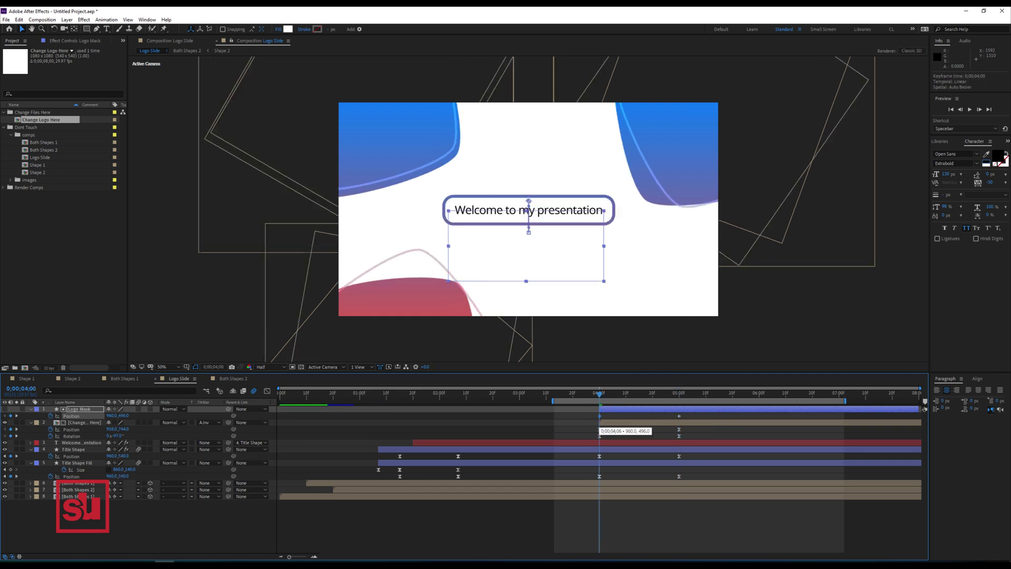
pyautogui.hotkey('shift', 'Up')
pyautogui.hotkey('shift', 'Up')
pyautogui.hotkey('shift', 'Up')
pyautogui.hotkey('shift', 'Up')
pyautogui.hotkey('shift', 'Up')
pyautogui.hotkey('shift', 'Up')
pyautogui.hotkey('shift', 'Up')
pyautogui.hotkey('shift', 'Up')
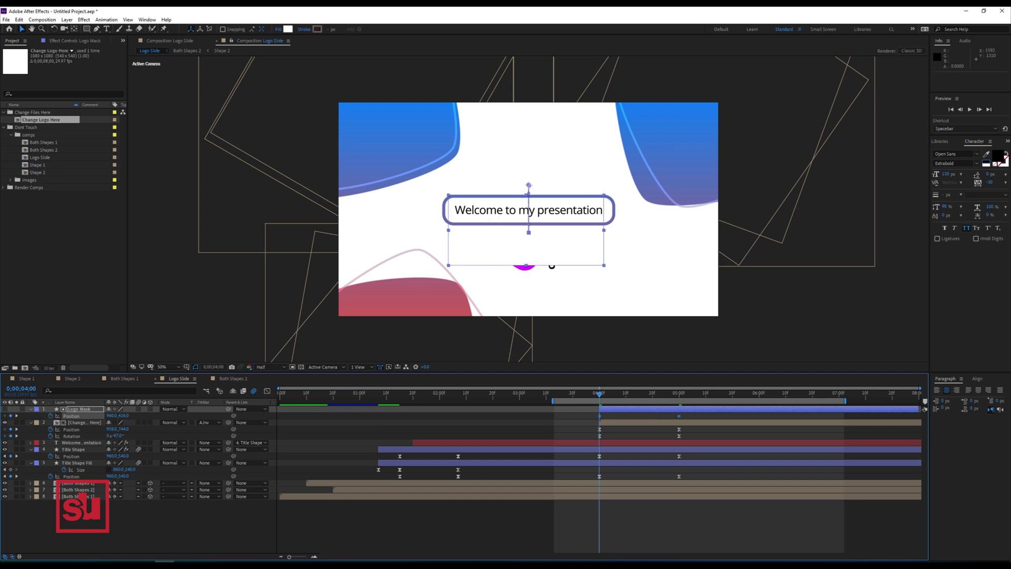
# Step: Apply Easy Ease to Logo Mask's position keyframes, shape their speed curve for a fast start and slow finish, and preview the result
pyautogui.rightClick(679, 415)
pyautogui.moveTo(713, 515)
pyautogui.click(790, 463)
pyautogui.click(267, 391)
pyautogui.moveTo(559, 503); pyautogui.dragTo(716, 540)
pyautogui.moveTo(613, 529); pyautogui.dragTo(604, 528)
pyautogui.moveTo(665, 528); pyautogui.dragTo(645, 529)
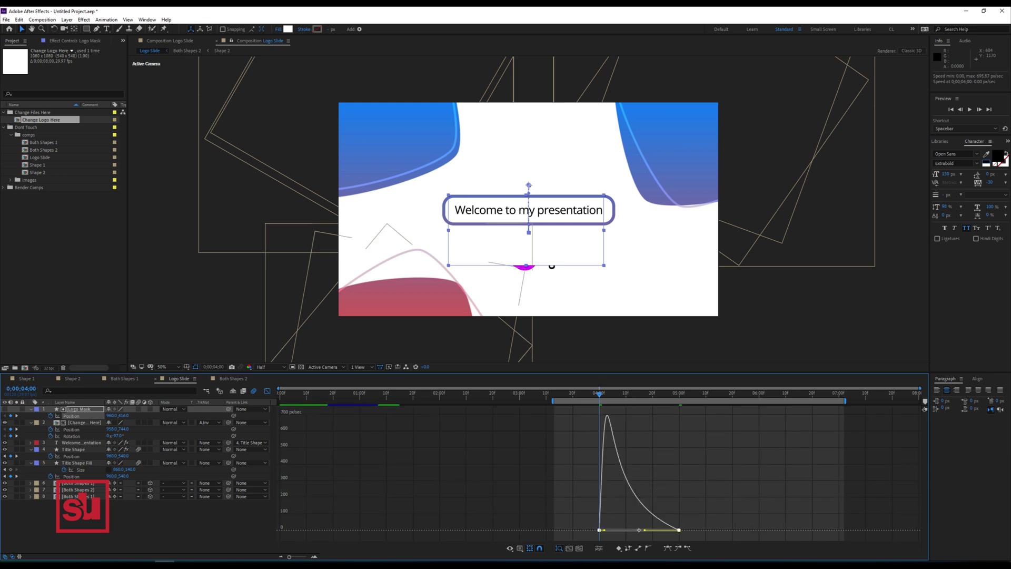
pyautogui.press('space')
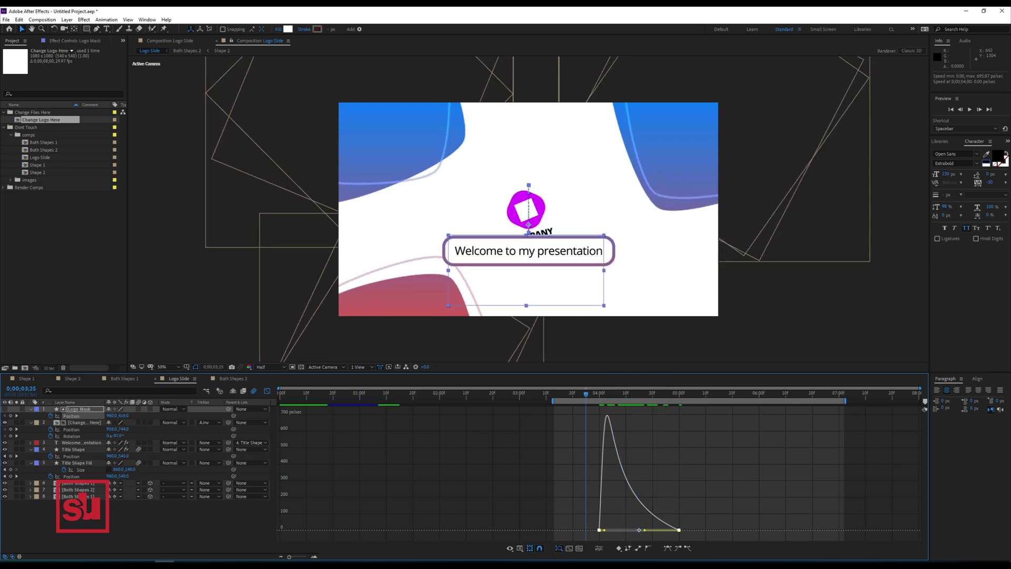
pyautogui.press('space')
pyautogui.hotkey('shift', 'F3')
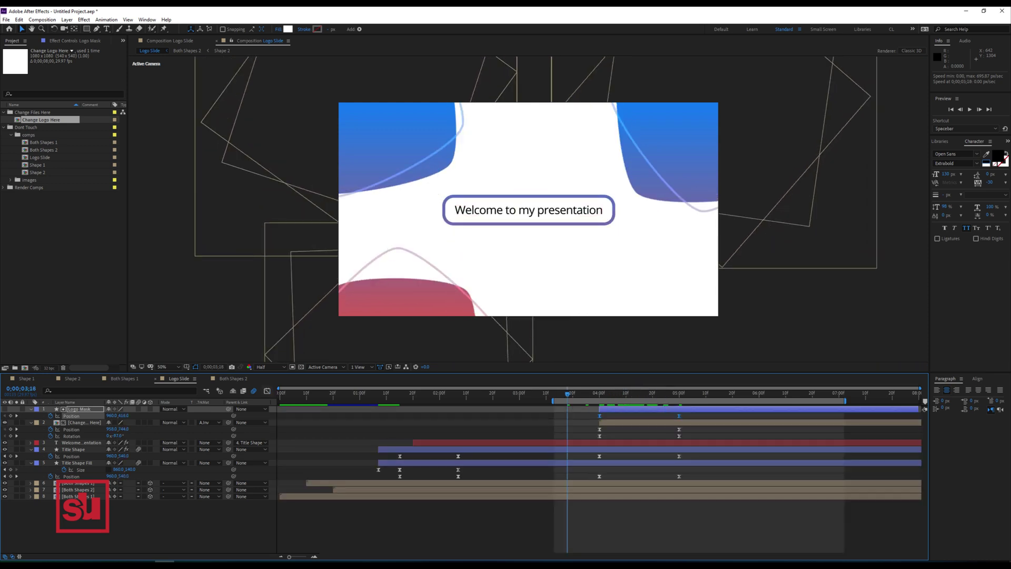
# Step: Trim the start of the Change Logo Here layer to 0;00;04;03 and extend the work area back to the composition's beginning
pyautogui.press('space')
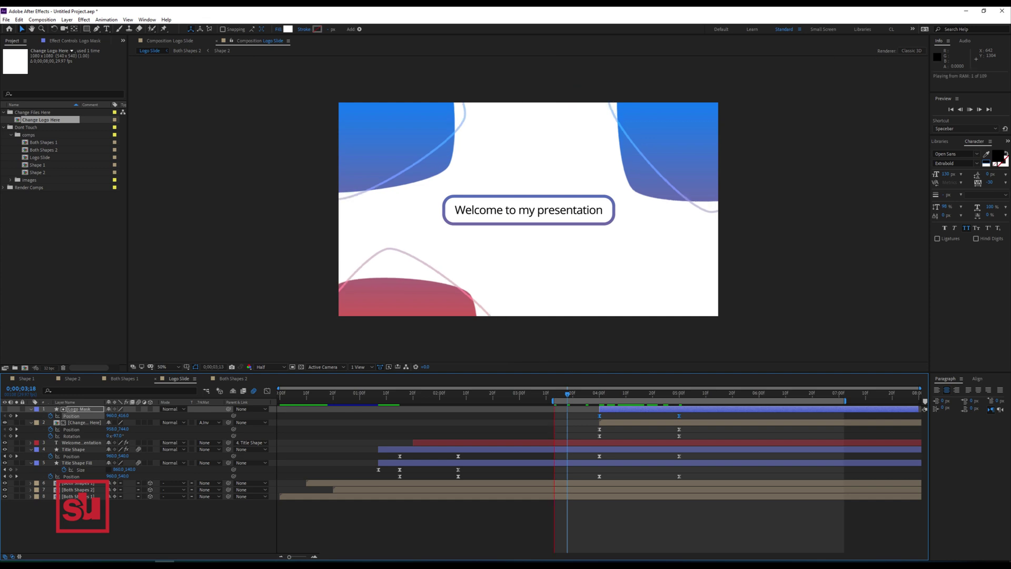
pyautogui.press('space')
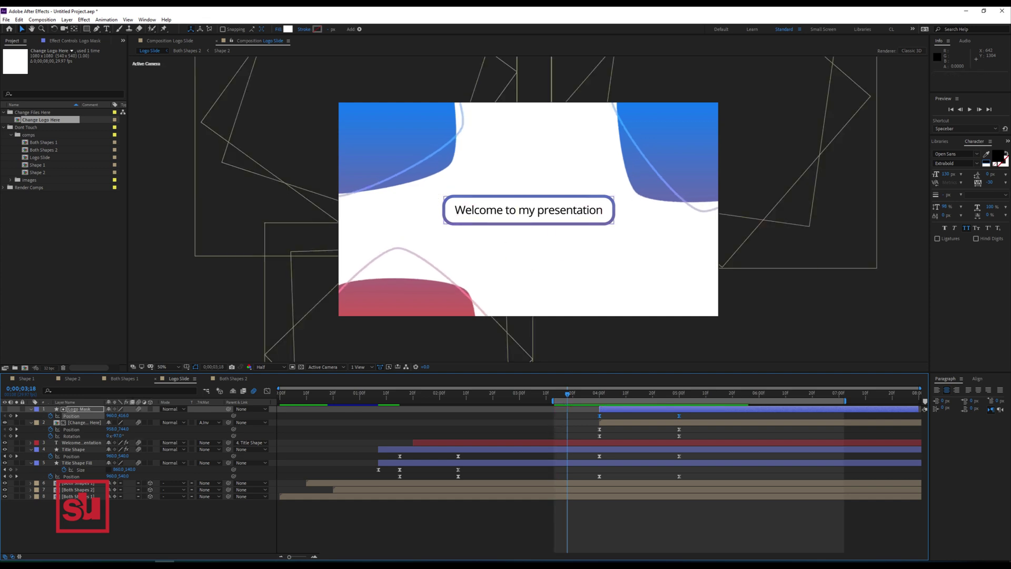
pyautogui.moveTo(568, 394); pyautogui.dragTo(640, 423)
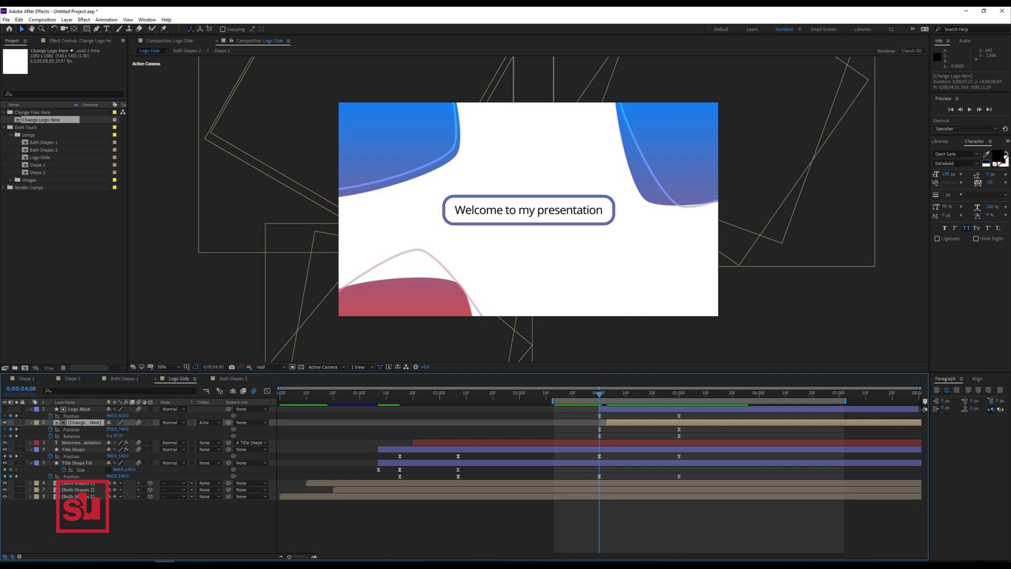
pyautogui.moveTo(554, 401); pyautogui.dragTo(279, 401)
# Step: Close every open composition timeline except Both Shapes 2
pyautogui.click(51, 379)
pyautogui.click(51, 378)
pyautogui.click(6, 378)
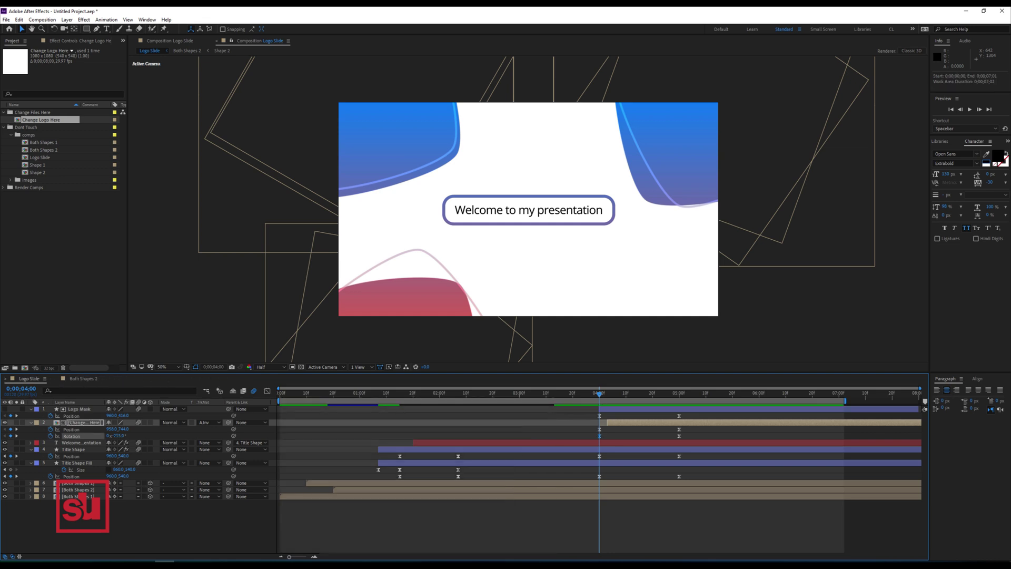
pyautogui.click(6, 378)
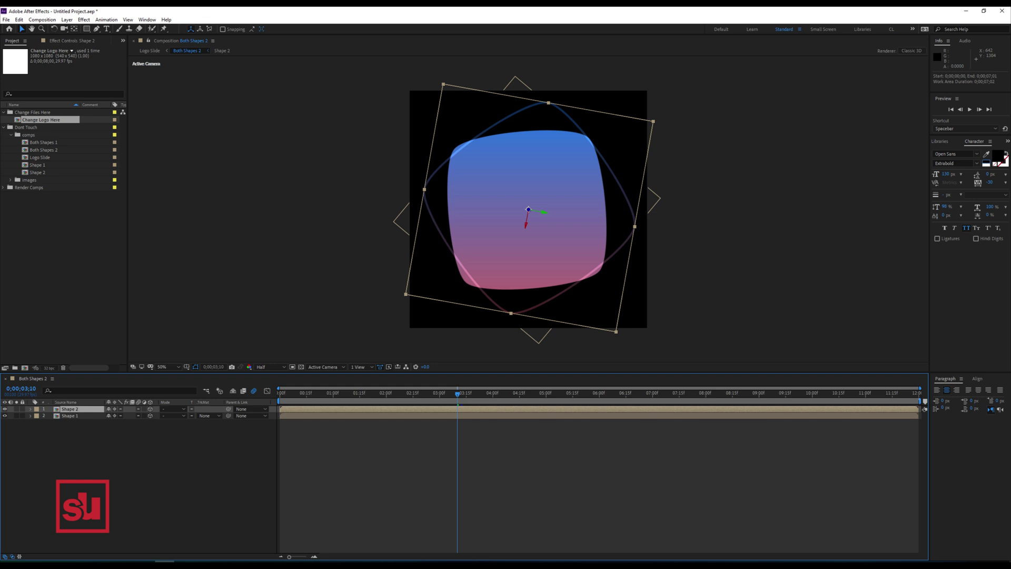
# Step: Create a new composition named Corporate Promo with a duration of 0;00;38;00
pyautogui.rightClick(20, 233)
pyautogui.click(42, 236)
pyautogui.write('Corporate')
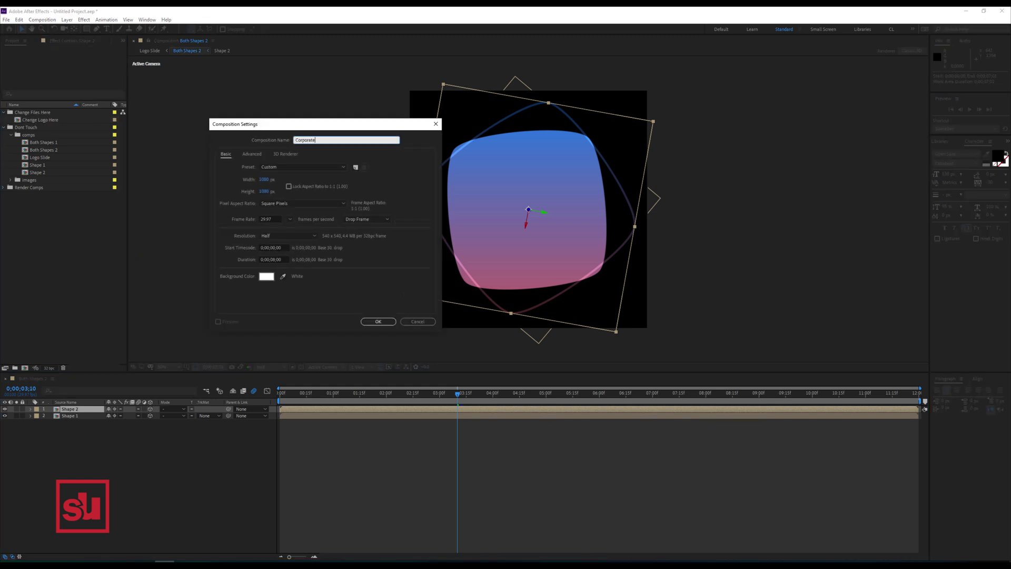
pyautogui.write(' Promo')
pyautogui.click(273, 259)
pyautogui.press('BackSpace')
pyautogui.write('3')
pyautogui.press('Return')
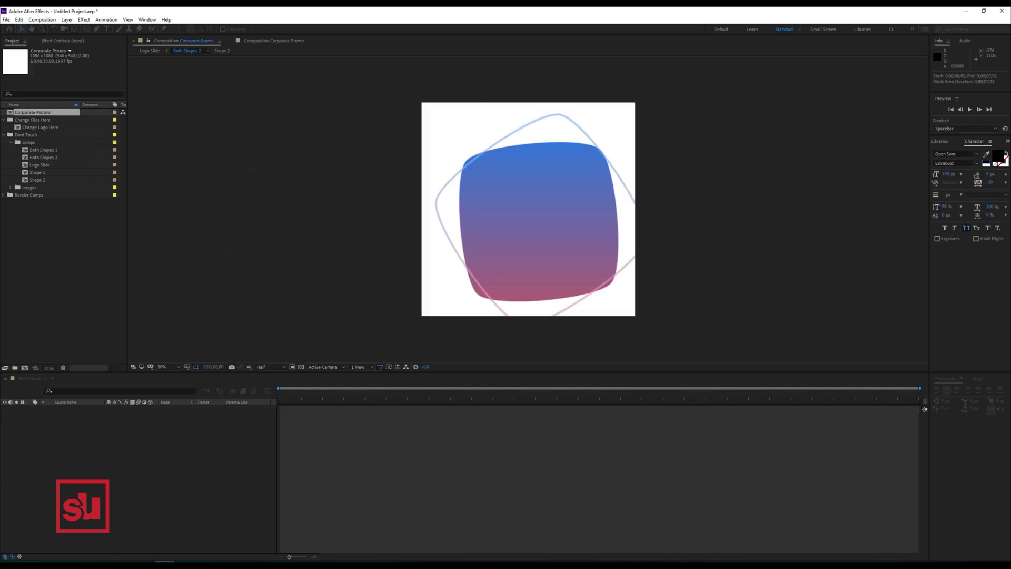
# Step: Change the Corporate Promo composition's width to 1920 px
pyautogui.click(19, 19)
pyautogui.moveTo(42, 19)
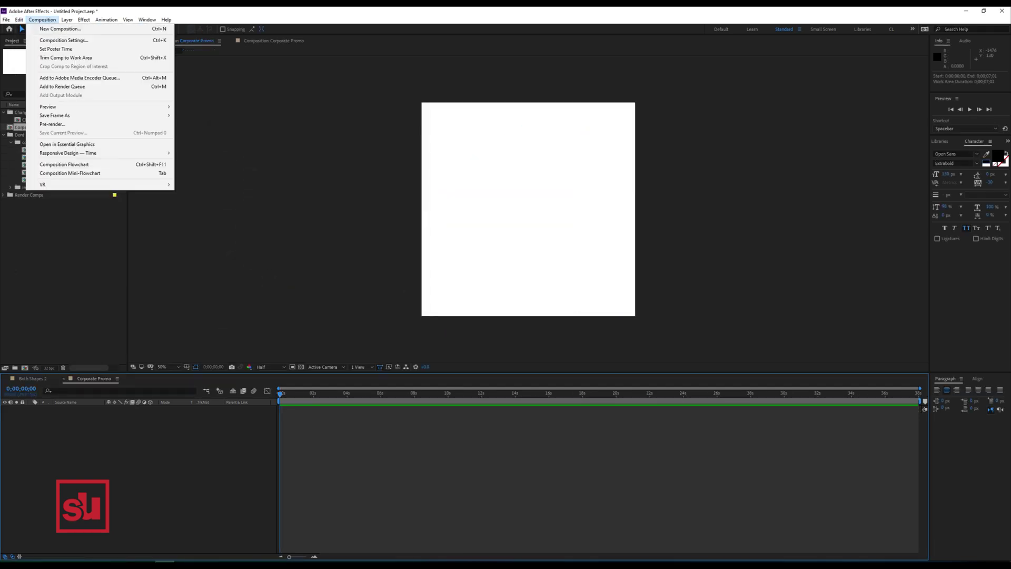
pyautogui.click(58, 38)
pyautogui.click(264, 191)
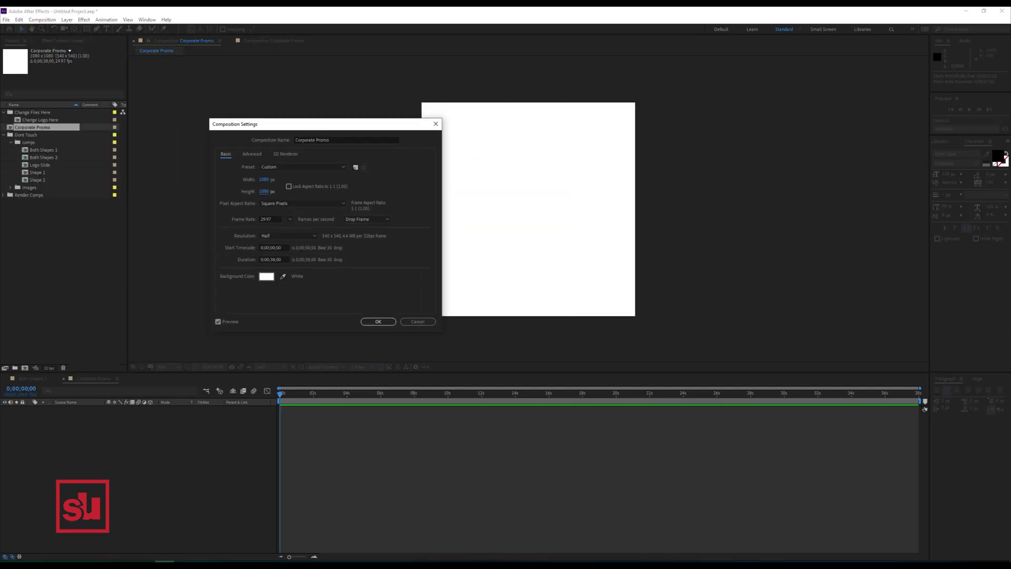
pyautogui.click(265, 180)
pyautogui.write('1920')
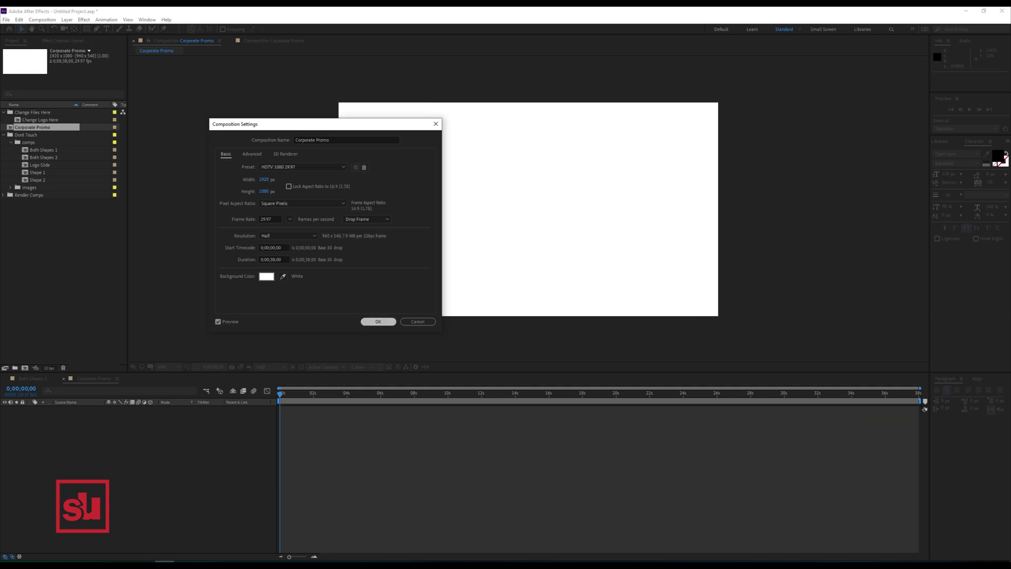
pyautogui.click(378, 322)
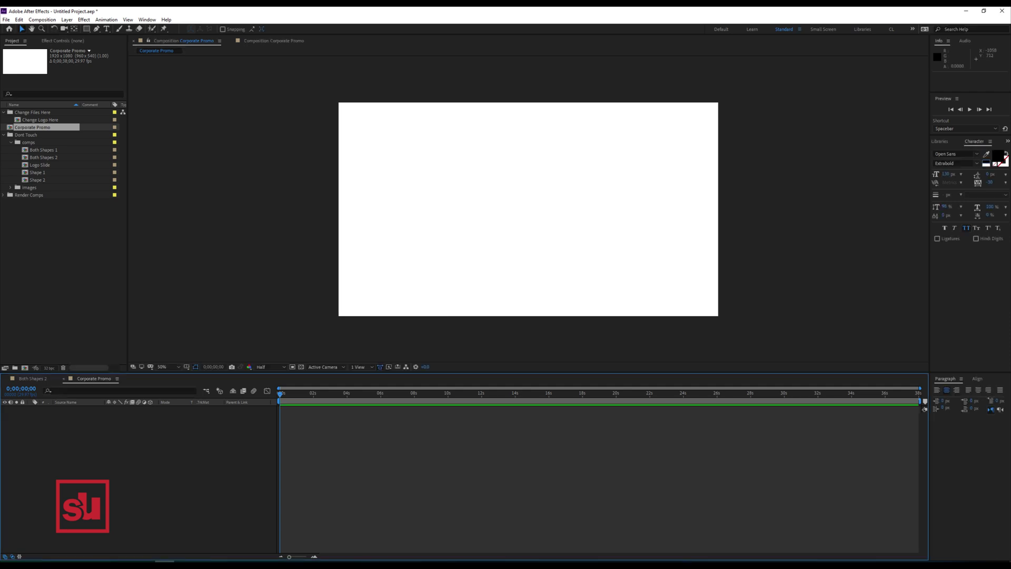
# Step: Add the Logo Slide composition as a layer at the start of Corporate Promo and scrub through it
pyautogui.moveTo(40, 165); pyautogui.dragTo(71, 426)
pyautogui.moveTo(281, 393); pyautogui.dragTo(303, 394)
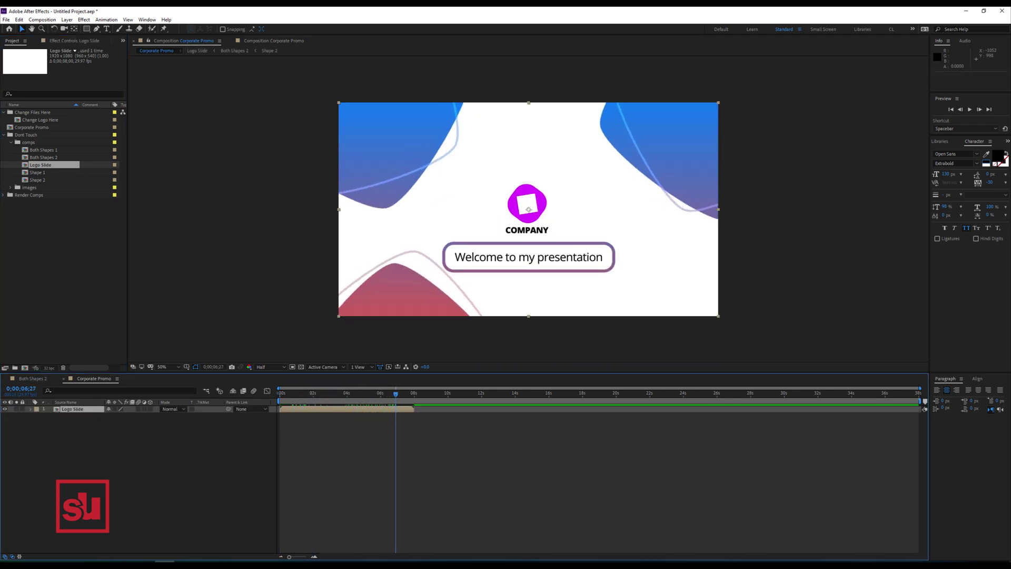
pyautogui.click(4, 135)
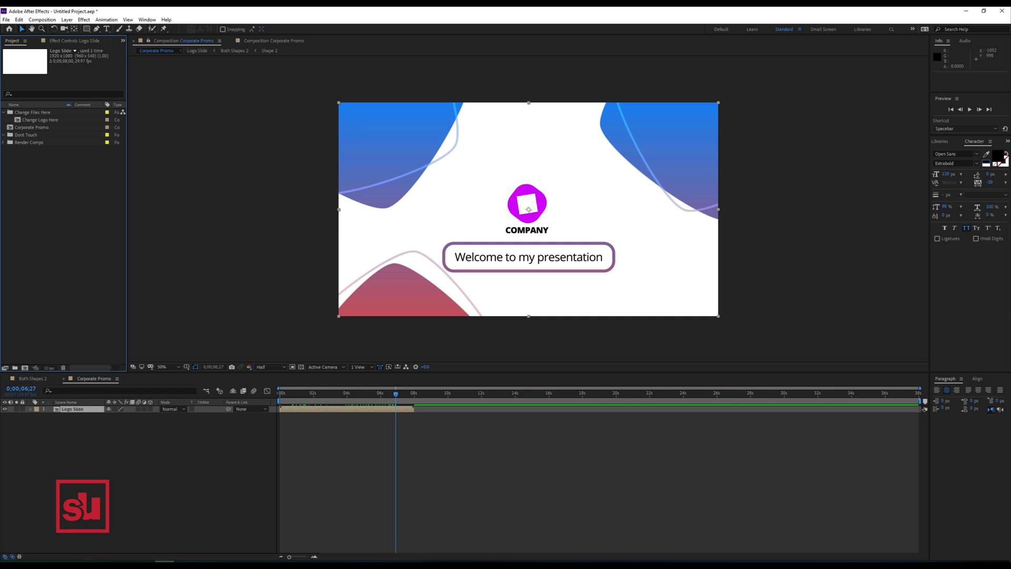
pyautogui.click(3, 134)
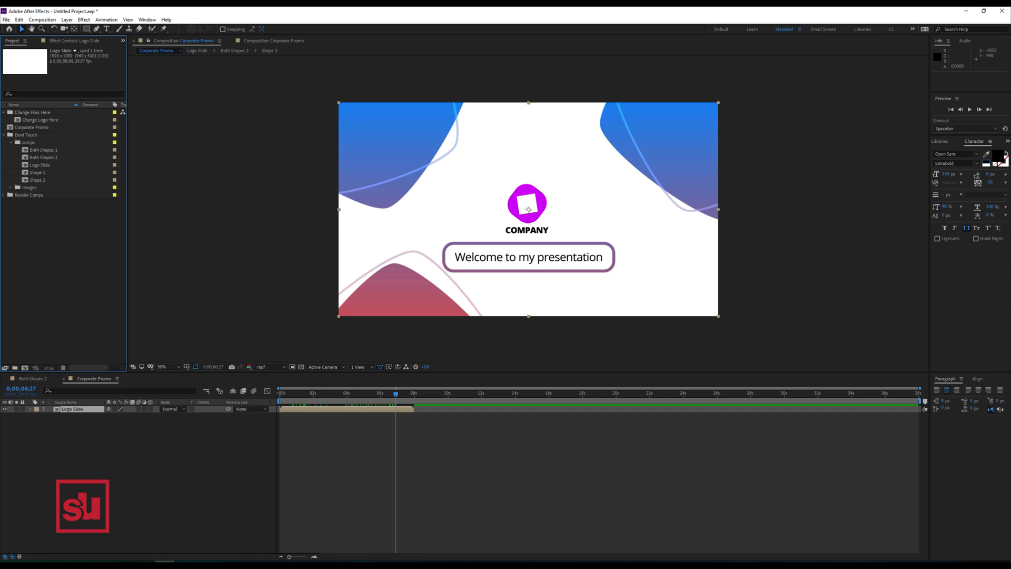
# Step: Duplicate the Logo Slide composition and rename the copy Description Slide
pyautogui.click(40, 165)
pyautogui.hotkey('ctrl', 'd')
pyautogui.press('Return')
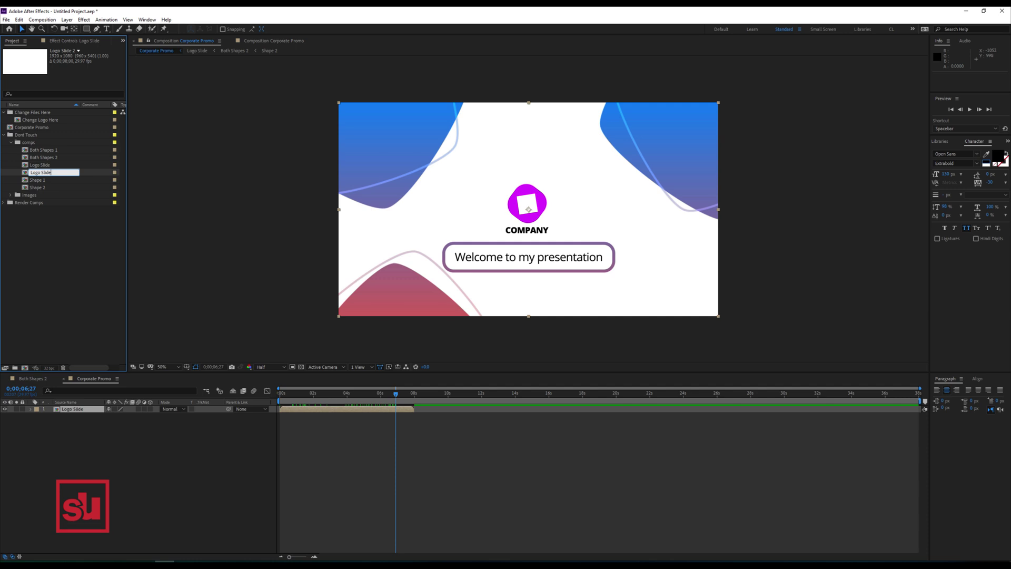
pyautogui.doubleClick(35, 173)
pyautogui.write('Description')
pyautogui.press('Return')
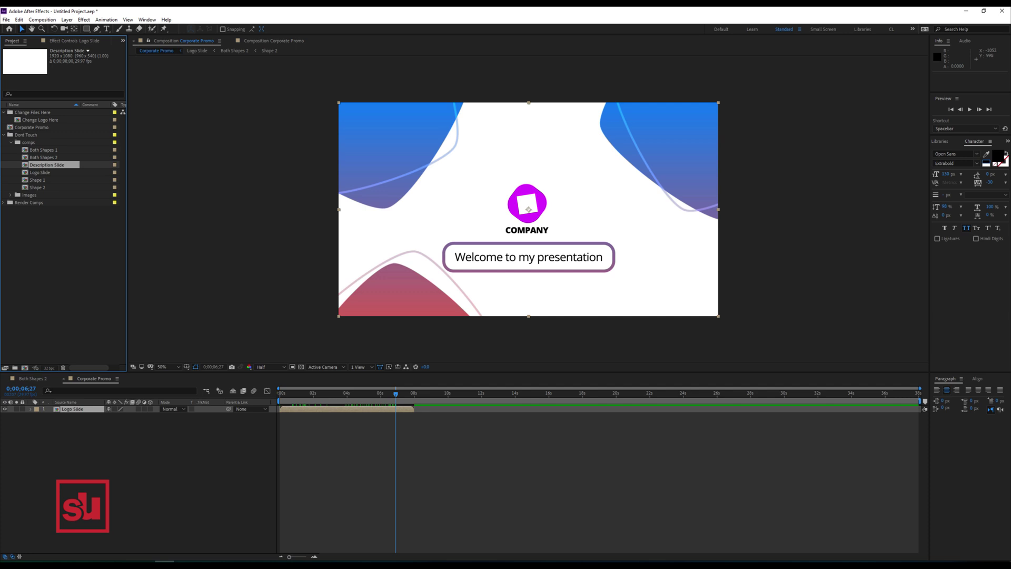
# Step: Create a folder named Slides inside the comps folder and move Description Slide and Logo Slide into it
pyautogui.click(29, 142)
pyautogui.click(14, 368)
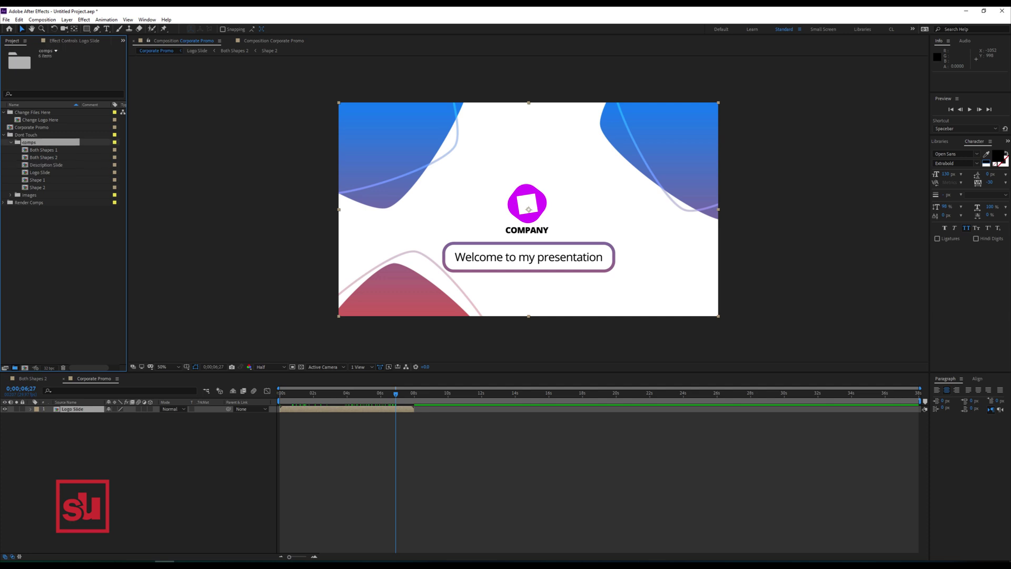
pyautogui.write('Slides')
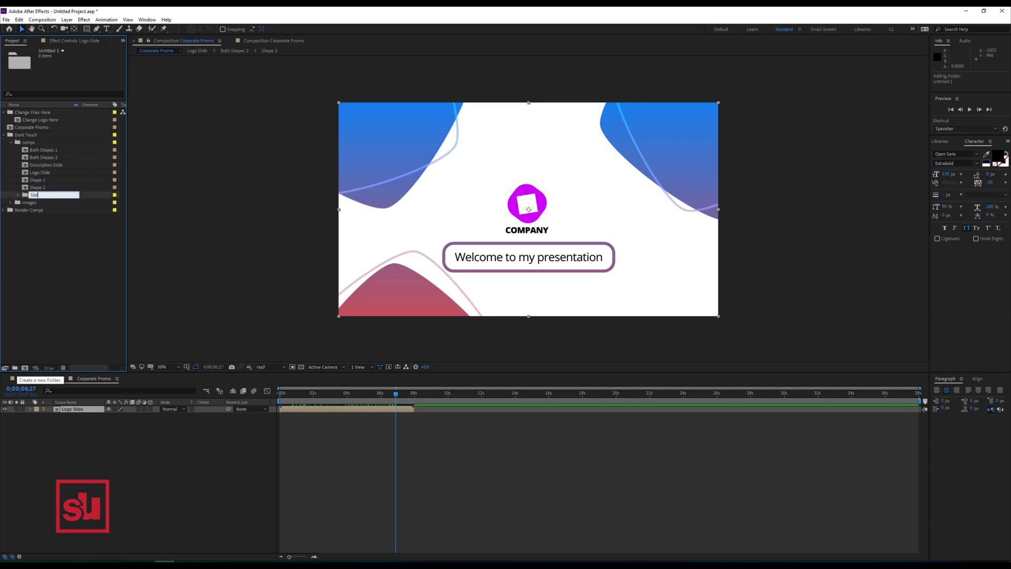
pyautogui.press('Return')
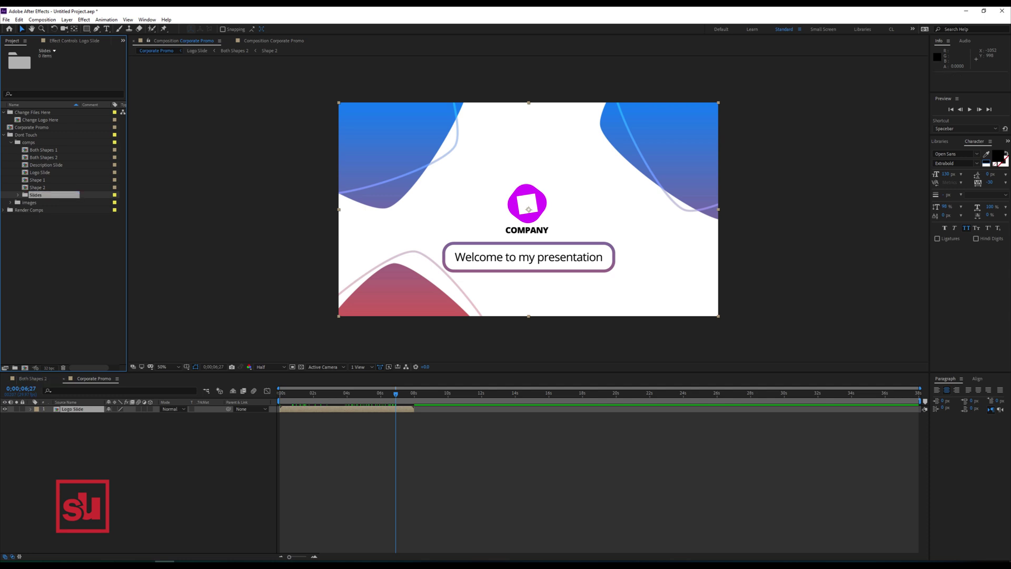
pyautogui.click(46, 165)
pyautogui.keyDown('shift'); pyautogui.click(40, 172); pyautogui.keyUp('shift')
pyautogui.moveTo(40, 172); pyautogui.dragTo(36, 195)
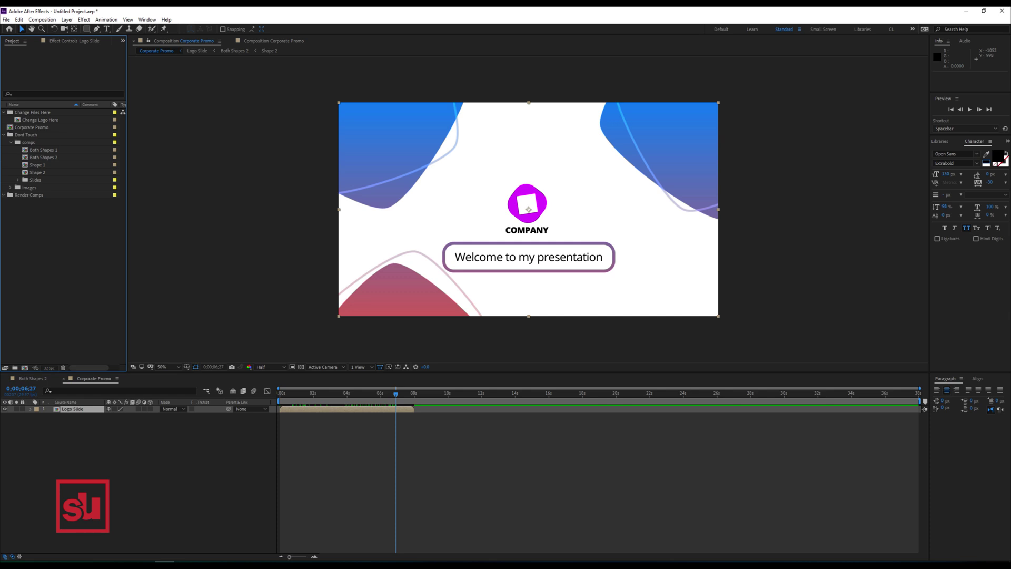
# Step: Move Corporate Promo into the Render Comps folder and collapse the Change Files Here and Dont Touch folders
pyautogui.moveTo(31, 127); pyautogui.dragTo(29, 195)
pyautogui.click(4, 127)
pyautogui.click(4, 112)
pyautogui.click(4, 113)
pyautogui.click(4, 112)
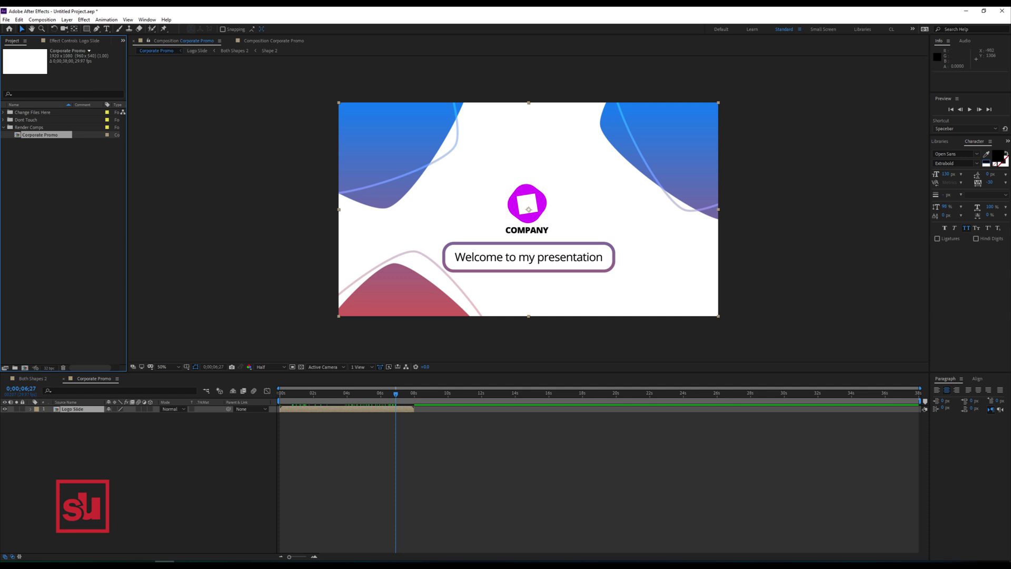
# Step: Open the Description Slide composition from the Slides folder and move to the time just after the title bar's opening animation
pyautogui.click(3, 120)
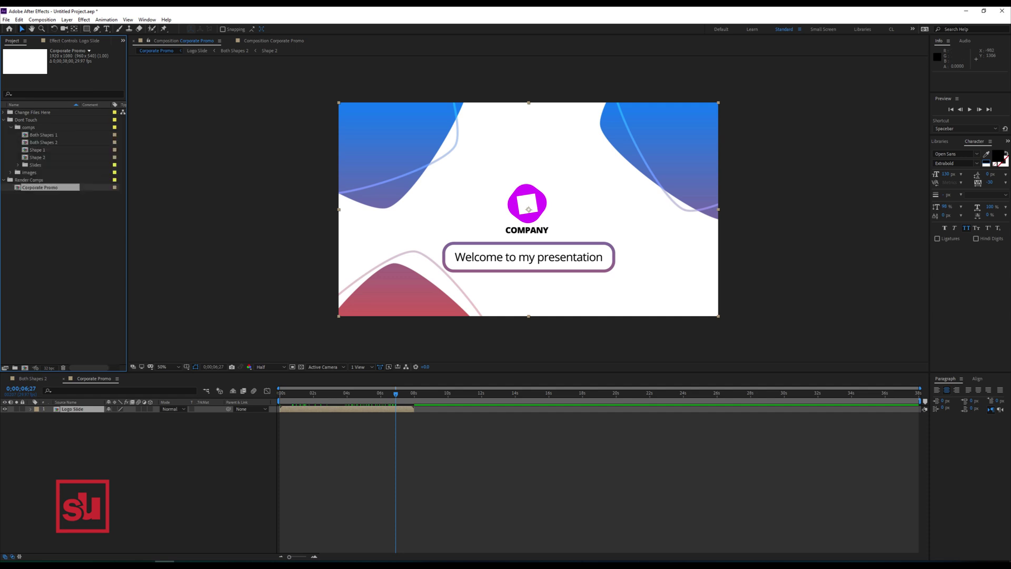
pyautogui.click(36, 165)
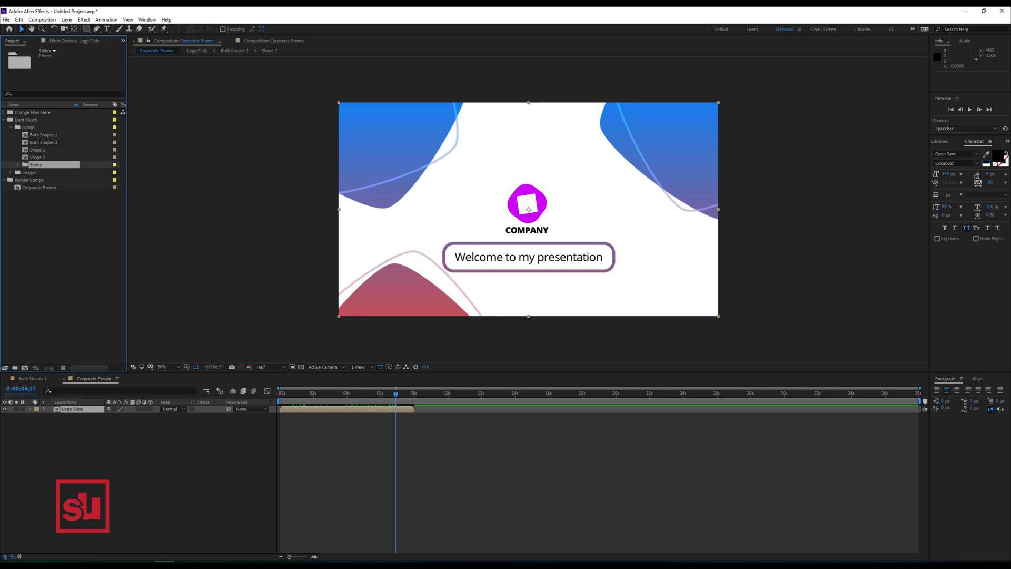
pyautogui.click(18, 165)
pyautogui.doubleClick(53, 172)
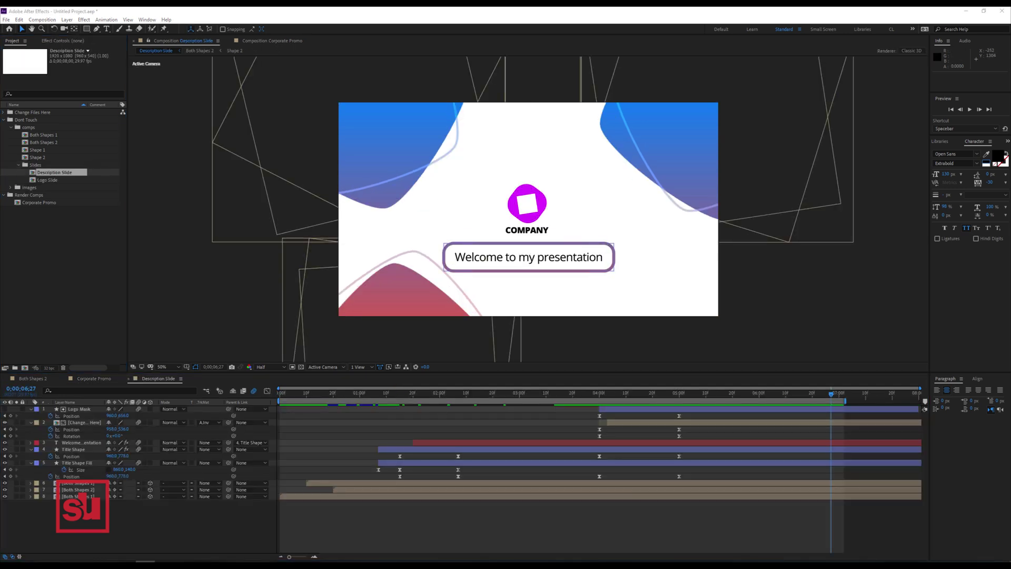
pyautogui.click(461, 394)
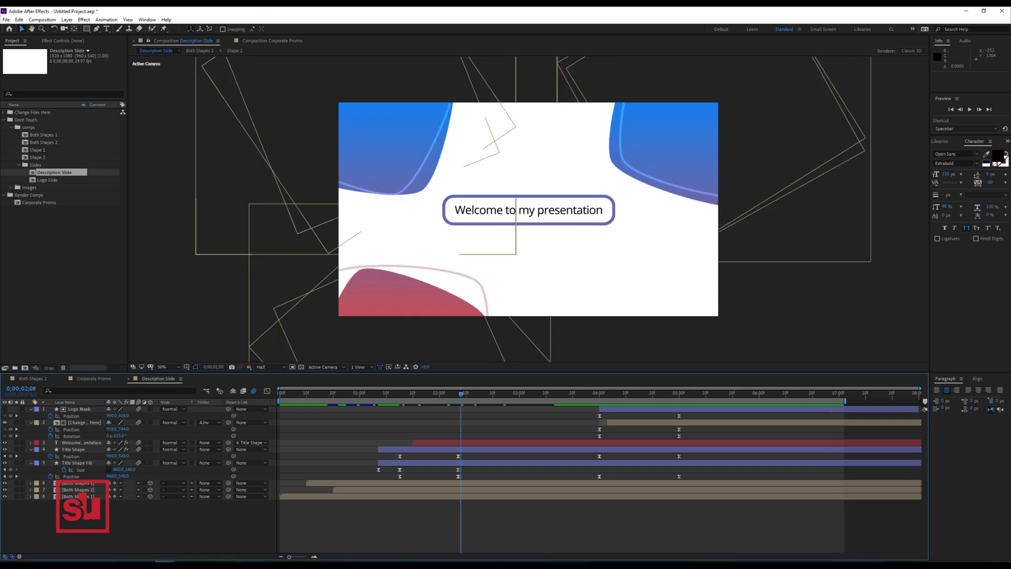
# Step: Reveal the keyframes of the three background shape layers and scale the upper-left Both Shapes 1 layer down to 63%
pyautogui.click(78, 496)
pyautogui.keyDown('shift'); pyautogui.click(78, 483); pyautogui.keyUp('shift')
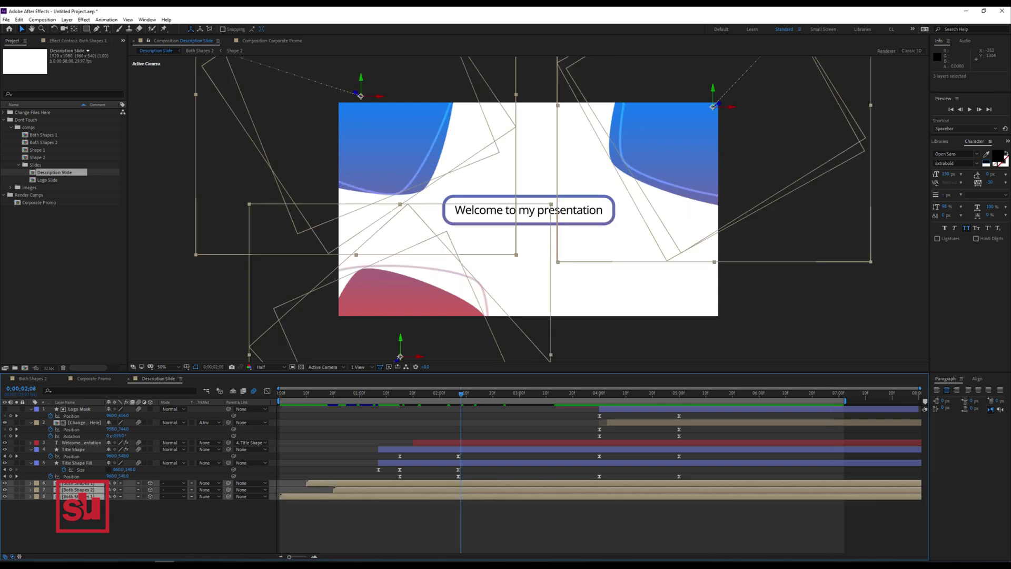
pyautogui.press('u')
pyautogui.press('F2')
pyautogui.click(78, 510)
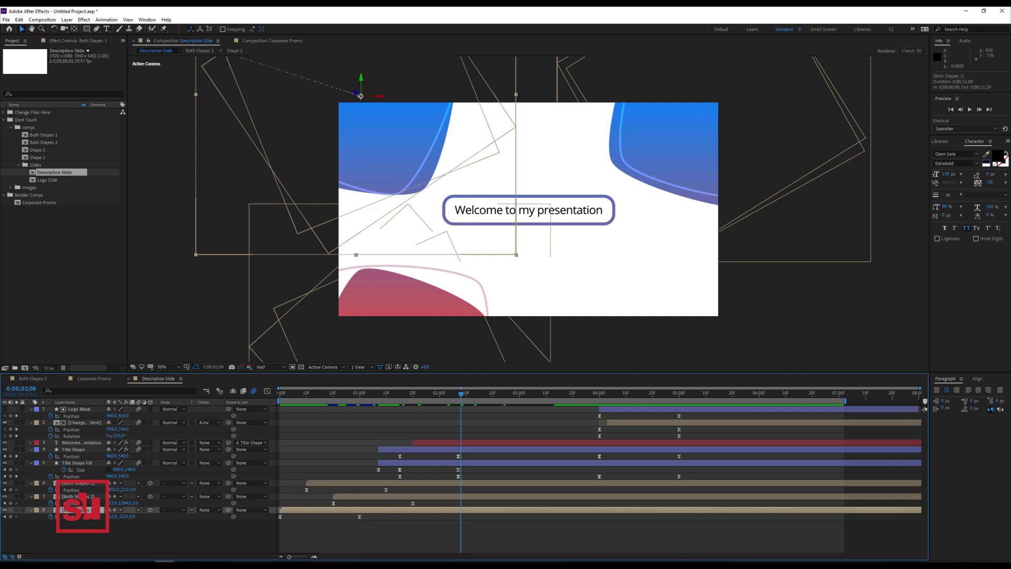
pyautogui.moveTo(196, 95); pyautogui.dragTo(238, 96)
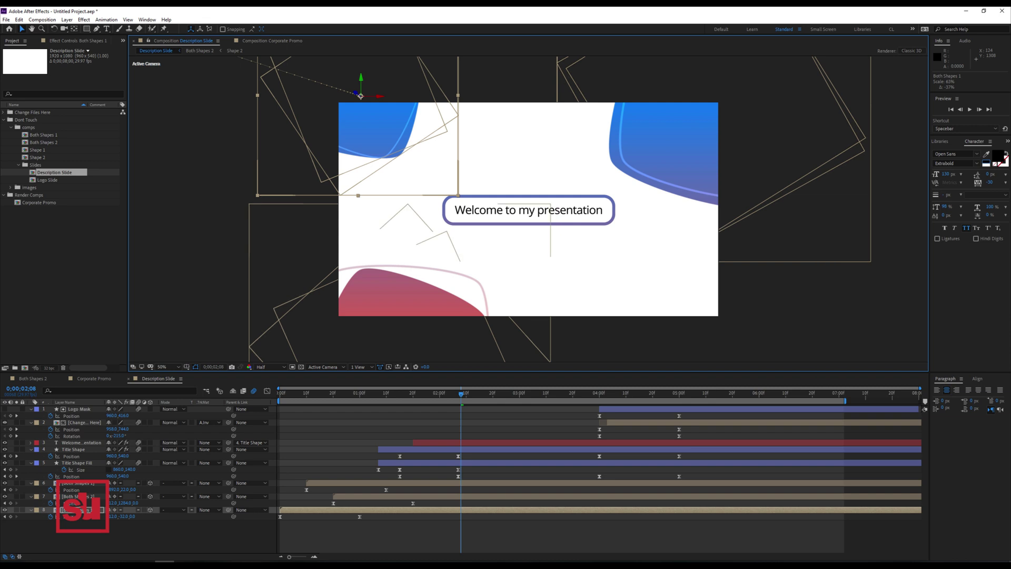
# Step: Enlarge the lower-left Both Shapes 2 layer to about 230% scale
pyautogui.click(374, 497)
pyautogui.moveTo(551, 204); pyautogui.dragTo(745, 53)
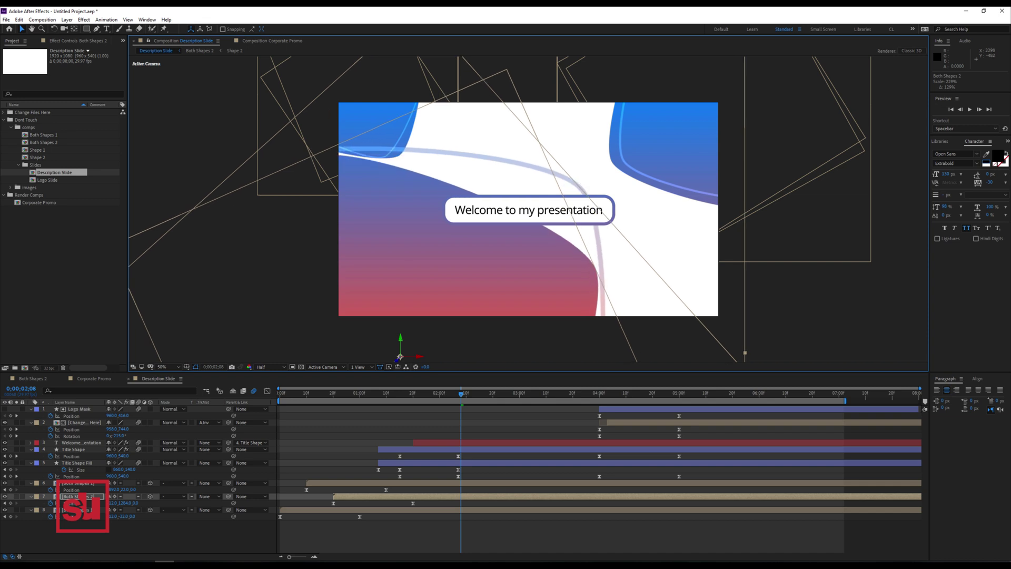
pyautogui.press(',')
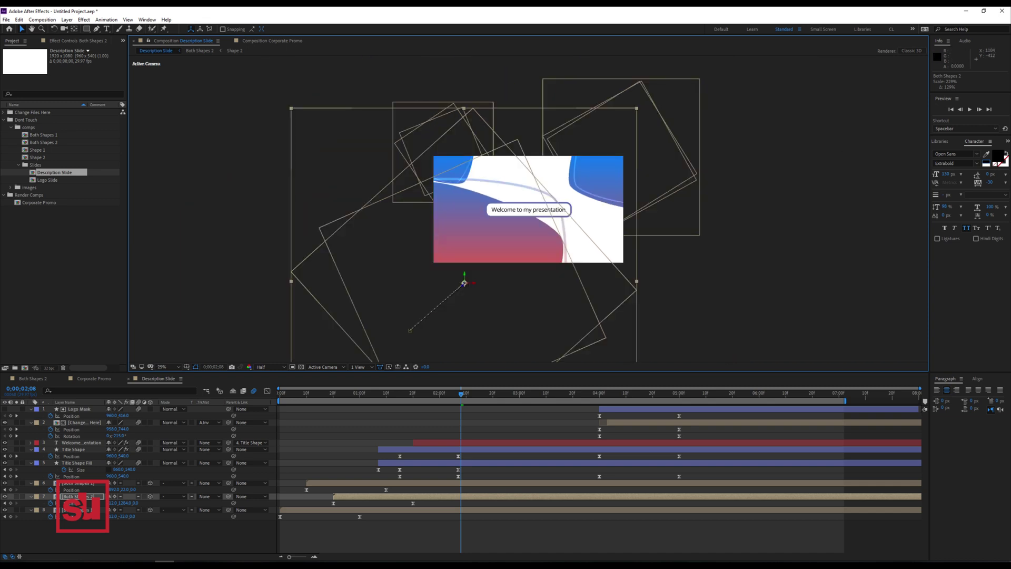
pyautogui.moveTo(637, 108)
pyautogui.mouseDown()
pyautogui.moveTo(651, 94)
pyautogui.moveTo(640, 105)
pyautogui.mouseUp()
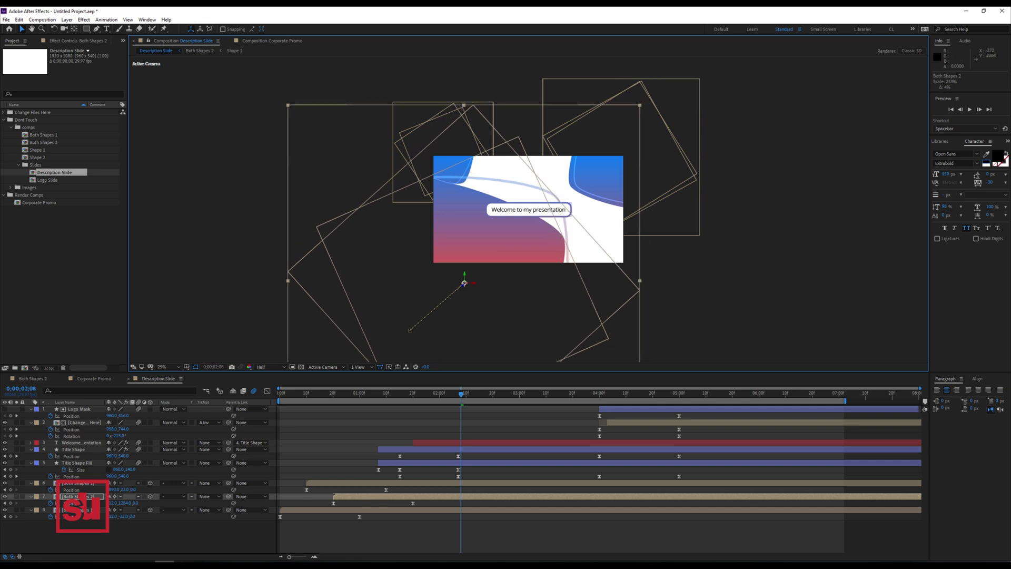
# Step: Reveal the opacity of the three background shape layers and lower it on all of them
pyautogui.click(79, 483)
pyautogui.keyDown('shift'); pyautogui.click(79, 510); pyautogui.keyUp('shift')
pyautogui.hotkey('alt', 'shift', 't')
pyautogui.hotkey('ctrl', 'shift', 'a')
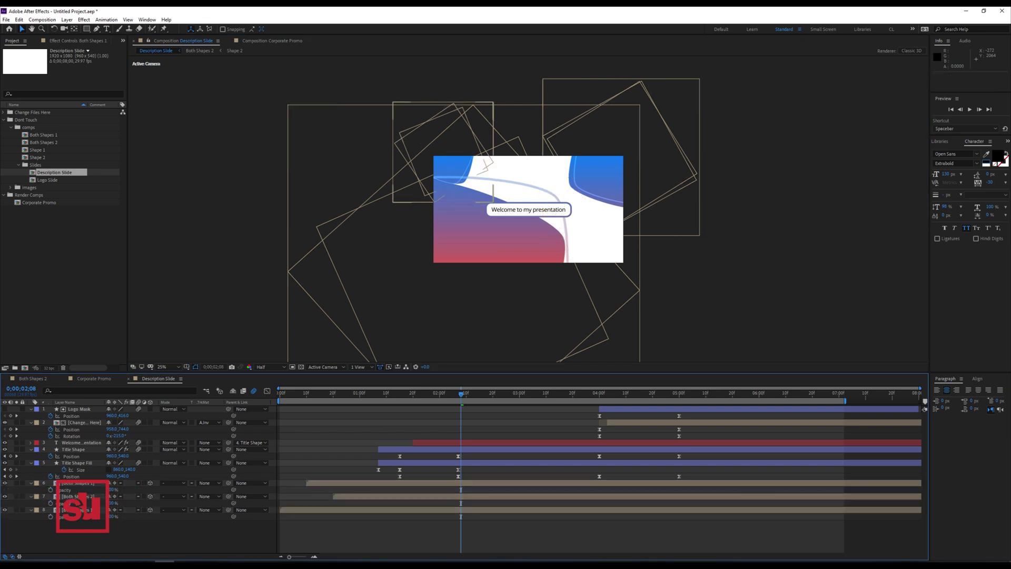
pyautogui.moveTo(110, 503)
pyautogui.mouseDown()
pyautogui.moveTo(104, 490)
pyautogui.moveTo(95, 516)
pyautogui.mouseUp()
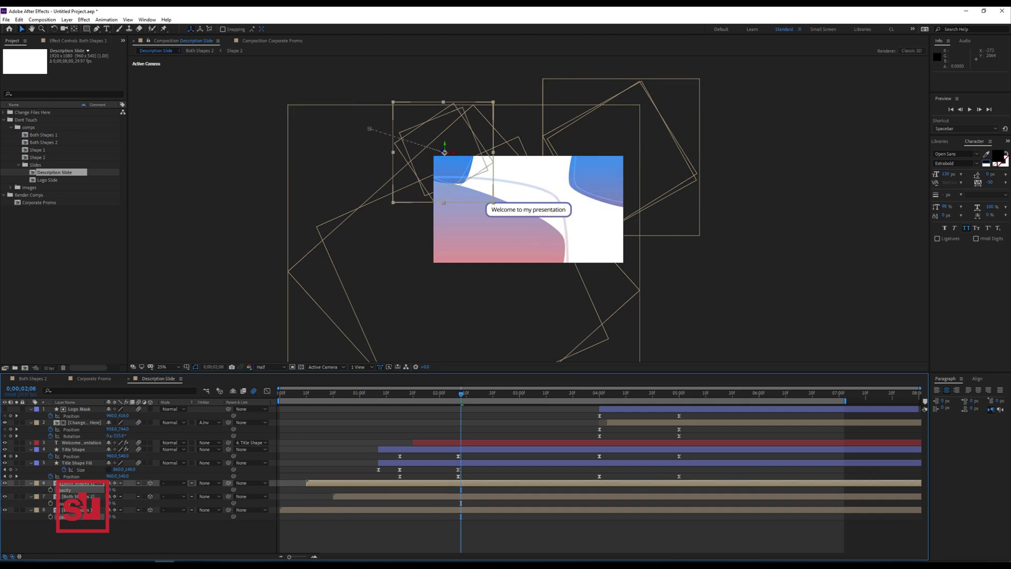
# Step: Move the enlarged lower-left Both Shapes 2 layer up and left to position 38, 1008
pyautogui.click(77, 510)
pyautogui.press('.')
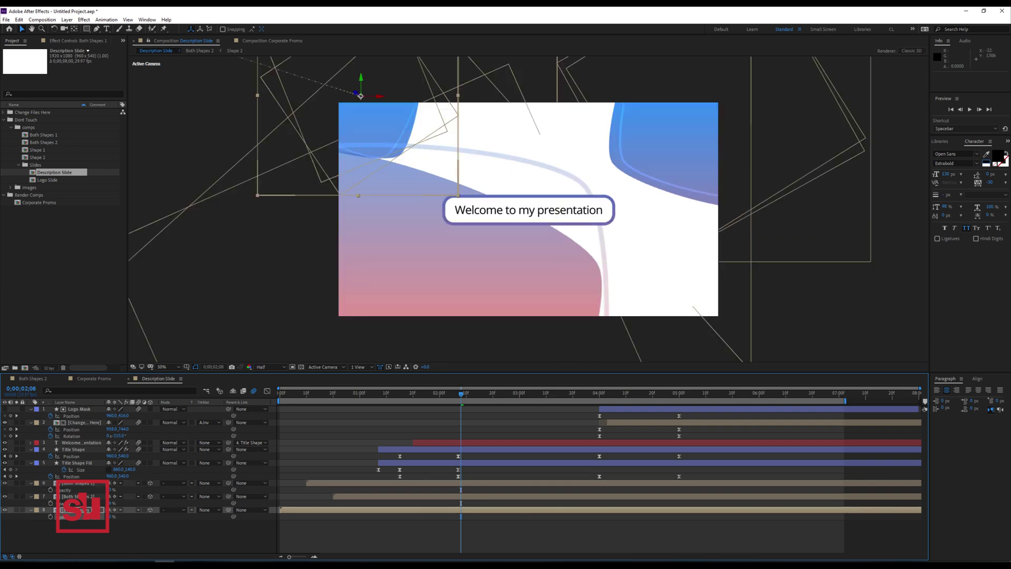
pyautogui.click(78, 497)
pyautogui.moveTo(504, 275); pyautogui.dragTo(468, 252)
pyautogui.moveTo(367, 337); pyautogui.dragTo(342, 304)
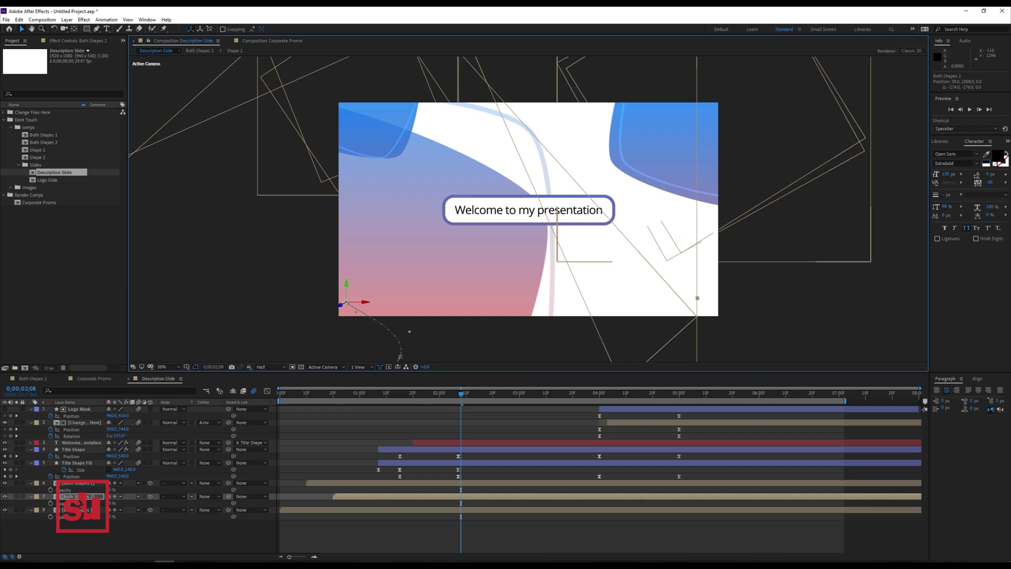
# Step: Create a new composition named Description 1, 1080 px wide and 8 seconds long, and move it into the Change Files Here folder
pyautogui.click(316, 532)
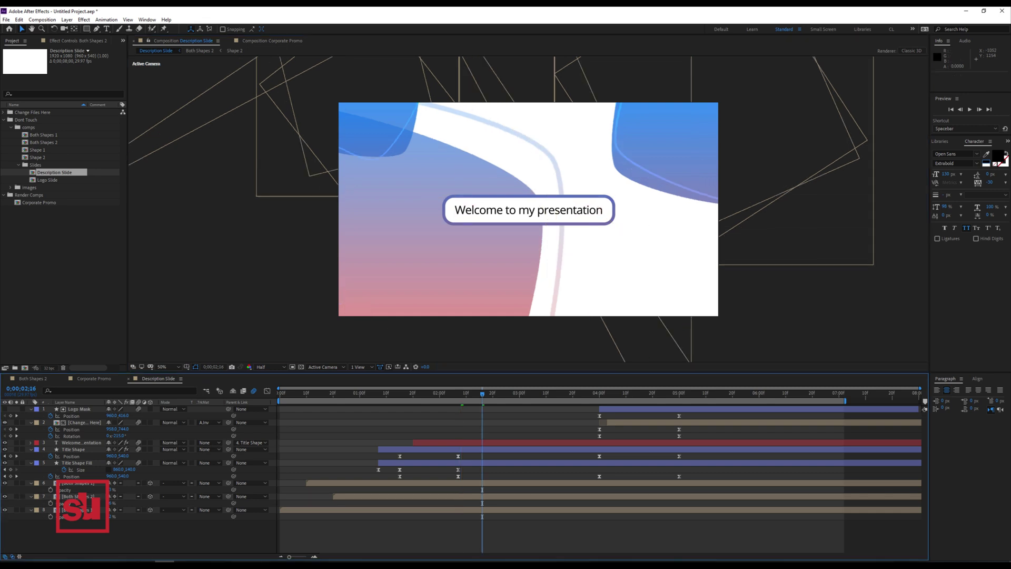
pyautogui.rightClick(23, 236)
pyautogui.click(47, 241)
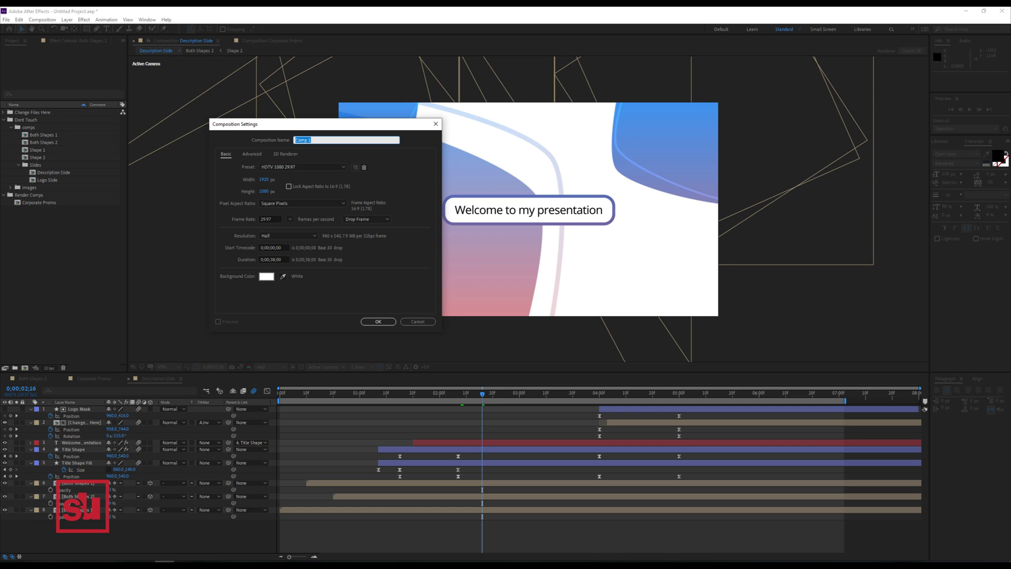
pyautogui.write('Description')
pyautogui.click(275, 259)
pyautogui.moveTo(276, 259); pyautogui.dragTo(270, 259)
pyautogui.write('8')
pyautogui.press('Return')
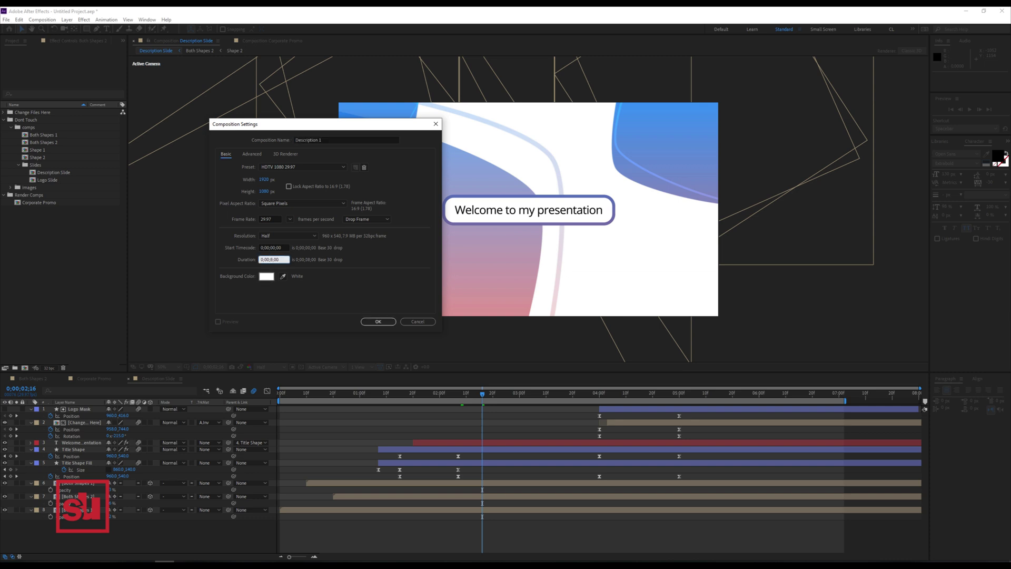
pyautogui.click(264, 179)
pyautogui.write('1')
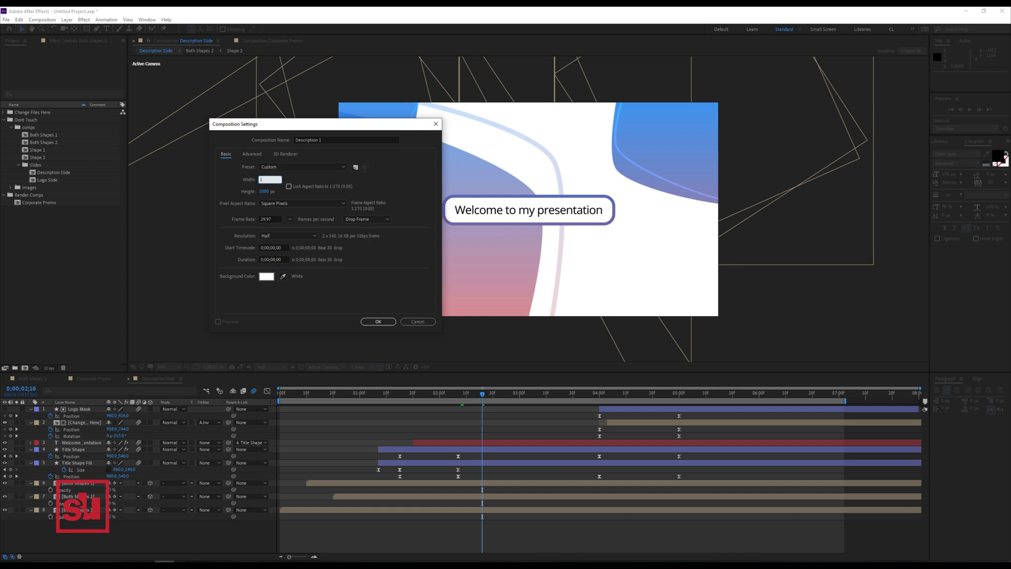
pyautogui.write('080')
pyautogui.press('Return')
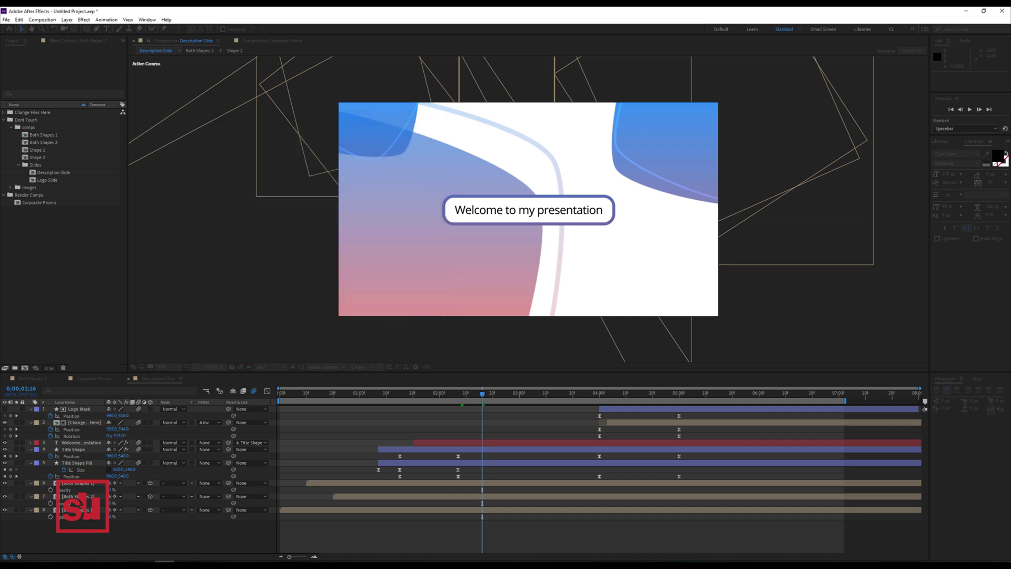
pyautogui.moveTo(28, 120); pyautogui.dragTo(32, 113)
# Step: Draw a paragraph text box across most of the Description 1 composition and paste the copied Lorem ipsum text into it
pyautogui.hotkey('ctrl', 't')
pyautogui.moveTo(438, 126); pyautogui.dragTo(611, 304)
pyautogui.hotkey('ctrl', 'v')
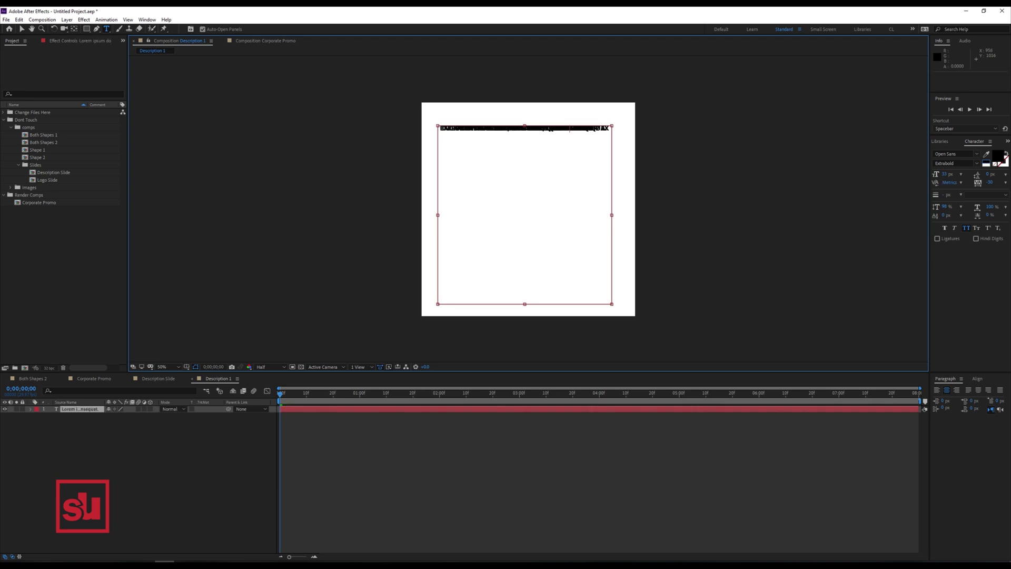
pyautogui.click(21, 29)
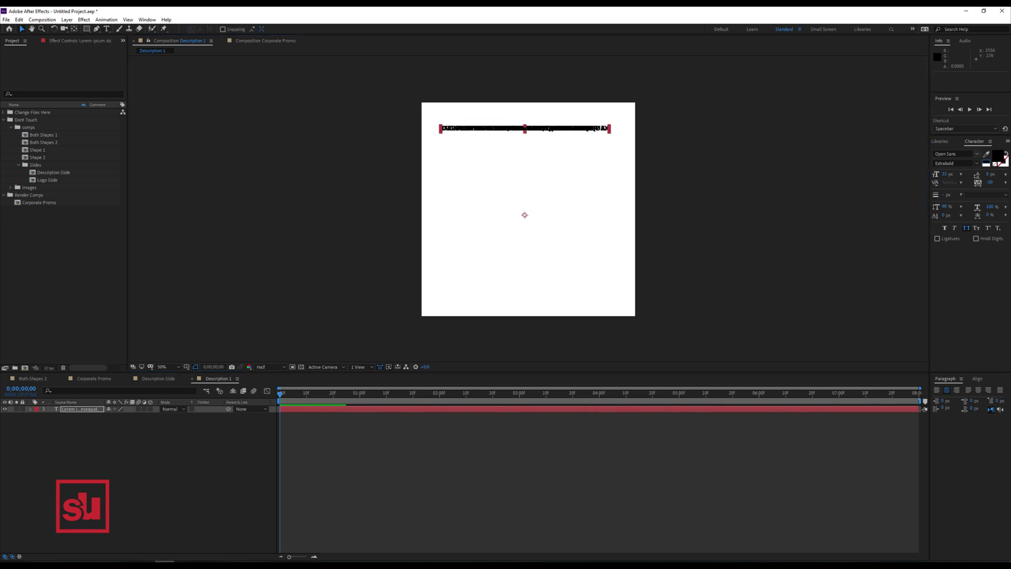
# Step: Turn off All Caps for the Lorem ipsum paragraph and set its font size to 44 px with Auto leading
pyautogui.click(990, 141)
pyautogui.click(906, 221)
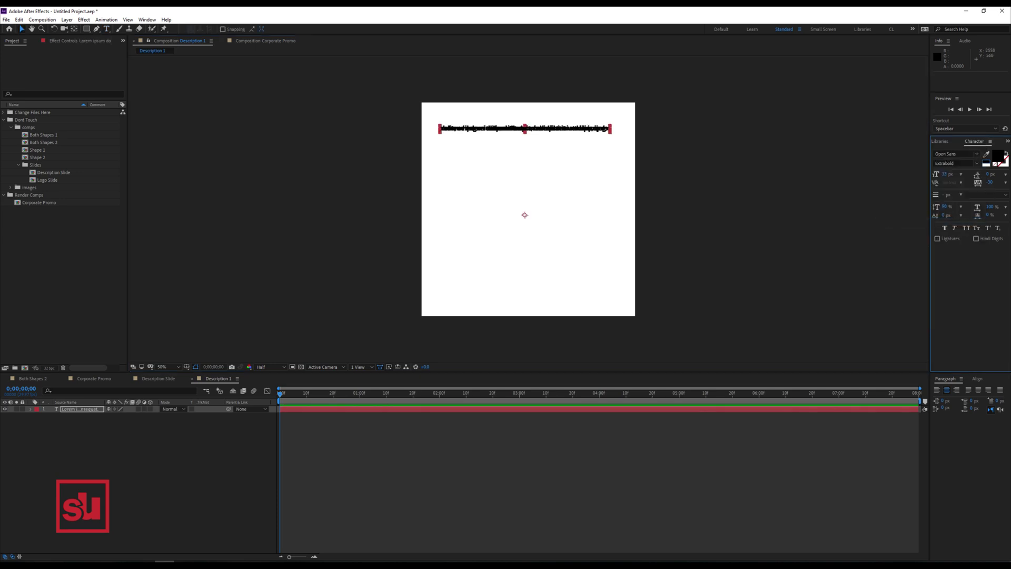
pyautogui.moveTo(944, 174); pyautogui.dragTo(950, 174)
pyautogui.click(1005, 173)
pyautogui.click(980, 180)
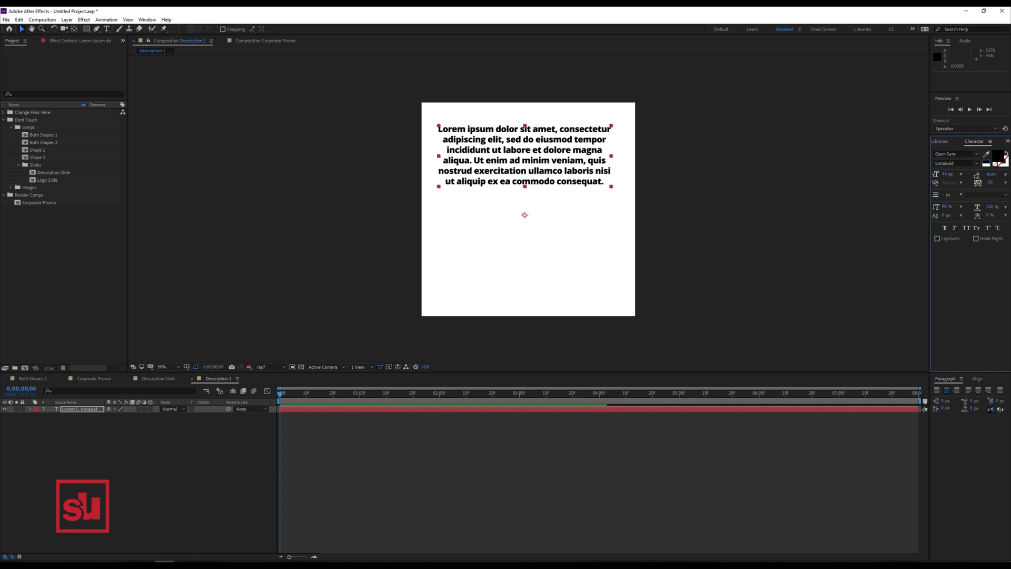
# Step: Format the Lorem ipsum paragraph as 54 px Open Sans Regular with left alignment
pyautogui.moveTo(944, 174); pyautogui.dragTo(950, 173)
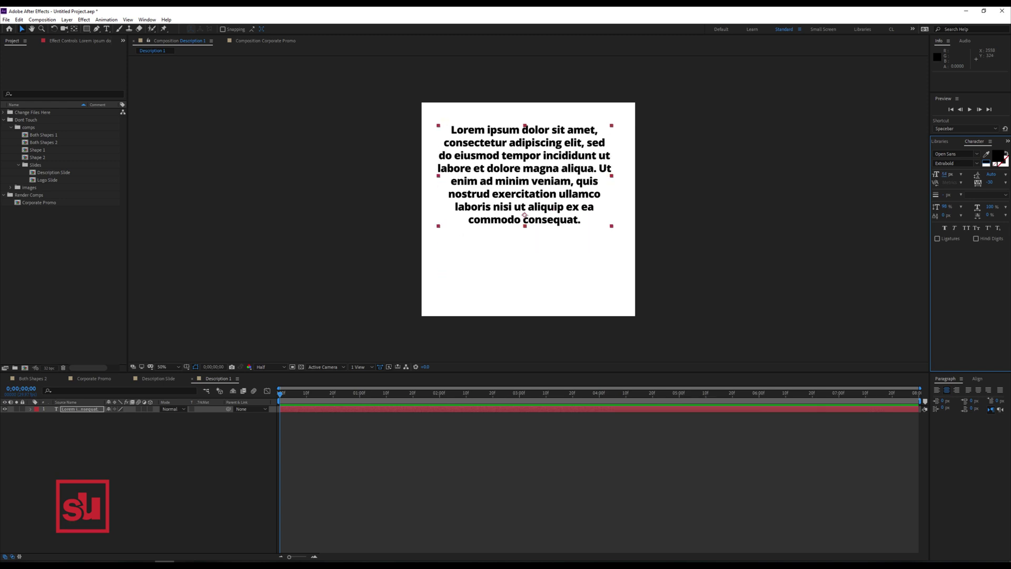
pyautogui.click(976, 163)
pyautogui.click(949, 188)
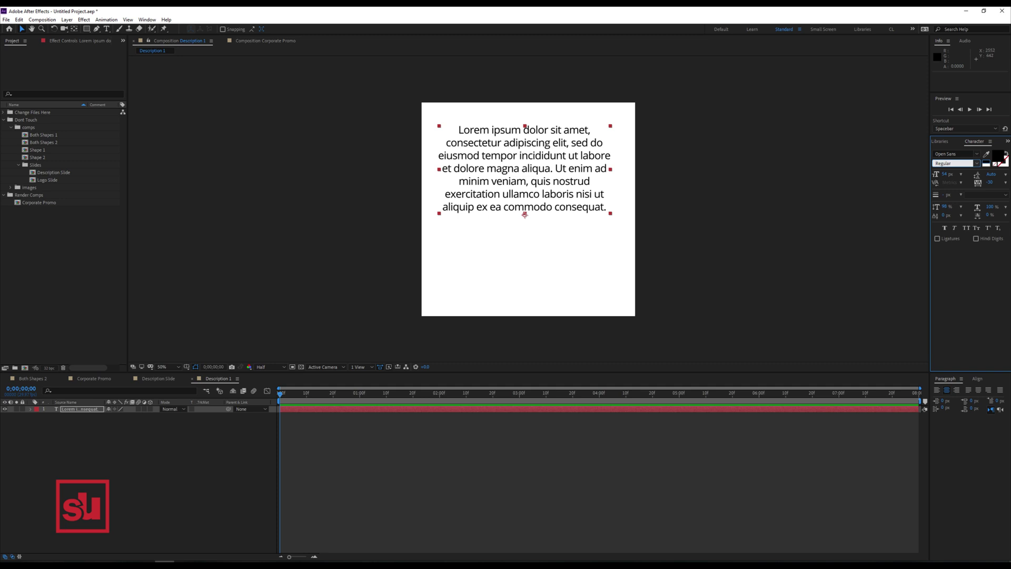
pyautogui.click(937, 389)
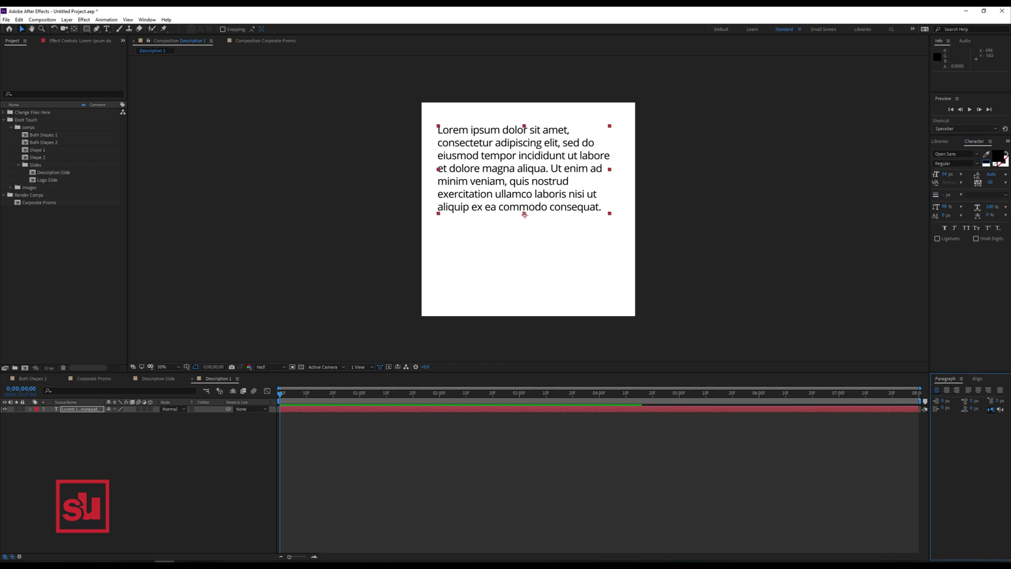
# Step: Set the paragraph's font size to 62 px and move the text block straight down by 180 px
pyautogui.moveTo(945, 173); pyautogui.dragTo(950, 173)
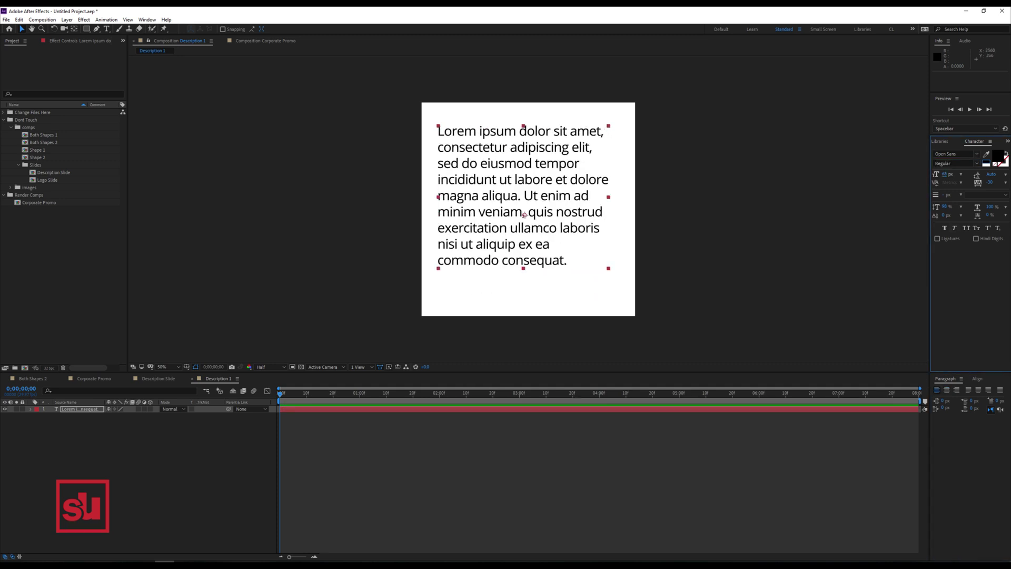
pyautogui.hotkey('ctrl', 'shift', ',')
pyautogui.hotkey('ctrl', 'shift', ',')
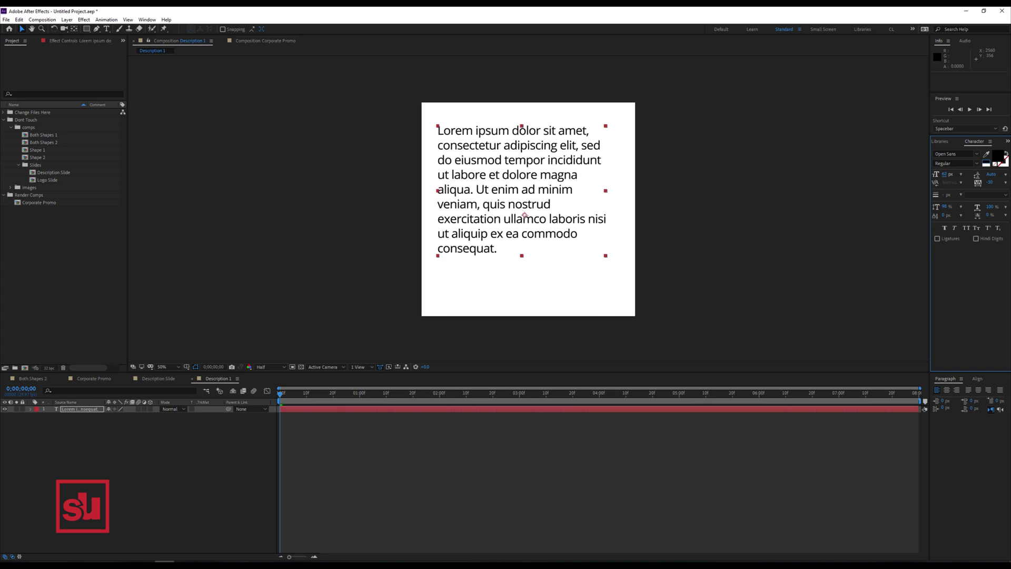
pyautogui.moveTo(525, 215); pyautogui.dragTo(525, 252)
# Step: Add a separate text layer reading "Description" above the Lorem ipsum paragraph
pyautogui.hotkey('ctrl', 't')
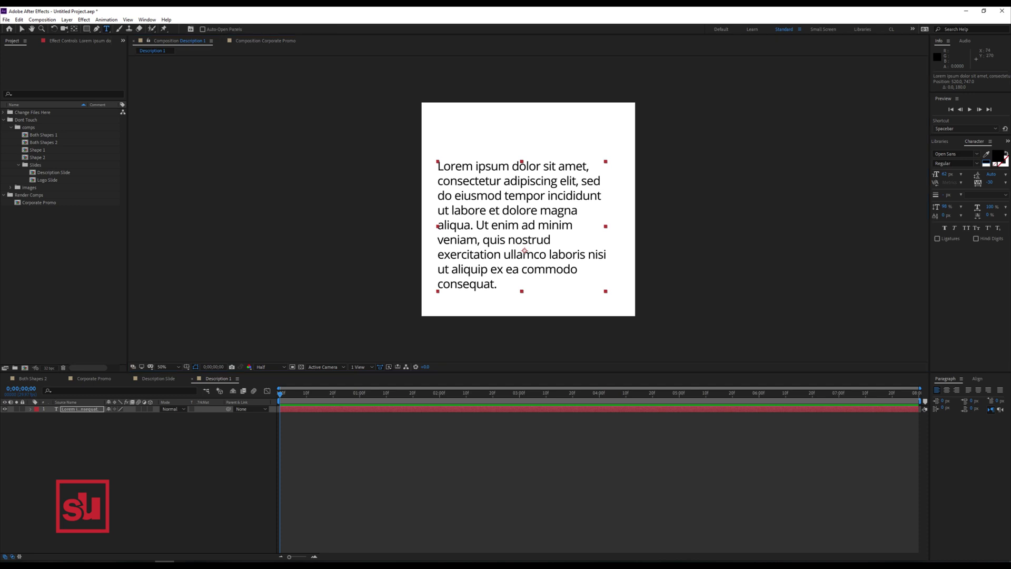
pyautogui.click(451, 130)
pyautogui.write('De')
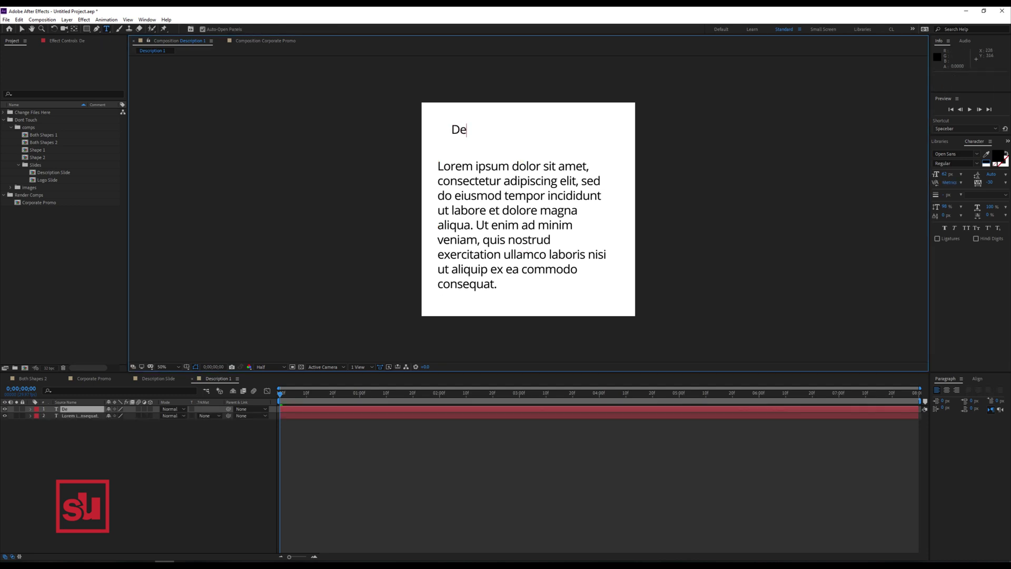
pyautogui.write('scription')
pyautogui.click(22, 29)
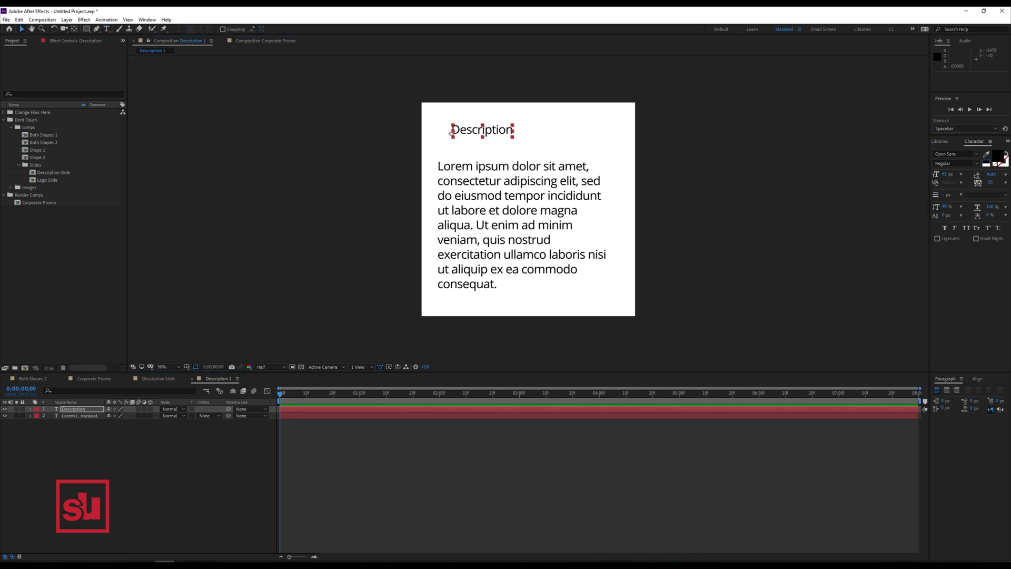
# Step: Make the Description title bold and all caps, and align it with the paragraph's left edge at position 84, 200
pyautogui.click(990, 141)
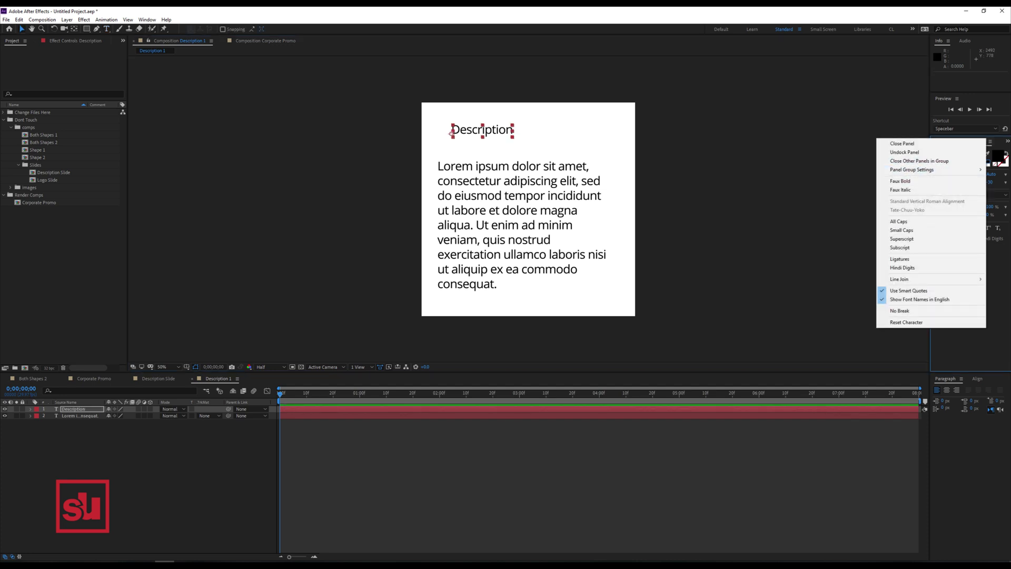
pyautogui.click(931, 220)
pyautogui.click(977, 164)
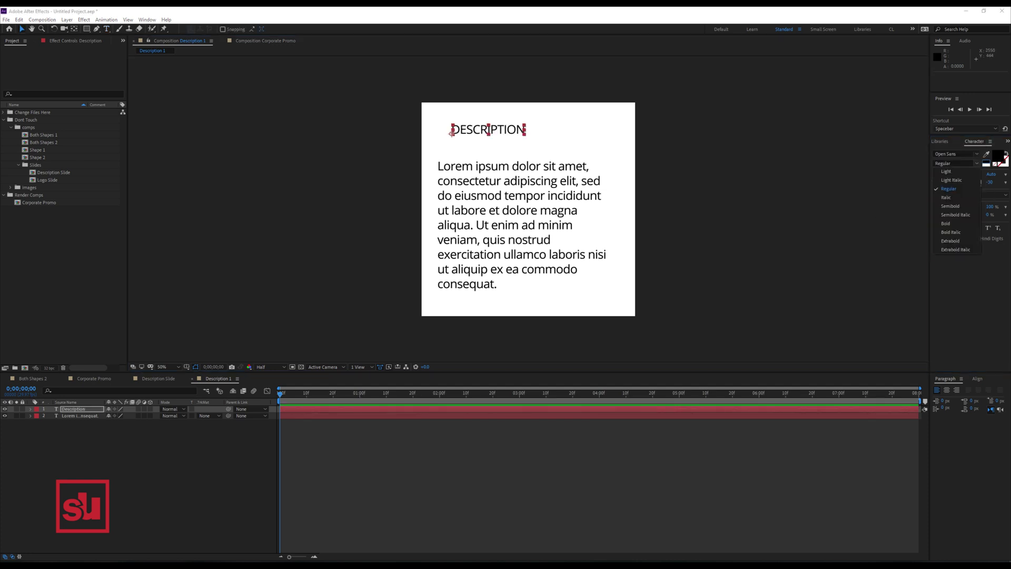
pyautogui.click(953, 228)
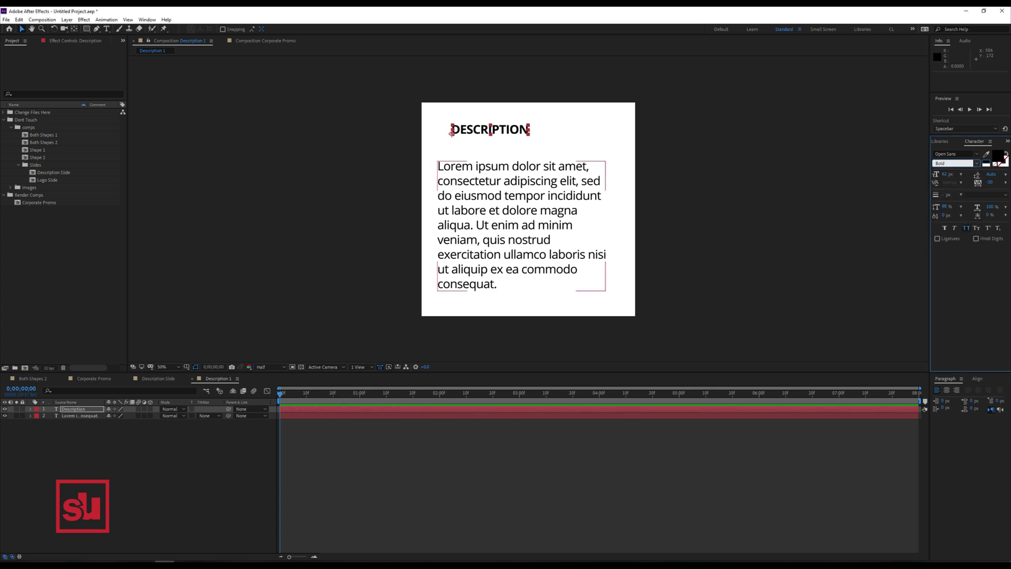
pyautogui.moveTo(451, 133); pyautogui.dragTo(439, 141)
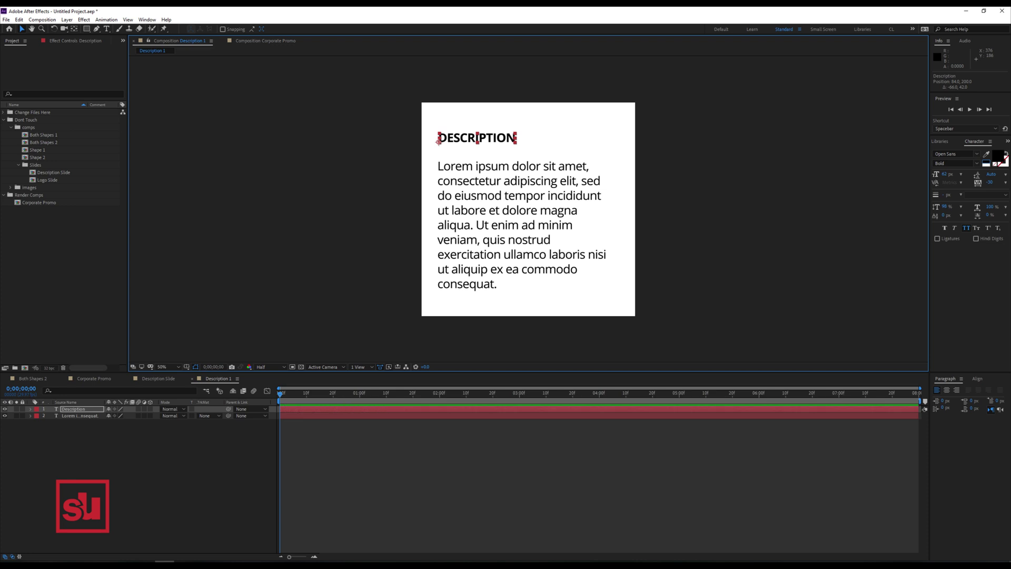
# Step: Add a 100% opacity keyframe to the Description title and shift it to just before the one-second mark
pyautogui.press('t')
pyautogui.click(50, 416)
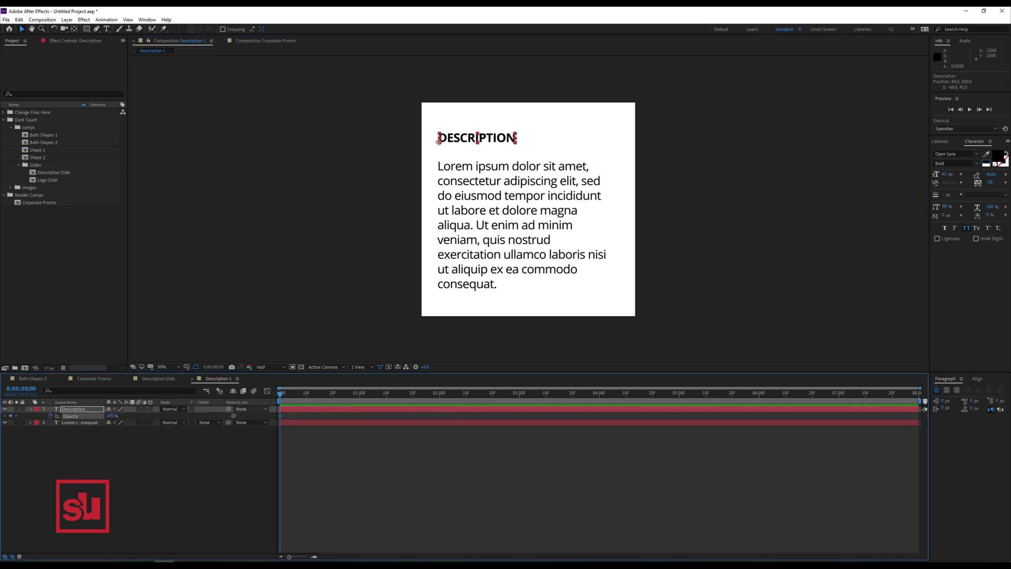
pyautogui.hotkey('alt', 'Right')
pyautogui.hotkey('alt', 'Right')
pyautogui.hotkey('alt', 'Right')
pyautogui.hotkey('alt', 'Right')
pyautogui.hotkey('alt', 'Right')
pyautogui.hotkey('alt', 'Right')
pyautogui.hotkey('alt', 'Right')
pyautogui.hotkey('alt', 'Right')
pyautogui.hotkey('alt', 'Right')
pyautogui.hotkey('alt', 'Right')
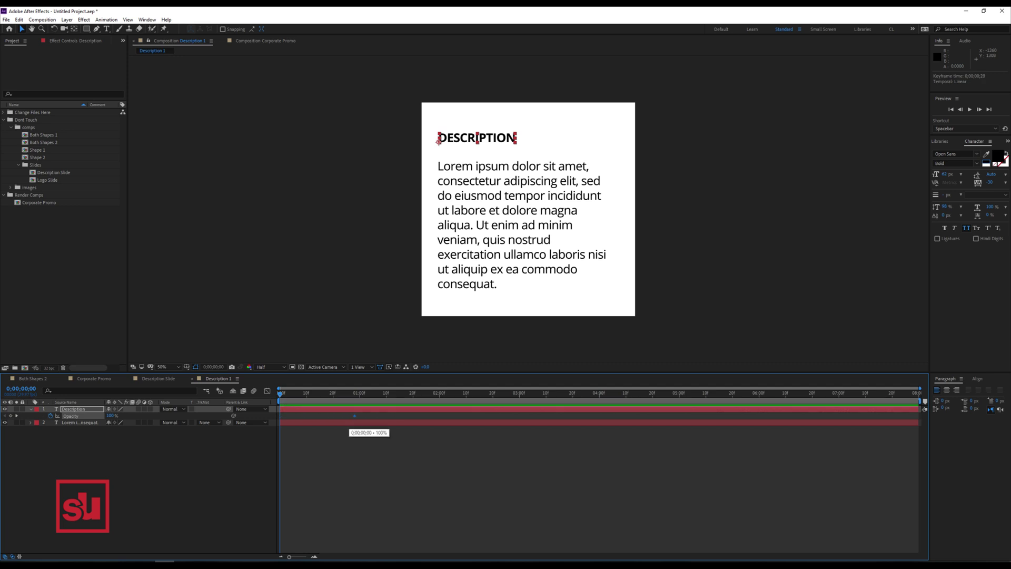
# Step: Add a position keyframe to the Description title at the composition start and reveal all of the layer's keyframes
pyautogui.press('p')
pyautogui.hotkey('alt', 'shift', 'p')
pyautogui.press('p')
pyautogui.press('u')
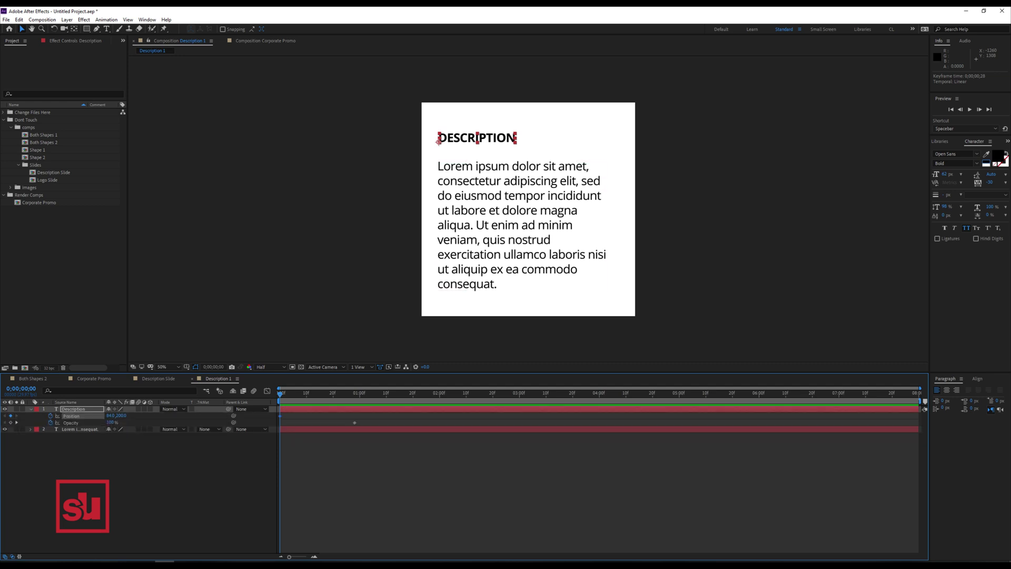
# Step: Align the title's position and opacity keyframes shortly before one second, and keyframe position 84, 64 and 0% opacity at the start
pyautogui.moveTo(288, 416); pyautogui.dragTo(338, 423)
pyautogui.moveTo(438, 141); pyautogui.dragTo(492, 113)
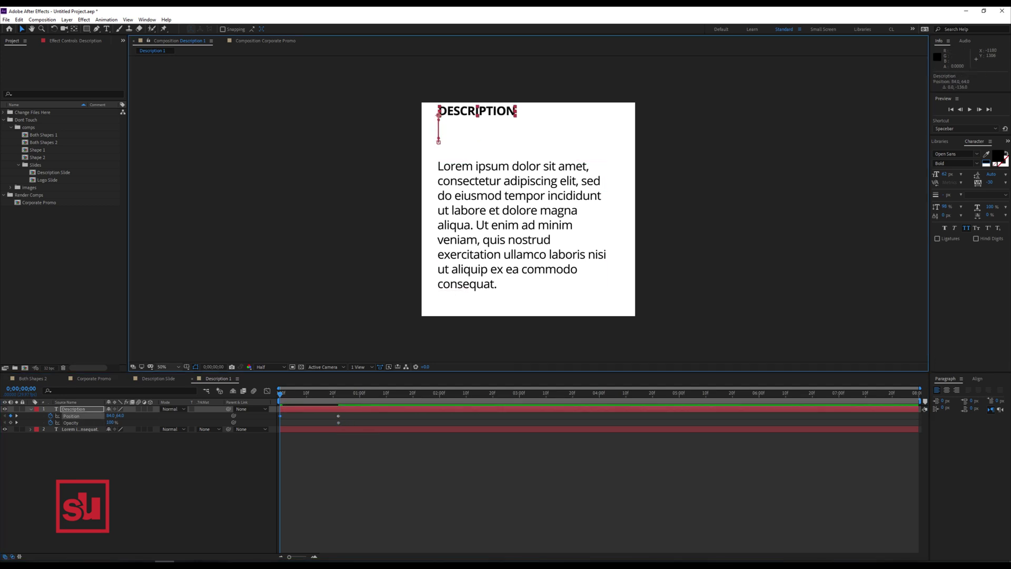
pyautogui.moveTo(110, 422); pyautogui.dragTo(58, 423)
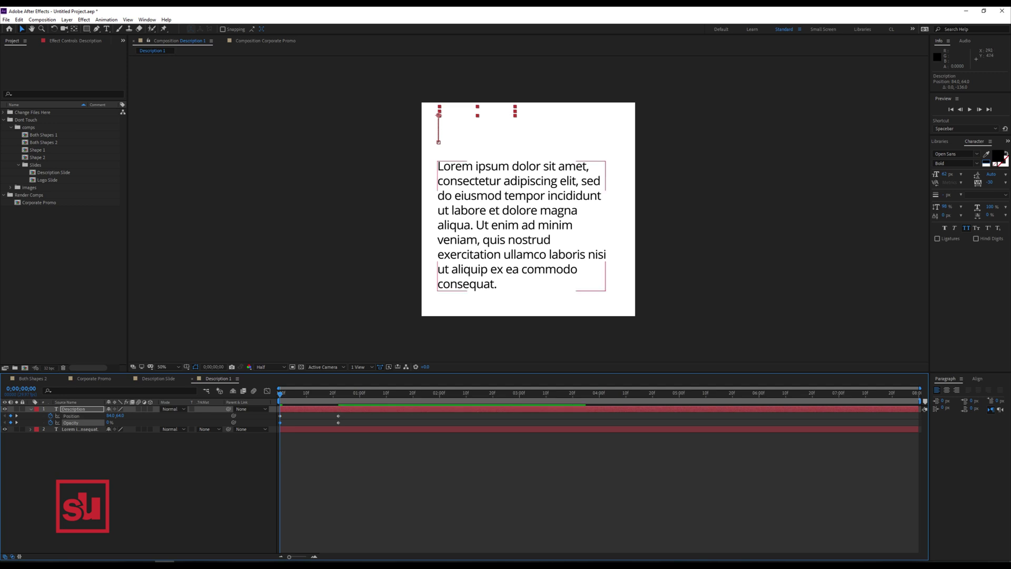
# Step: Apply the Fade Up Words text animation preset to the Lorem ipsum paragraph layer at the composition start
pyautogui.click(490, 213)
pyautogui.click(106, 19)
pyautogui.moveTo(147, 19)
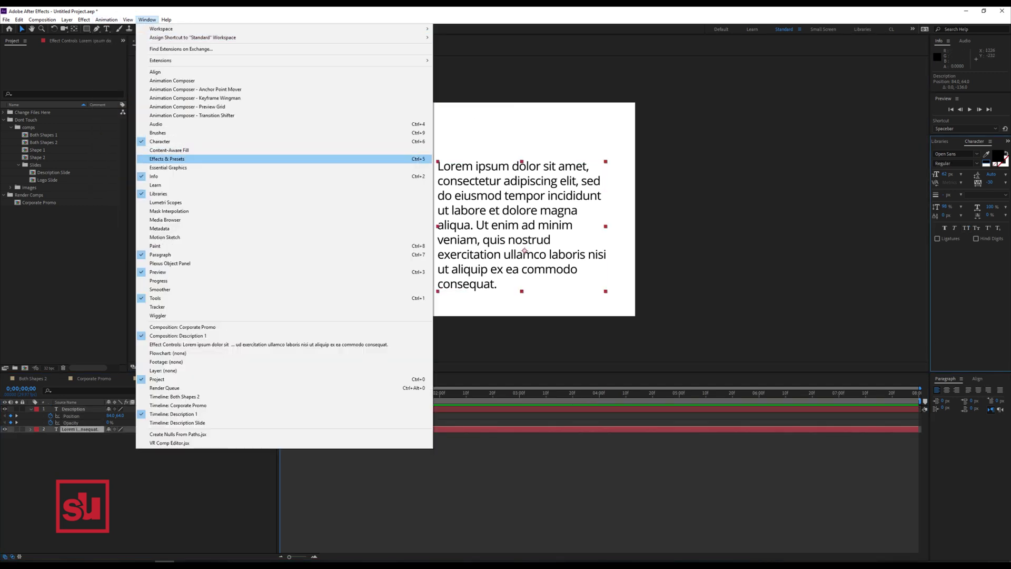
pyautogui.click(167, 159)
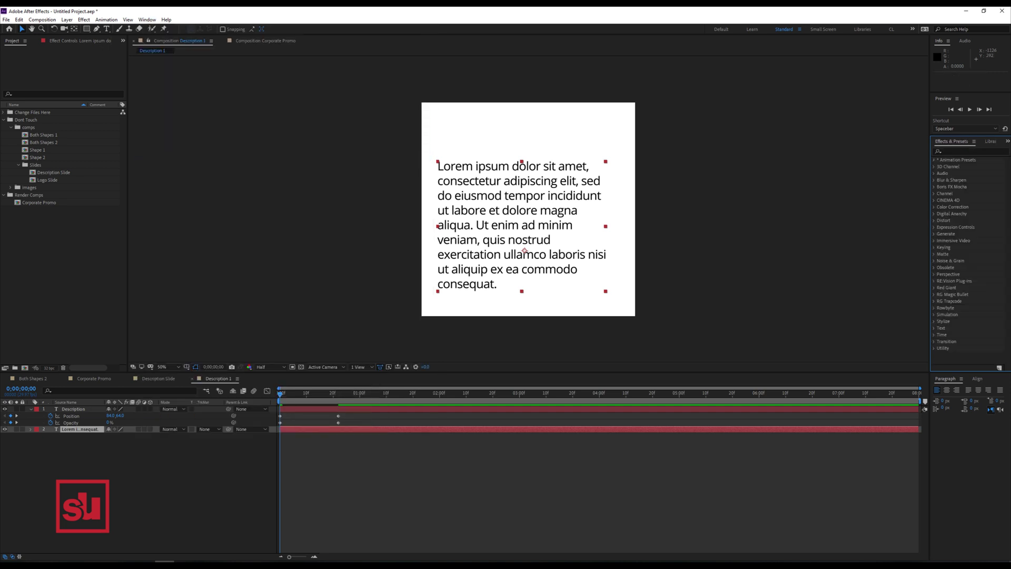
pyautogui.click(935, 160)
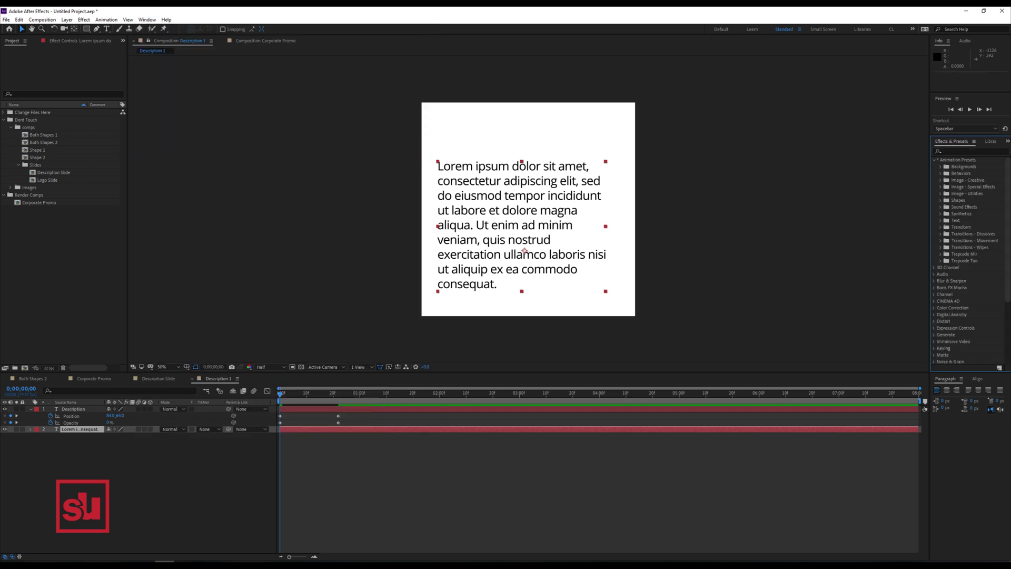
pyautogui.click(941, 220)
pyautogui.click(948, 234)
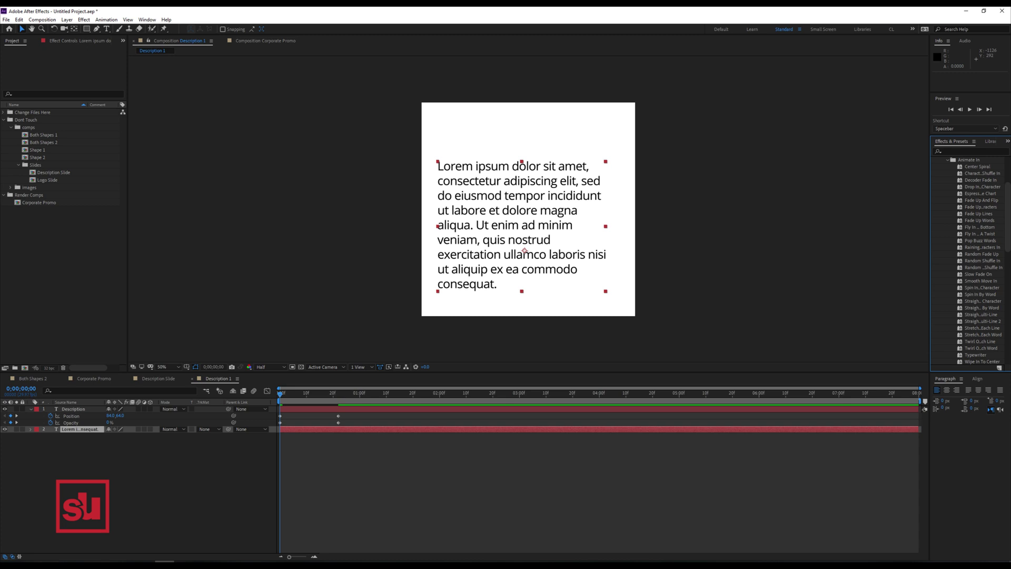
pyautogui.moveTo(929, 270); pyautogui.dragTo(891, 271)
pyautogui.moveTo(941, 220); pyautogui.dragTo(288, 430)
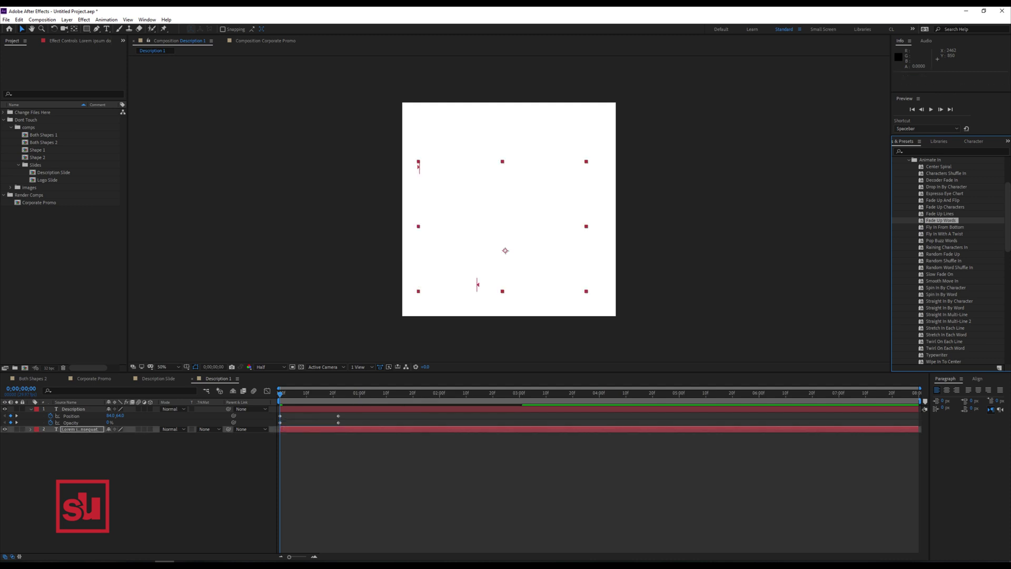
# Step: Shift the Lorem ipsum layer 10 frames later and play back the title and paragraph animation
pyautogui.click(68, 442)
pyautogui.moveTo(291, 429); pyautogui.dragTo(318, 429)
pyautogui.press('space')
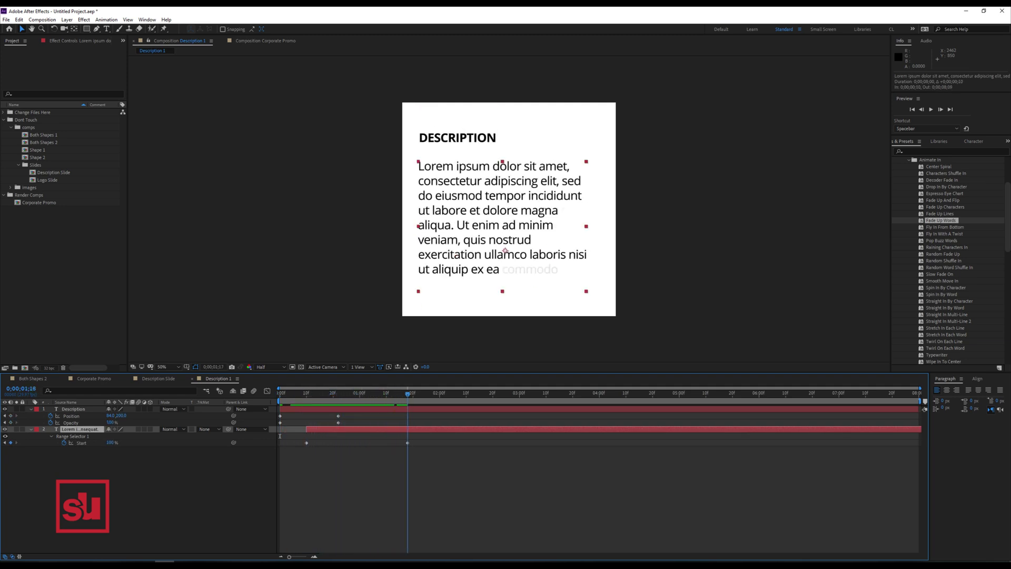
# Step: In the Description Slide composition, move the Title Shape and Title Shape Fill with all their position keyframes, placing them at 1360, 899 at 0;00;02;07
pyautogui.click(158, 378)
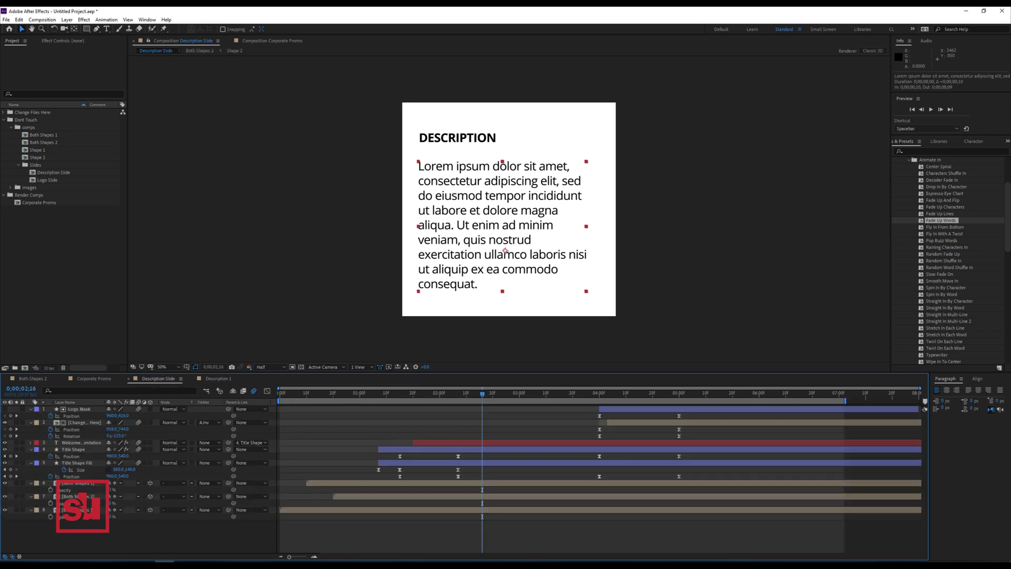
pyautogui.click(73, 449)
pyautogui.moveTo(686, 454); pyautogui.dragTo(320, 487)
pyautogui.moveTo(482, 394); pyautogui.dragTo(458, 394)
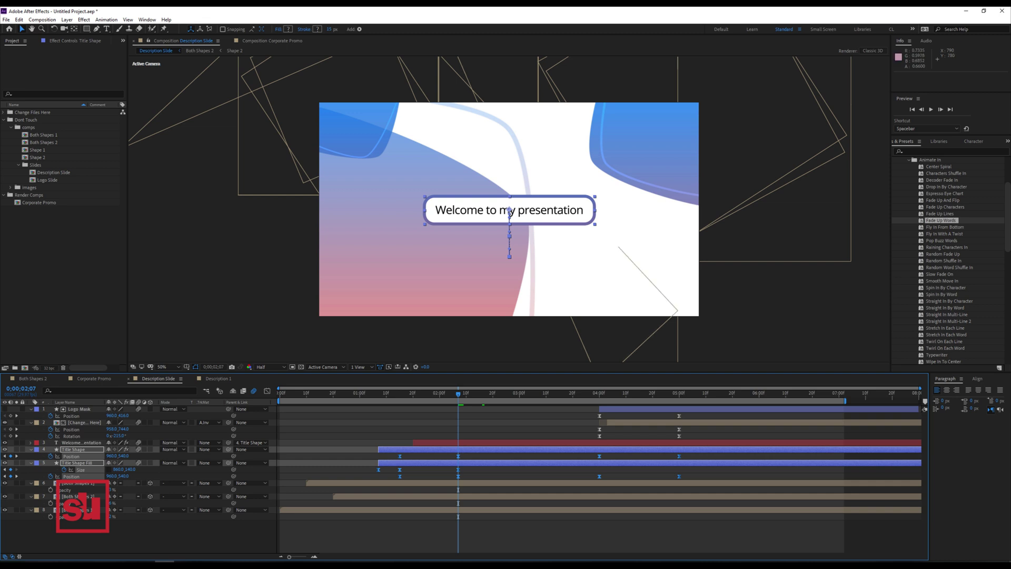
pyautogui.moveTo(501, 212); pyautogui.dragTo(588, 282)
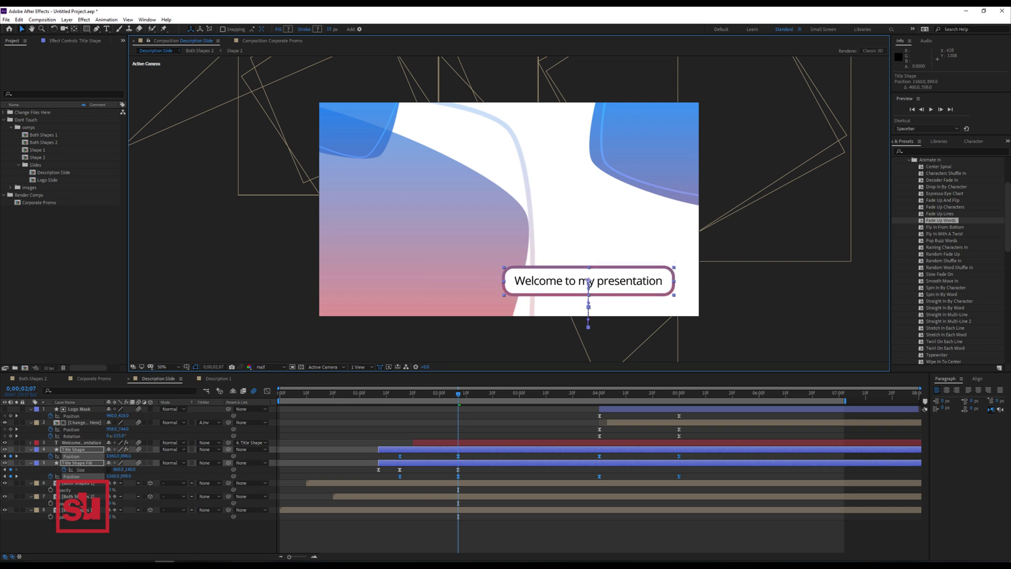
# Step: Right-align the "Welcome to my presentation" title text and shift its anchor point until the text fits inside the title box again
pyautogui.click(588, 282)
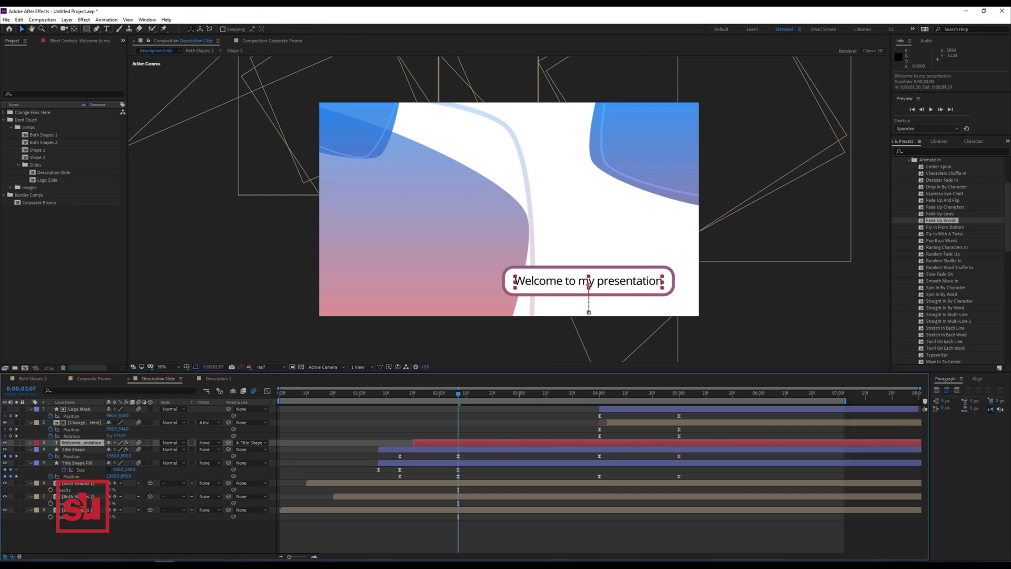
pyautogui.hotkey('ctrl', 'shift', 'r')
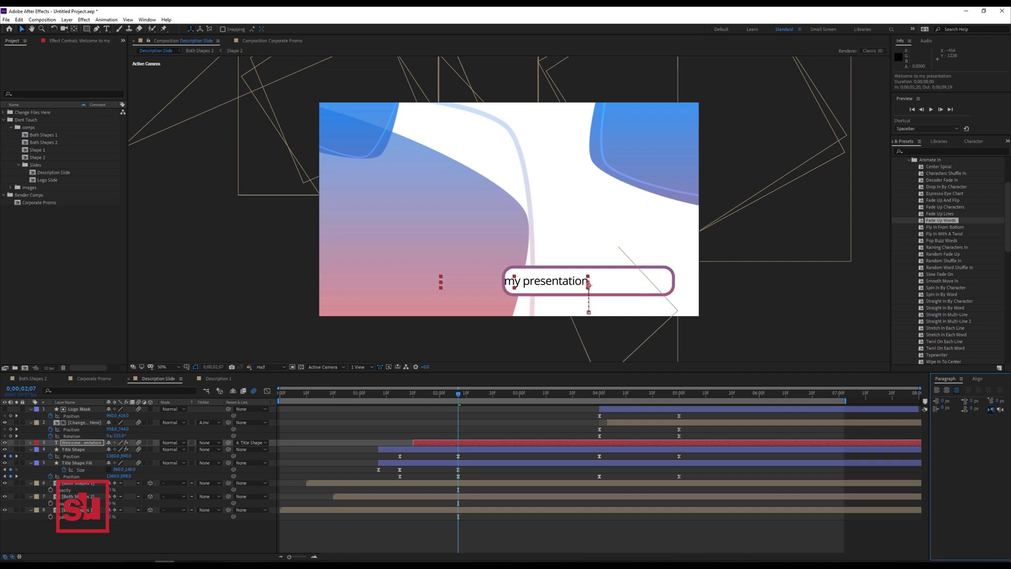
pyautogui.press('a')
pyautogui.moveTo(110, 449); pyautogui.dragTo(0, 450)
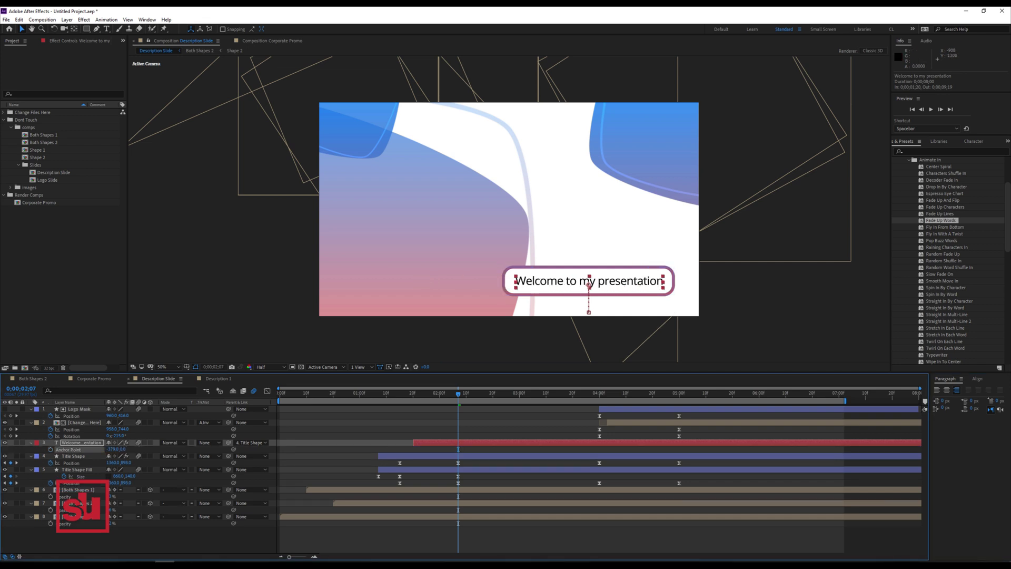
pyautogui.moveTo(116, 449); pyautogui.dragTo(105, 449)
pyautogui.moveTo(21, 449)
pyautogui.mouseDown()
pyautogui.moveTo(39, 449)
pyautogui.moveTo(24, 449)
pyautogui.mouseUp()
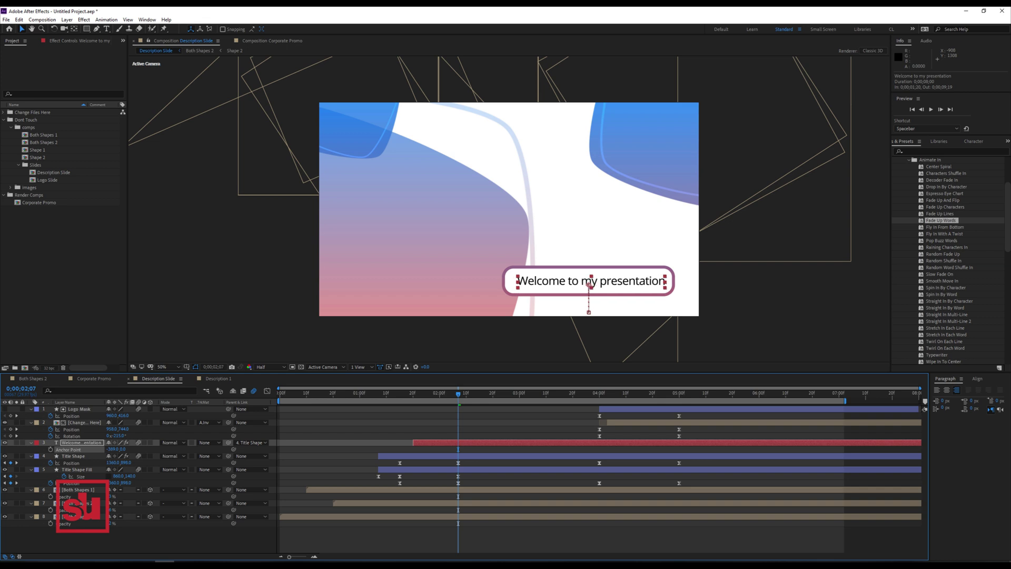
# Step: Replace the title text with "This is my description slide"
pyautogui.doubleClick(82, 442)
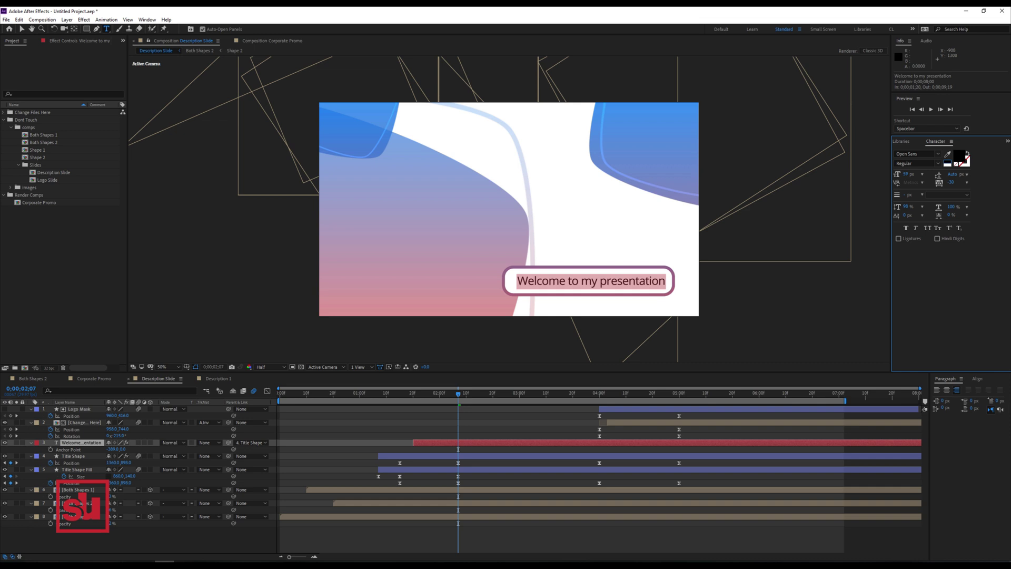
pyautogui.write('This')
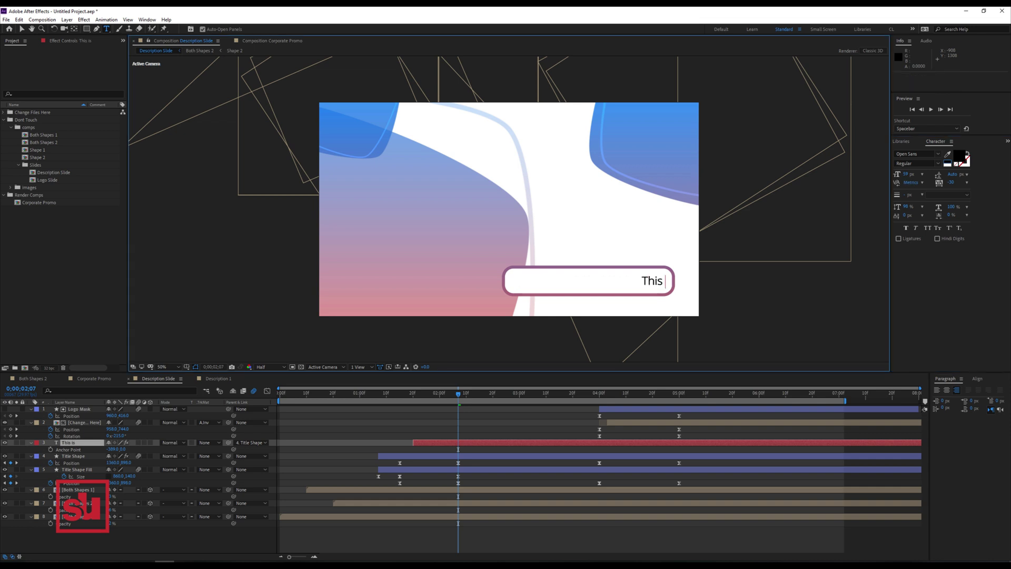
pyautogui.write(' is my slide')
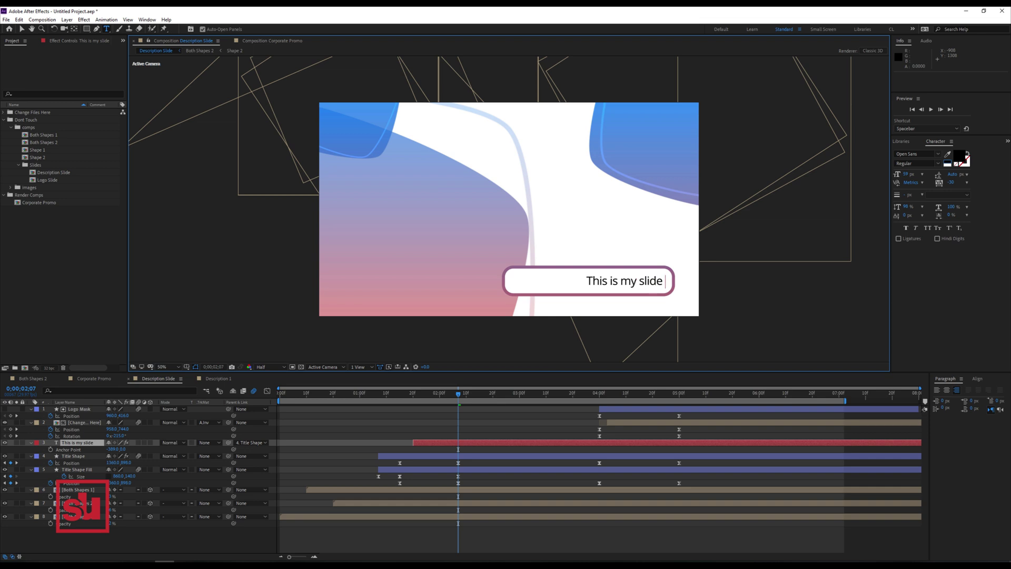
pyautogui.press('BackSpace')
pyautogui.press('Left')
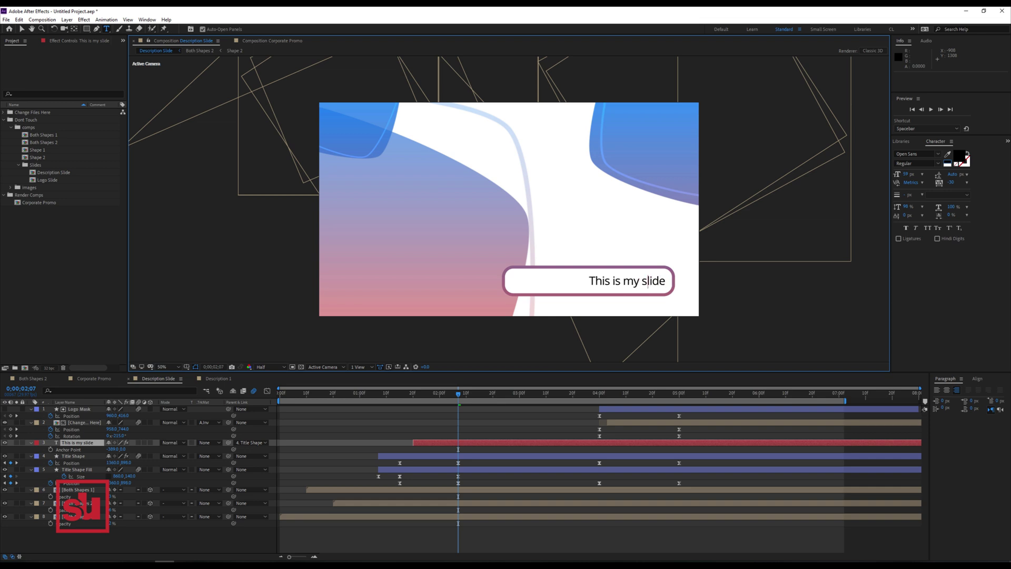
pyautogui.write('descript')
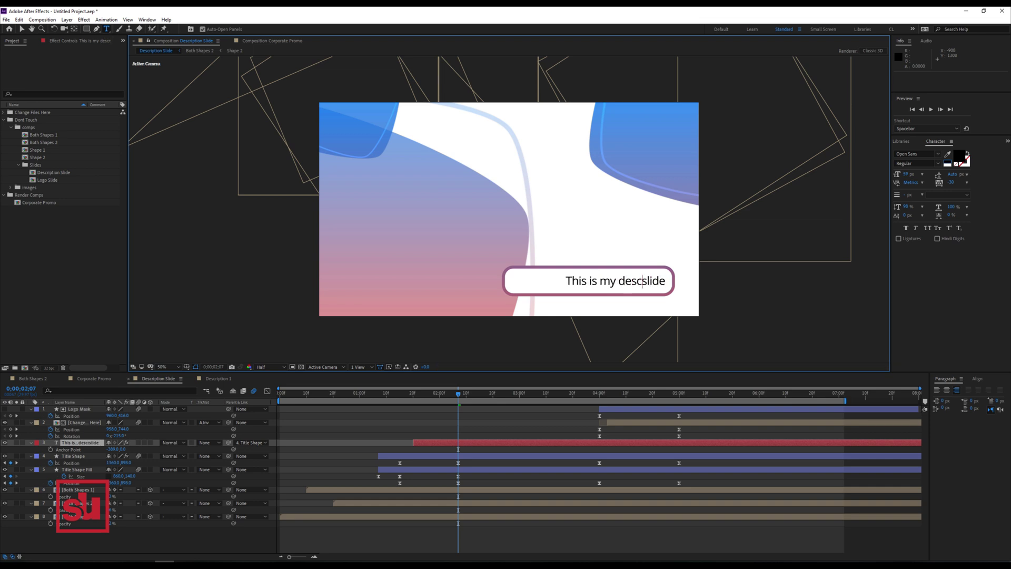
pyautogui.write('ion')
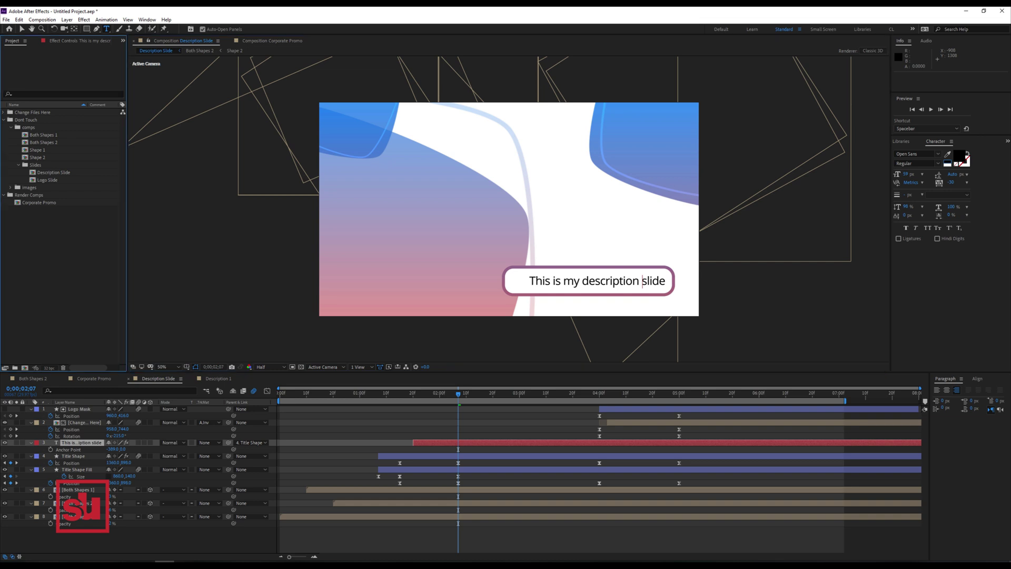
# Step: Add the Description 1 composition above all layers, scaled down and placed over the large gradient shape at 550, 679
pyautogui.click(4, 112)
pyautogui.moveTo(35, 127); pyautogui.dragTo(47, 406)
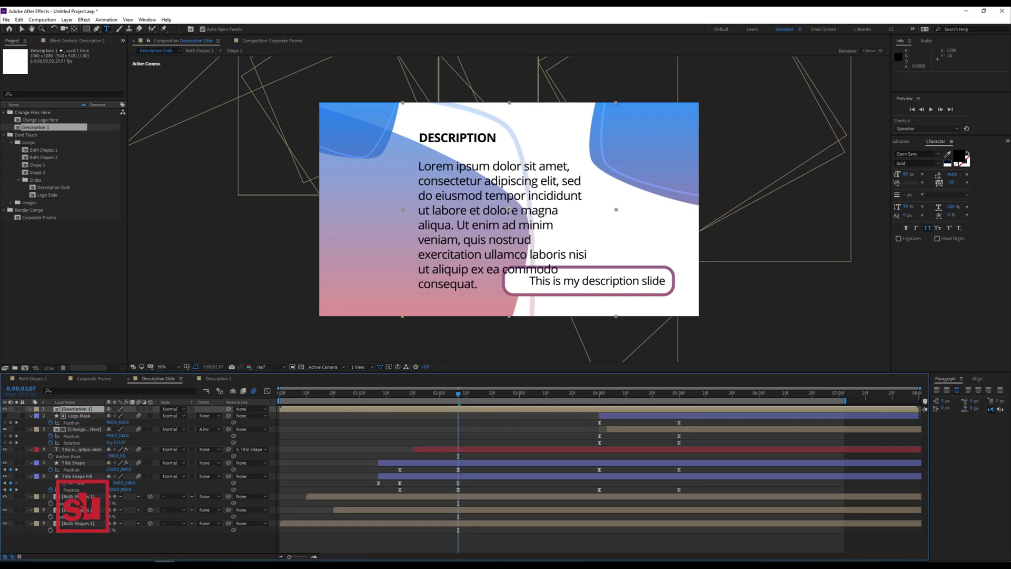
pyautogui.click(21, 29)
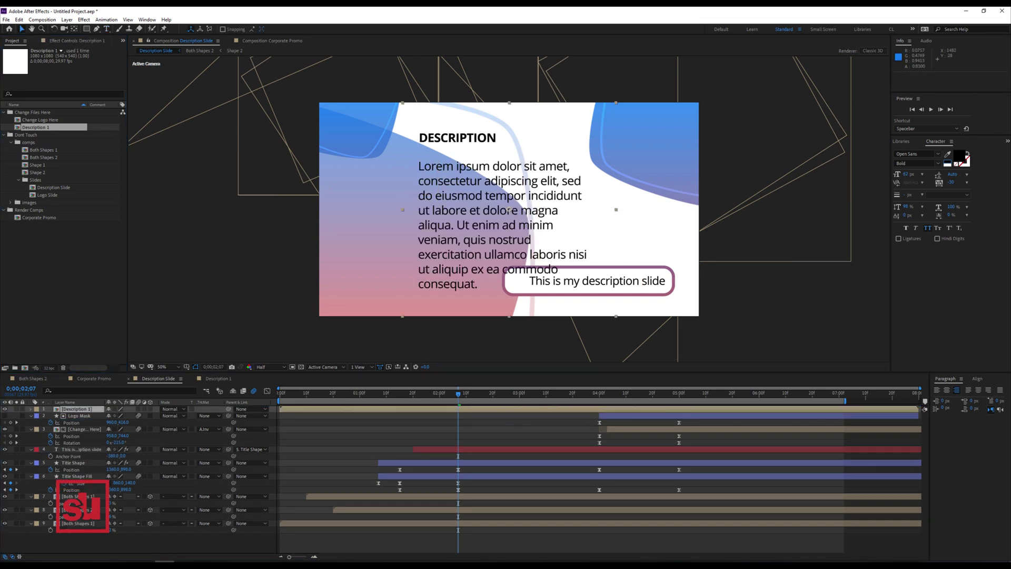
pyautogui.moveTo(617, 103); pyautogui.dragTo(598, 126)
pyautogui.moveTo(509, 209); pyautogui.dragTo(428, 237)
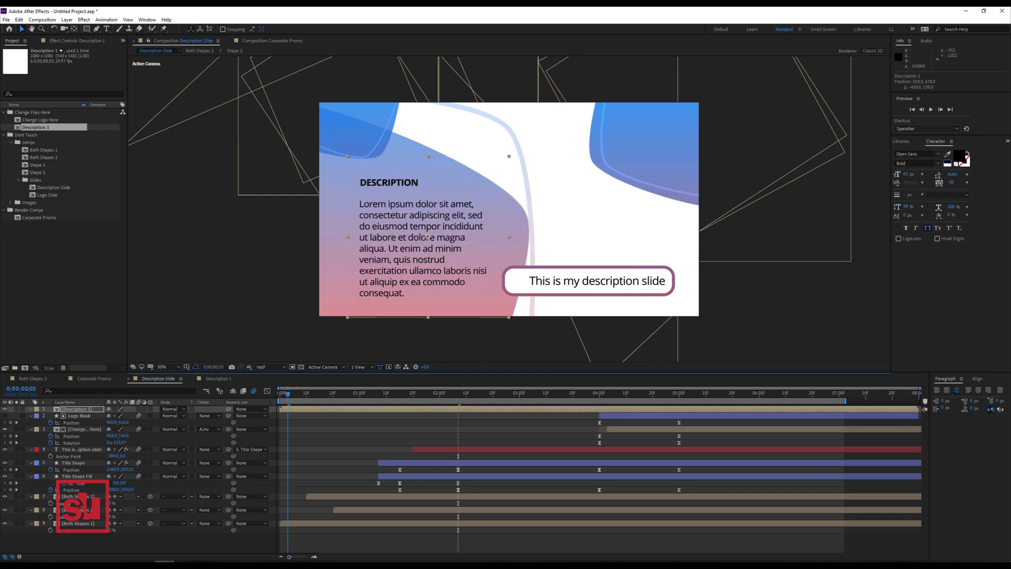
# Step: Shift the Description 1 layer to start at 0;00;01;29 and play back the slide
pyautogui.press('space')
pyautogui.moveTo(328, 409); pyautogui.dragTo(482, 408)
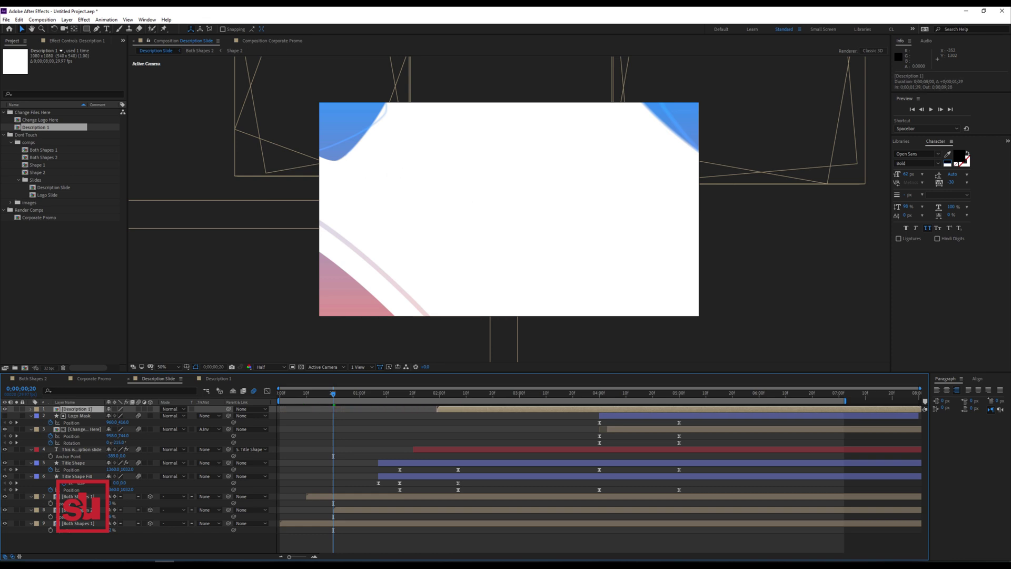
pyautogui.press('space')
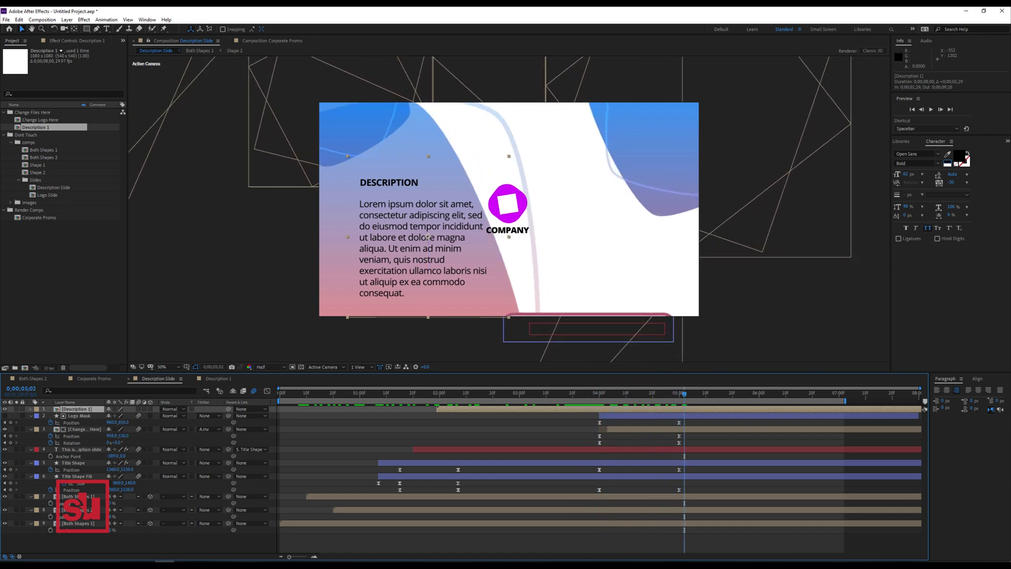
# Step: Delete the Logo Mask and Change Logo Here layers from the Description Slide and preview it
pyautogui.click(79, 416)
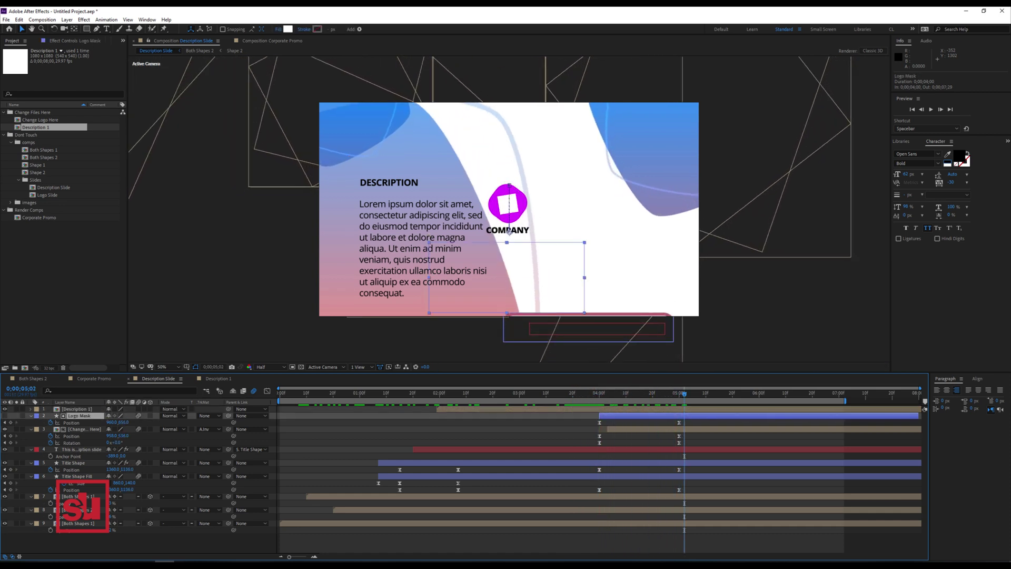
pyautogui.keyDown('shift'); pyautogui.click(85, 429); pyautogui.keyUp('shift')
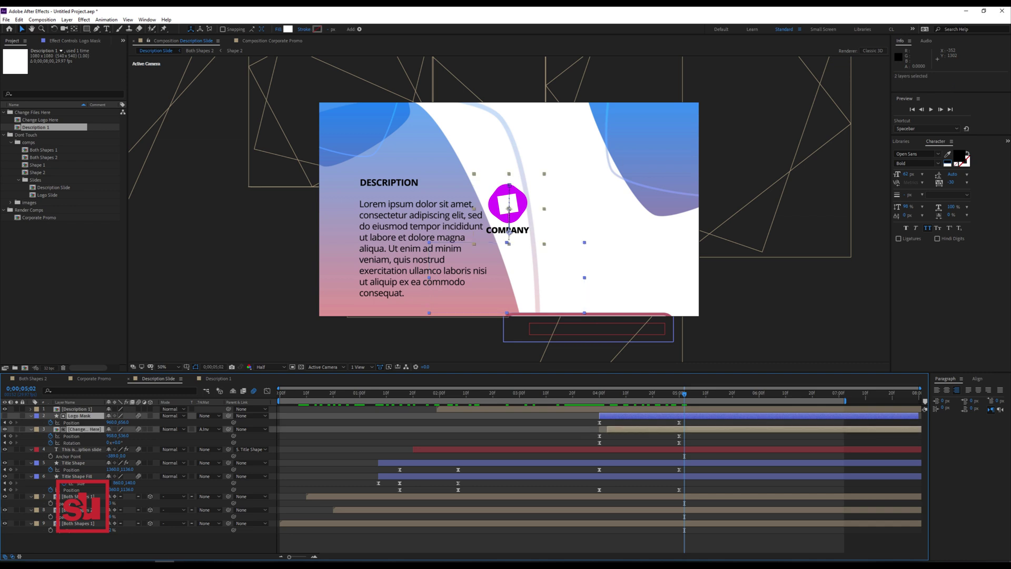
pyautogui.press('Delete')
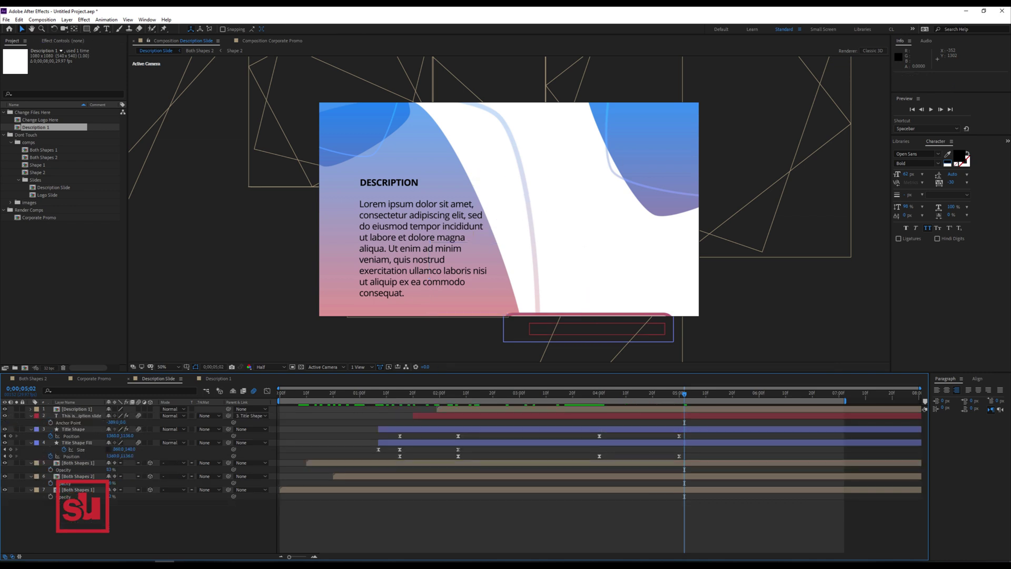
pyautogui.press('space')
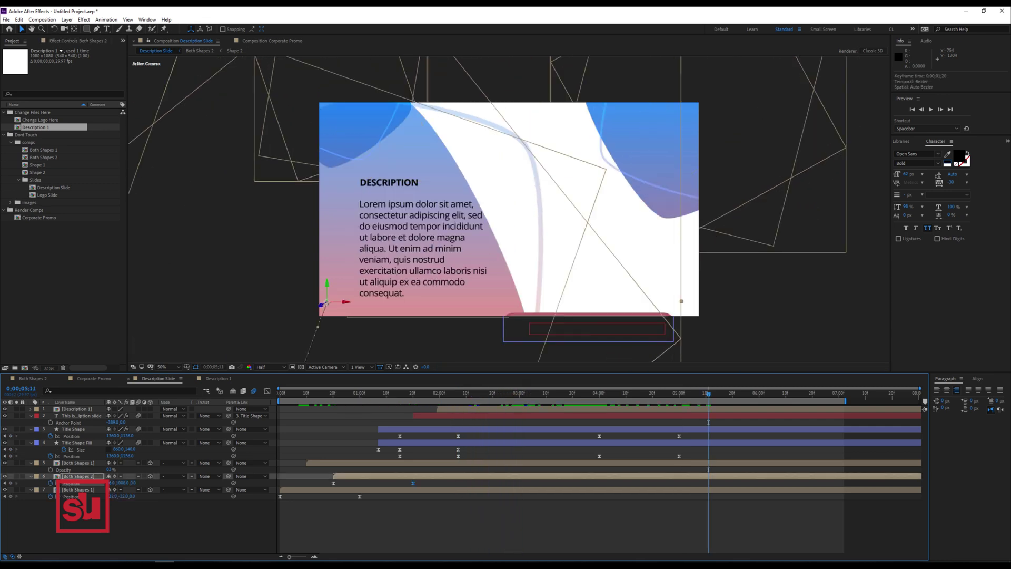
# Step: Move the large Both Shapes 2 layer to 106, 912 at its 0;00;01;20 position keyframe and play back the animation
pyautogui.scroll(-2, 424, 245)
pyautogui.scroll(1, 424, 245)
pyautogui.click(413, 393)
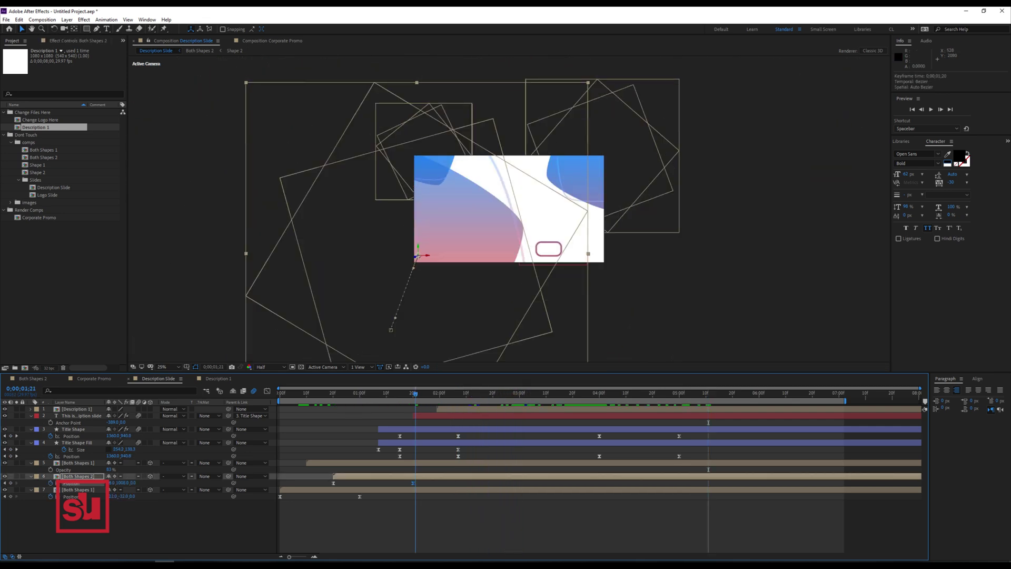
pyautogui.moveTo(442, 272); pyautogui.dragTo(448, 262)
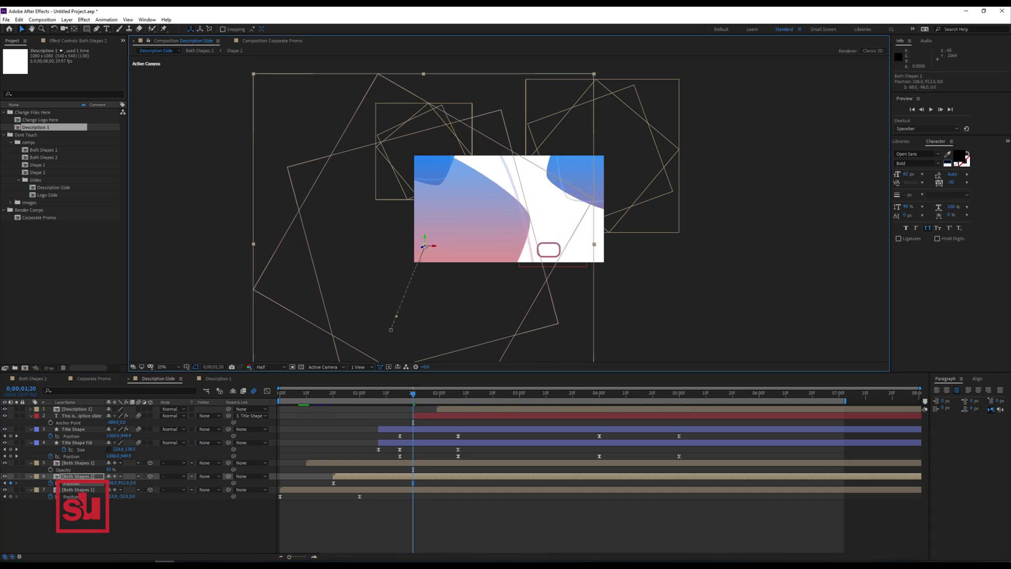
pyautogui.press('space')
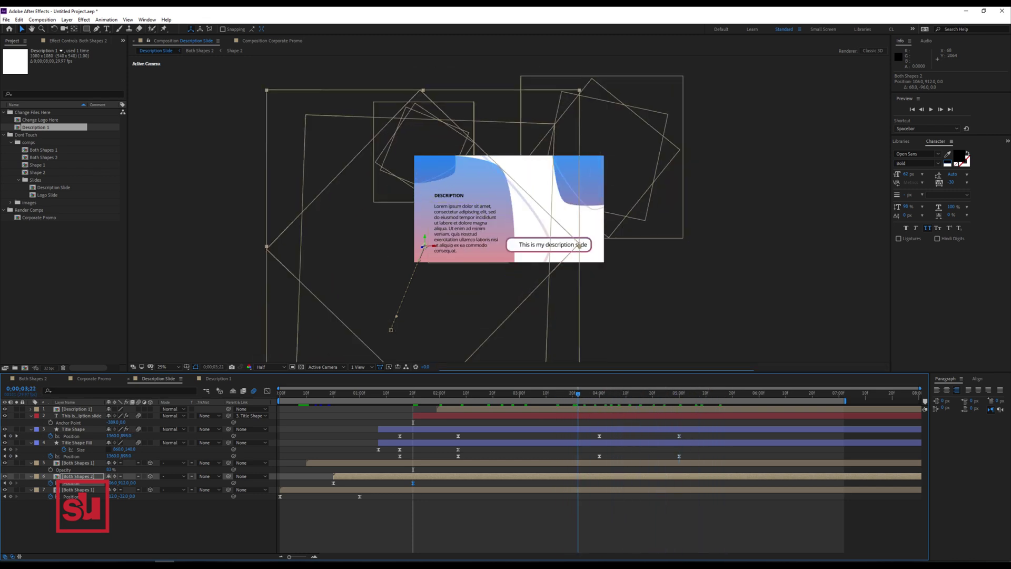
# Step: Delete the Title Shape and Title Shape Fill position keyframes at four and five seconds, then preview the slide
pyautogui.moveTo(688, 433); pyautogui.dragTo(636, 466)
pyautogui.press('Delete')
pyautogui.moveTo(607, 433); pyautogui.dragTo(581, 463)
pyautogui.press('space')
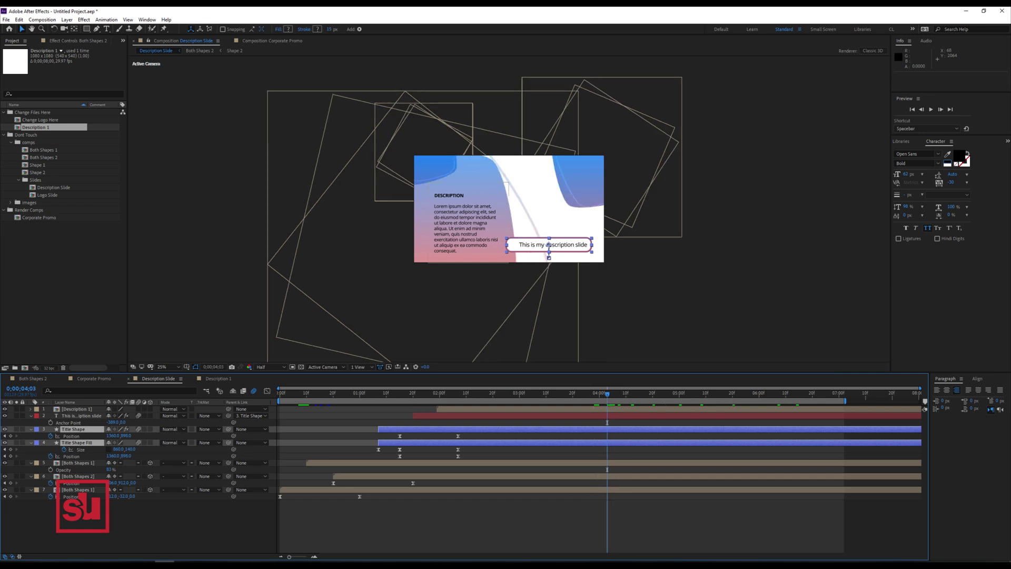
# Step: Collapse the properties of all layers, shift every layer about 16 frames later and play back the result
pyautogui.click(469, 223)
pyautogui.hotkey('ctrl', 'a')
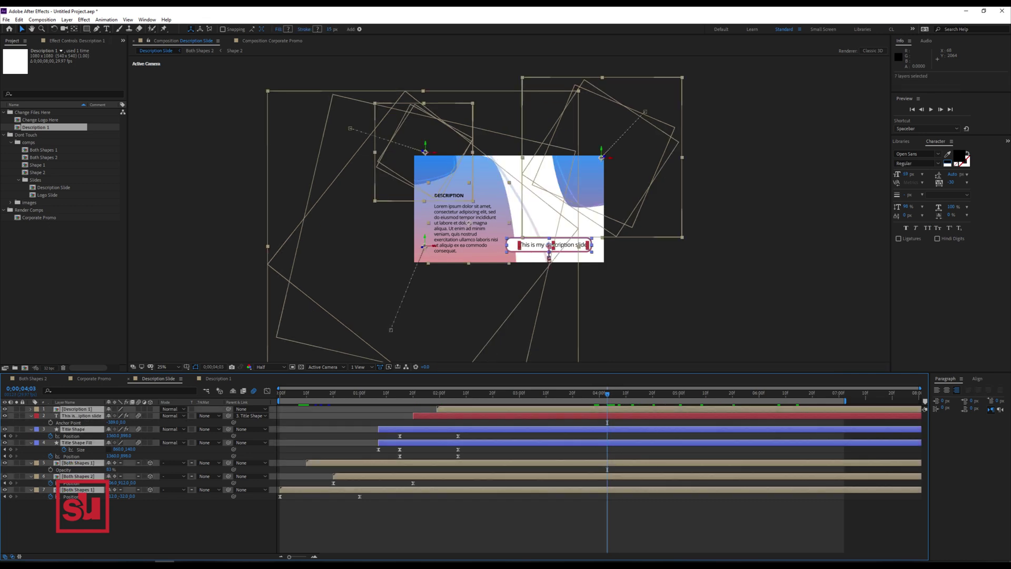
pyautogui.press('u')
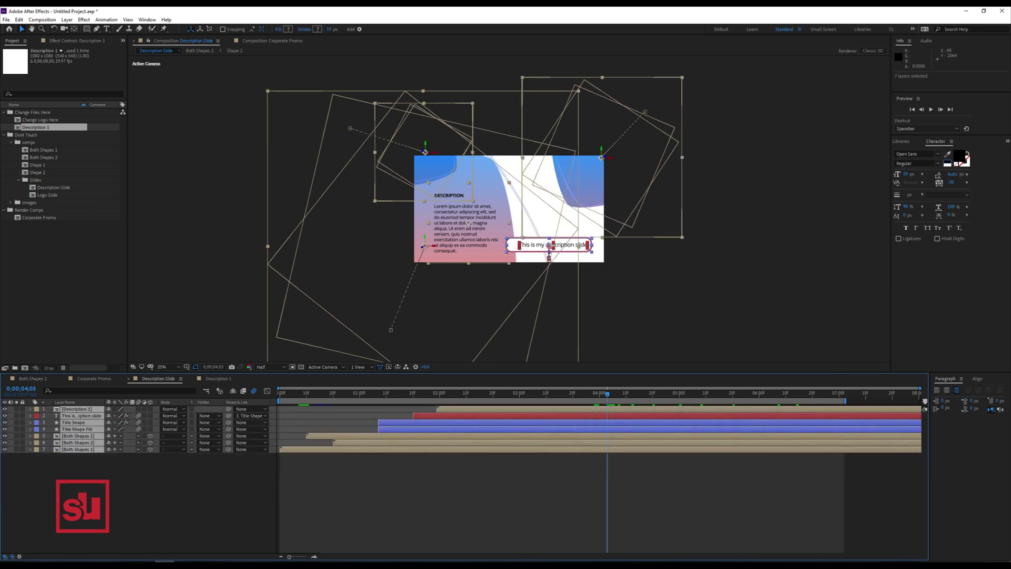
pyautogui.moveTo(381, 424); pyautogui.dragTo(425, 401)
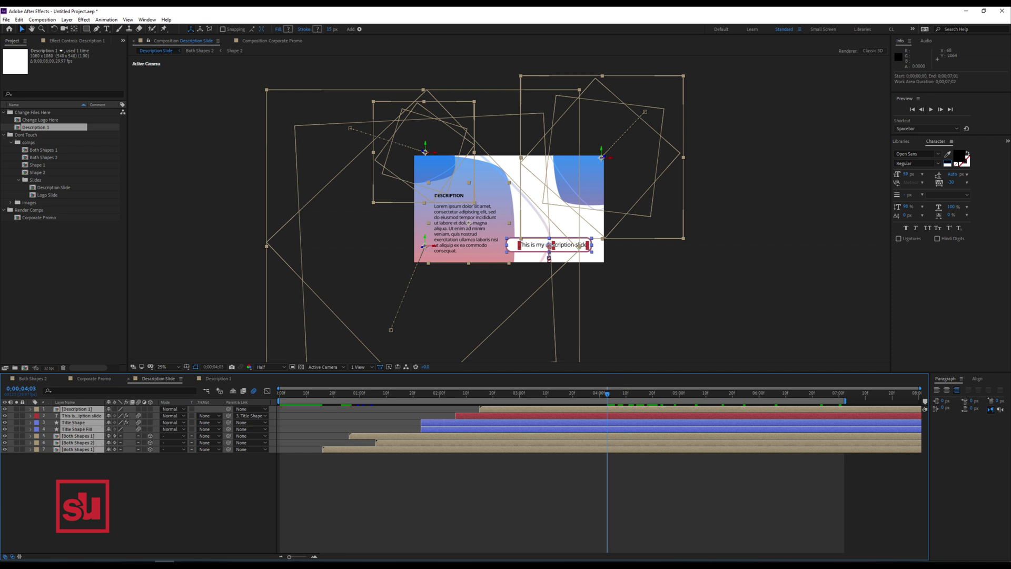
pyautogui.press('space')
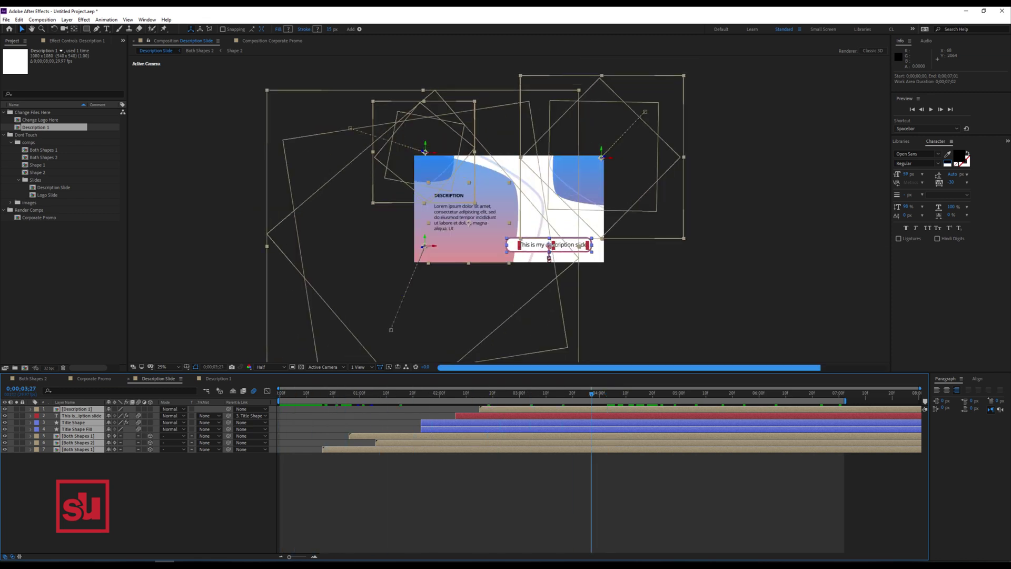
# Step: Add the Shape 1 composition above all layers and scale it up to 239% to cover the frame
pyautogui.click(38, 165)
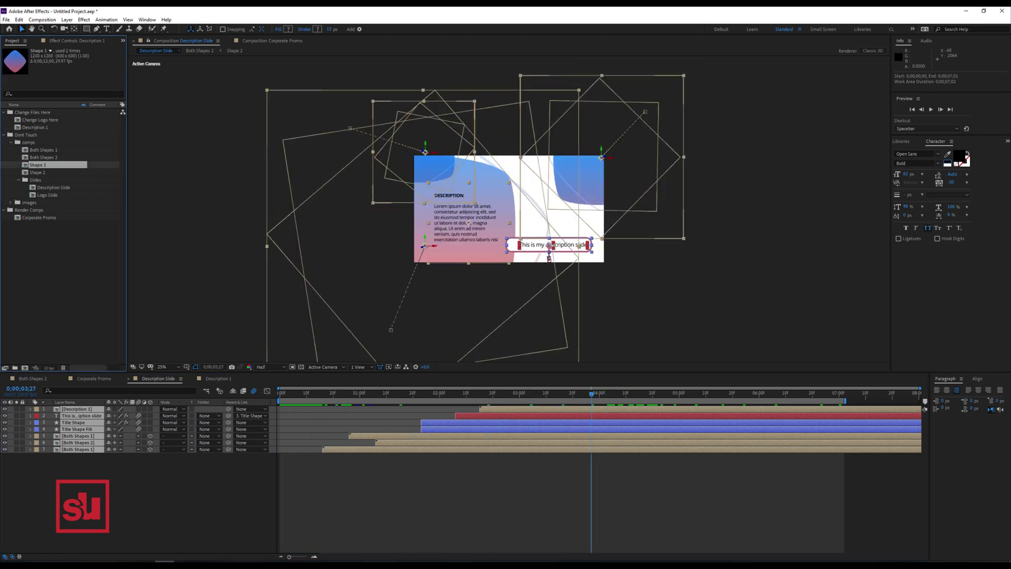
pyautogui.moveTo(38, 165); pyautogui.dragTo(84, 409)
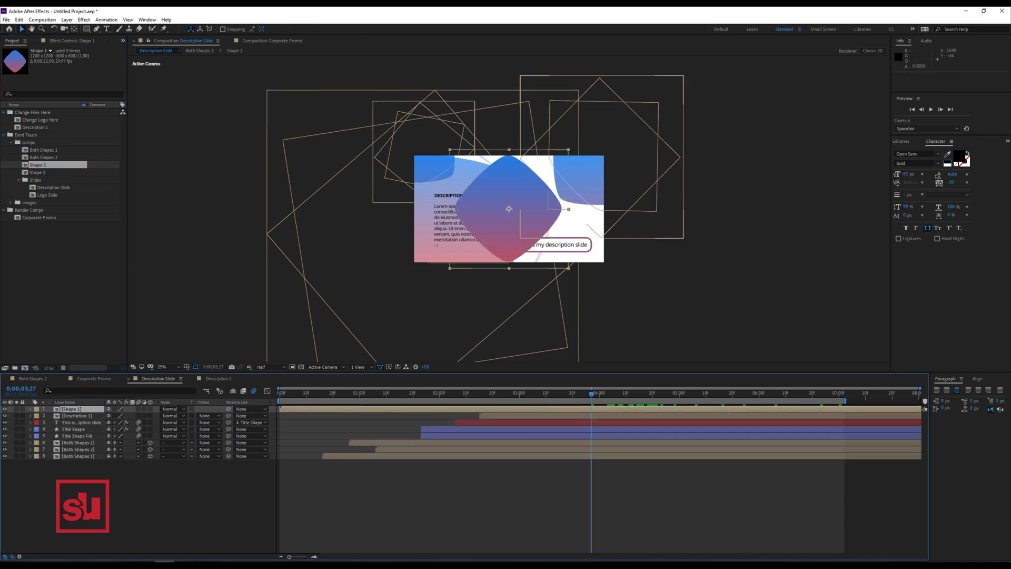
pyautogui.moveTo(569, 149); pyautogui.dragTo(634, 41)
pyautogui.moveTo(634, 84); pyautogui.dragTo(651, 67)
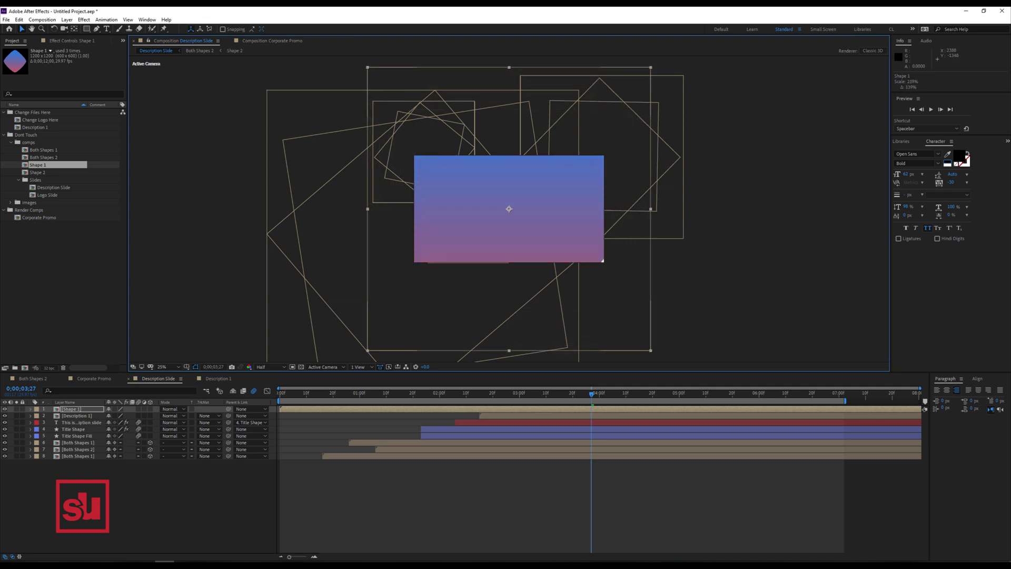
# Step: Enlarge Shape 1 to 264% and move it off the slide's right side to 3412, 576
pyautogui.moveTo(483, 204); pyautogui.dragTo(564, 208)
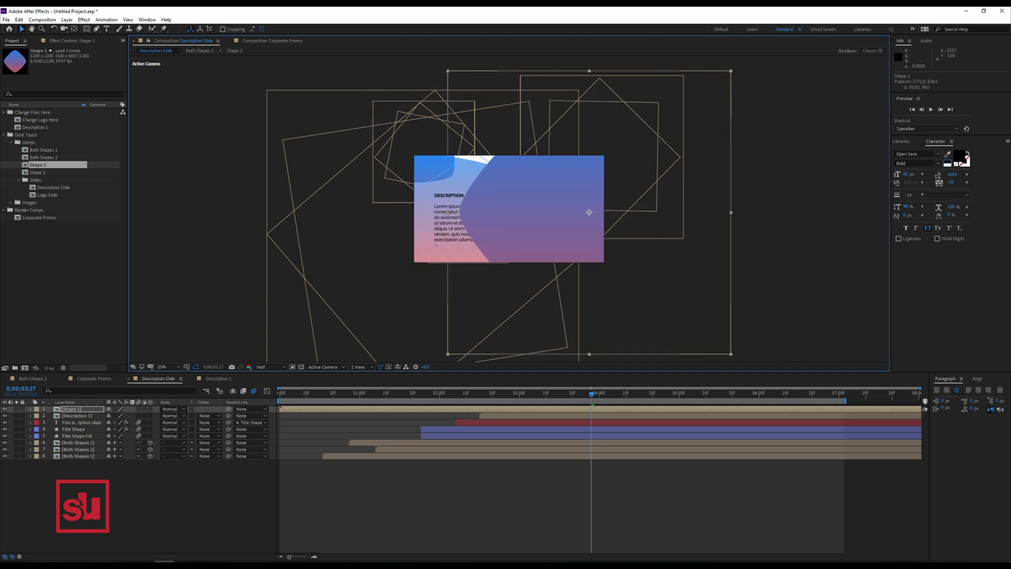
pyautogui.moveTo(448, 212); pyautogui.dragTo(433, 212)
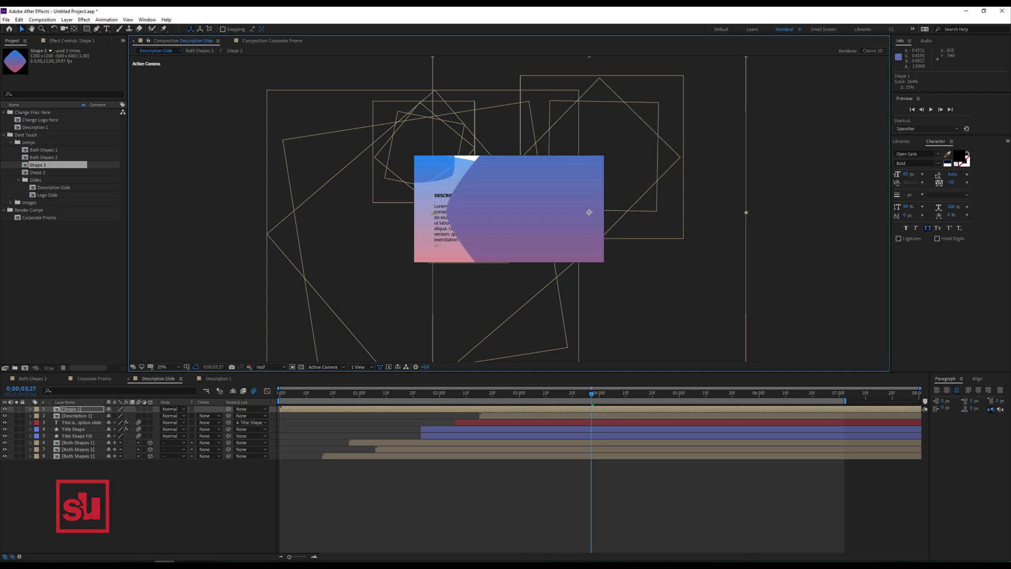
pyautogui.moveTo(589, 212); pyautogui.dragTo(752, 212)
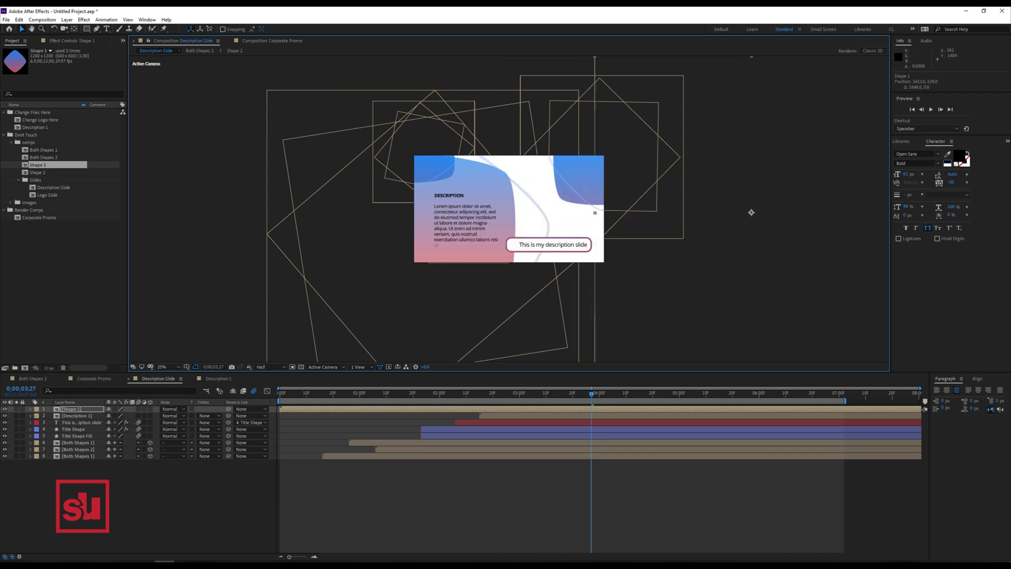
# Step: Keyframe Shape 1's position of 3412, 576 at the composition start and advance the playback
pyautogui.press('Home')
pyautogui.press('p')
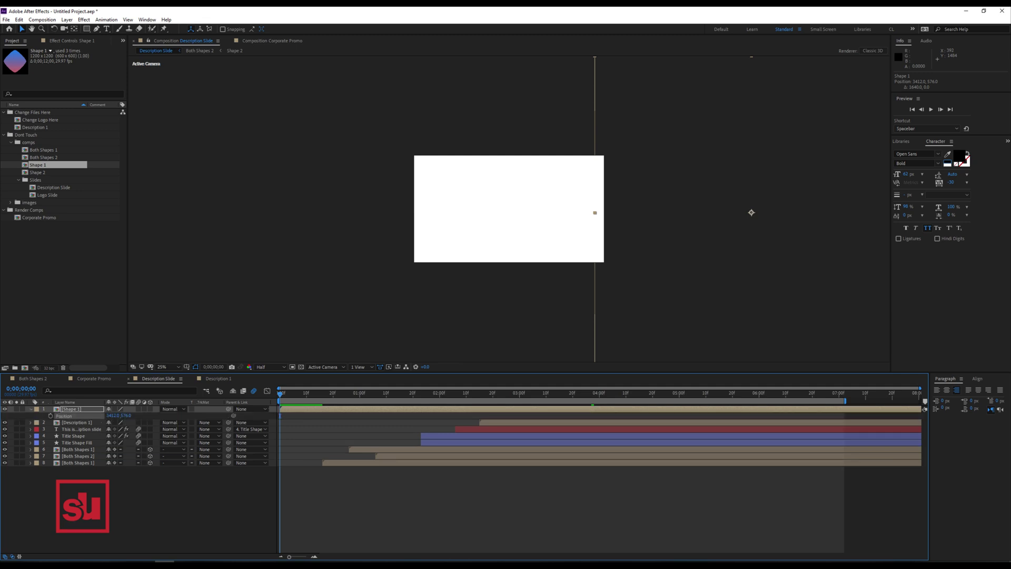
pyautogui.press('space')
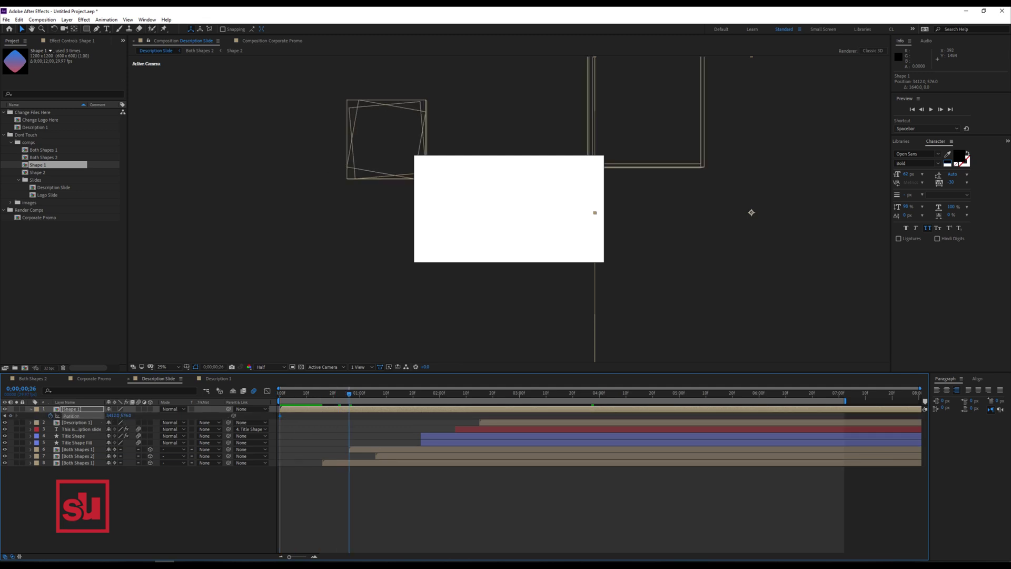
# Step: Move Shape 1 to 956, 576 at frame 25 and apply Easy Ease In to its position keyframes
pyautogui.moveTo(752, 212); pyautogui.dragTo(509, 212)
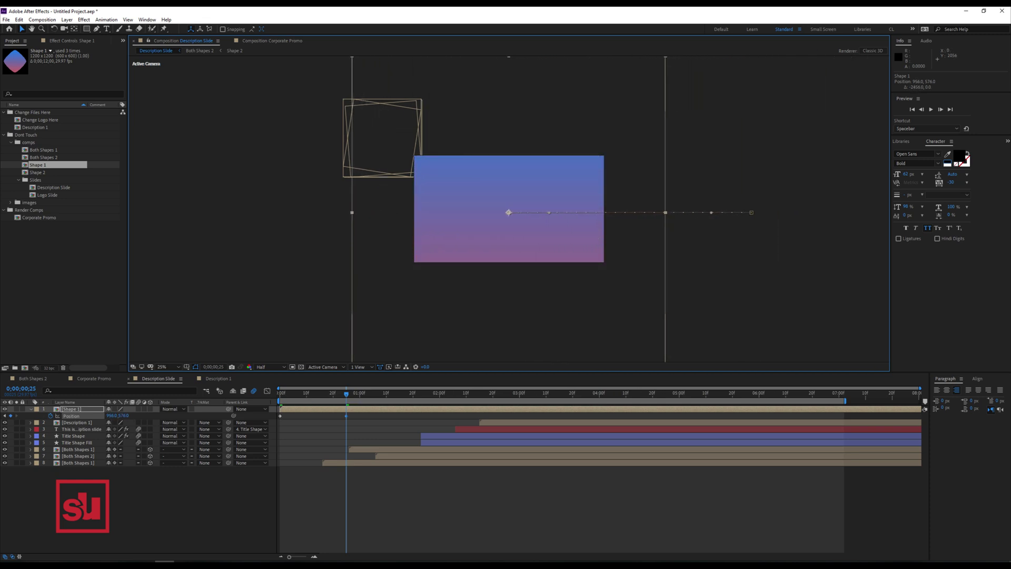
pyautogui.rightClick(280, 416)
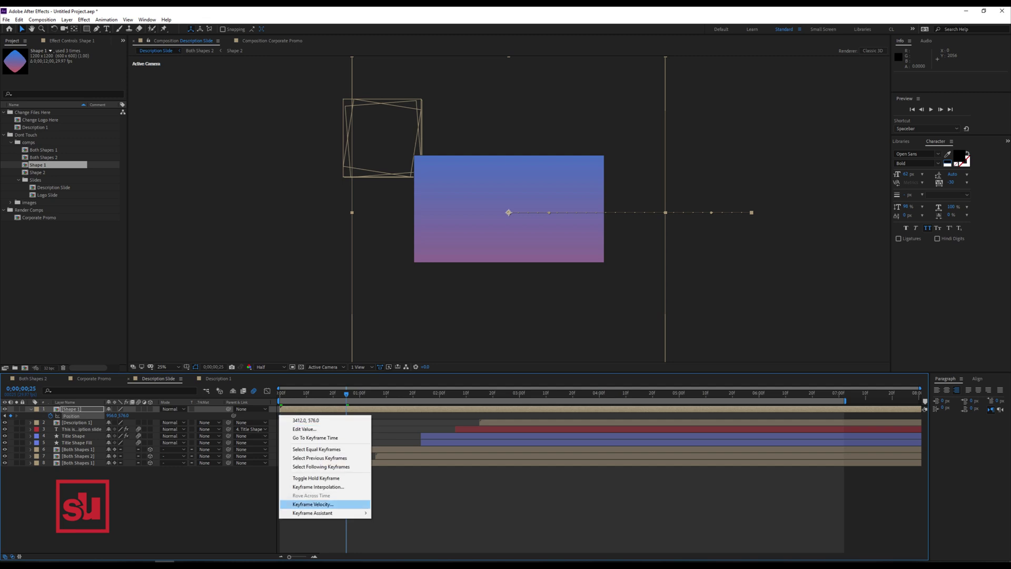
pyautogui.moveTo(337, 513)
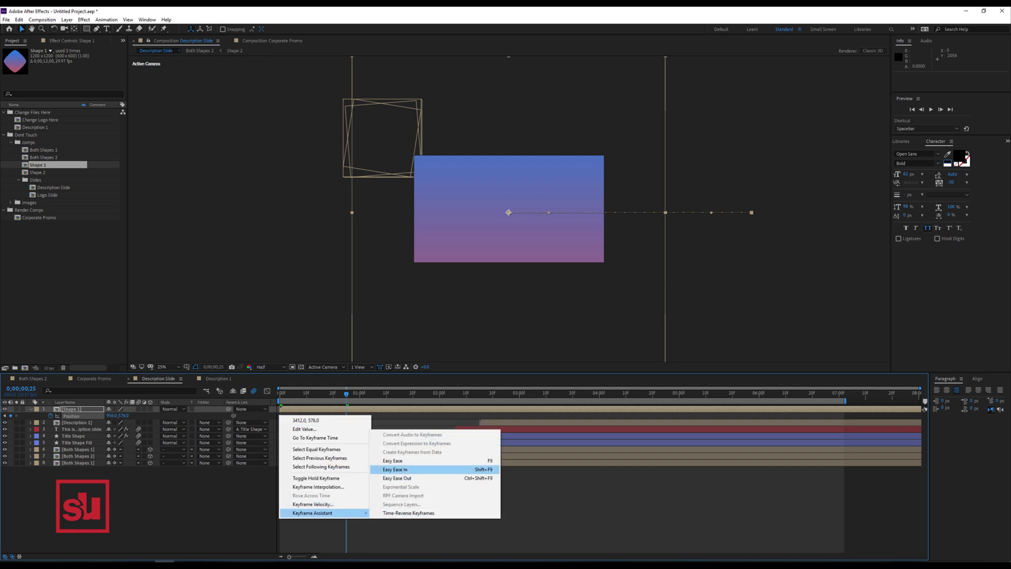
pyautogui.click(401, 470)
# Step: Reshape Shape 1's position speed graph so the movement peaks early and slows gradually into its last keyframe
pyautogui.click(267, 391)
pyautogui.moveTo(375, 503); pyautogui.dragTo(322, 526)
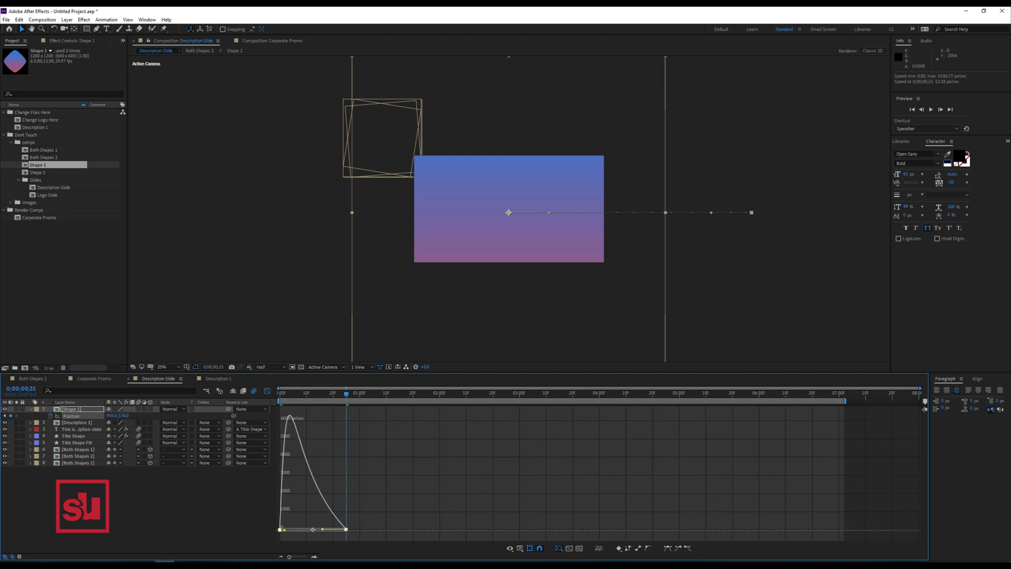
pyautogui.click(267, 391)
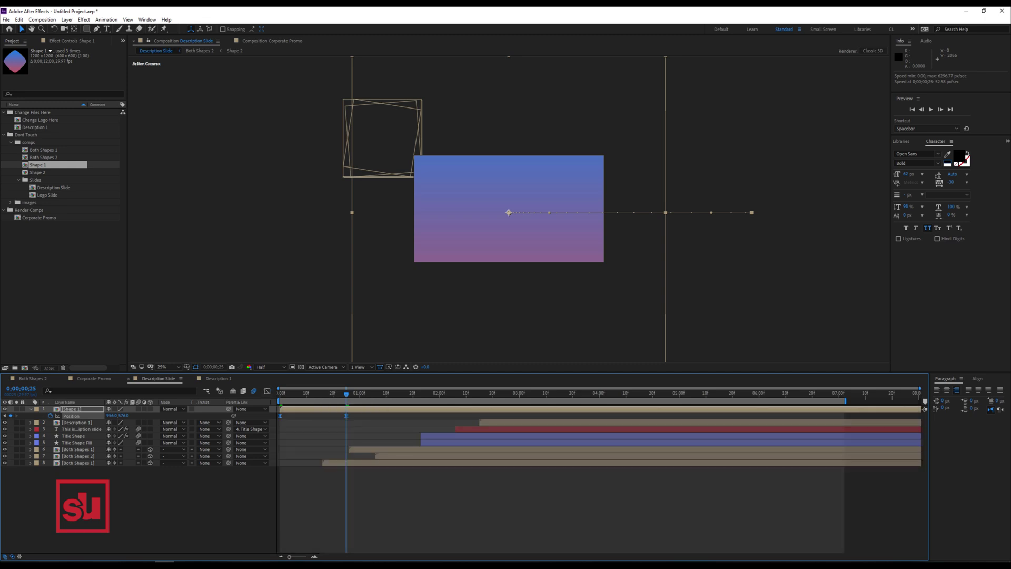
# Step: Duplicate Shape 1 and start the copy about 11 frames into the composition
pyautogui.click(72, 409)
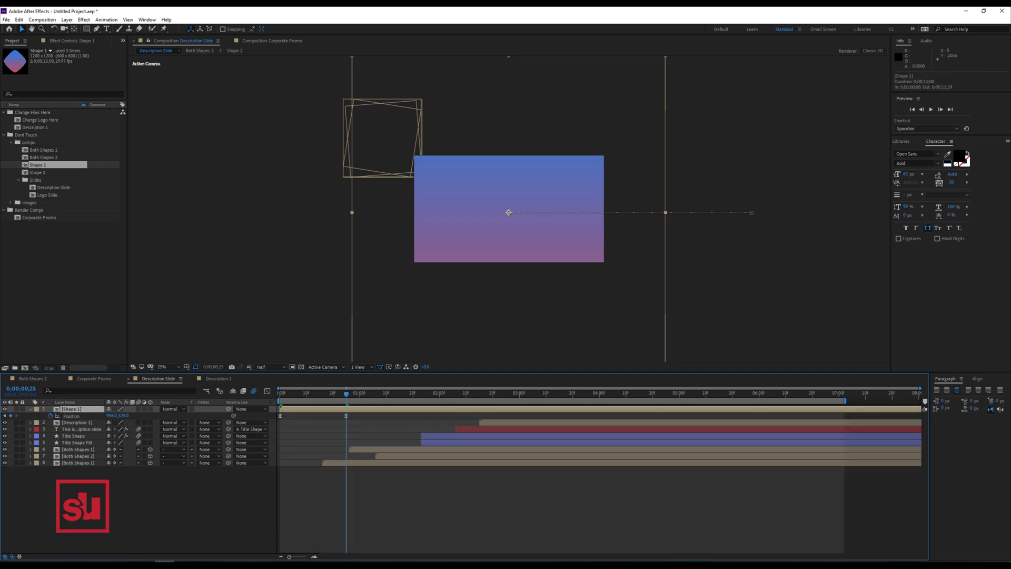
pyautogui.hotkey('ctrl', 'd')
pyautogui.moveTo(312, 409); pyautogui.dragTo(331, 409)
pyautogui.hotkey('alt', 'pagedown')
pyautogui.hotkey('alt', 'pagedown')
pyautogui.hotkey('alt', 'pagedown')
pyautogui.hotkey('alt', 'pagedown')
pyautogui.hotkey('alt', 'pagedown')
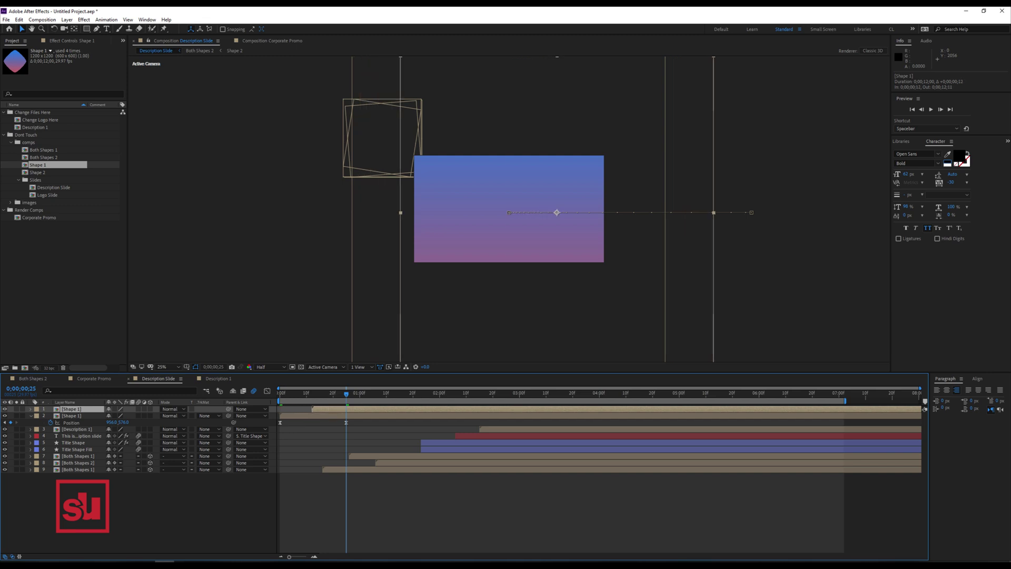
# Step: Set the rotation of the upper Shape 1 copy to 180°
pyautogui.press('r')
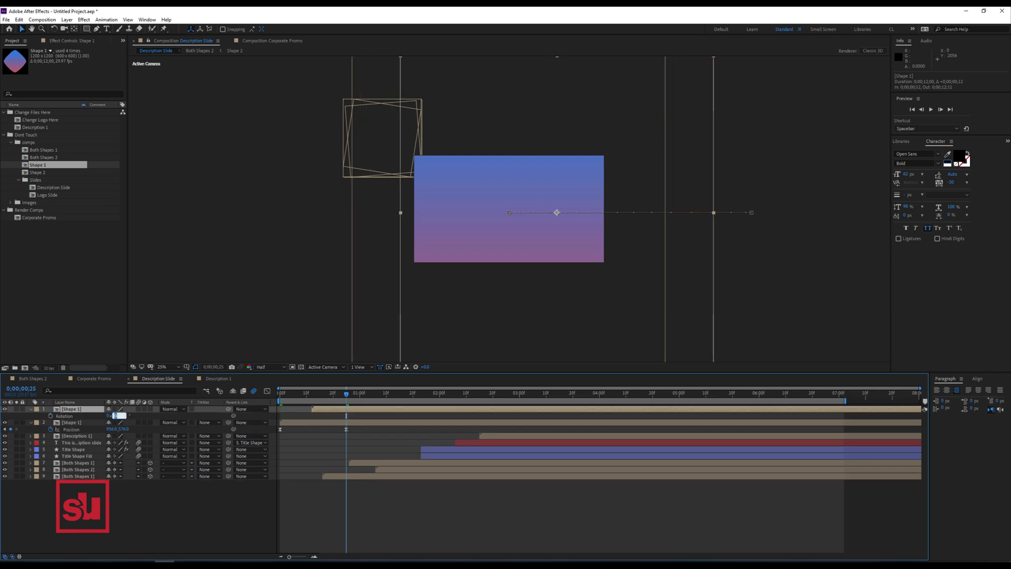
pyautogui.write('180')
pyautogui.press('Return')
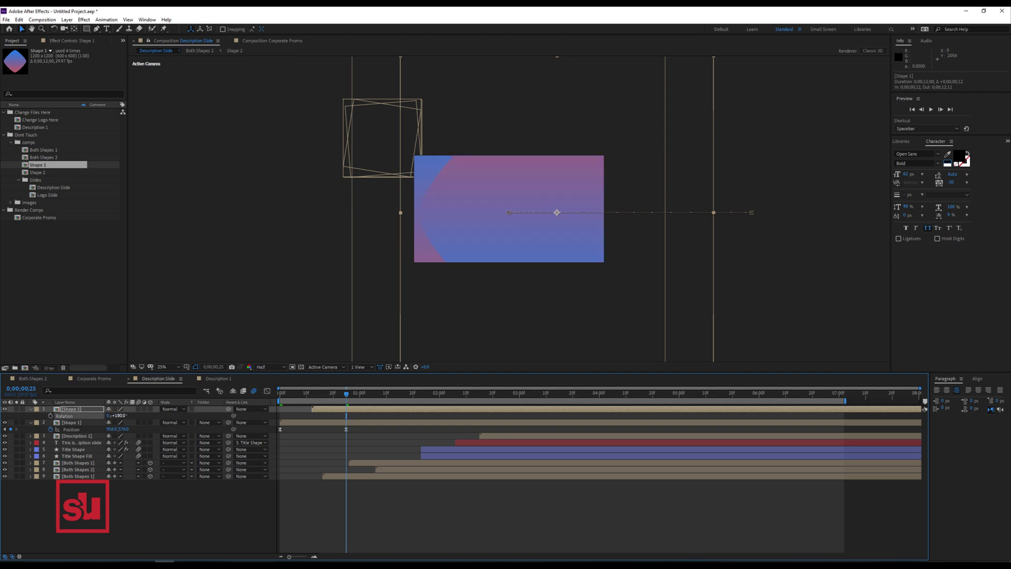
# Step: Play back the transition, retime the rotated copy to about frame 4 and duplicate it with a start at frame 11
pyautogui.press('space')
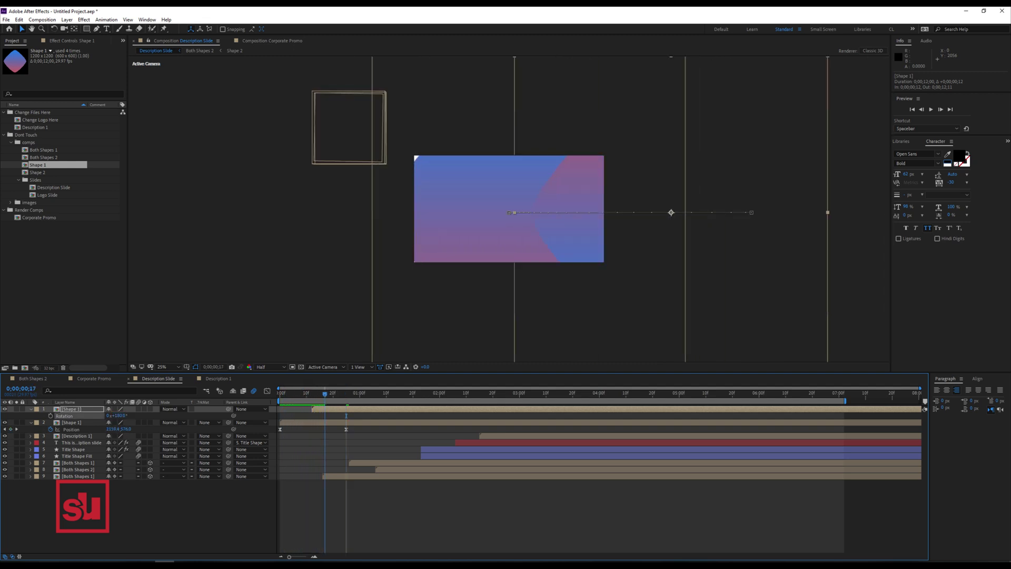
pyautogui.moveTo(328, 409)
pyautogui.mouseDown()
pyautogui.moveTo(308, 409)
pyautogui.moveTo(325, 409)
pyautogui.mouseUp()
pyautogui.hotkey('ctrl', 'd')
# Step: Apply a Fill effect to the topmost Shape 1 copy and set its color to white (FFFFFF)
pyautogui.click(71, 40)
pyautogui.rightClick(49, 89)
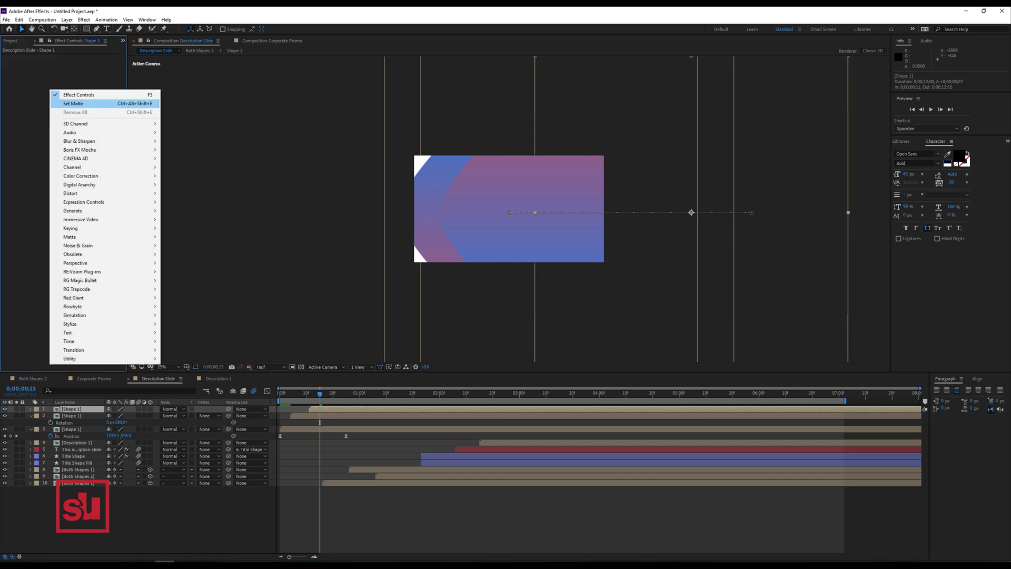
pyautogui.moveTo(95, 211)
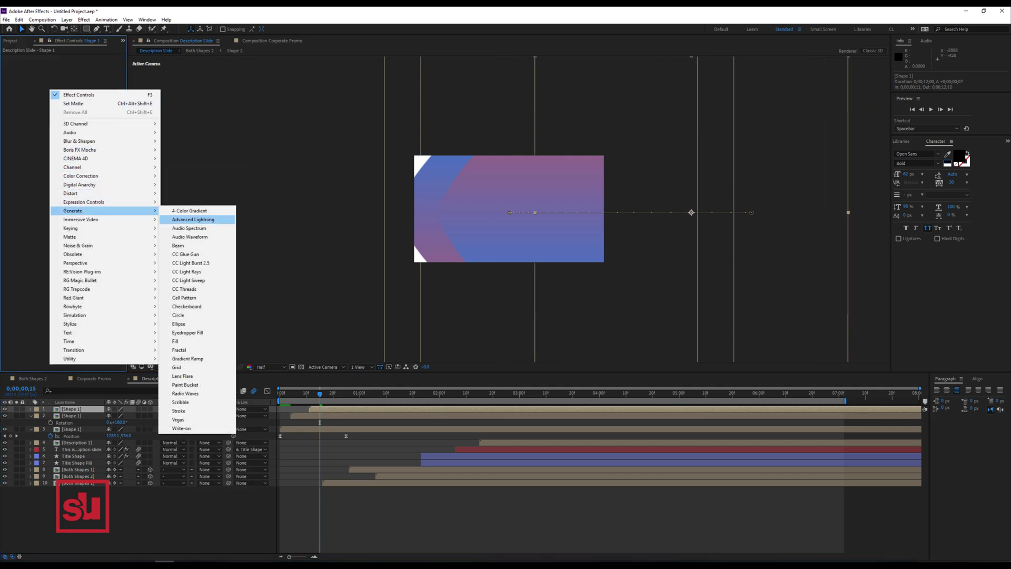
pyautogui.click(175, 341)
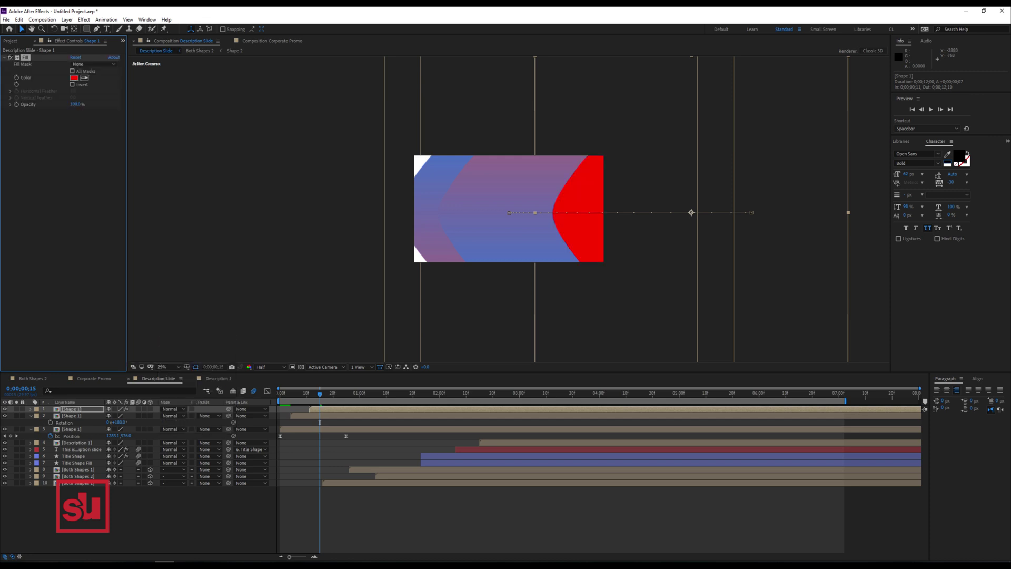
pyautogui.click(74, 77)
pyautogui.click(13, 35)
pyautogui.moveTo(14, 35); pyautogui.dragTo(10, 27)
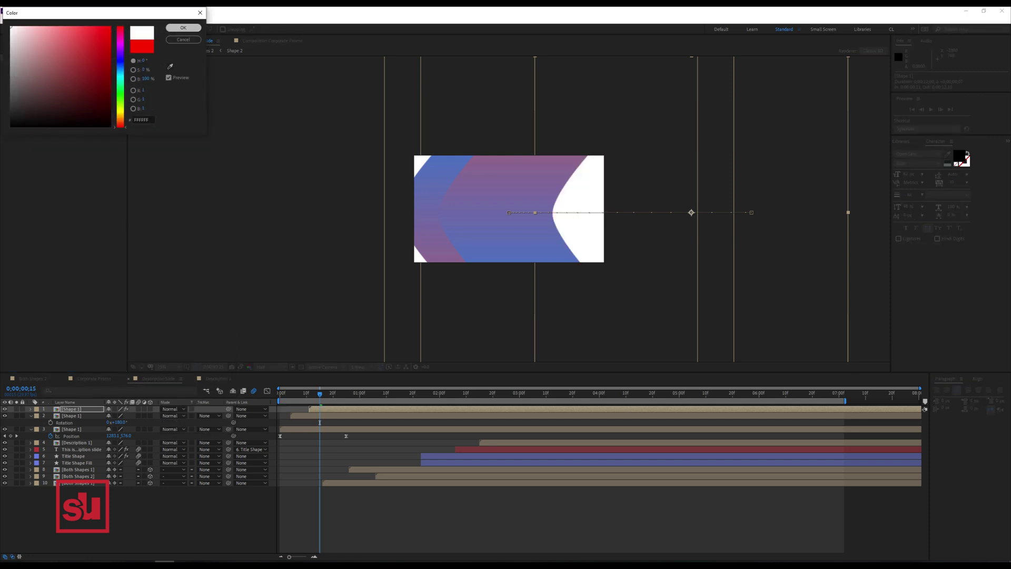
pyautogui.click(183, 28)
pyautogui.click(4, 57)
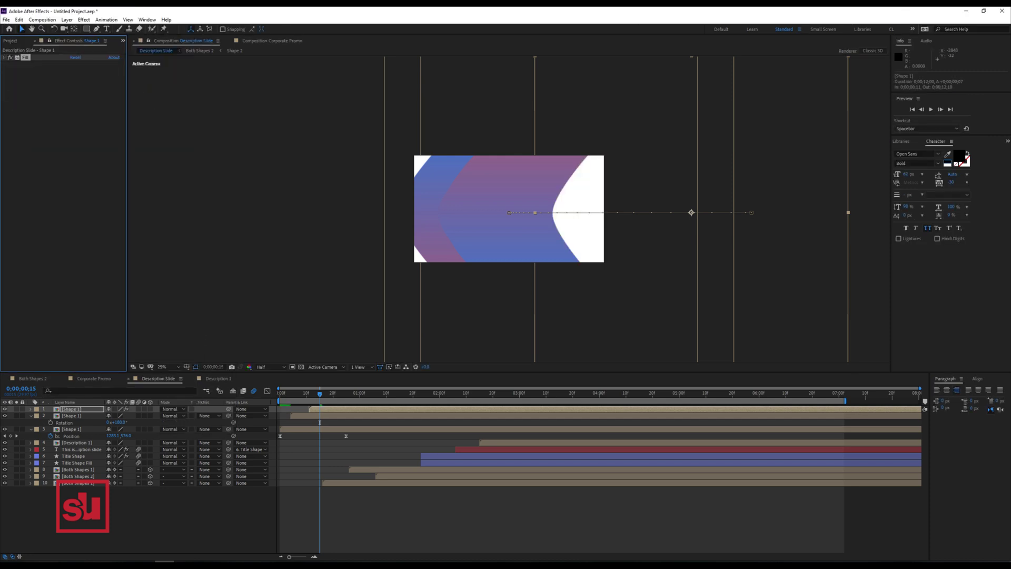
# Step: Move the three Shape 1 layers beneath all other layers of the Description Slide and play back the result
pyautogui.keyDown('shift'); pyautogui.click(79, 429); pyautogui.keyUp('shift')
pyautogui.moveTo(79, 429); pyautogui.dragTo(81, 487)
pyautogui.press('space')
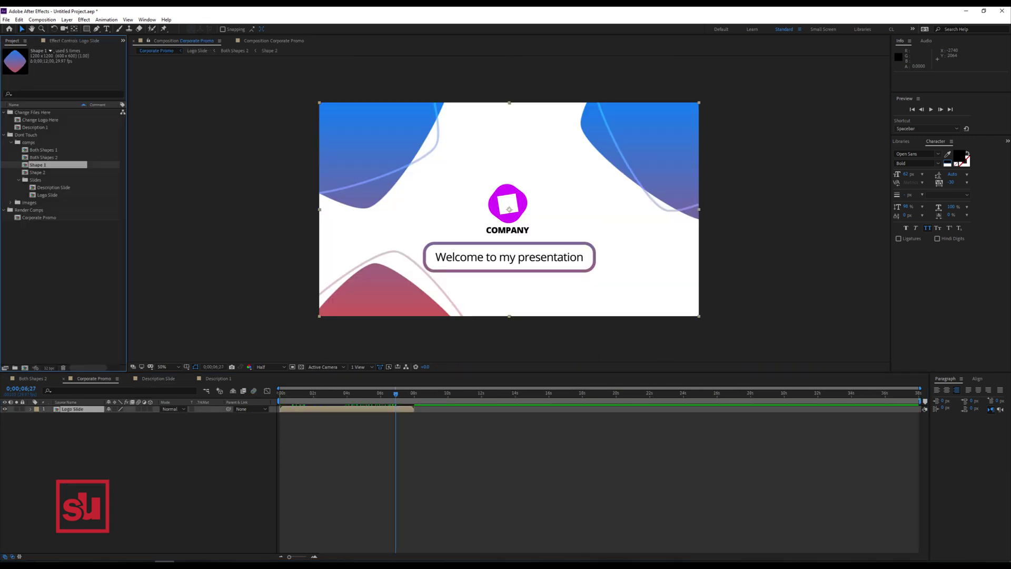
# Step: Add Description Slide above Logo Slide in Corporate Promo, starting at 0;00;06;03, and play back the transition
pyautogui.moveTo(55, 188); pyautogui.dragTo(165, 407)
pyautogui.moveTo(347, 410); pyautogui.dragTo(450, 409)
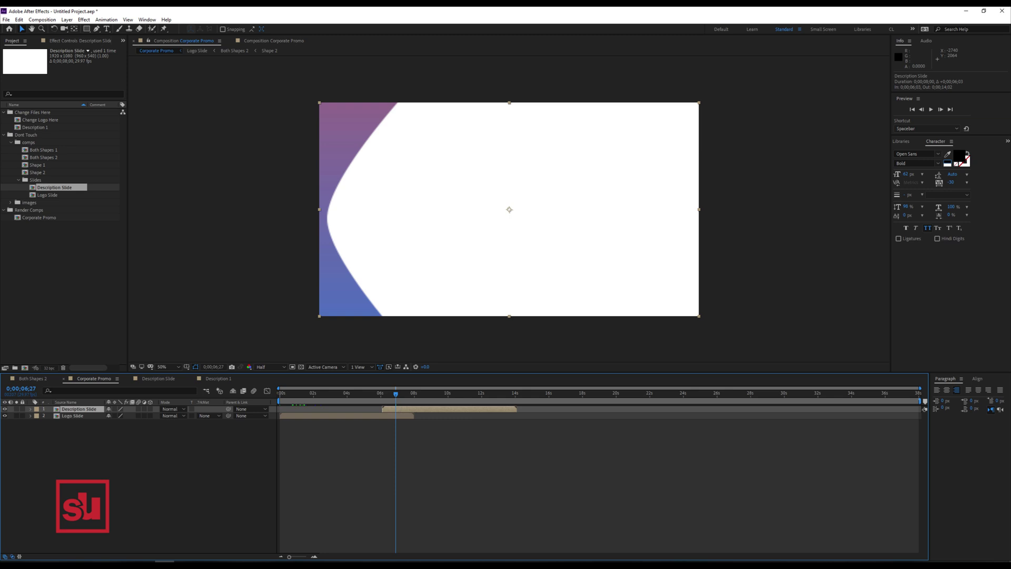
pyautogui.moveTo(395, 394)
pyautogui.mouseDown()
pyautogui.moveTo(369, 393)
pyautogui.moveTo(399, 393)
pyautogui.mouseUp()
pyautogui.press('space')
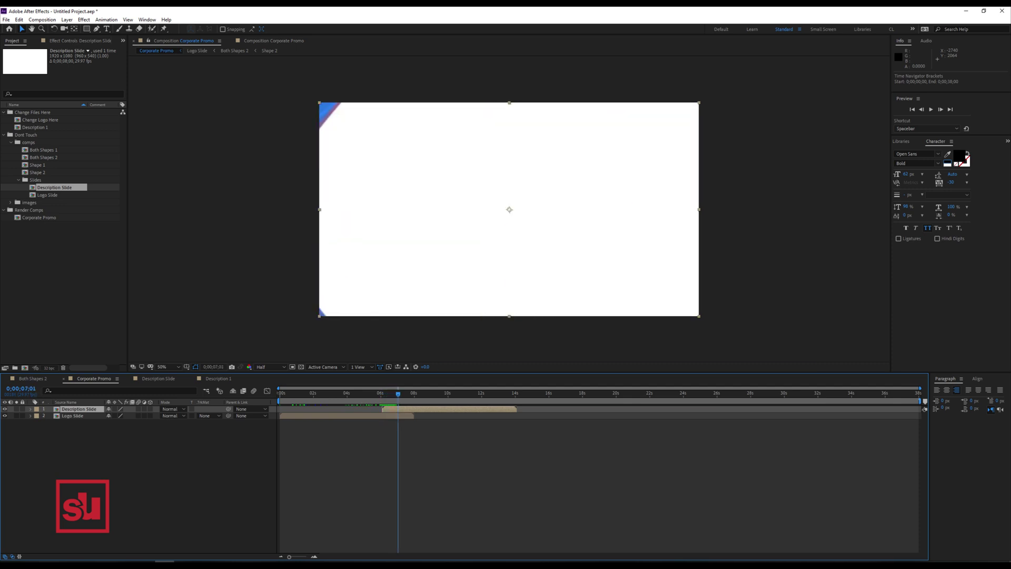
# Step: In Description Slide, start the rotated Shape 1 copy about 2 frames in and the white copy at frame 6, previewing the timing
pyautogui.doubleClick(404, 409)
pyautogui.click(311, 495)
pyautogui.click(311, 476)
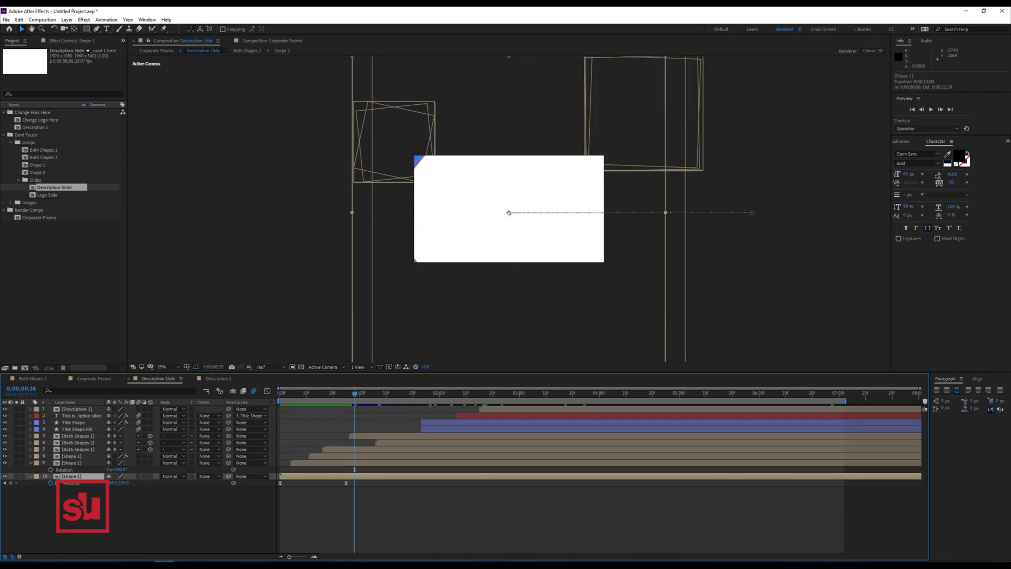
pyautogui.moveTo(312, 463); pyautogui.dragTo(302, 456)
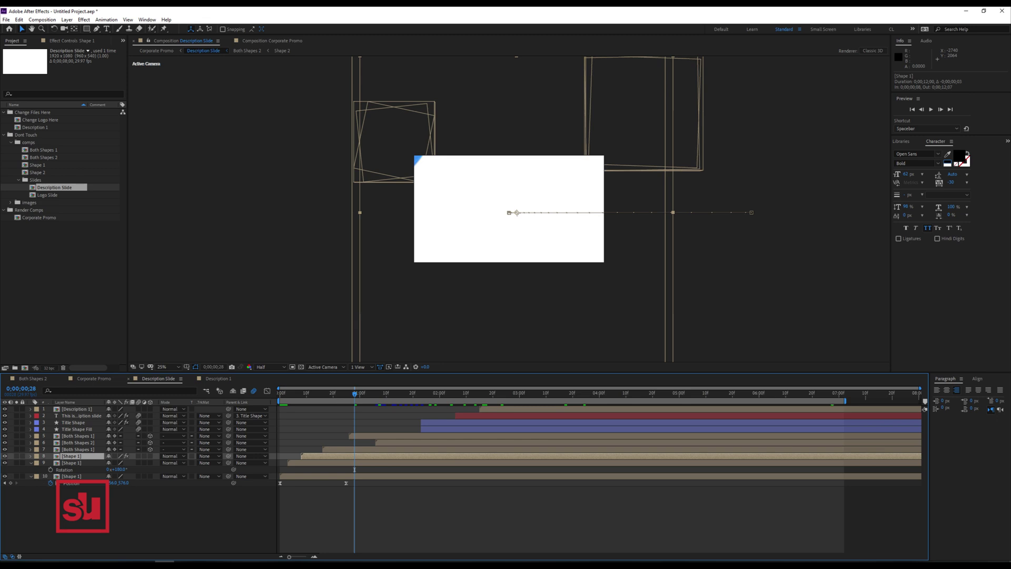
pyautogui.press('space')
pyautogui.press('space')
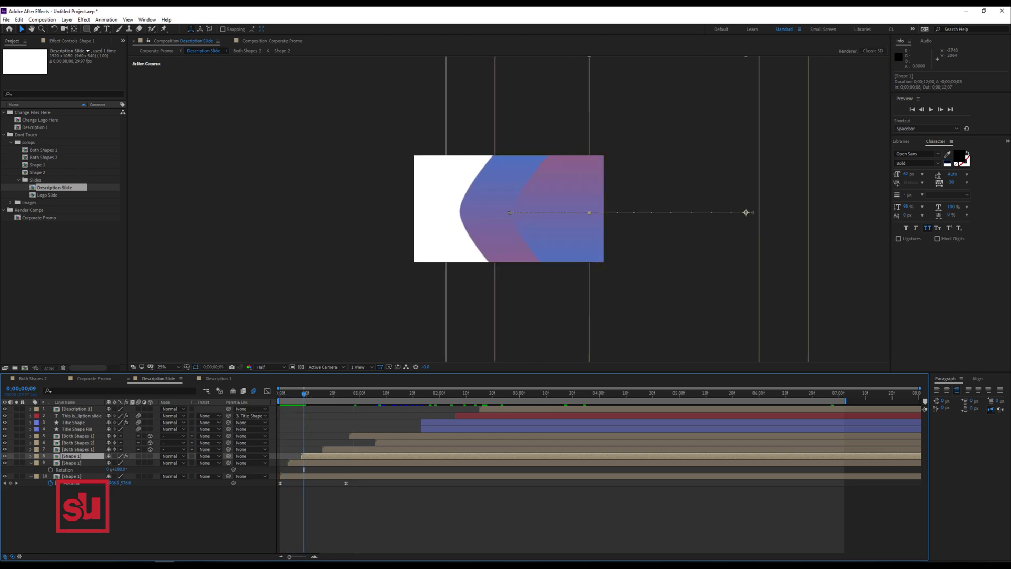
pyautogui.moveTo(309, 463); pyautogui.dragTo(303, 456)
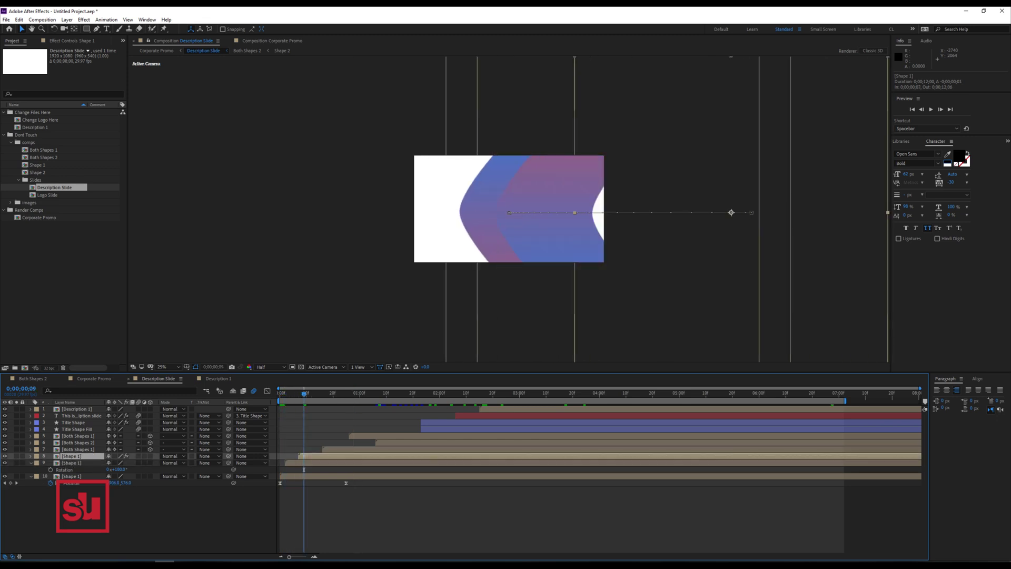
pyautogui.press('space')
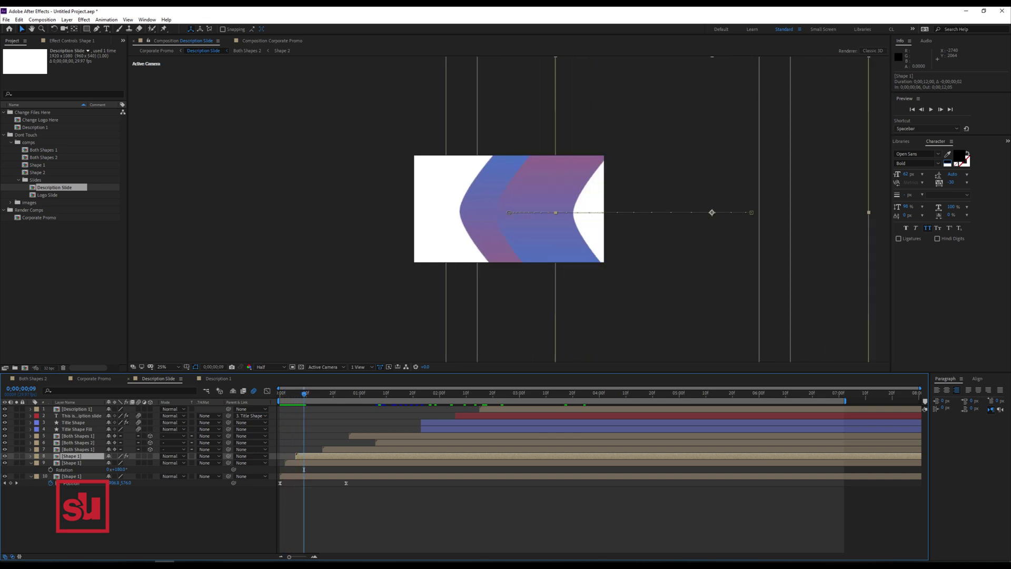
# Step: Shift all layers above the Shape 1 layers 4 frames earlier
pyautogui.click(335, 449)
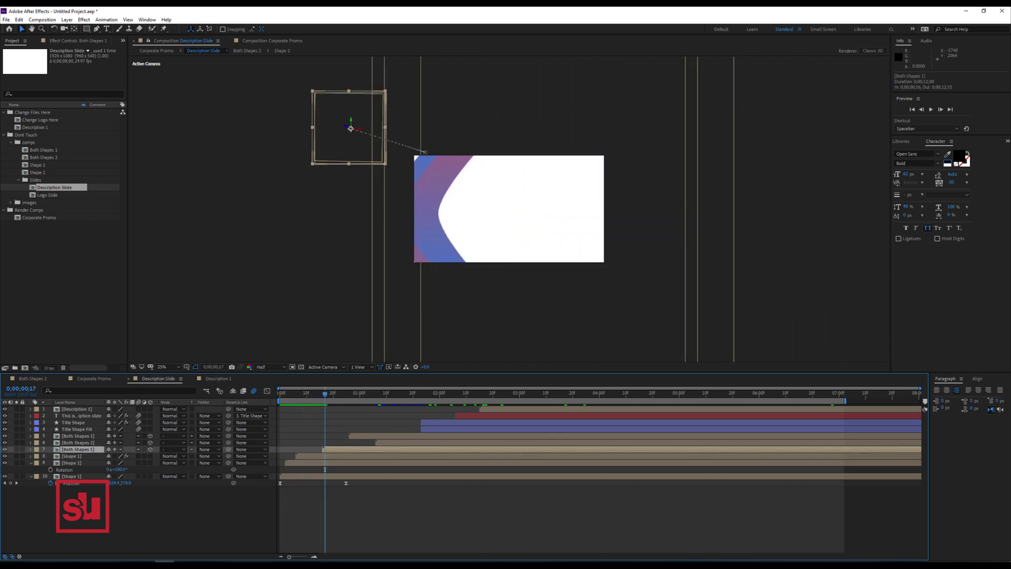
pyautogui.keyDown('shift'); pyautogui.click(512, 409); pyautogui.keyUp('shift')
pyautogui.moveTo(512, 409); pyautogui.dragTo(501, 409)
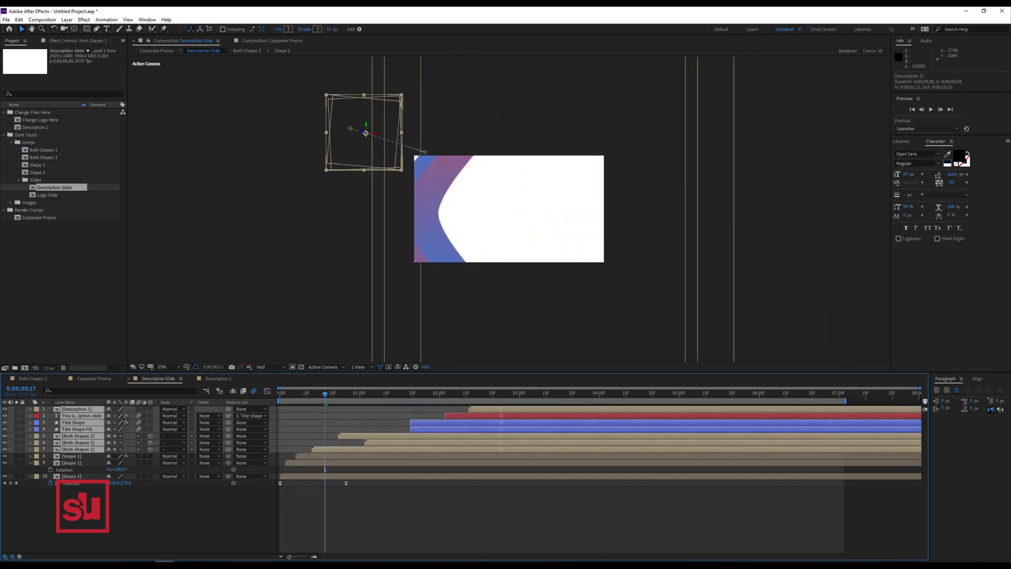
# Step: Lower the opacity of the bottom Shape 1 layer and set the rotated gradient copy above it to 70%
pyautogui.click(72, 463)
pyautogui.keyDown('shift'); pyautogui.click(71, 476); pyautogui.keyUp('shift')
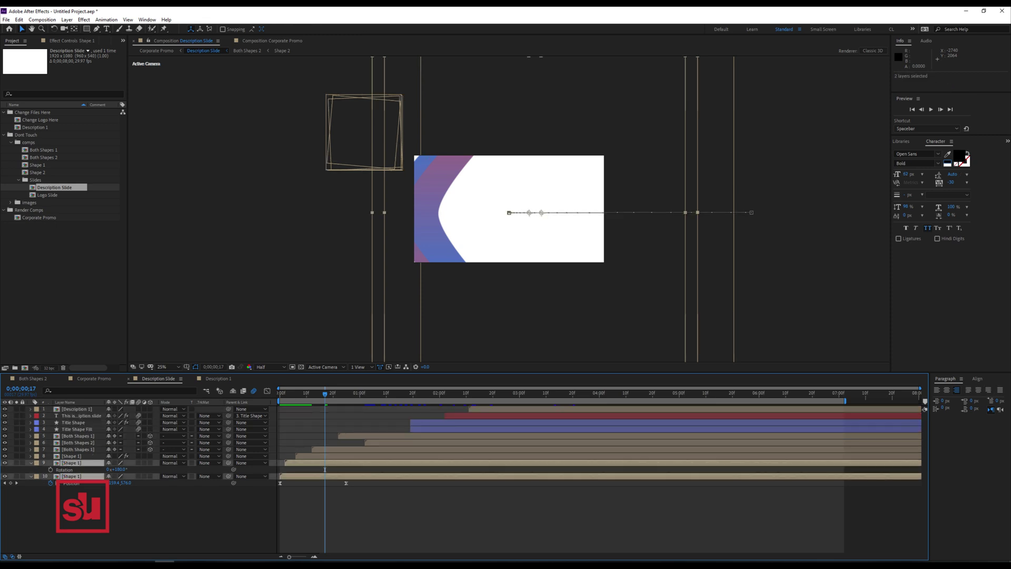
pyautogui.hotkey('ctrl', 'shift', 'a')
pyautogui.click(112, 483)
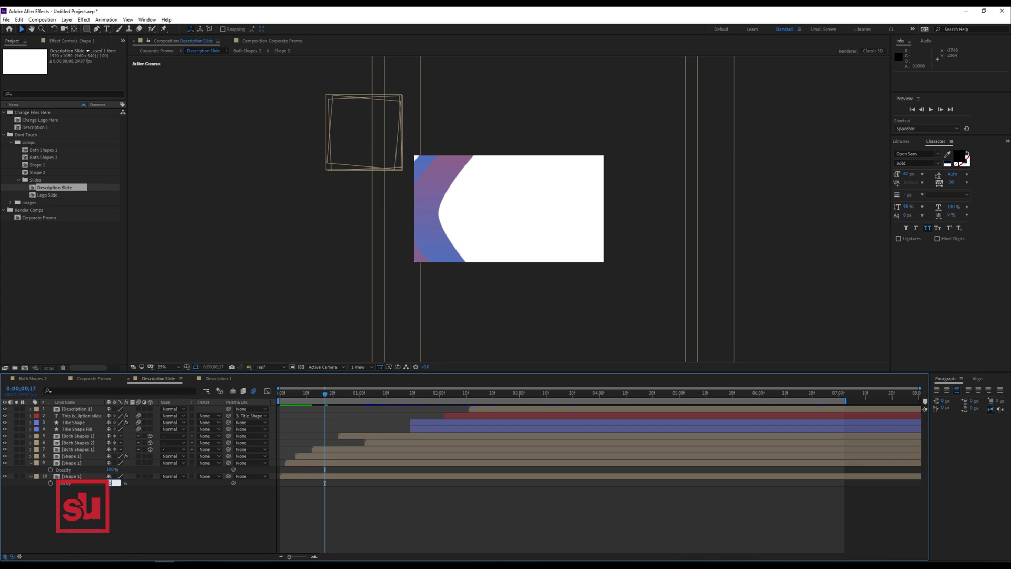
pyautogui.press('Return')
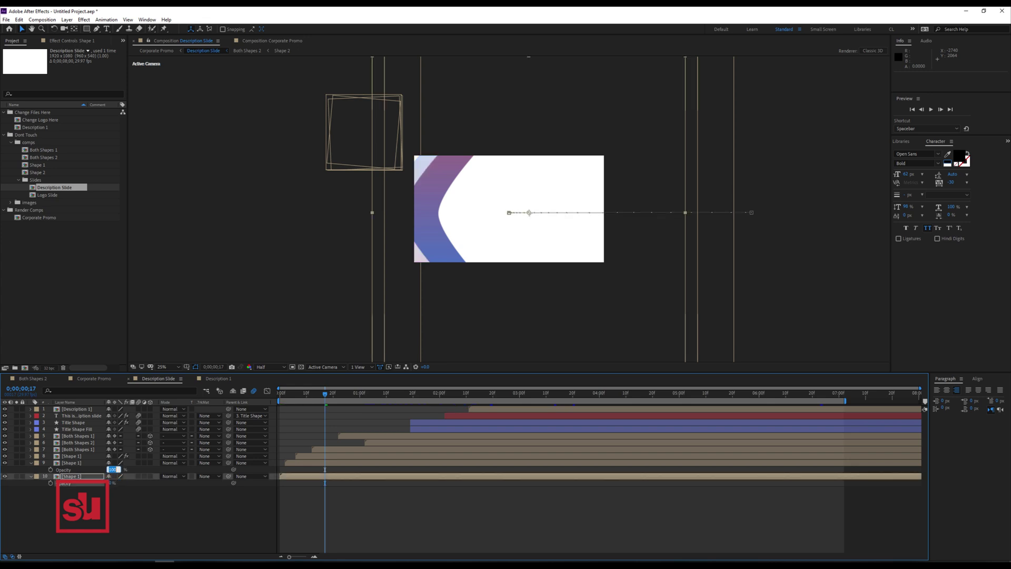
pyautogui.write('70')
pyautogui.press('Return')
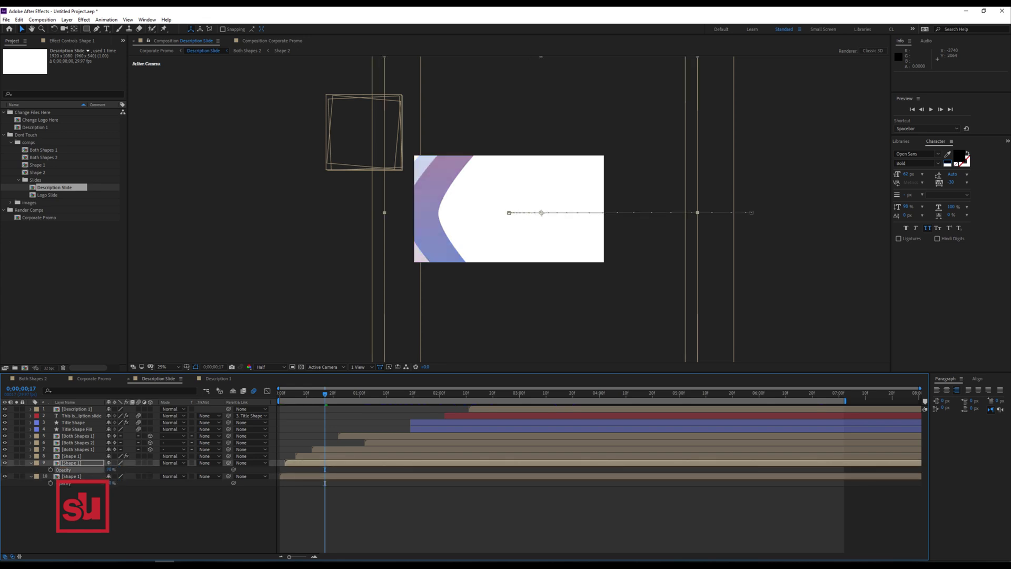
pyautogui.moveTo(325, 394); pyautogui.dragTo(301, 393)
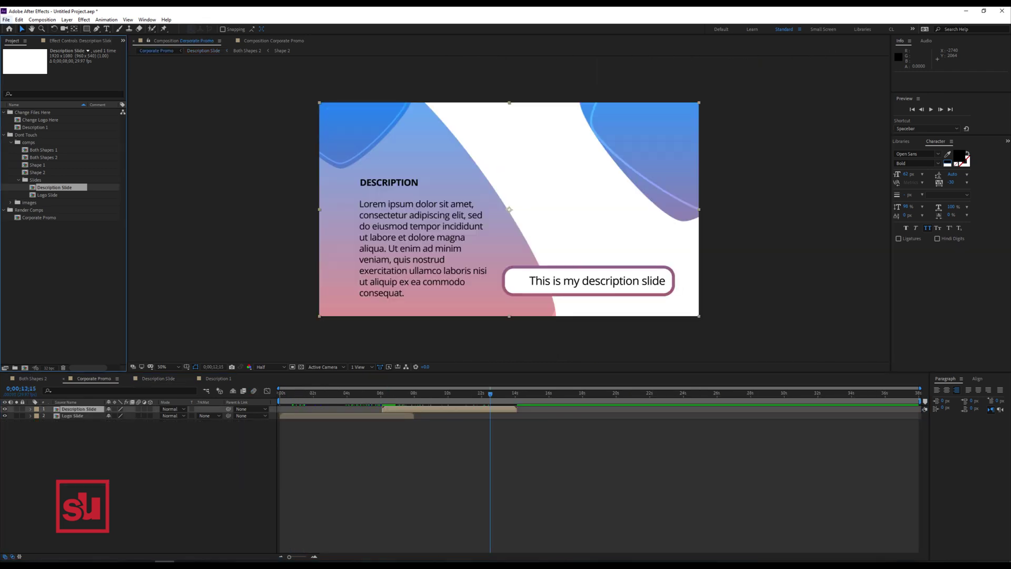
# Step: Duplicate the Description Slide composition in the project and rename the copy Video Slide
pyautogui.click(19, 20)
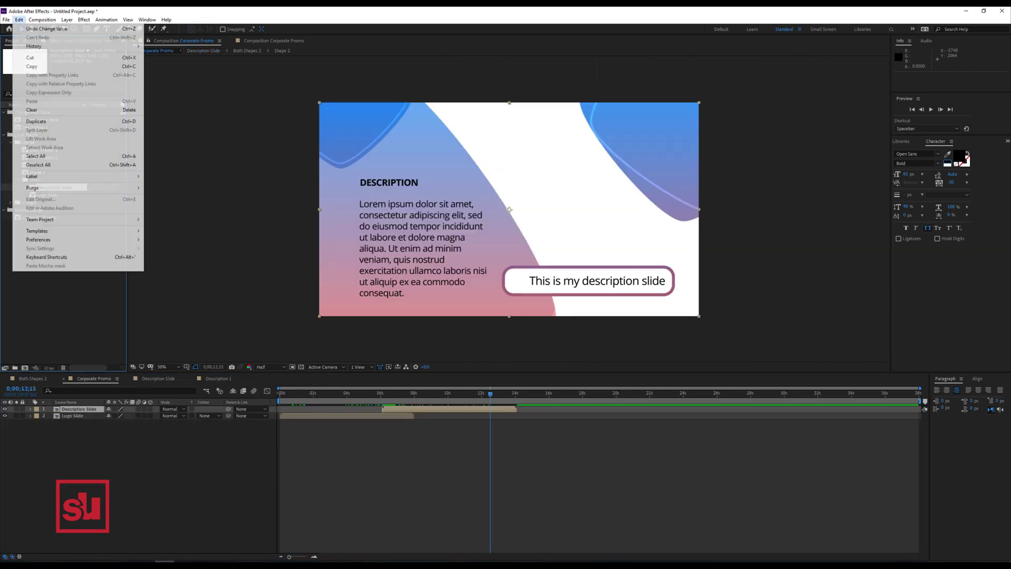
pyautogui.click(31, 122)
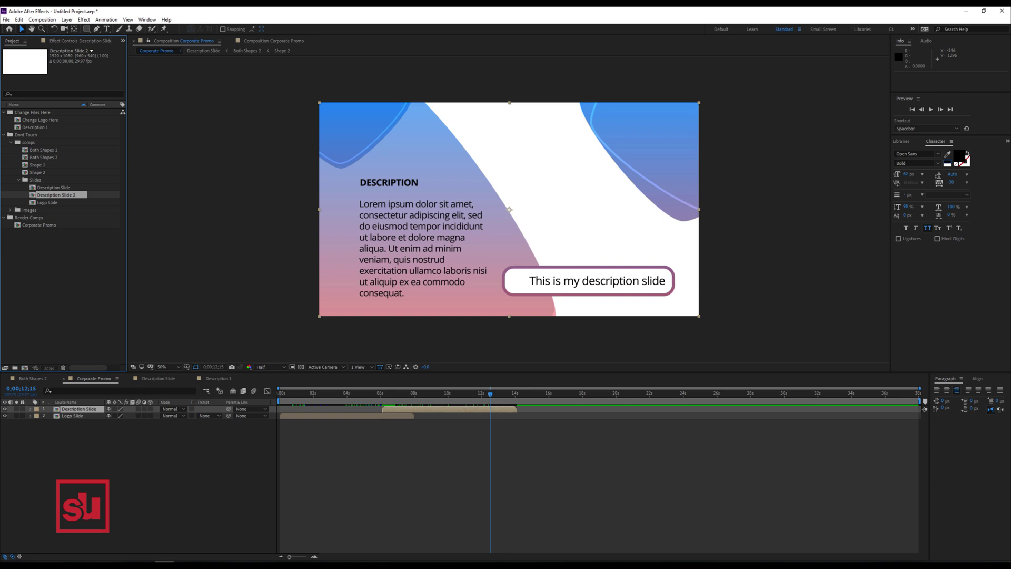
pyautogui.press('Return')
pyautogui.press('Right')
pyautogui.press('BackSpace')
pyautogui.press('BackSpace')
pyautogui.press('Return')
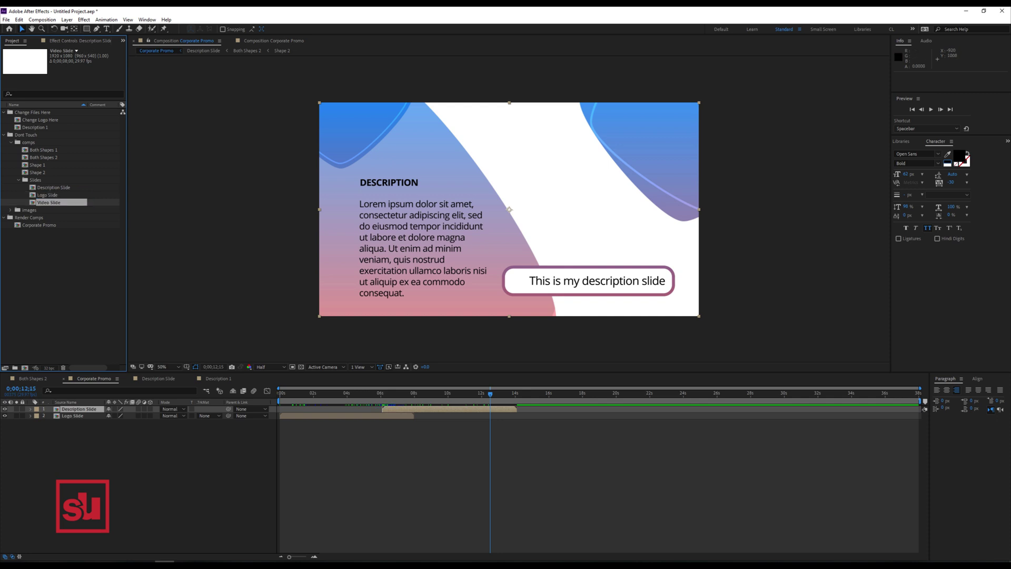
# Step: Open the Video Slide composition and close the Description Slide and Description 1 timelines
pyautogui.doubleClick(48, 202)
pyautogui.click(128, 378)
pyautogui.click(128, 378)
# Step: Give the three Shape 1 layers in the Video Slide a Purple label and hide them
pyautogui.click(31, 463)
pyautogui.click(77, 450)
pyautogui.click(72, 456)
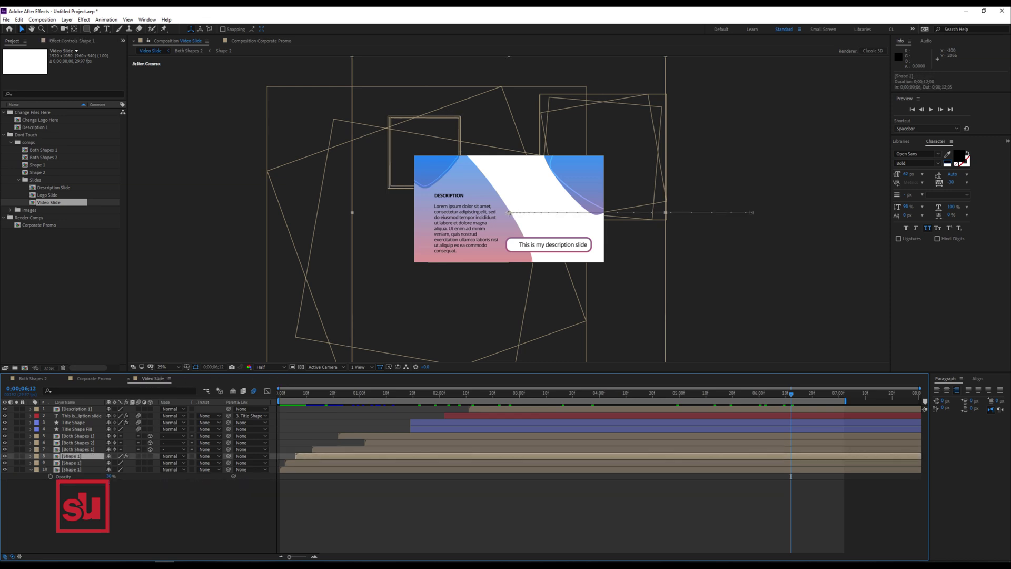
pyautogui.keyDown('shift'); pyautogui.click(71, 469); pyautogui.keyUp('shift')
pyautogui.click(35, 463)
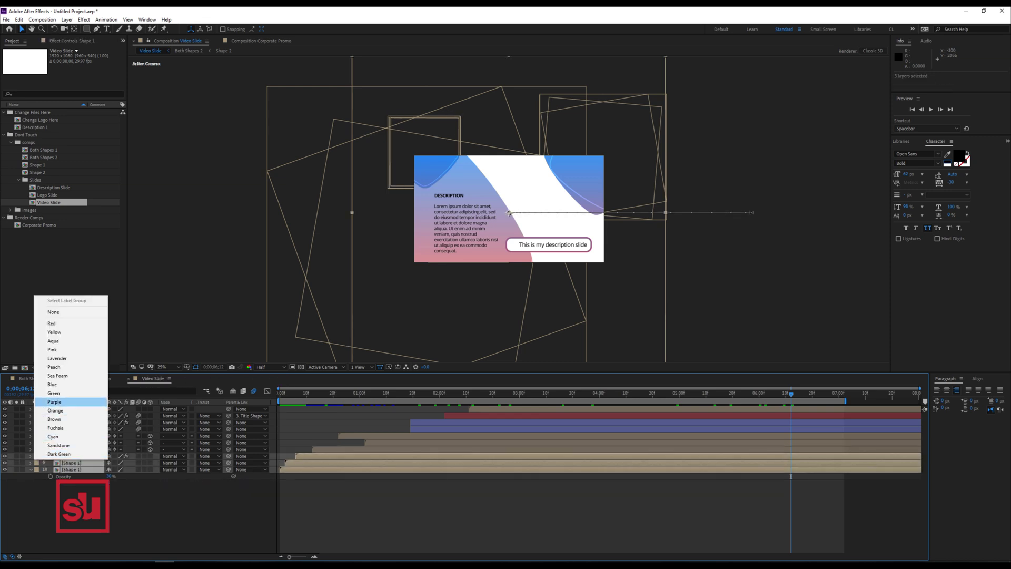
pyautogui.click(53, 401)
pyautogui.click(4, 462)
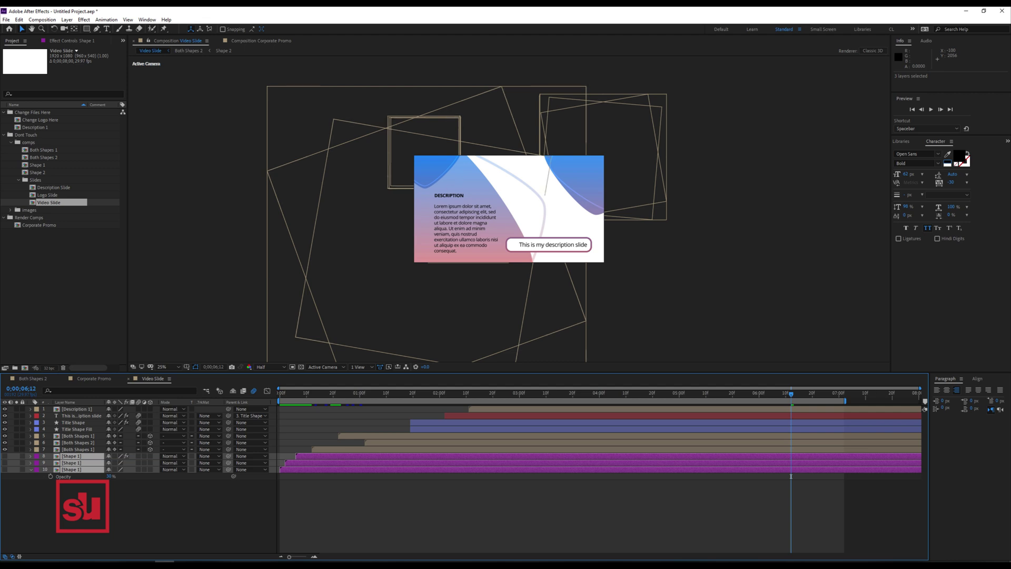
# Step: Move the upper-right Both Shapes 1 shape inward to about 1299, 509 at its last position keyframe, and scale Both Shapes 2 down
pyautogui.click(78, 449)
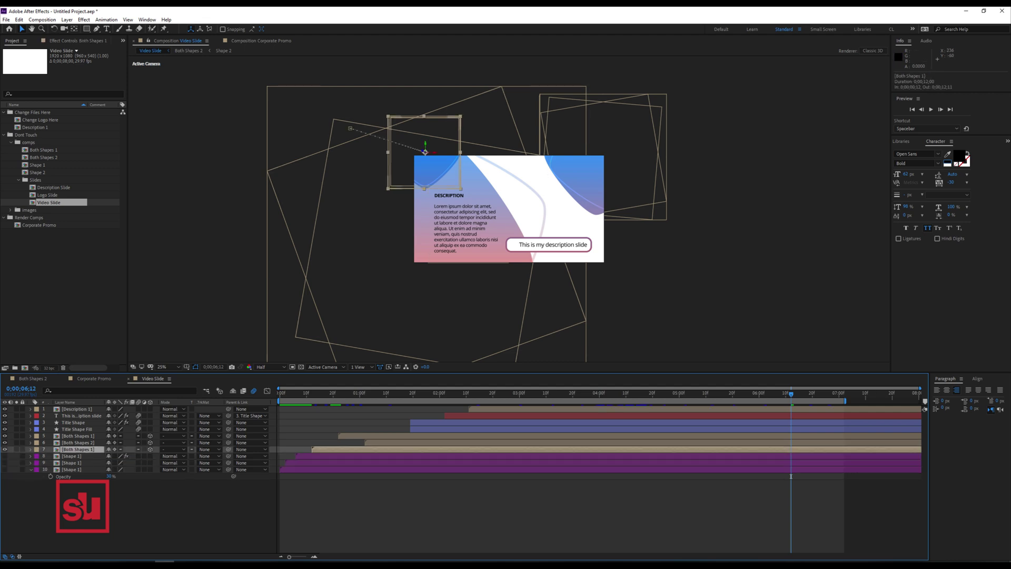
pyautogui.click(648, 119)
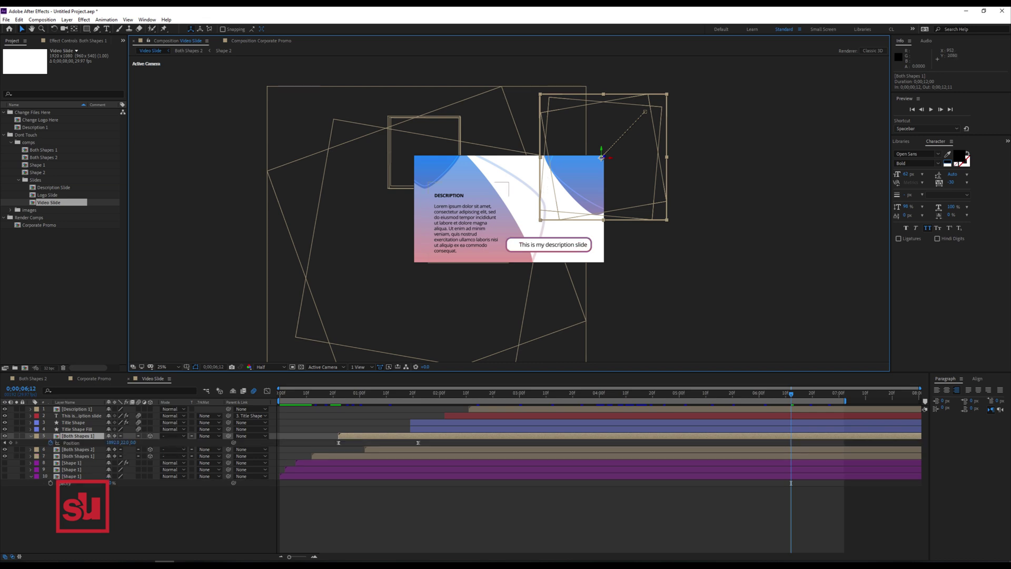
pyautogui.press('j')
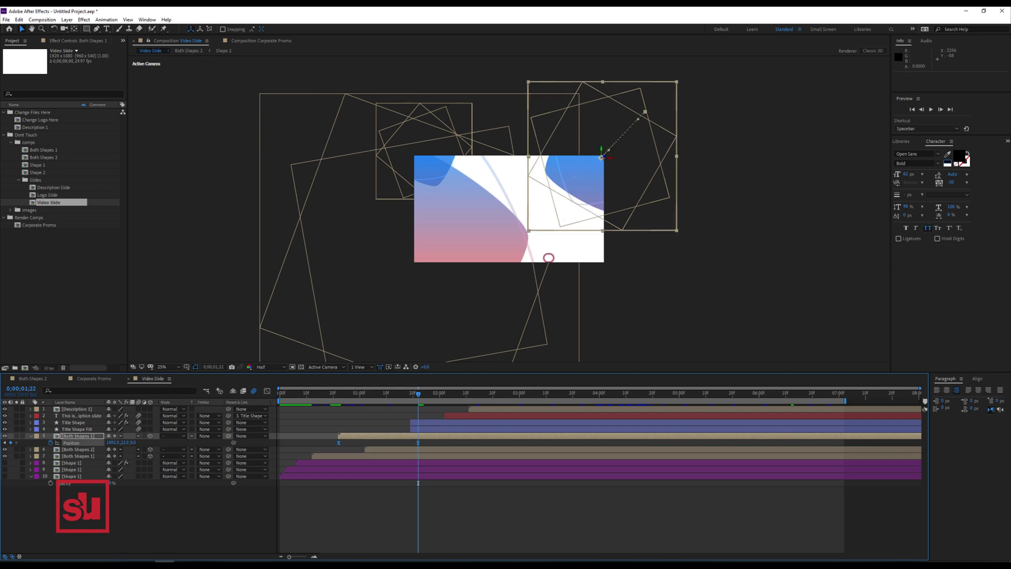
pyautogui.moveTo(602, 157); pyautogui.dragTo(543, 205)
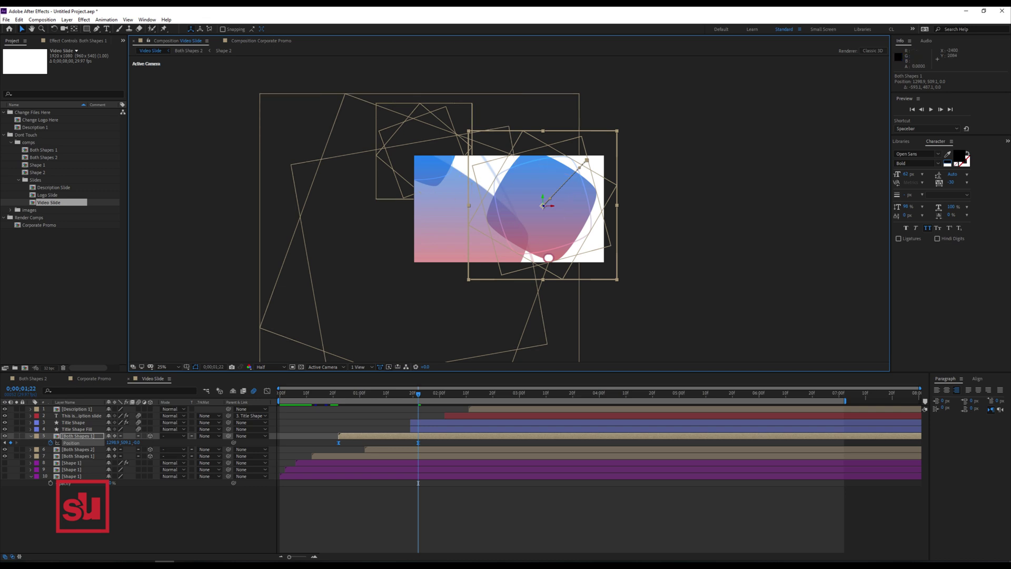
pyautogui.click(78, 449)
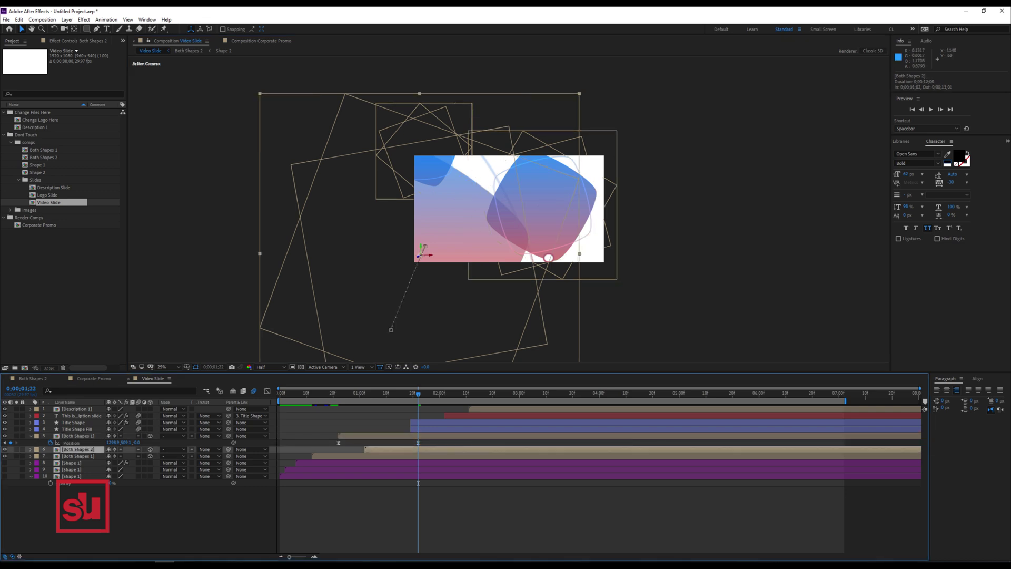
pyautogui.moveTo(580, 93); pyautogui.dragTo(490, 185)
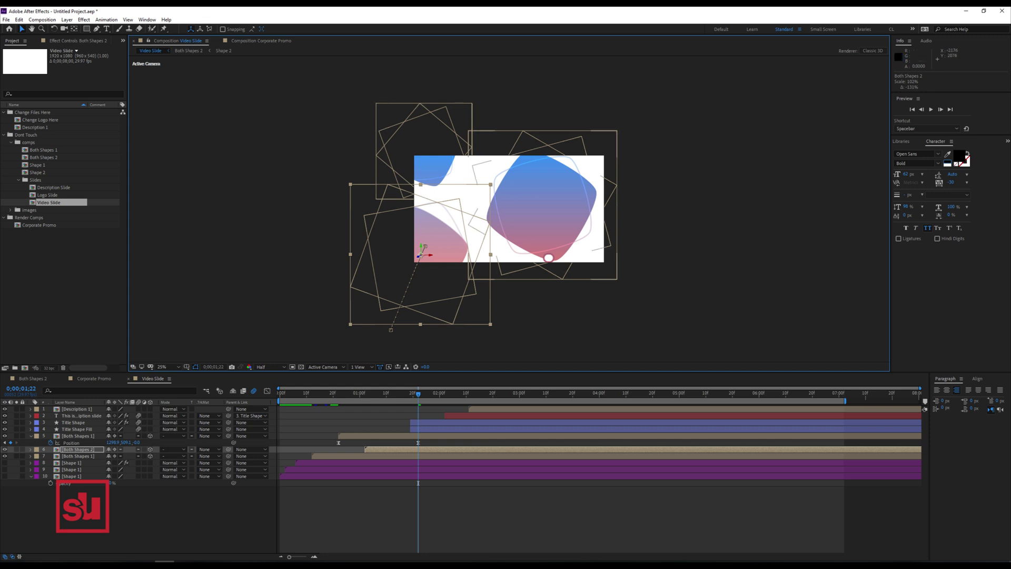
# Step: Duplicate the source composition of the moved Both Shapes 1 layer in the project and rename the copy Video Shapes
pyautogui.click(78, 435)
pyautogui.rightClick(78, 436)
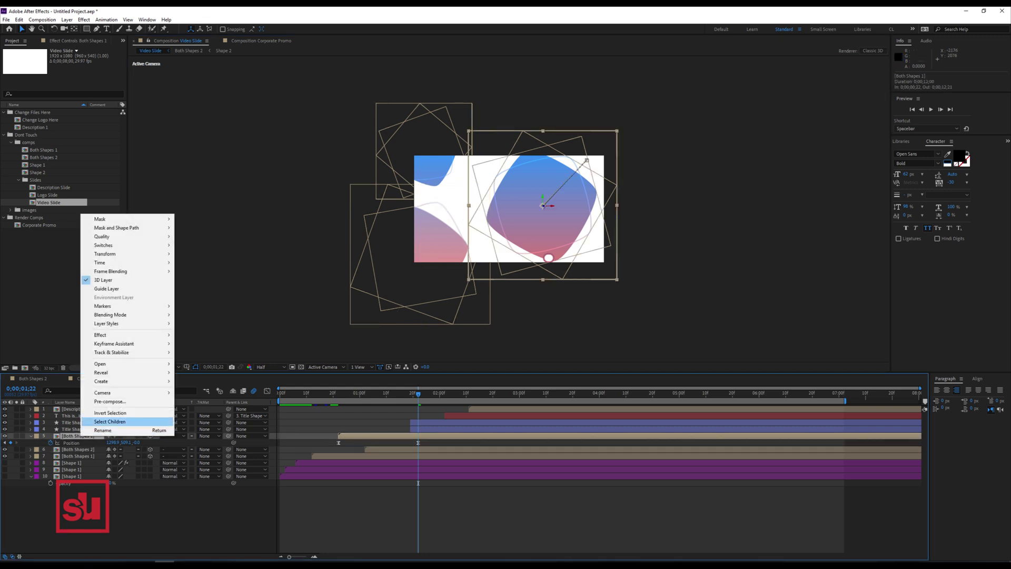
pyautogui.moveTo(126, 372)
pyautogui.click(217, 381)
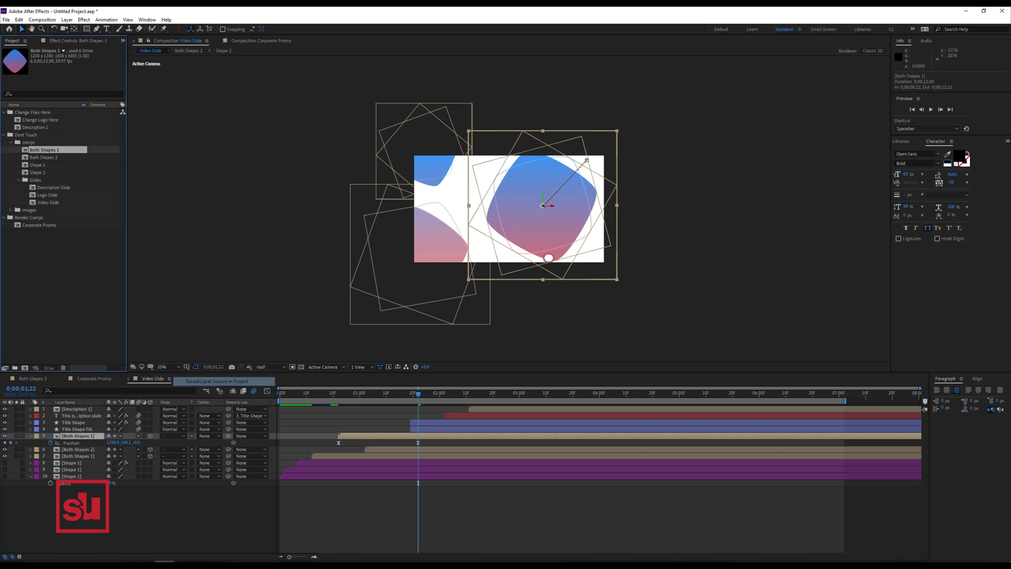
pyautogui.hotkey('ctrl', 'd')
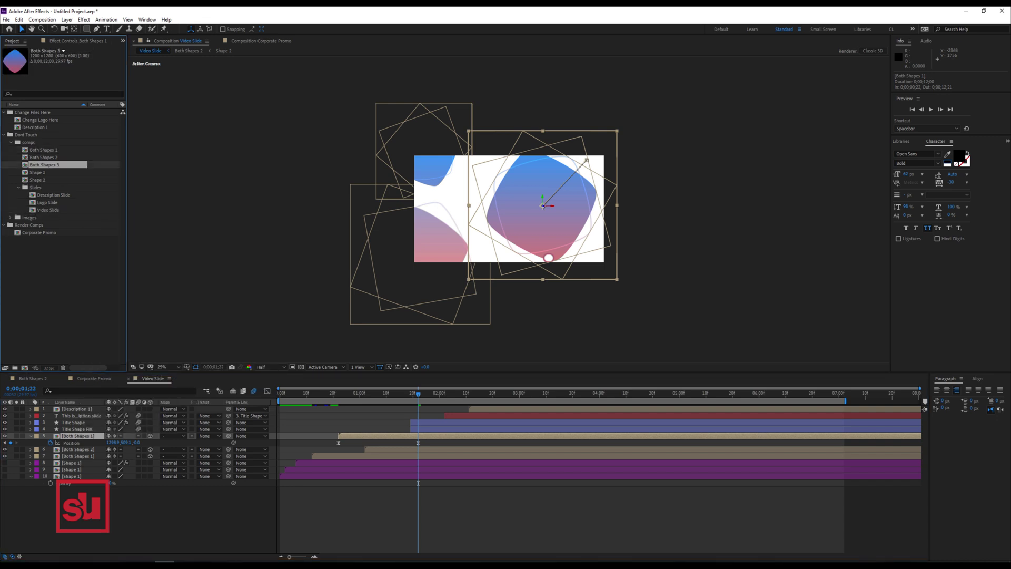
pyautogui.press('Return')
pyautogui.press('Right')
pyautogui.hotkey('shift', 'Left')
pyautogui.press('BackSpace')
pyautogui.press('Home')
pyautogui.hotkey('shift', 'Right')
pyautogui.hotkey('shift', 'Right')
pyautogui.hotkey('shift', 'Right')
pyautogui.hotkey('shift', 'Right')
pyautogui.write('Video')
pyautogui.press('Return')
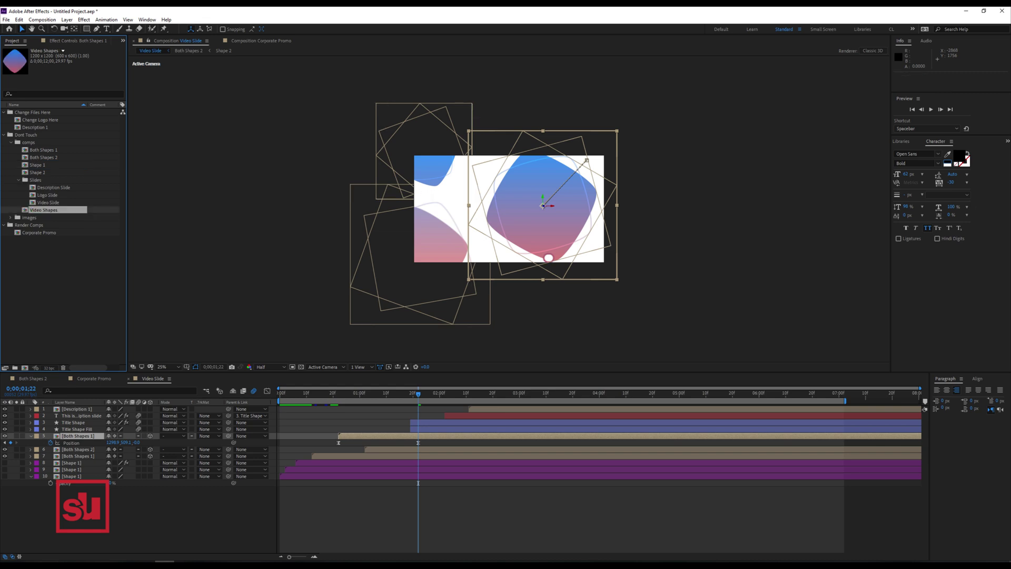
# Step: Replace the moved Both Shapes 1 layer with Video Shapes, then open that composition and preview its animation
pyautogui.moveTo(43, 209); pyautogui.dragTo(78, 435)
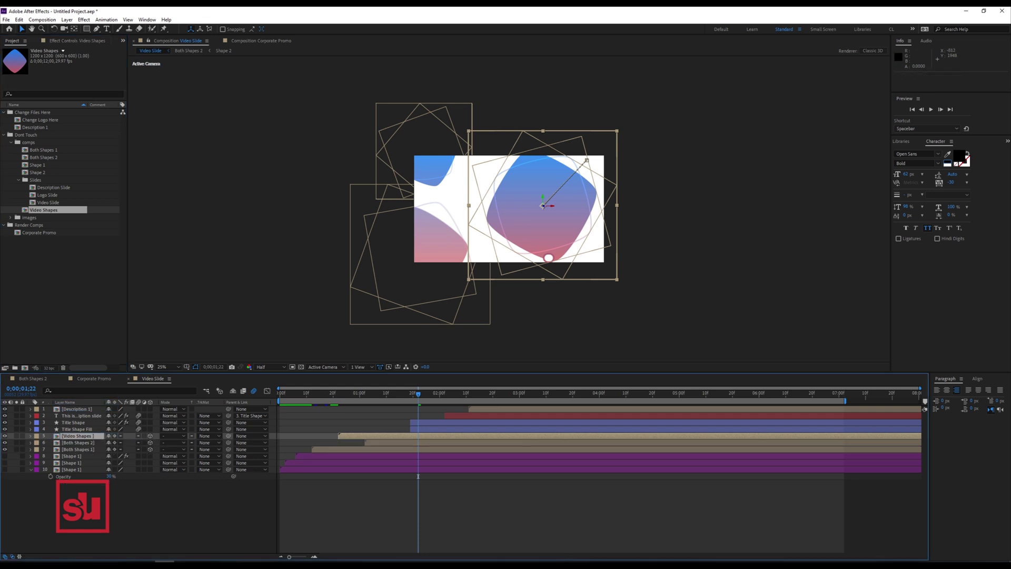
pyautogui.doubleClick(78, 436)
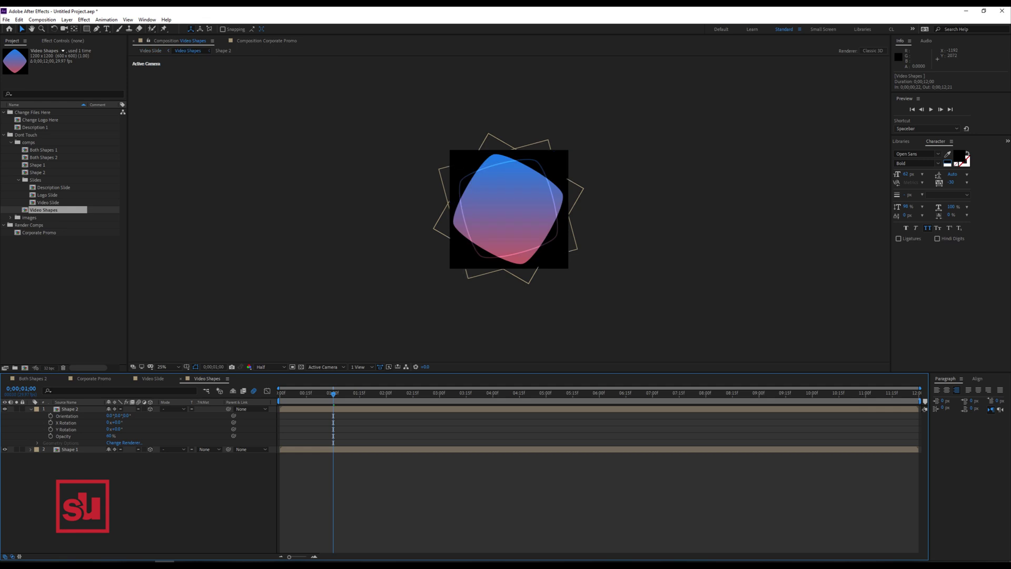
pyautogui.press('u')
pyautogui.press('space')
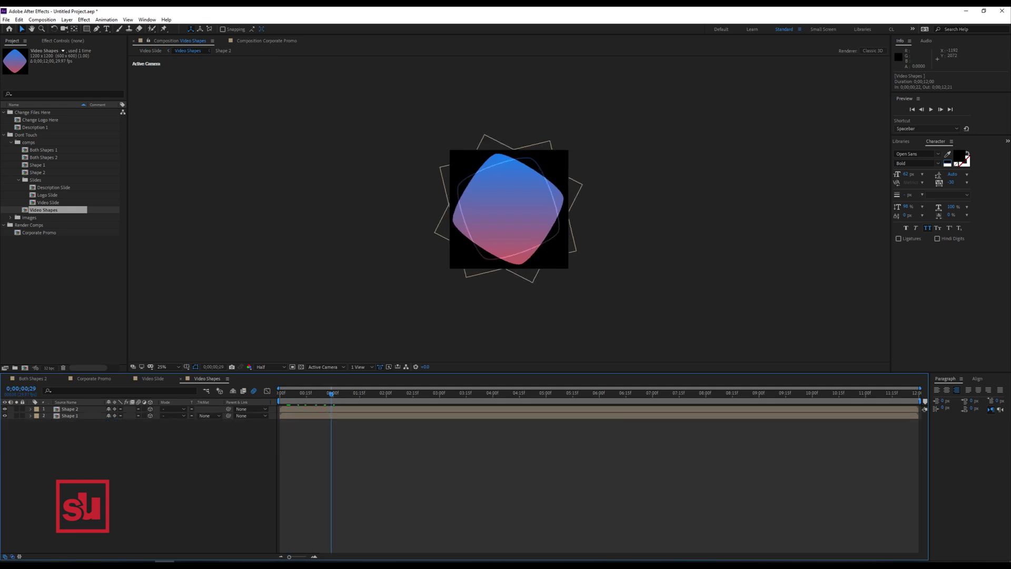
pyautogui.moveTo(292, 394); pyautogui.dragTo(299, 394)
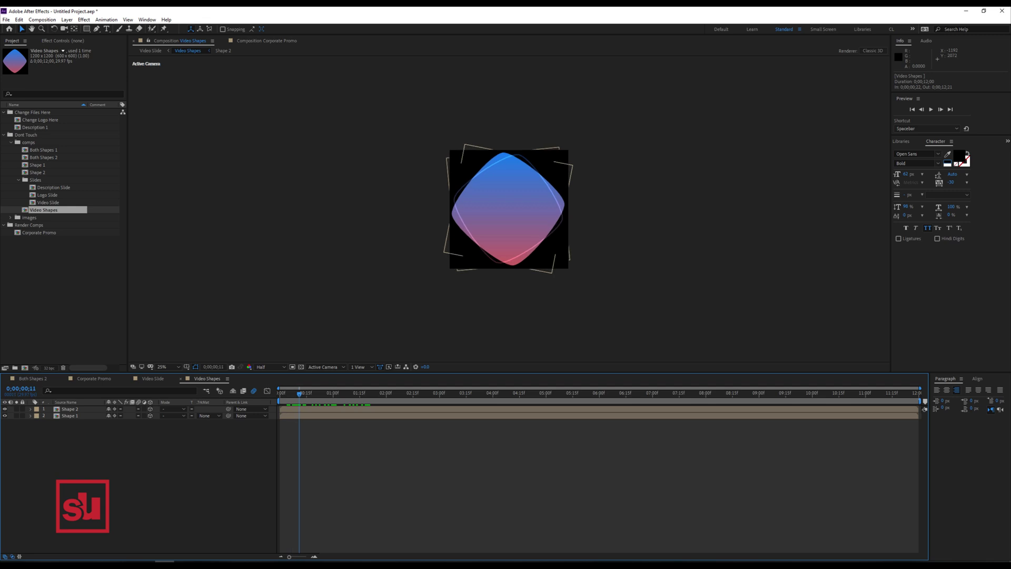
# Step: Delete the Z Rotation expression from the Shape 1 layer in Video Shapes
pyautogui.click(70, 416)
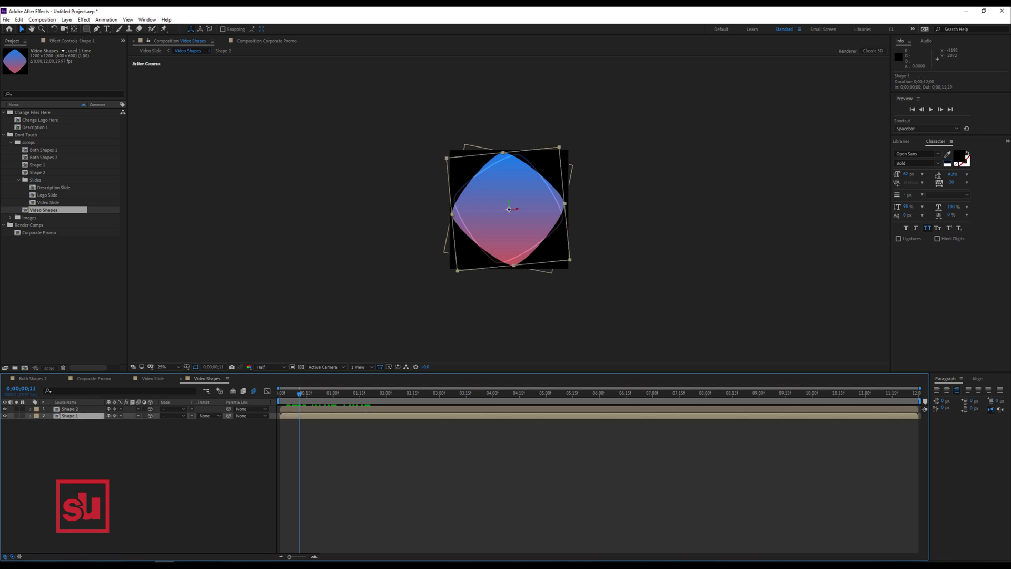
pyautogui.press('u')
pyautogui.press('u')
pyautogui.click(294, 443)
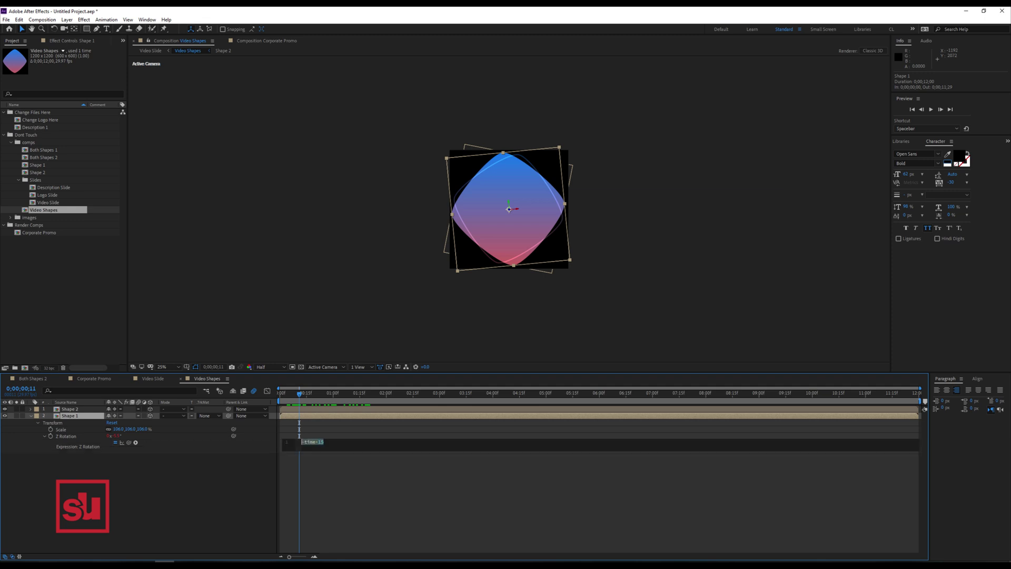
pyautogui.press('BackSpace')
pyautogui.press('Return')
pyautogui.moveTo(299, 394)
pyautogui.mouseDown()
pyautogui.moveTo(339, 393)
pyautogui.moveTo(312, 393)
pyautogui.mouseUp()
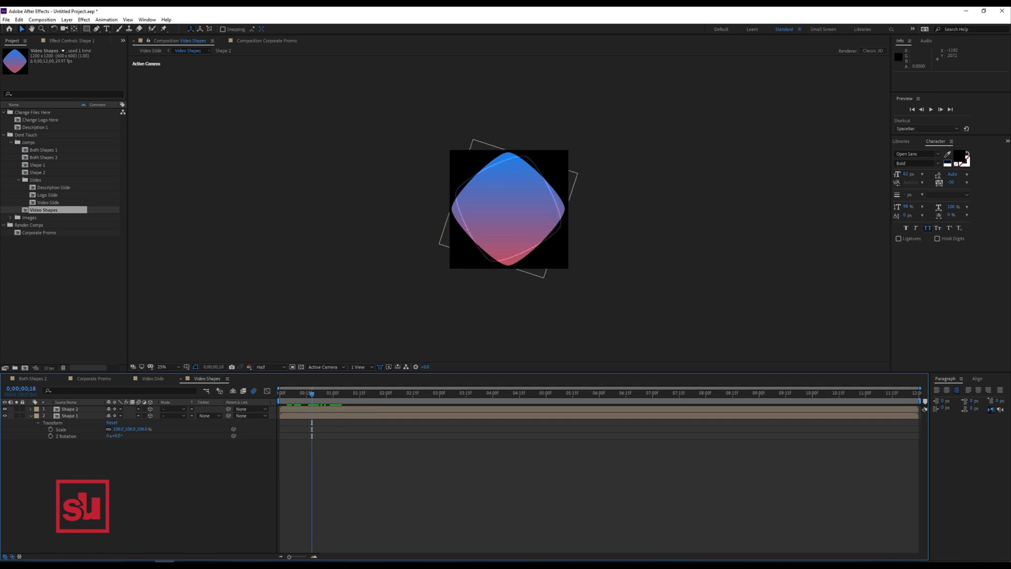
pyautogui.press('u')
# Step: Create a new composition named Media 1 and move it into the Change Files Here folder
pyautogui.click(4, 135)
pyautogui.rightClick(31, 211)
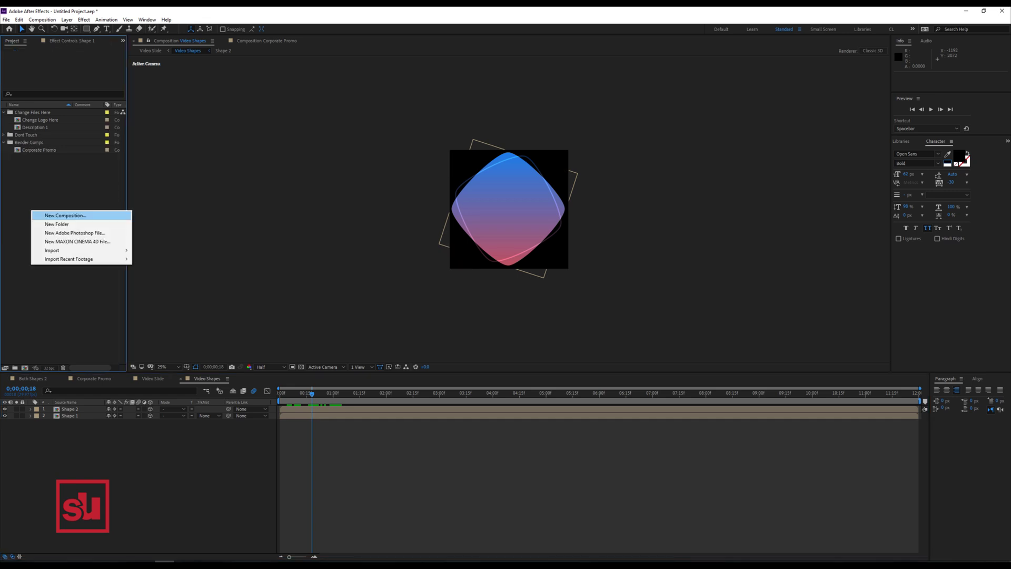
pyautogui.click(66, 215)
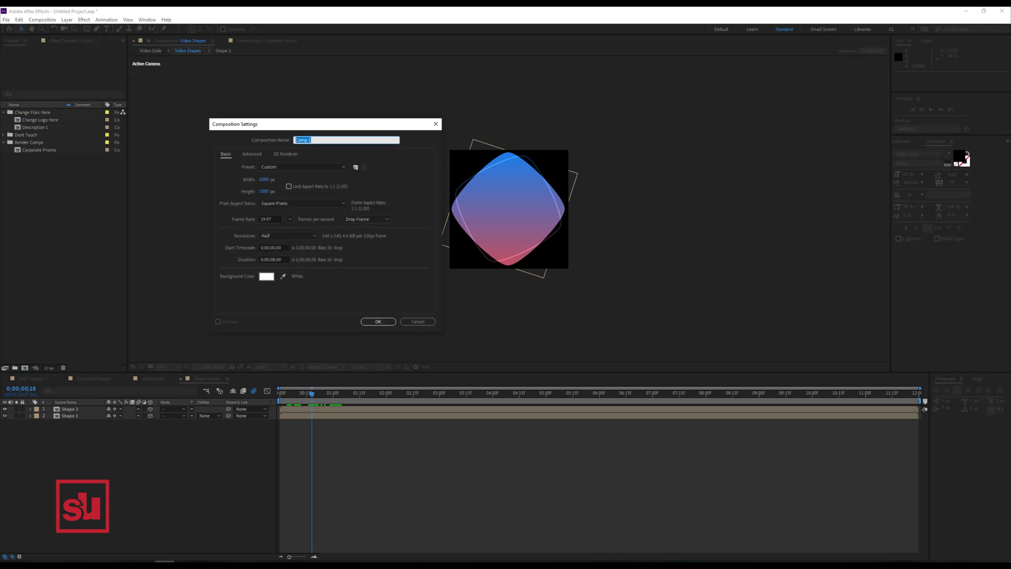
pyautogui.write('Medi')
pyautogui.write('ia 1')
pyautogui.click(379, 322)
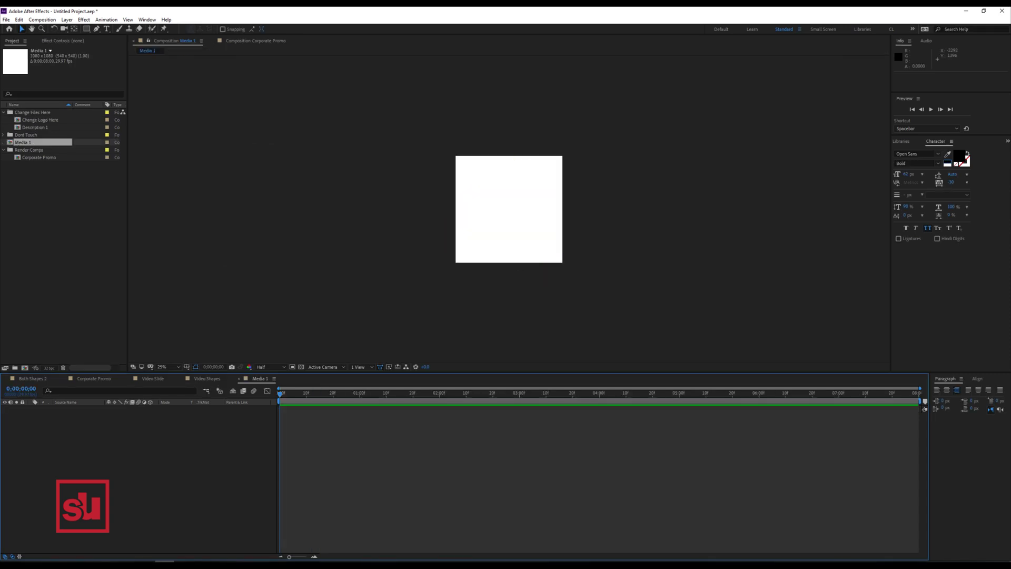
pyautogui.moveTo(33, 142); pyautogui.dragTo(33, 112)
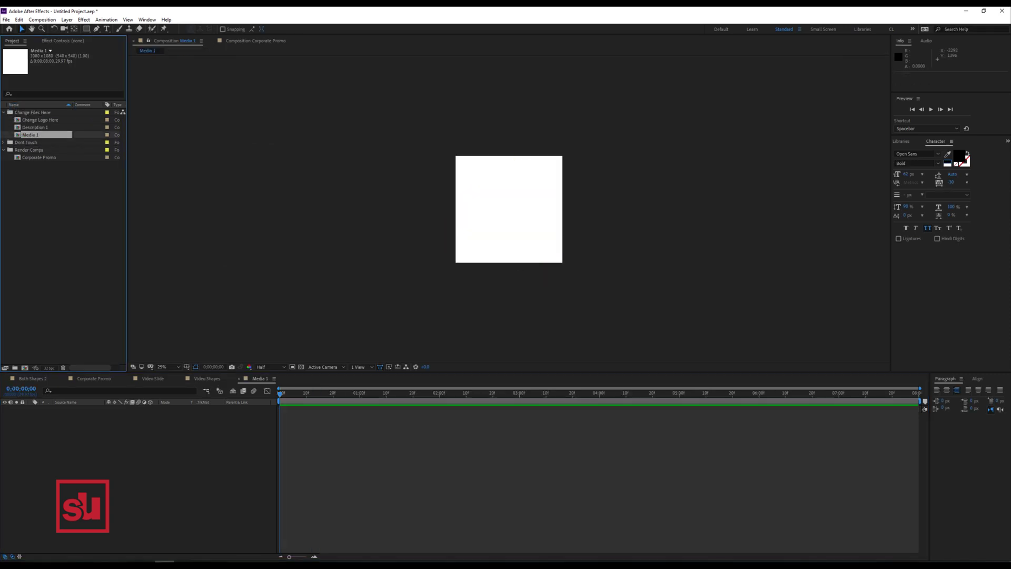
# Step: Import the image together_dsc7472.jpg and move it into the Images folder inside Dont Touch
pyautogui.click(22, 187)
pyautogui.rightClick(22, 187)
pyautogui.moveTo(44, 227)
pyautogui.click(139, 227)
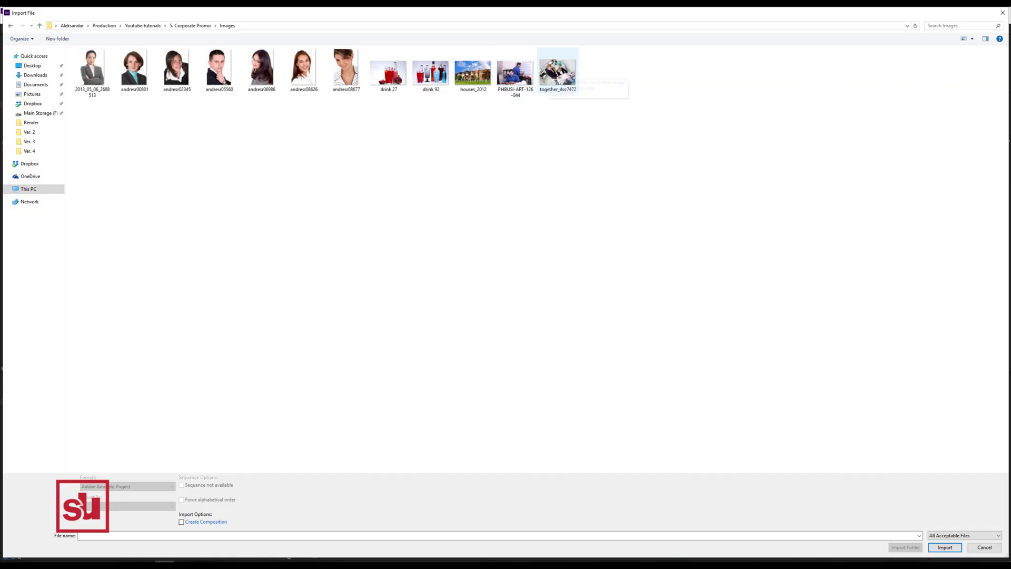
pyautogui.doubleClick(558, 71)
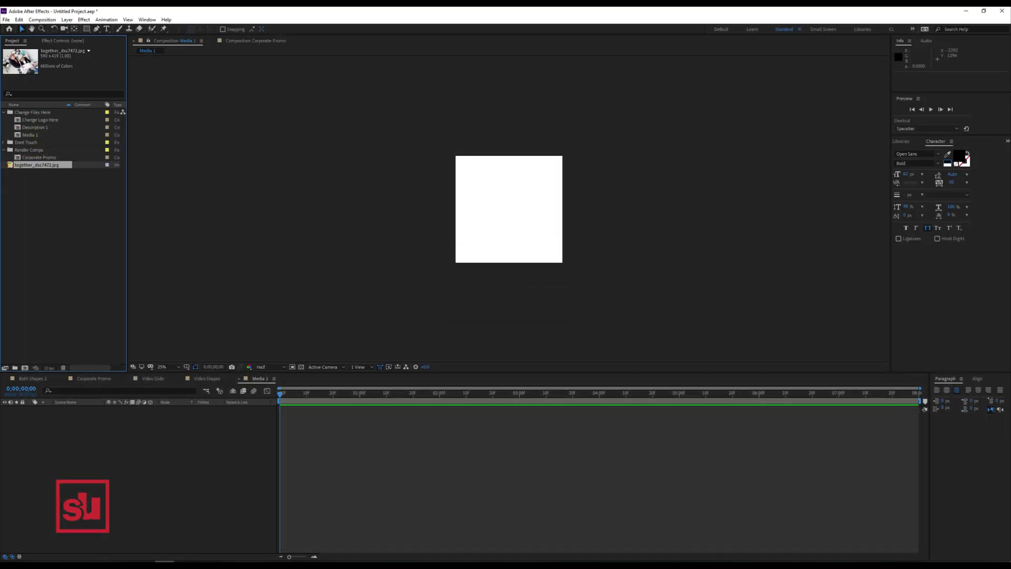
pyautogui.moveTo(36, 247); pyautogui.dragTo(32, 224)
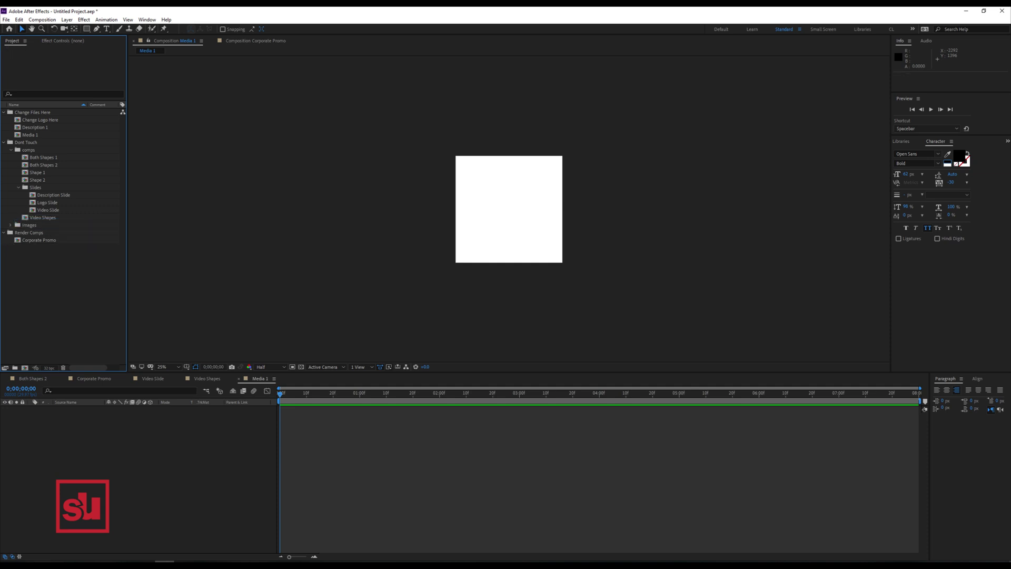
# Step: Add together_dsc7472.jpg to Media 1, scale it up to fill the frame and adjust its horizontal position
pyautogui.moveTo(52, 232); pyautogui.dragTo(271, 400)
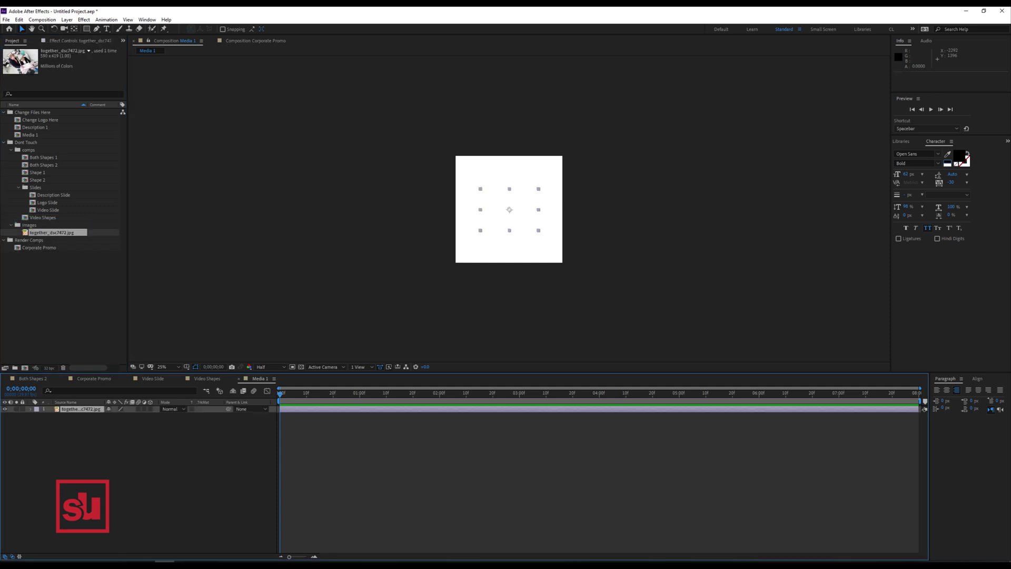
pyautogui.moveTo(538, 189); pyautogui.dragTo(590, 152)
pyautogui.moveTo(551, 195); pyautogui.dragTo(556, 195)
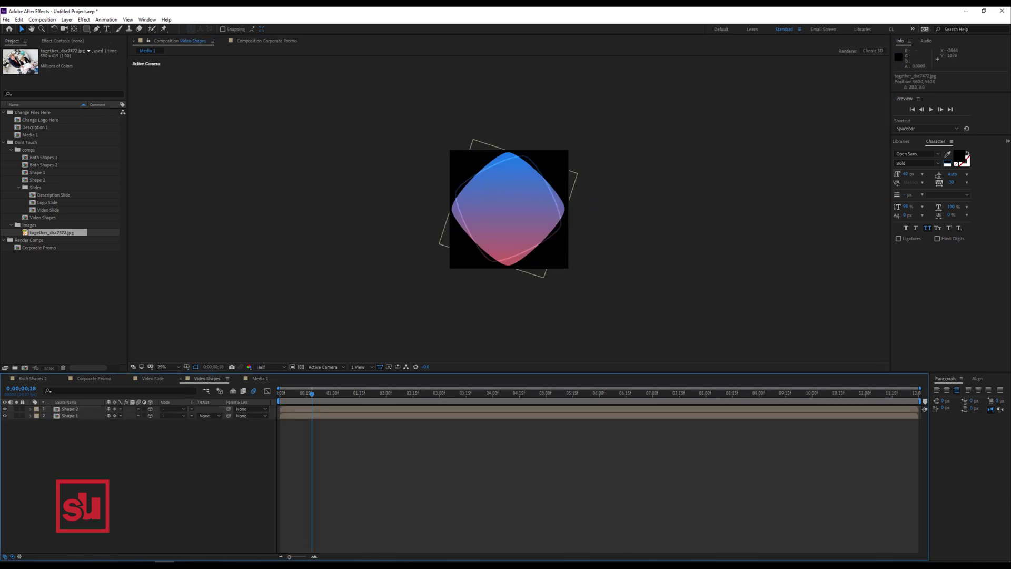
# Step: Add Media 1 to Video Shapes and mask it with a duplicate of Shape 1 placed above it as an Alpha Matte
pyautogui.moveTo(30, 135); pyautogui.dragTo(69, 407)
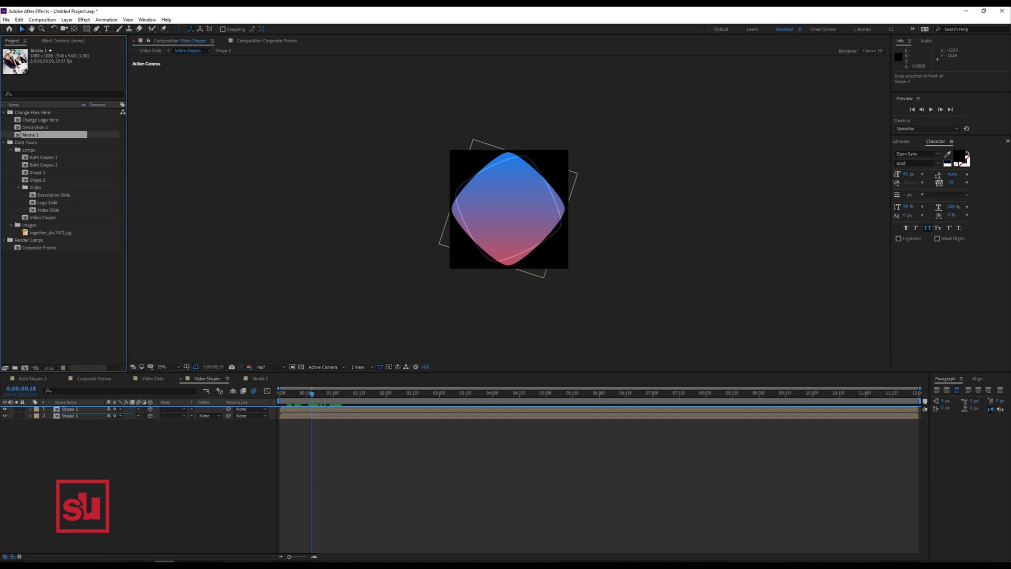
pyautogui.moveTo(68, 407); pyautogui.dragTo(68, 408)
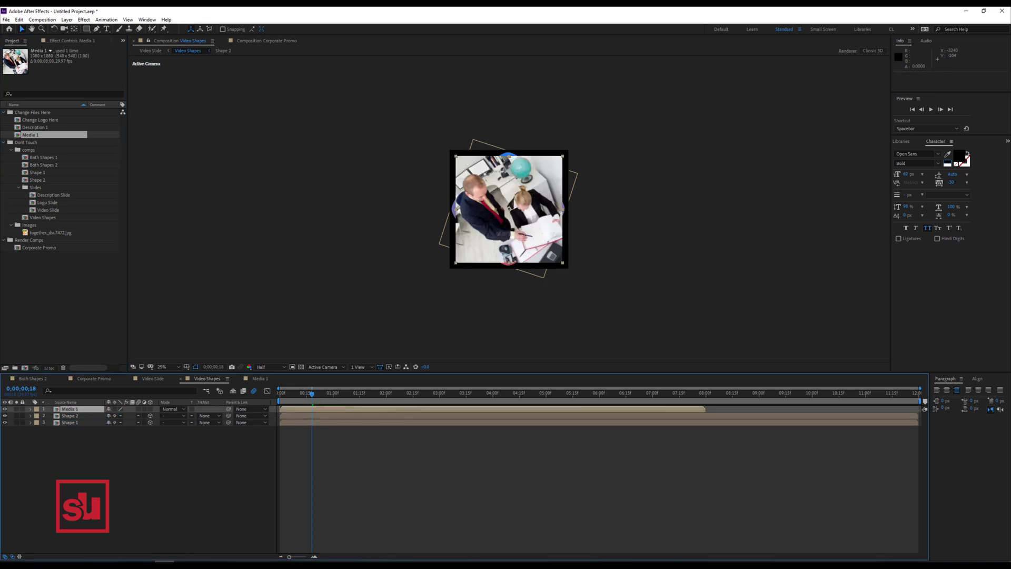
pyautogui.click(70, 422)
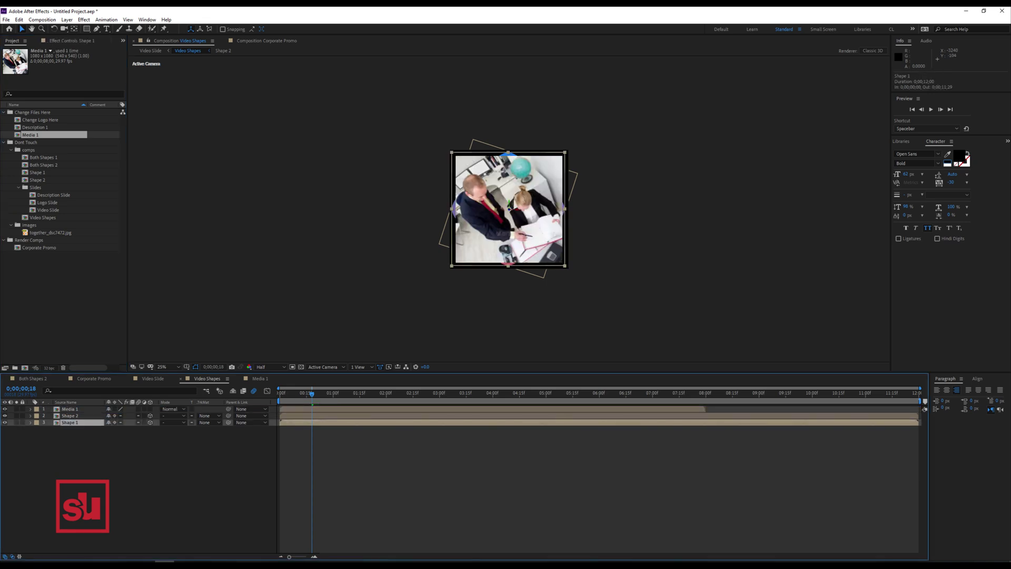
pyautogui.hotkey('ctrl', 'd')
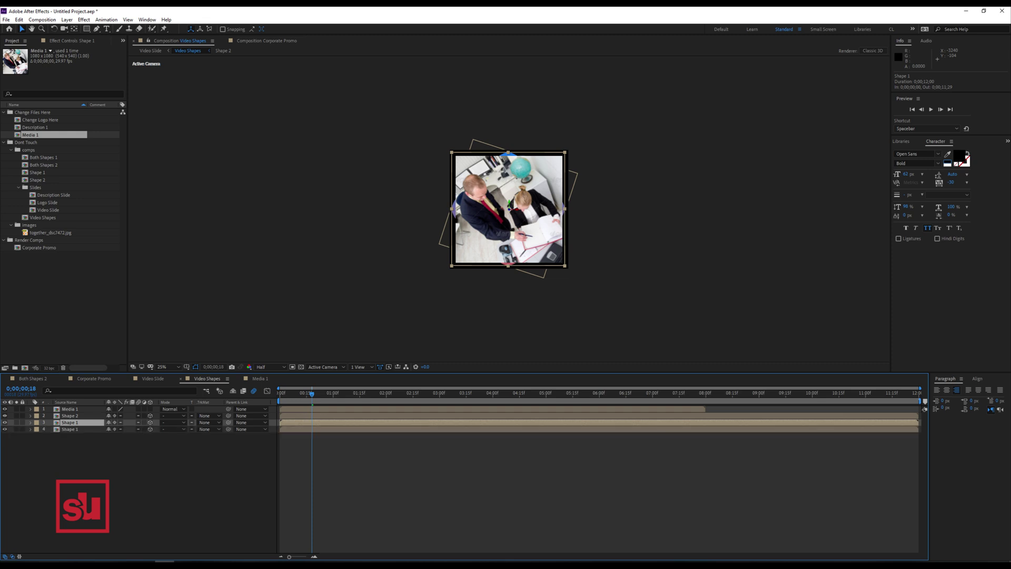
pyautogui.hotkey('ctrl', 'shift', ']')
pyautogui.click(208, 416)
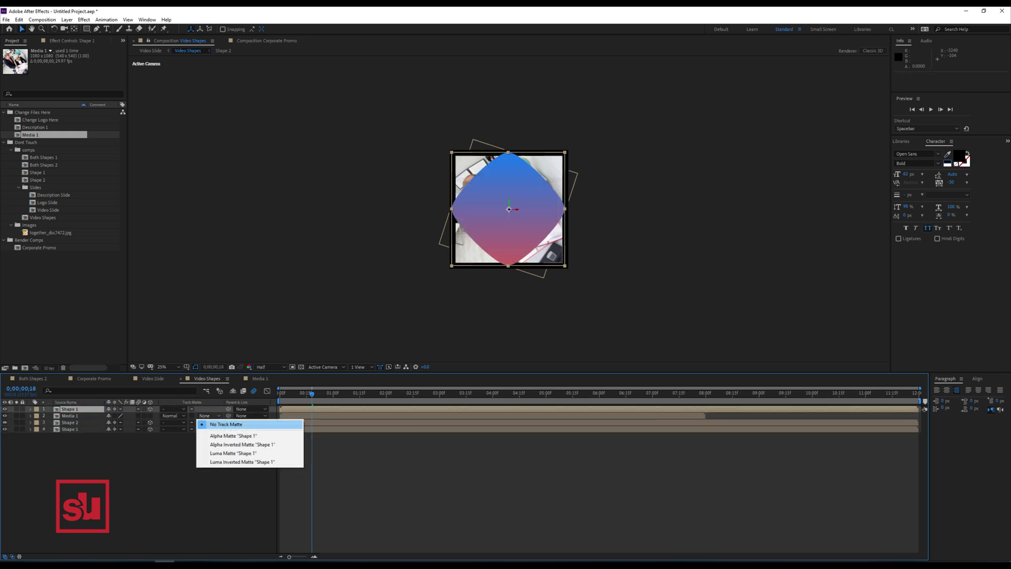
pyautogui.click(221, 436)
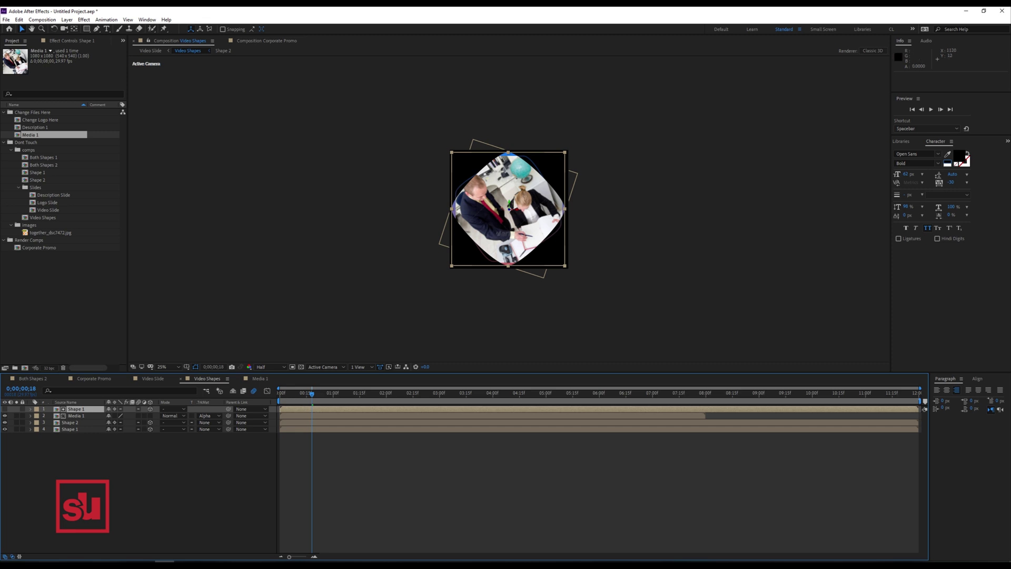
# Step: In Video Shapes, scale Media 1 to about 107% and its Shape 1 matte to about 96%, keeping a gradient border around the photo
pyautogui.click(509, 208)
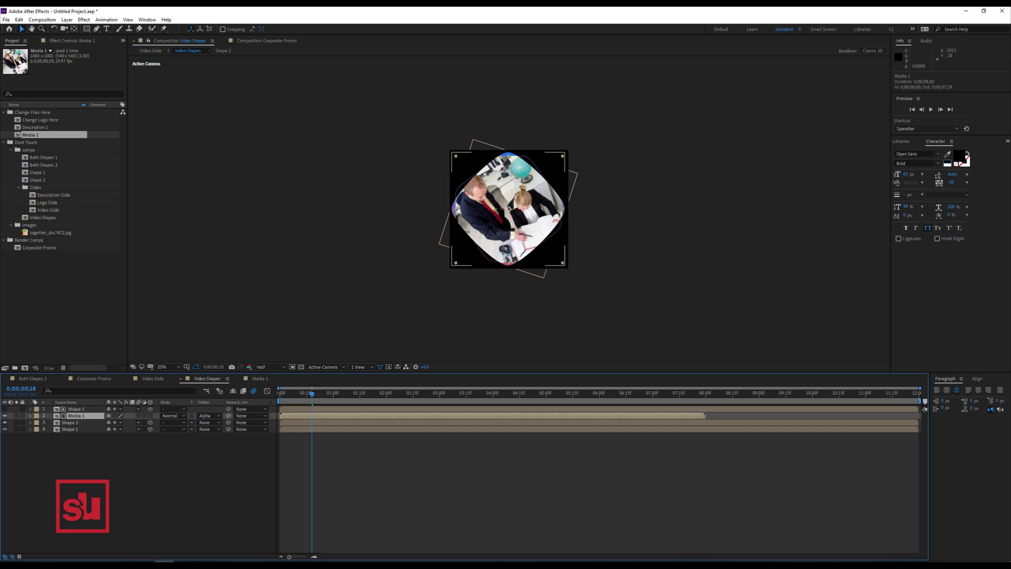
pyautogui.moveTo(562, 156); pyautogui.dragTo(566, 152)
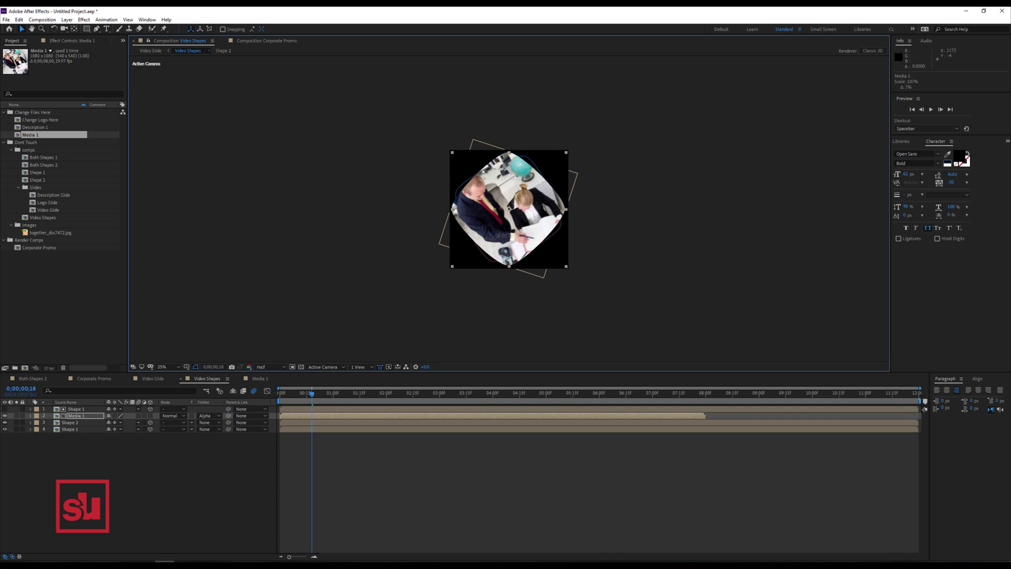
pyautogui.click(76, 408)
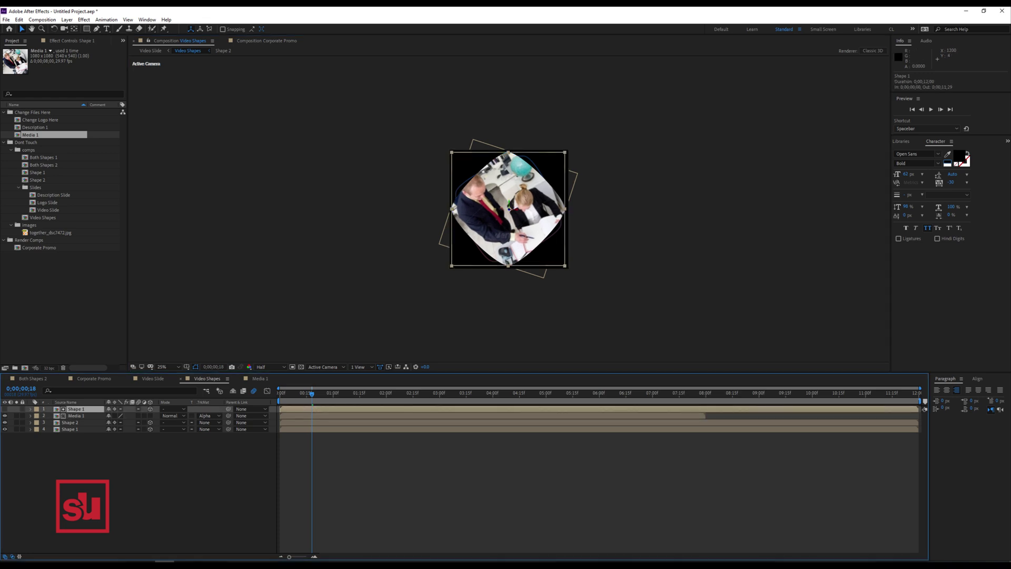
pyautogui.moveTo(565, 152); pyautogui.dragTo(559, 158)
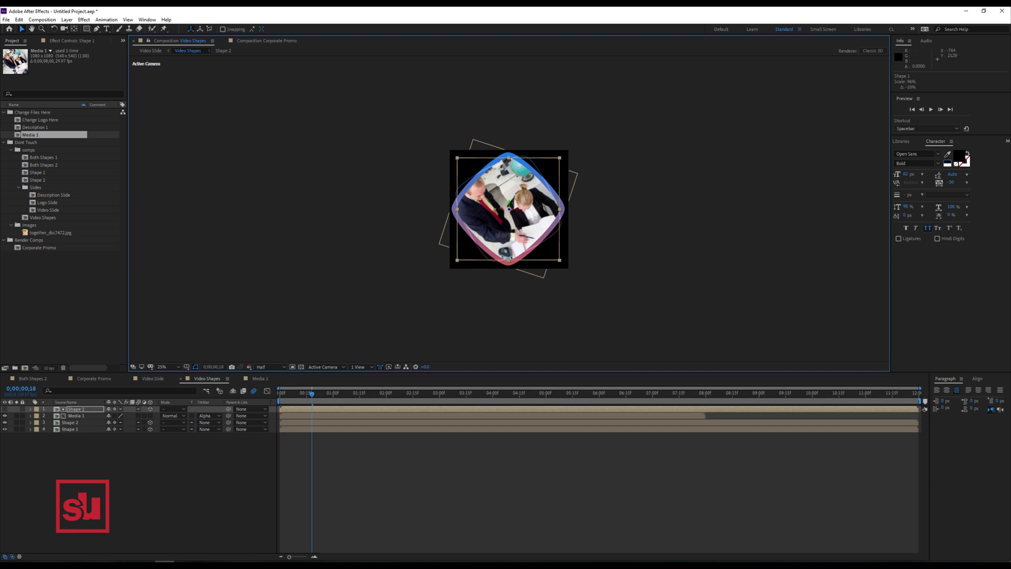
pyautogui.press('space')
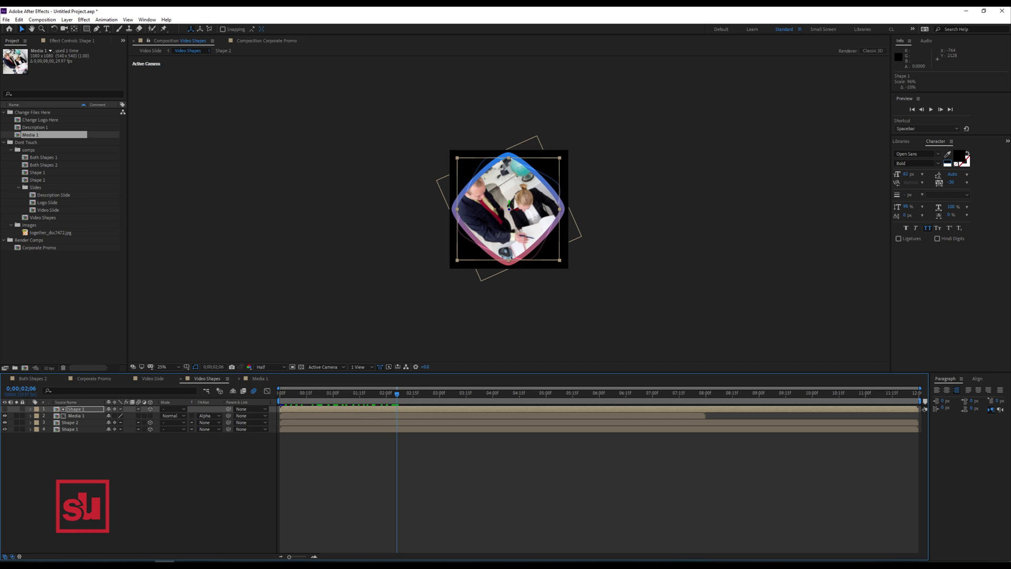
# Step: Set the opacity of the Video Shapes layer in Video Slide to 100%
pyautogui.click(152, 378)
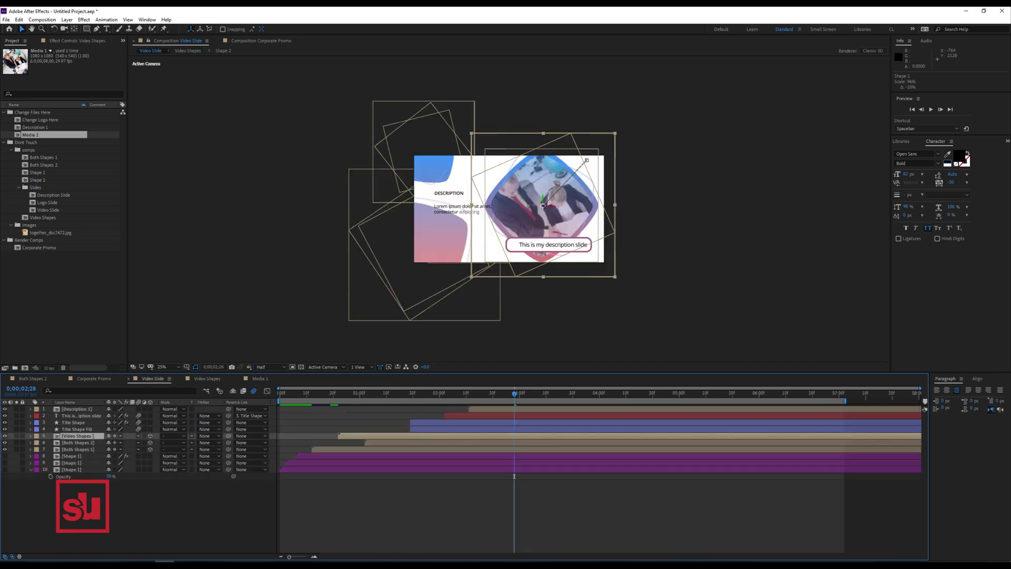
pyautogui.scroll(2, 466, 193)
pyautogui.press('t')
pyautogui.moveTo(109, 443); pyautogui.dragTo(125, 443)
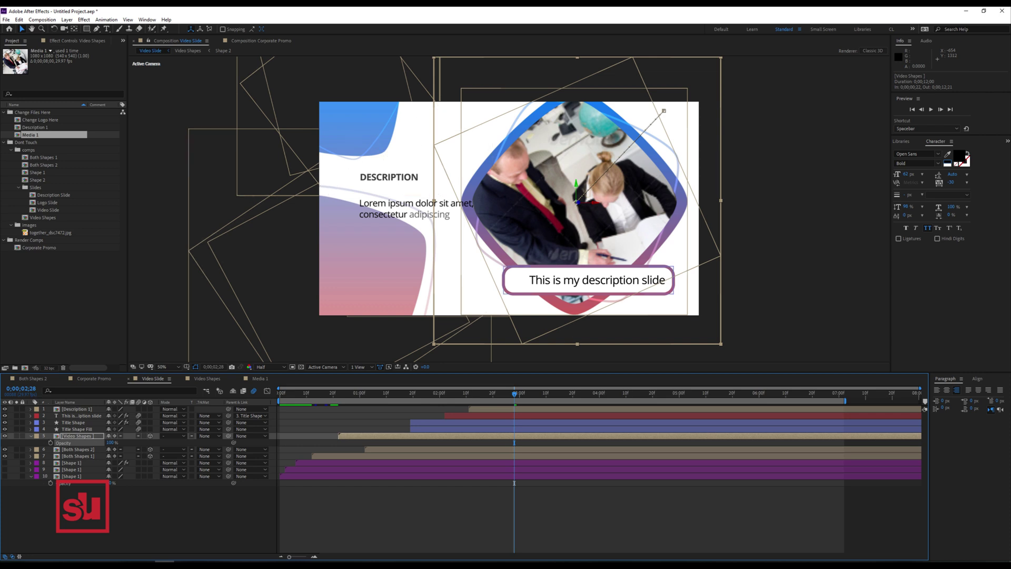
# Step: Shift the Position keyframes of Title Shape and Title Shape Fill about 564 px to the left, to a horizontal position of 796
pyautogui.click(81, 415)
pyautogui.keyDown('shift'); pyautogui.click(77, 428); pyautogui.keyUp('shift')
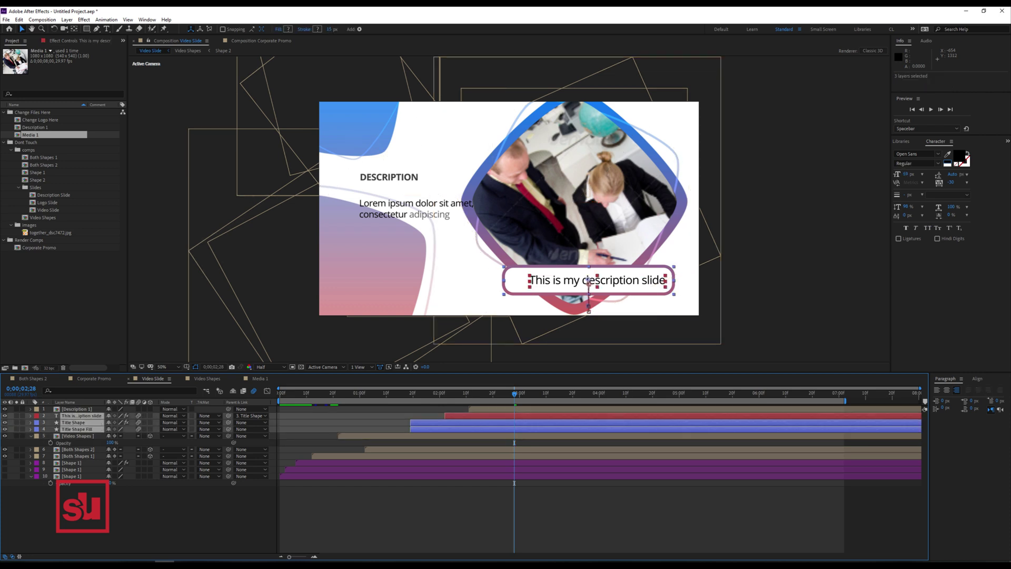
pyautogui.press('u')
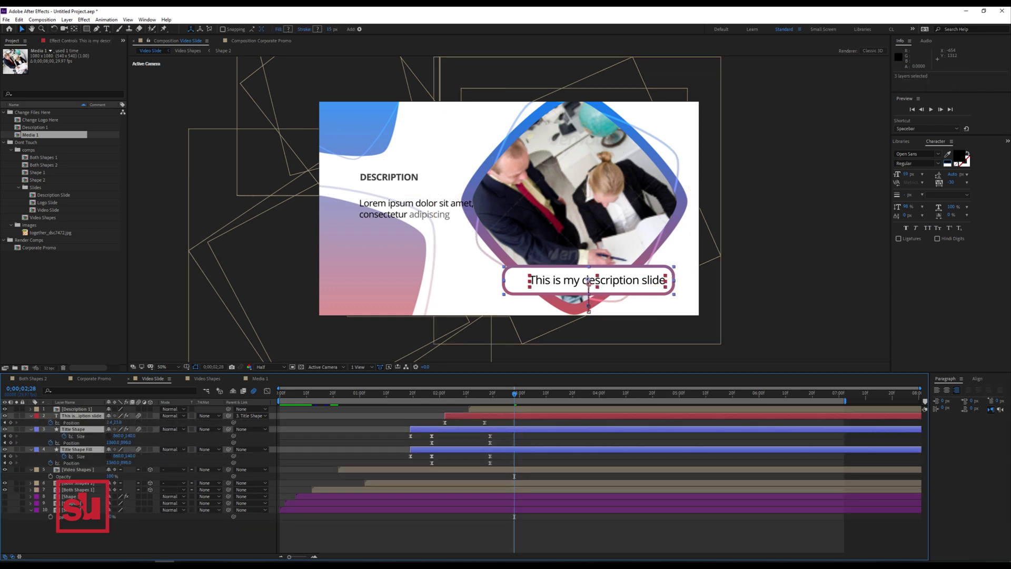
pyautogui.press('j')
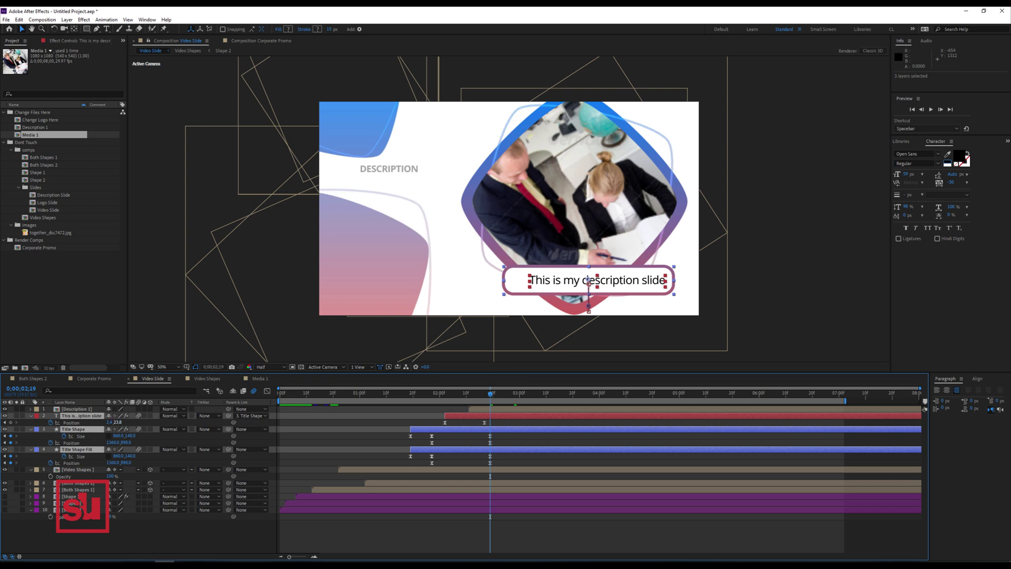
pyautogui.moveTo(372, 434); pyautogui.dragTo(499, 467)
pyautogui.moveTo(589, 281); pyautogui.dragTo(477, 281)
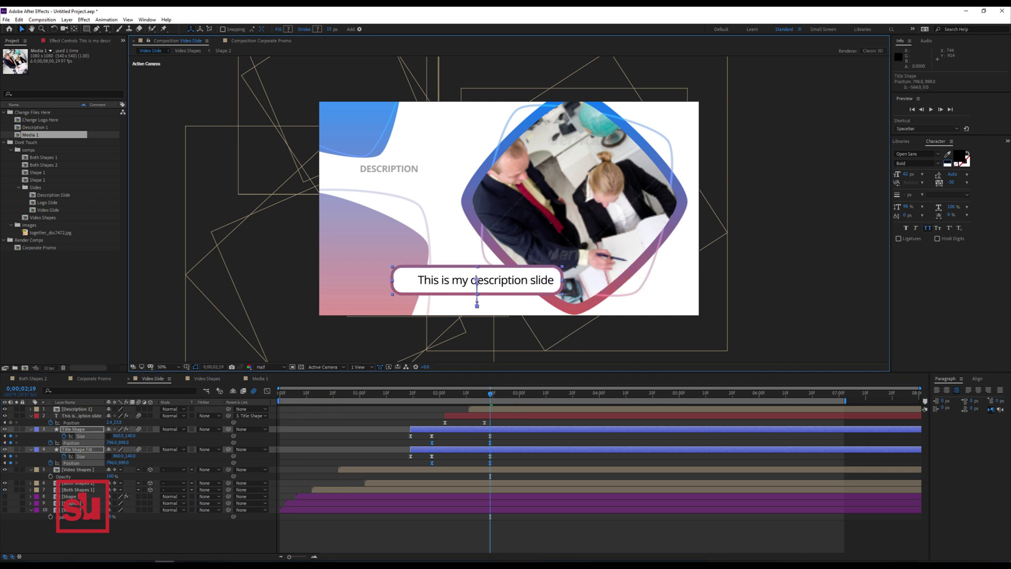
# Step: Delete the Description 1 layer, replace the title text with "Hard working 24/7" and preview the slide
pyautogui.click(76, 409)
pyautogui.press('Delete')
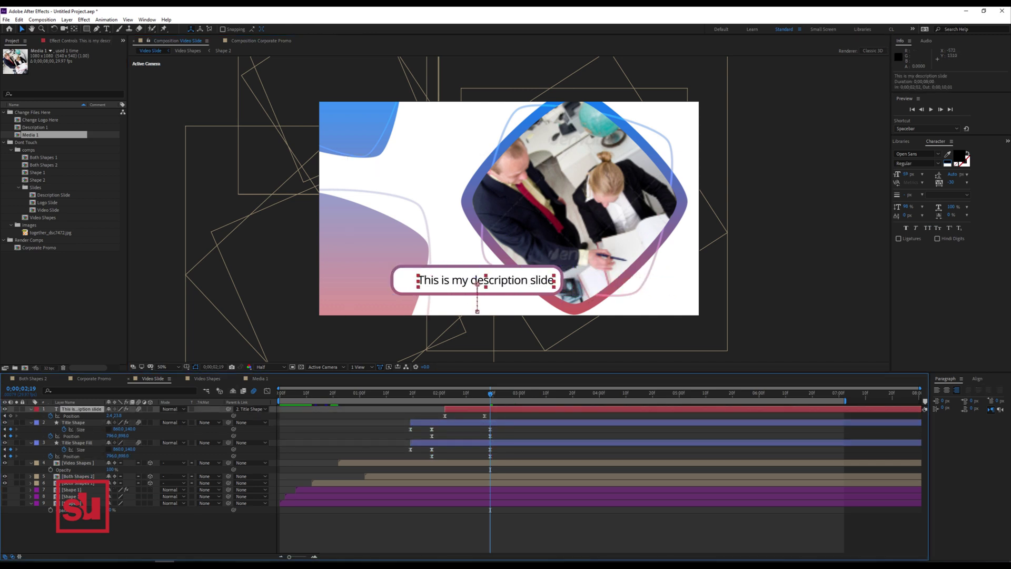
pyautogui.doubleClick(79, 409)
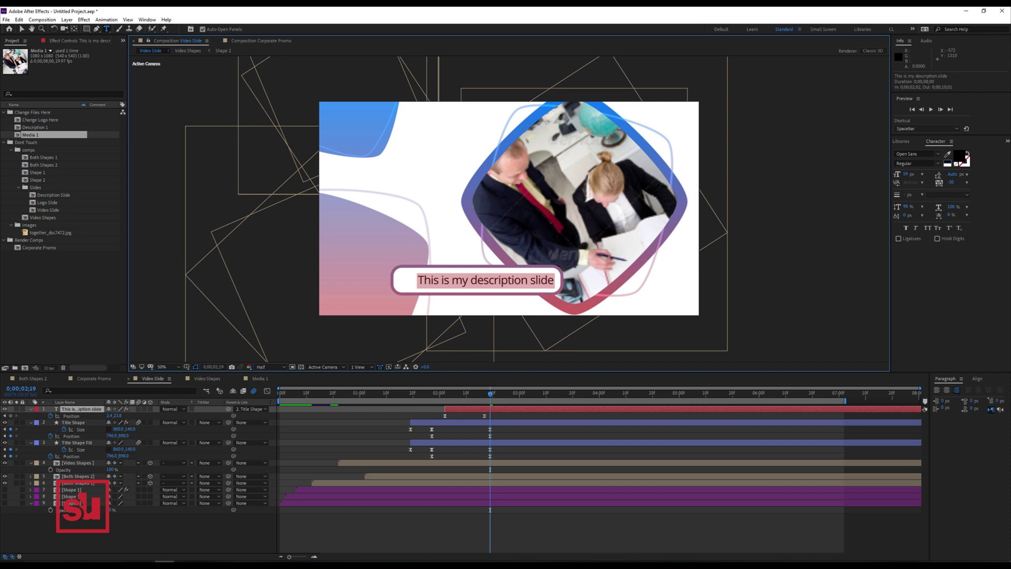
pyautogui.write('H')
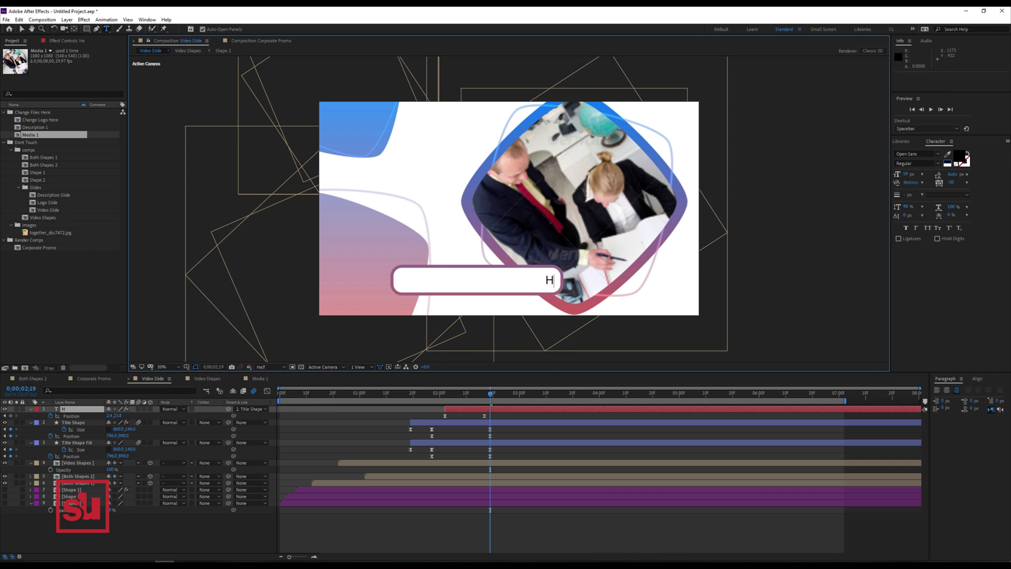
pyautogui.write('ard working')
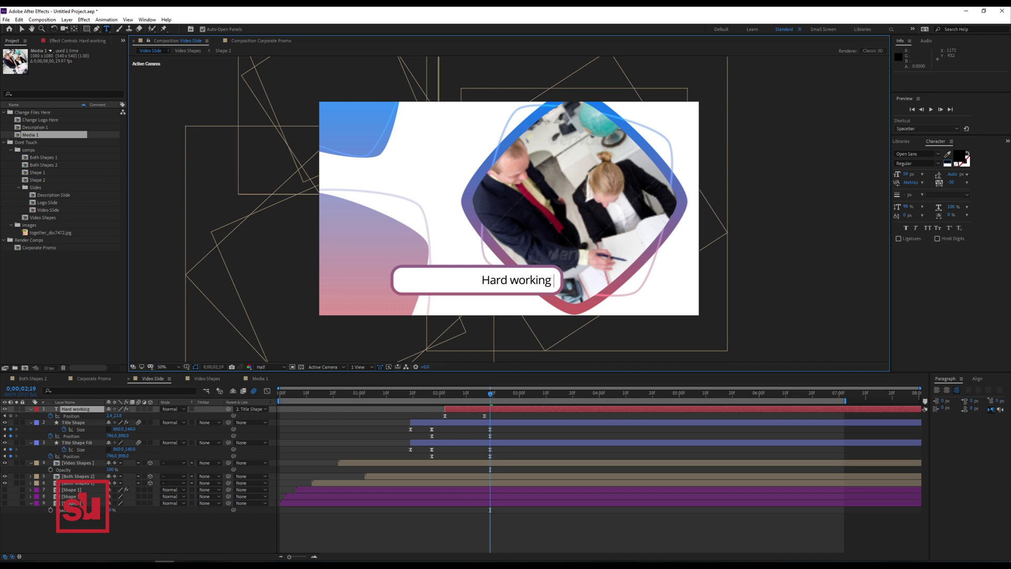
pyautogui.write(' 24/7')
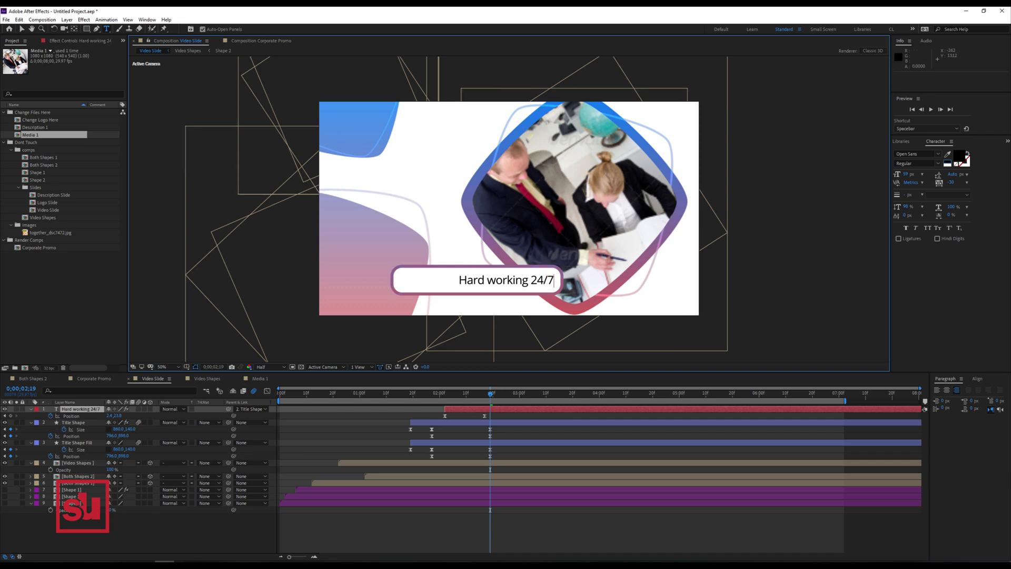
pyautogui.moveTo(297, 393); pyautogui.dragTo(346, 393)
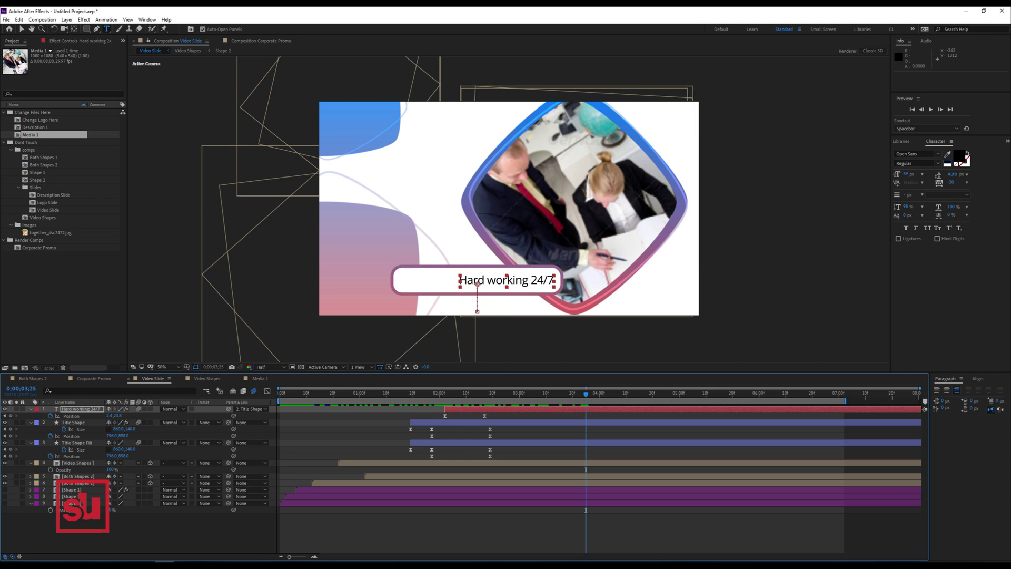
# Step: Select the three Shape 1 transition layers and create a new 2000 × 2000 px composition named Trans. 2
pyautogui.click(79, 489)
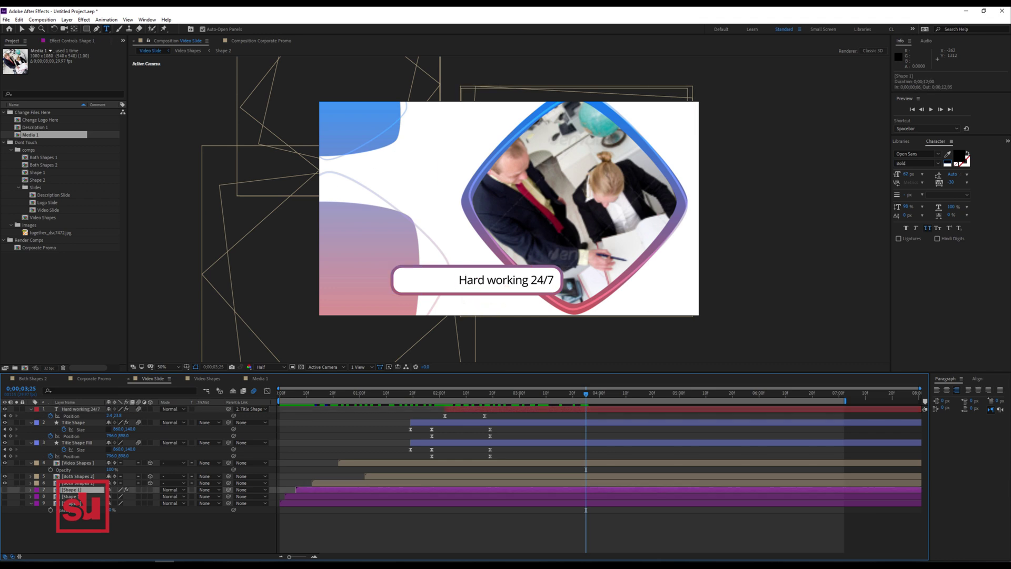
pyautogui.keyDown('shift'); pyautogui.click(79, 503); pyautogui.keyUp('shift')
pyautogui.click(415, 393)
pyautogui.rightClick(37, 268)
pyautogui.click(71, 273)
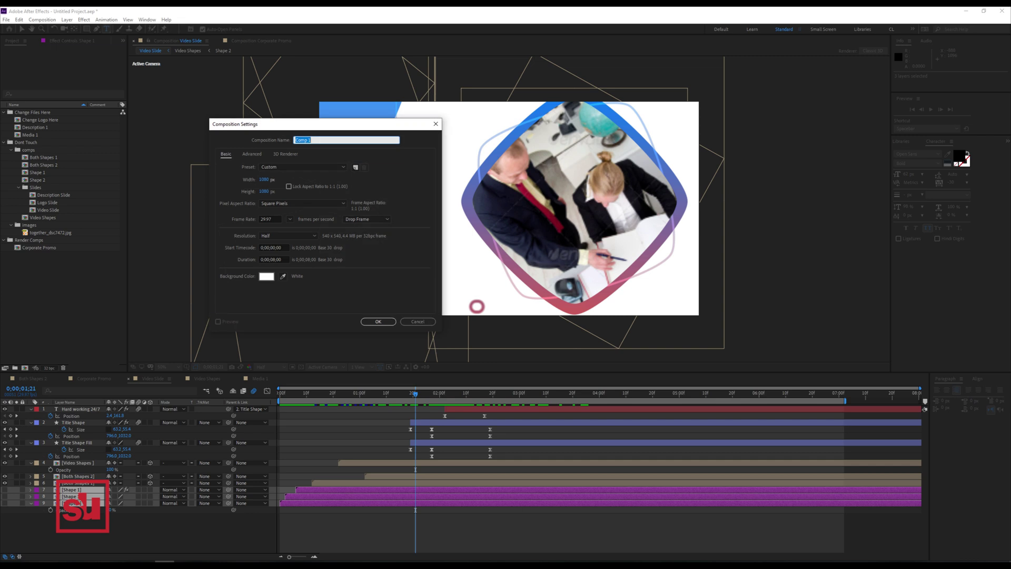
pyautogui.click(264, 179)
pyautogui.write('2000')
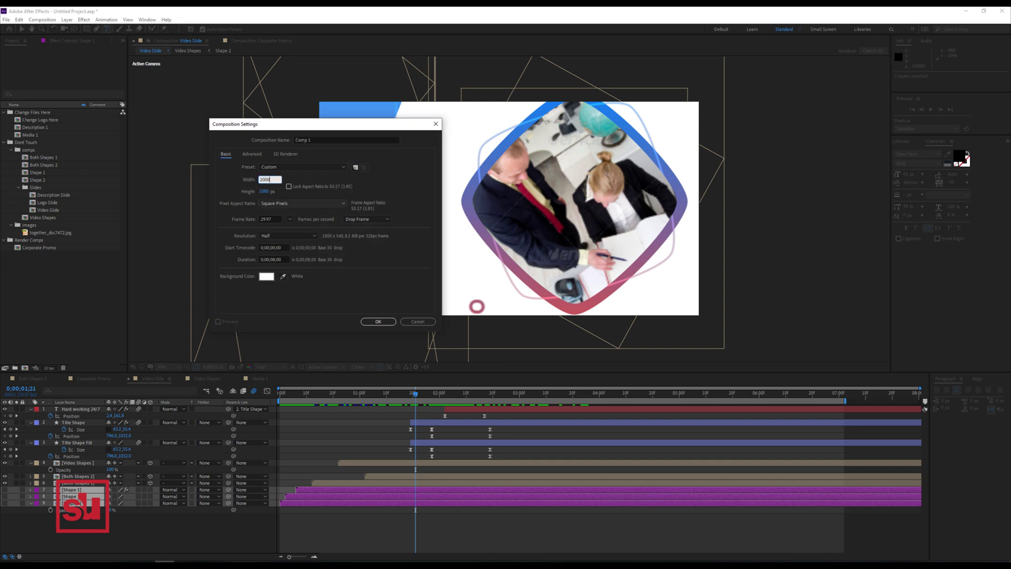
pyautogui.press('Tab')
pyautogui.write('2000')
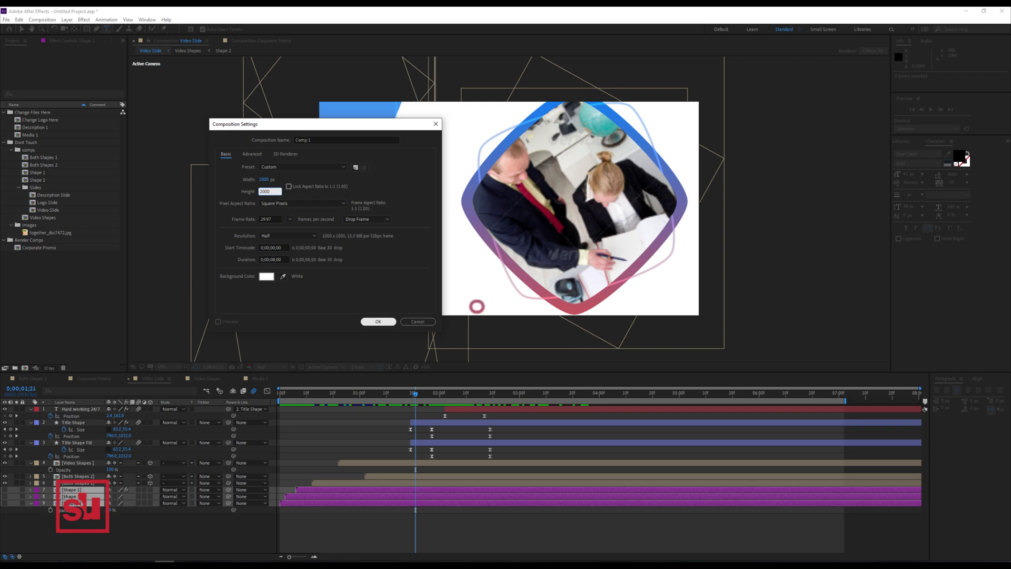
pyautogui.click(346, 140)
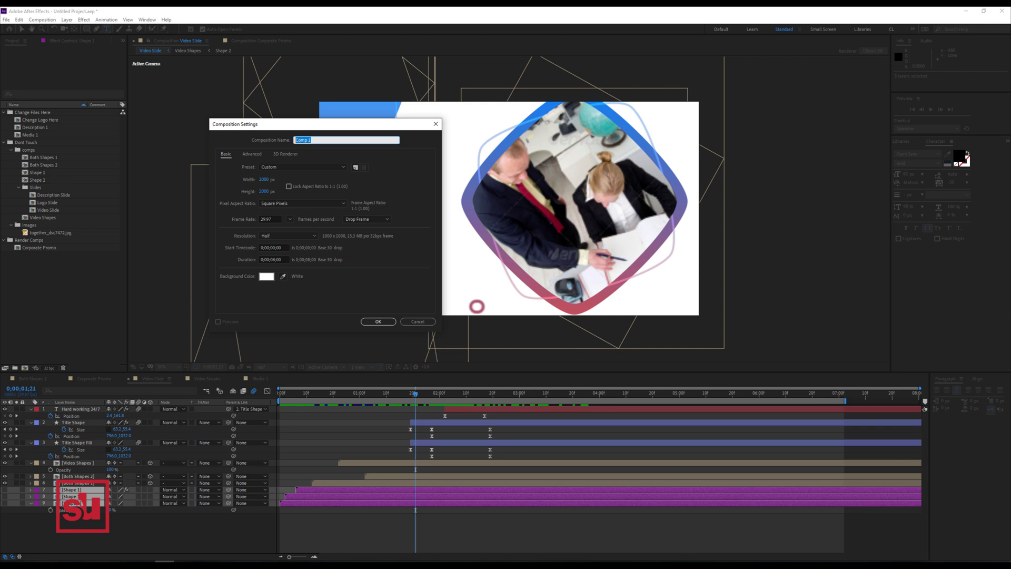
pyautogui.write('Trans. 2')
pyautogui.press('Return')
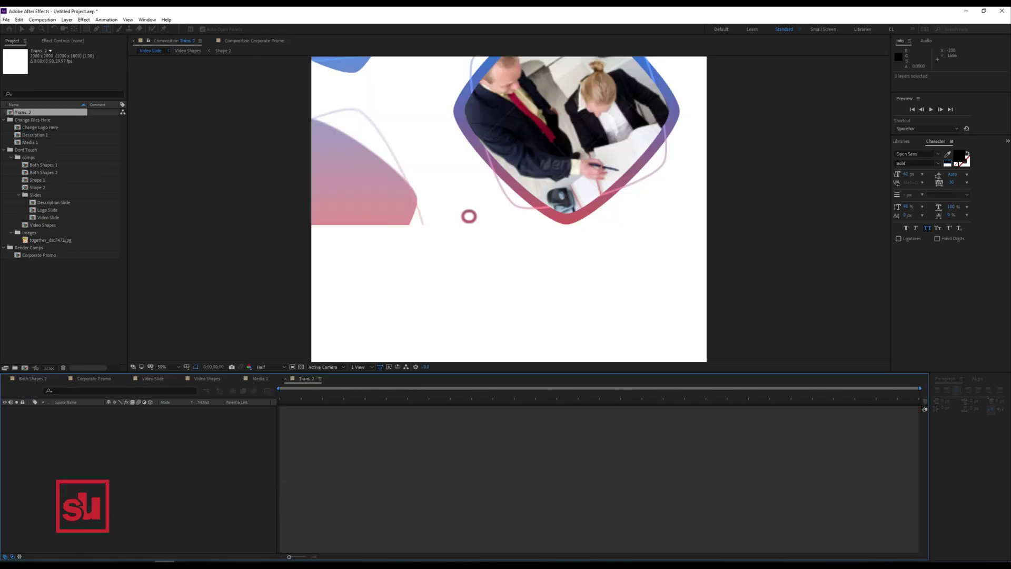
# Step: Cover Trans. 2 with a rectangle shape, apply the Gradient Ramp copied from the Shape 1 composition and scale the rectangle down closer to the frame
pyautogui.scroll(-3, 509, 209)
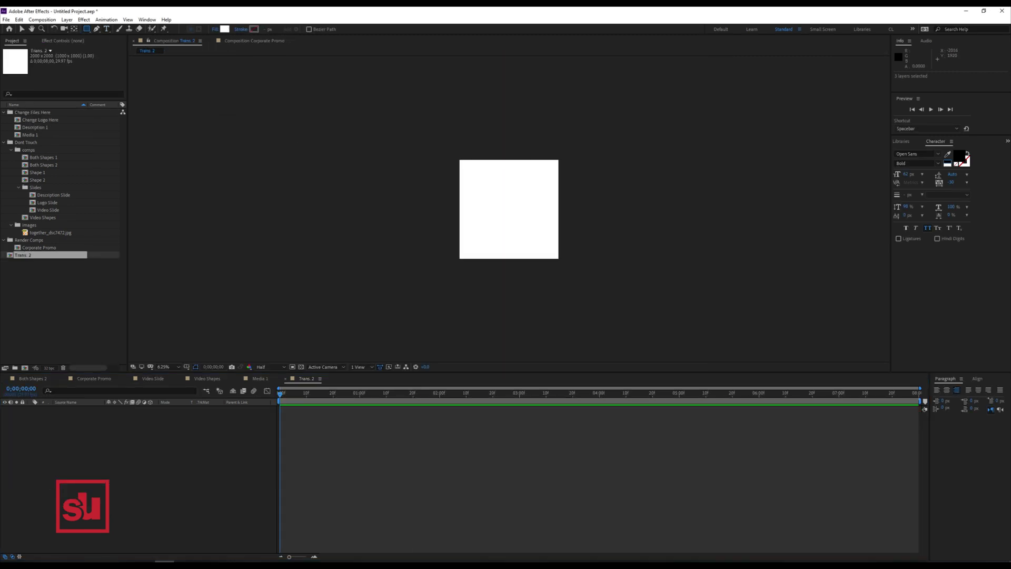
pyautogui.moveTo(456, 155); pyautogui.dragTo(599, 299)
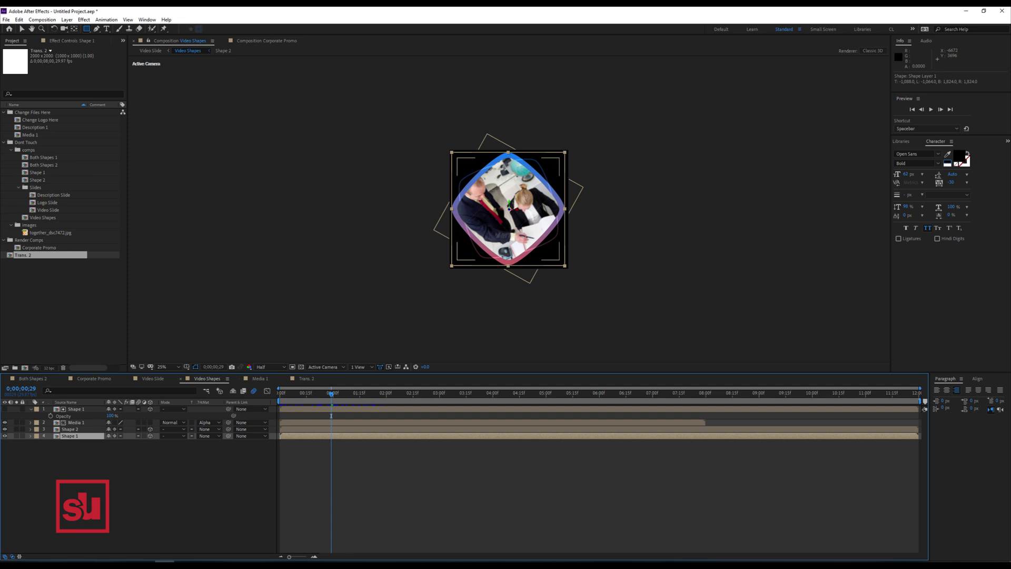
pyautogui.doubleClick(70, 435)
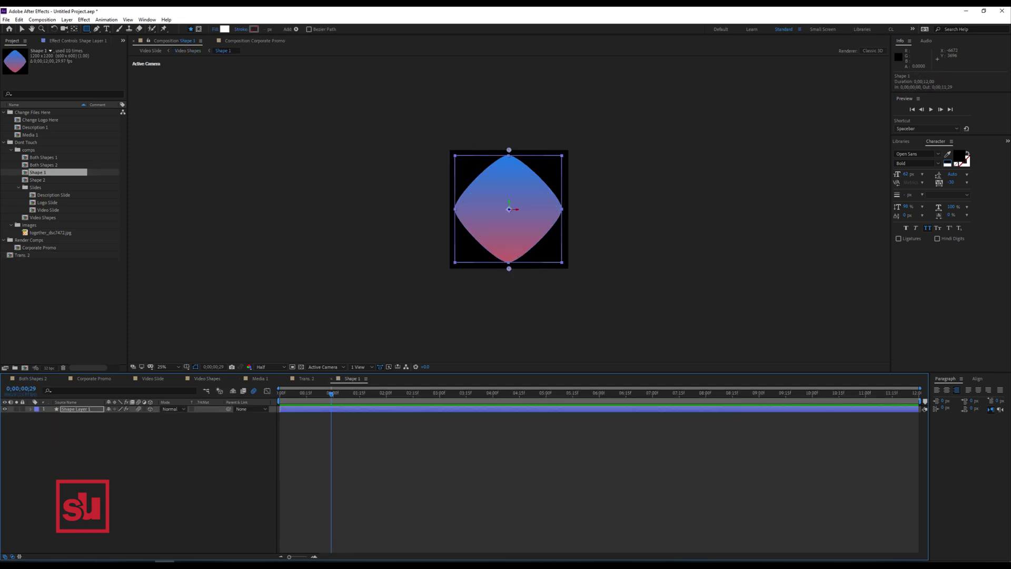
pyautogui.press('F3')
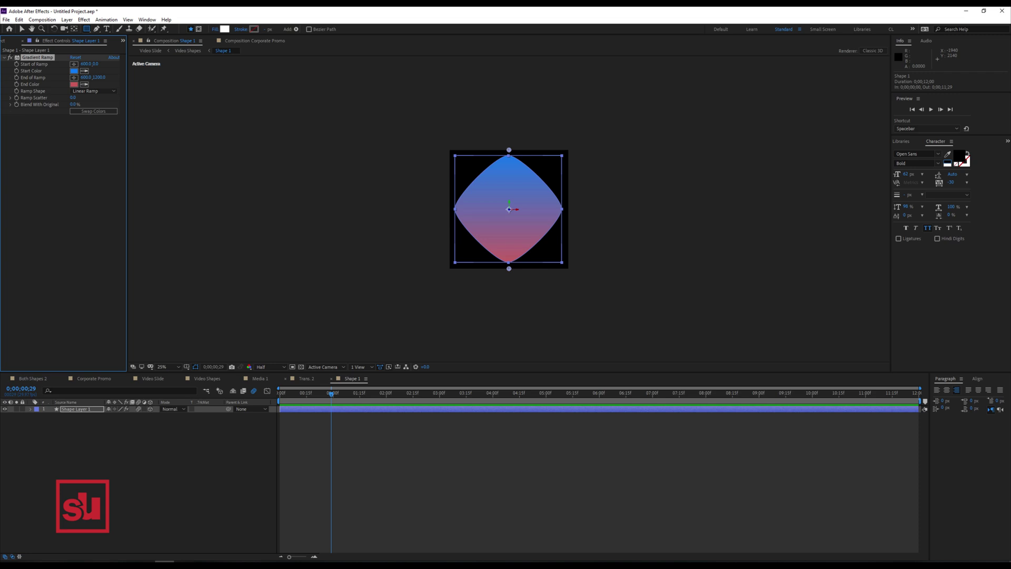
pyautogui.click(306, 378)
pyautogui.hotkey('ctrl', 'v')
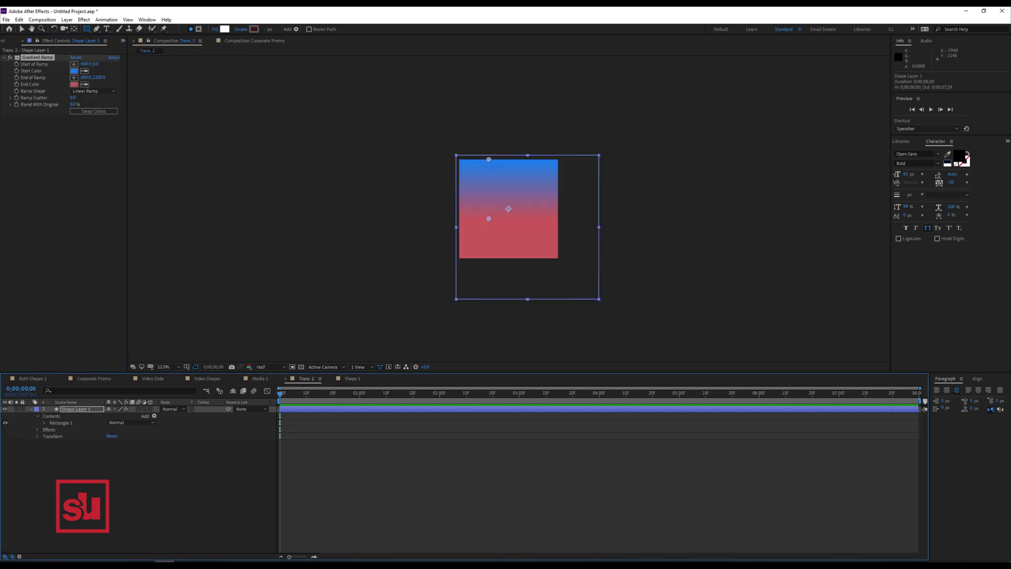
pyautogui.press('v')
pyautogui.moveTo(599, 300); pyautogui.dragTo(524, 239)
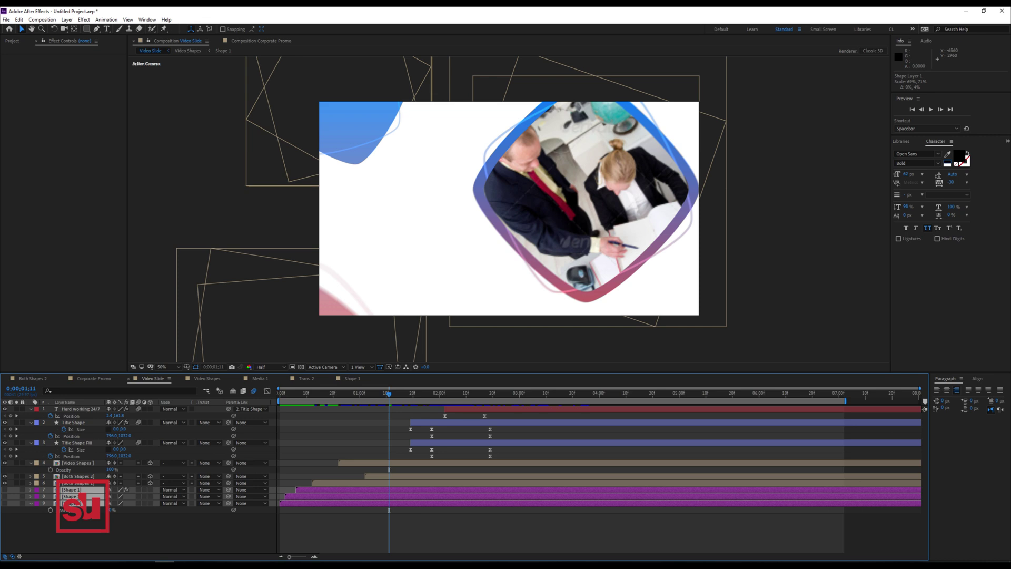
# Step: Replace the three selected Shape 1 transition layers in Video Slide with Trans. 2 and play the transition from the start
pyautogui.hotkey('ctrl', '0')
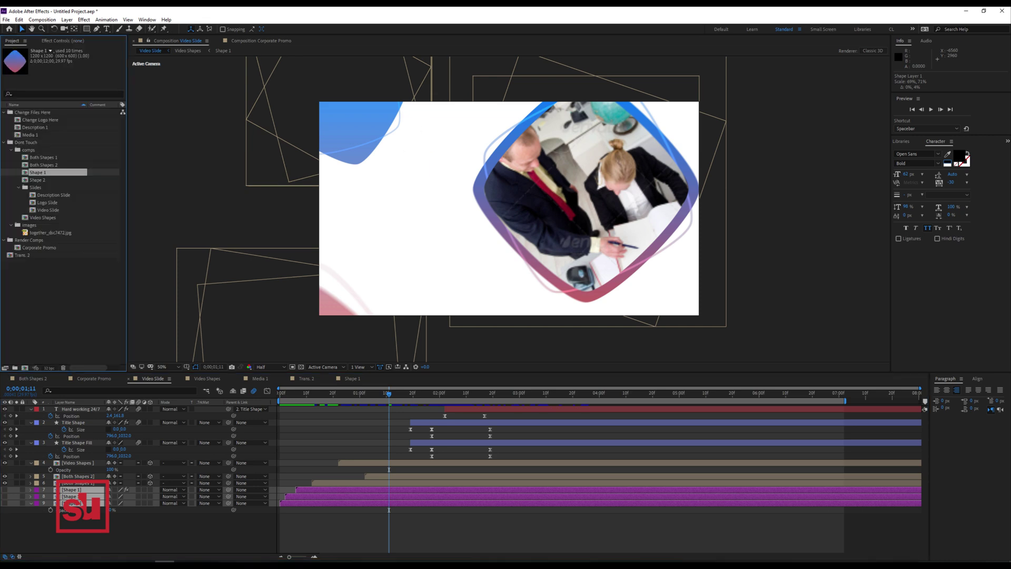
pyautogui.moveTo(23, 255); pyautogui.dragTo(78, 489)
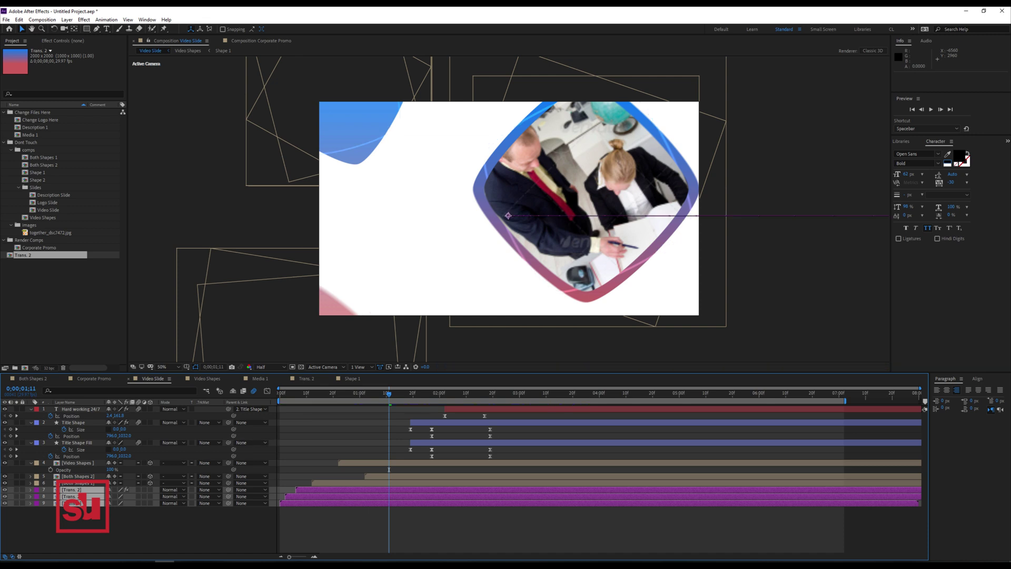
pyautogui.press('Home')
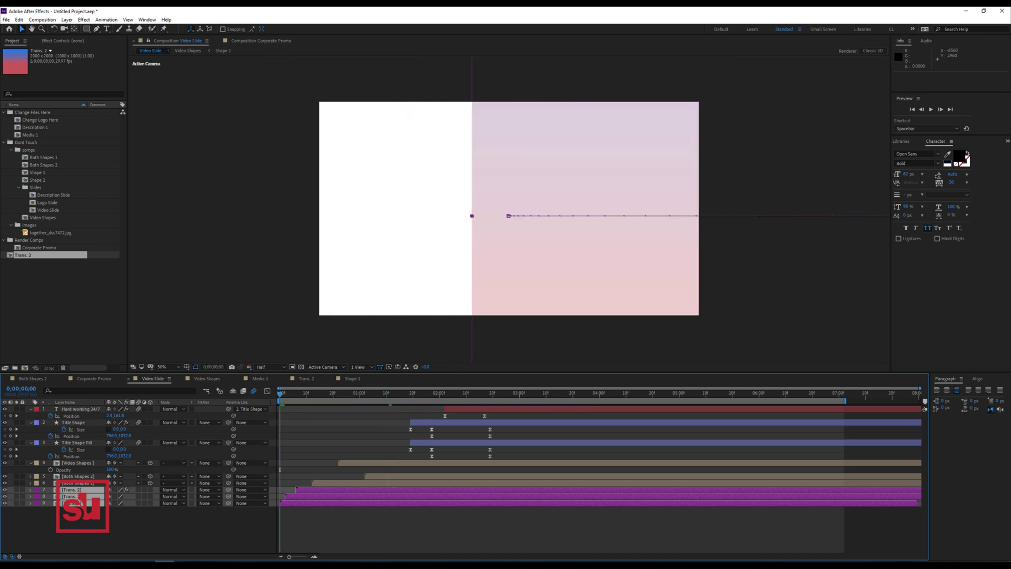
pyautogui.press('space')
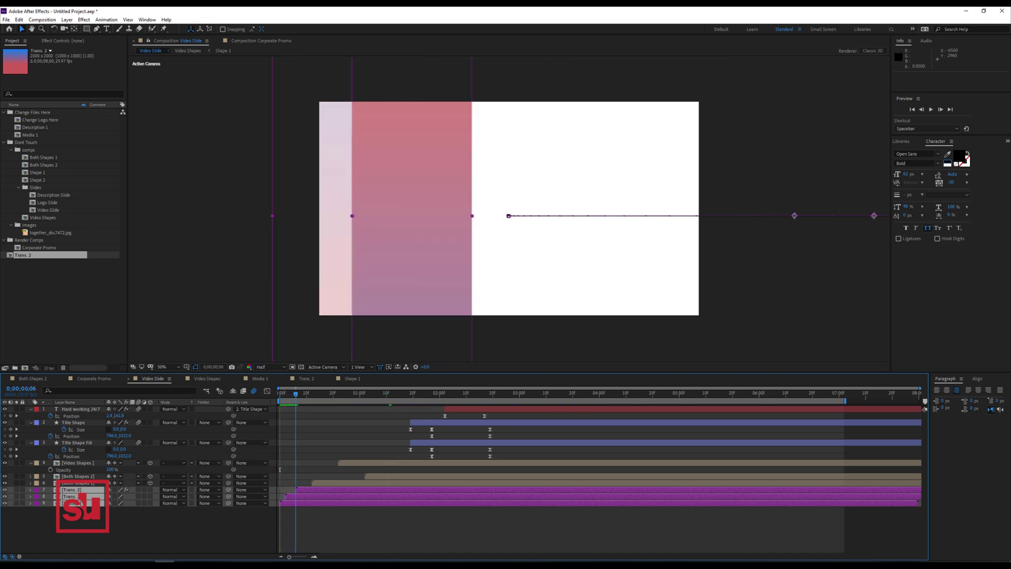
pyautogui.press('space')
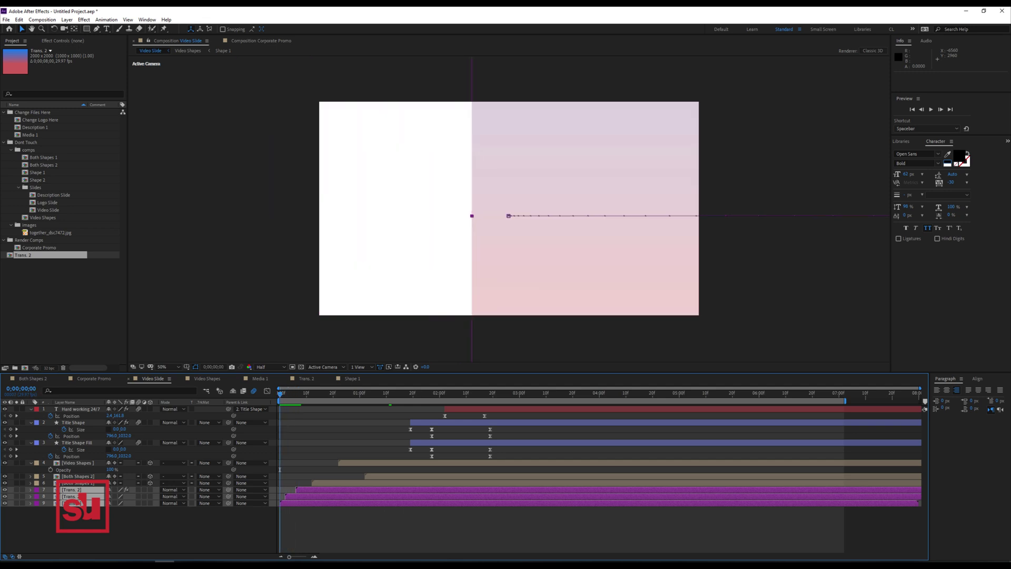
# Step: Shift the starting Position keyframes of the three Trans. 2 layers right until they sit outside the frame, keep their staggered timing and play the transition
pyautogui.press('p')
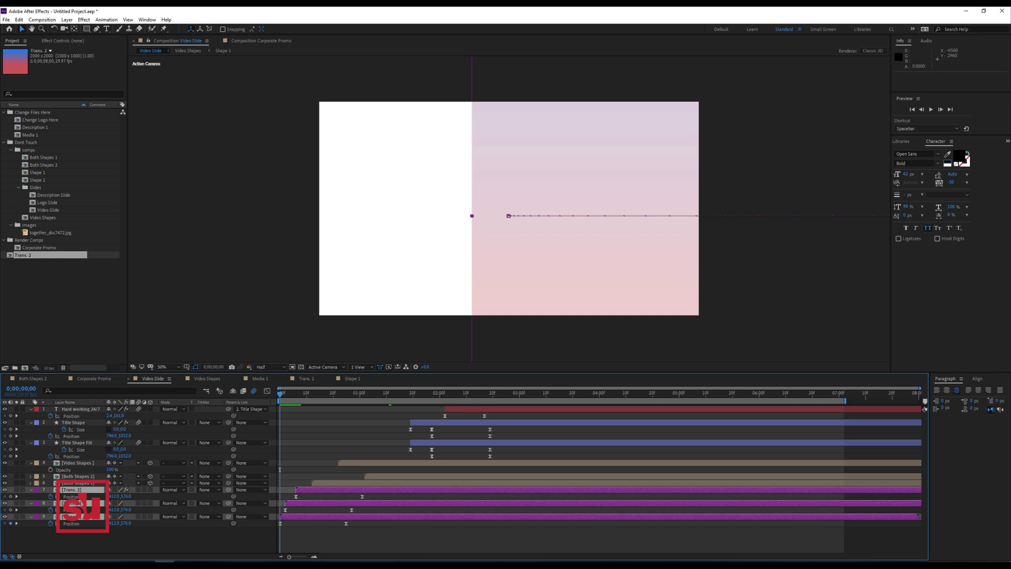
pyautogui.moveTo(296, 497)
pyautogui.mouseDown()
pyautogui.moveTo(280, 496)
pyautogui.moveTo(283, 510)
pyautogui.mouseUp()
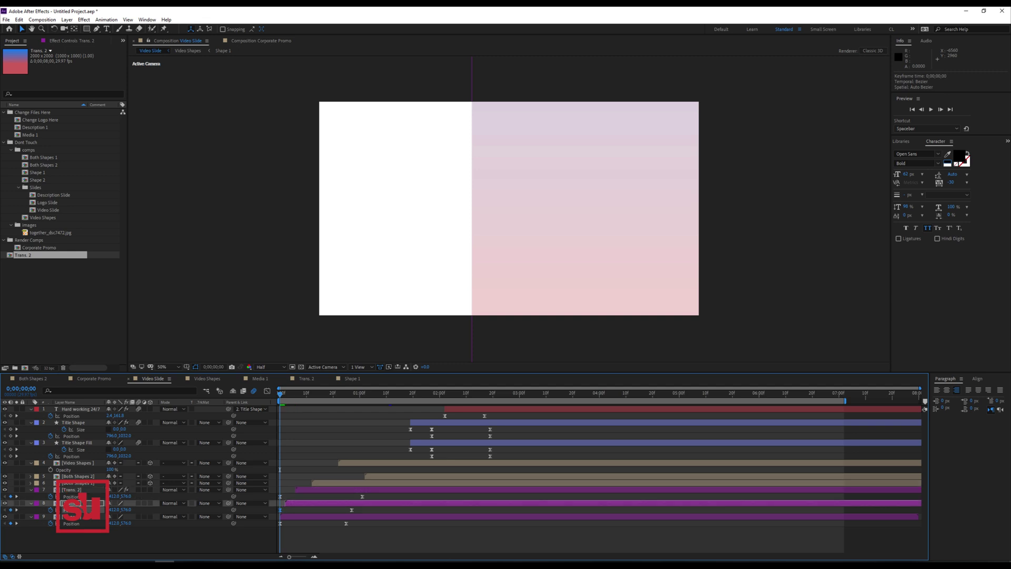
pyautogui.moveTo(376, 493); pyautogui.dragTo(271, 545)
pyautogui.hotkey('shift', 'Right')
pyautogui.hotkey('shift', 'Right')
pyautogui.hotkey('shift', 'Right')
pyautogui.hotkey('shift', 'Right')
pyautogui.hotkey('shift', 'Right')
pyautogui.hotkey('shift', 'Right')
pyautogui.hotkey('shift', 'Right')
pyautogui.hotkey('shift', 'Right')
pyautogui.hotkey('shift', 'Right')
pyautogui.hotkey('shift', 'Right')
pyautogui.hotkey('shift', 'Right')
pyautogui.hotkey('shift', 'Right')
pyautogui.hotkey('shift', 'Right')
pyautogui.hotkey('shift', 'Right')
pyautogui.hotkey('shift', 'Right')
pyautogui.hotkey('shift', 'Right')
pyautogui.hotkey('shift', 'Right')
pyautogui.hotkey('shift', 'Right')
pyautogui.hotkey('shift', 'Right')
pyautogui.hotkey('shift', 'Right')
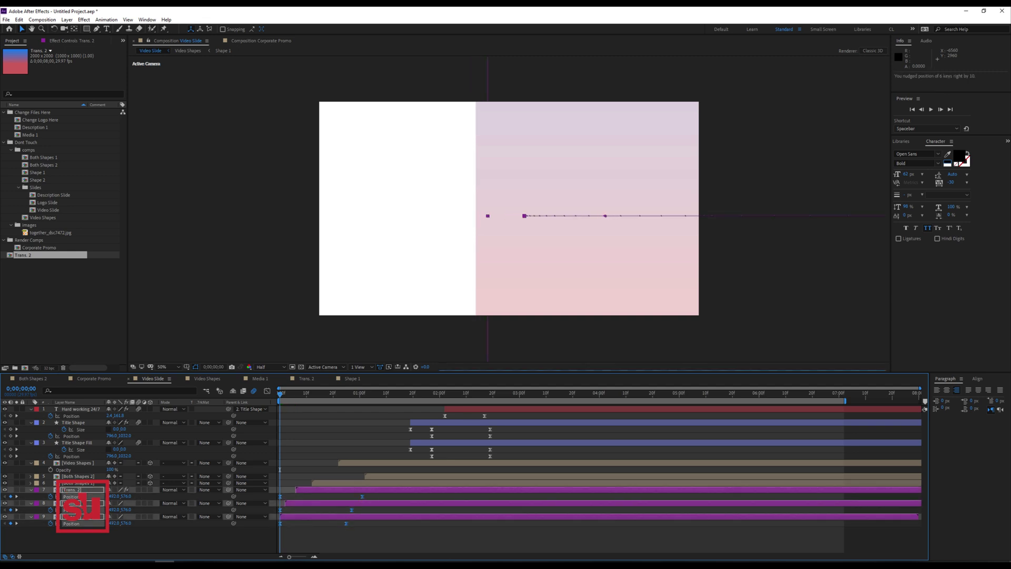
pyautogui.hotkey('shift', 'Right')
pyautogui.hotkey('shift', 'Right')
pyautogui.hotkey('shift', 'Right')
pyautogui.hotkey('shift', 'Right')
pyautogui.hotkey('shift', 'Right')
pyautogui.hotkey('shift', 'Right')
pyautogui.hotkey('shift', 'Right')
pyautogui.hotkey('shift', 'Right')
pyautogui.hotkey('shift', 'Right')
pyautogui.hotkey('shift', 'Right')
pyautogui.hotkey('shift', 'Right')
pyautogui.hotkey('shift', 'Right')
pyautogui.hotkey('shift', 'Right')
pyautogui.hotkey('shift', 'Right')
pyautogui.hotkey('shift', 'Right')
pyautogui.hotkey('shift', 'Right')
pyautogui.hotkey('shift', 'Right')
pyautogui.hotkey('shift', 'Right')
pyautogui.hotkey('shift', 'Right')
pyautogui.hotkey('shift', 'Right')
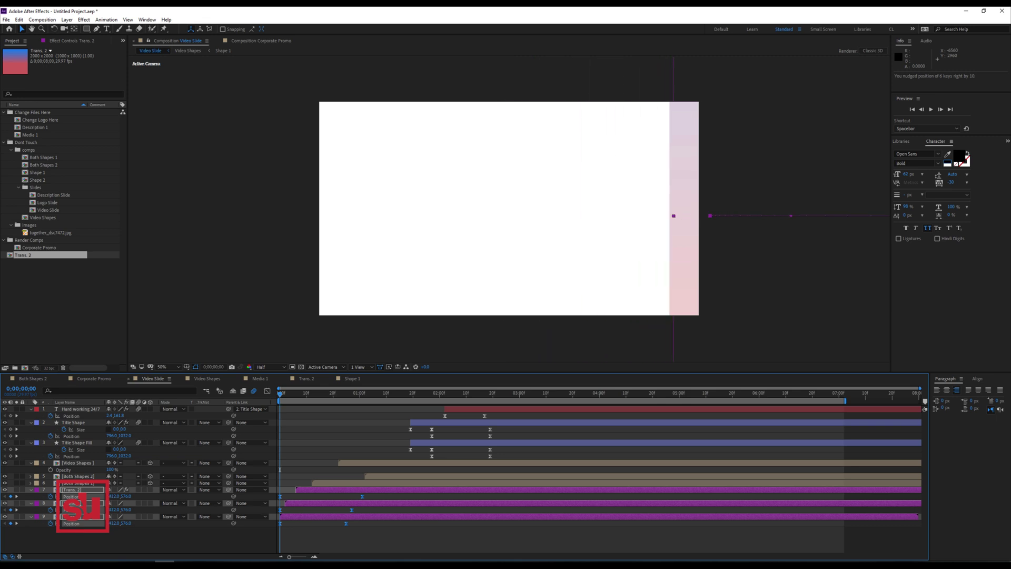
pyautogui.hotkey('shift', 'Right')
pyautogui.hotkey('shift', 'Right')
pyautogui.hotkey('shift', 'Right')
pyautogui.hotkey('shift', 'Right')
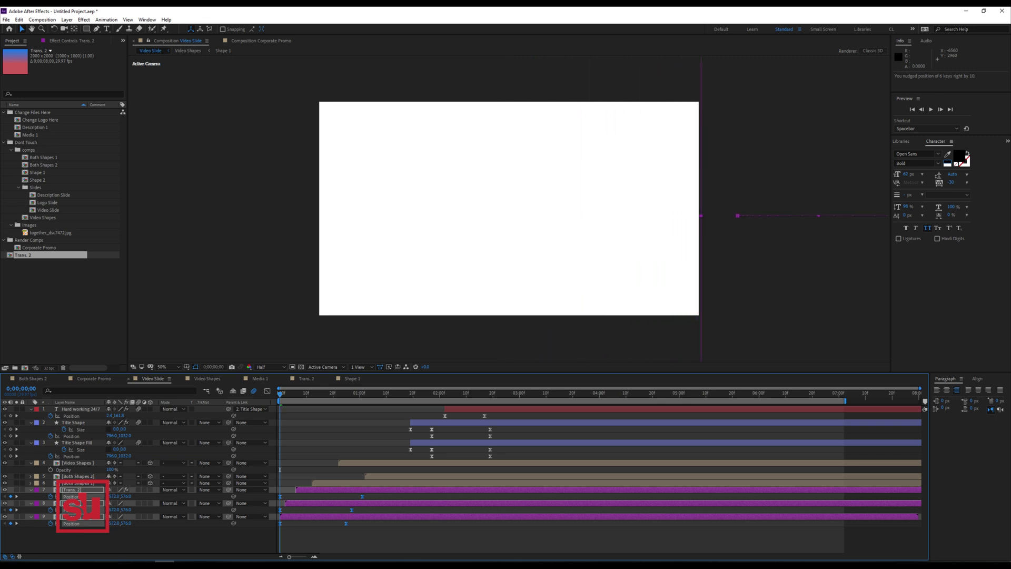
pyautogui.moveTo(280, 496)
pyautogui.mouseDown()
pyautogui.moveTo(296, 496)
pyautogui.moveTo(285, 510)
pyautogui.mouseUp()
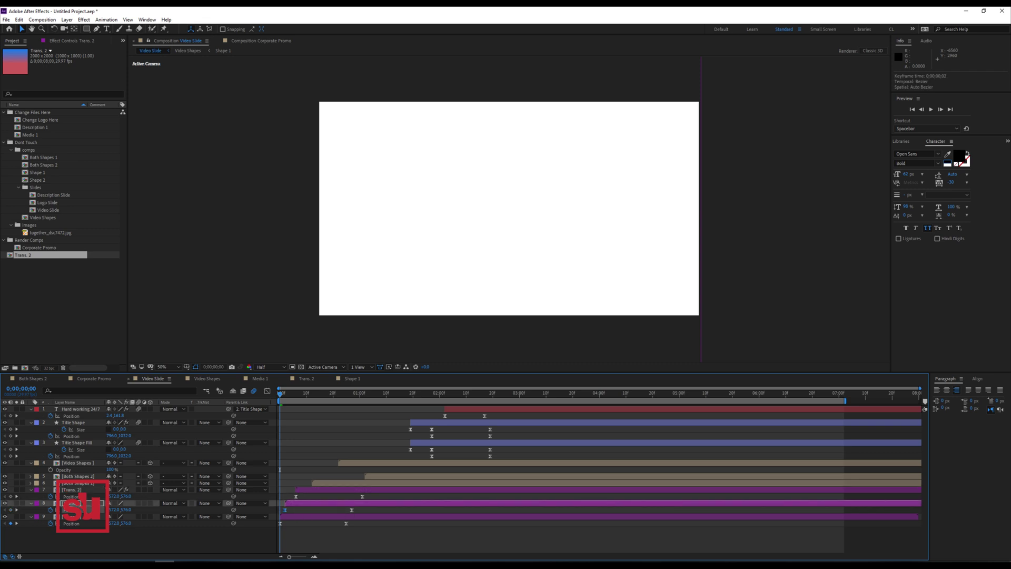
pyautogui.press('space')
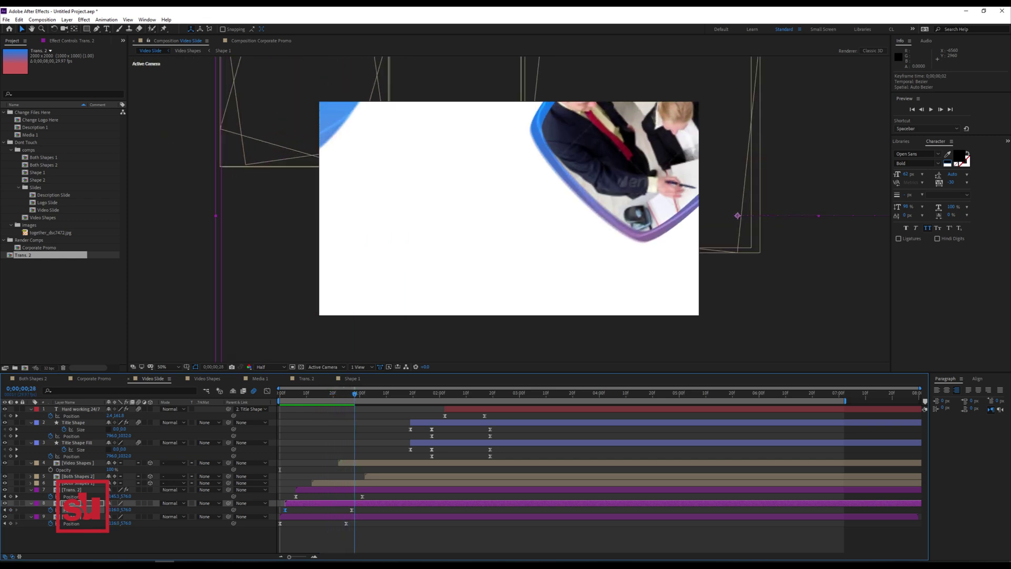
# Step: At the first frame of the Video Shapes layer, move it out of view past the frame's upper-right corner
pyautogui.moveTo(362, 393); pyautogui.dragTo(338, 394)
pyautogui.click(78, 462)
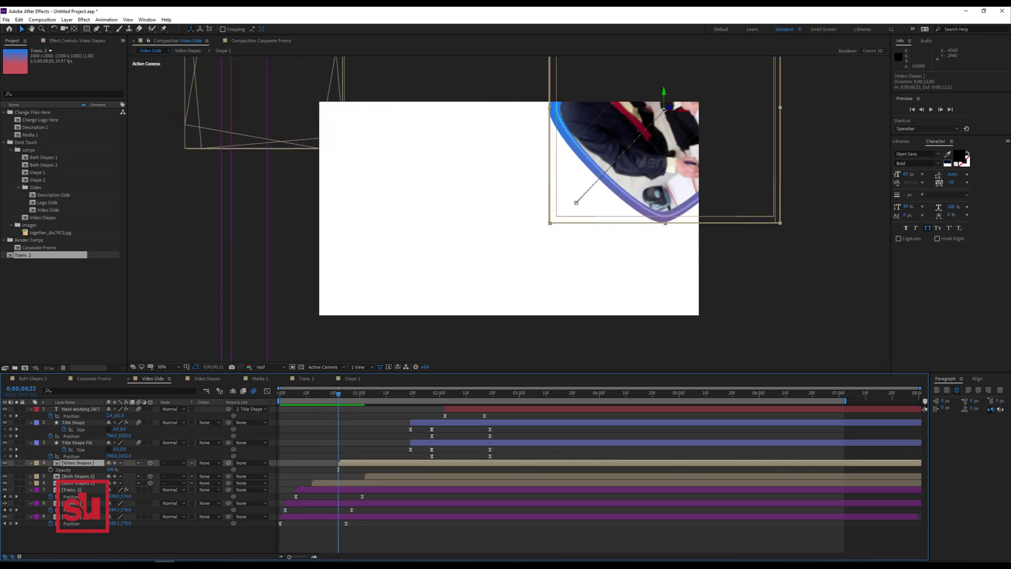
pyautogui.moveTo(697, 146); pyautogui.dragTo(800, 58)
# Step: Animate the Z Rotation of Video Shapes from 86° at the layer's start to 0°, apply Easy Ease to both keyframes and play the result
pyautogui.press('r')
pyautogui.click(51, 490)
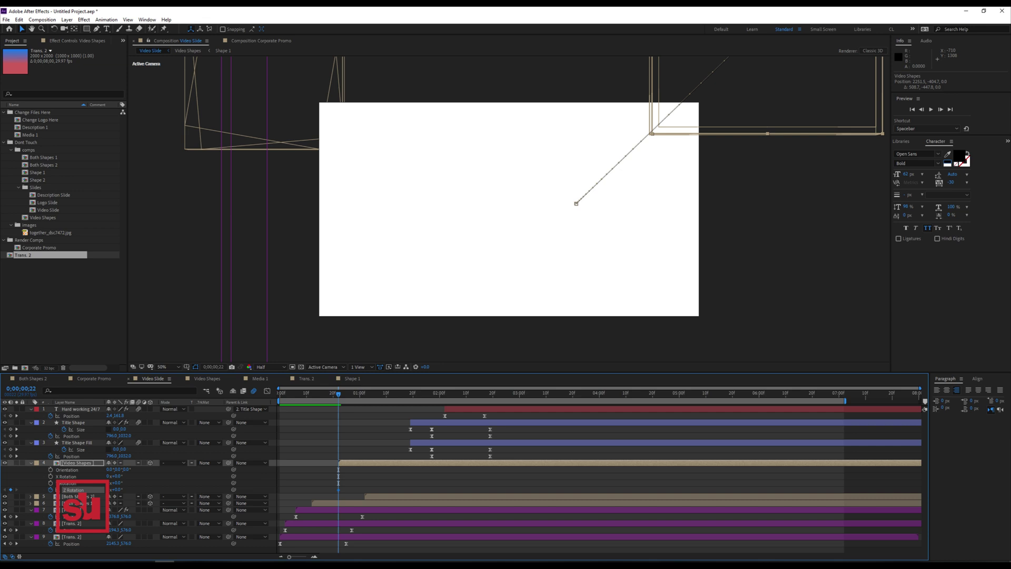
pyautogui.moveTo(373, 490); pyautogui.dragTo(394, 490)
pyautogui.moveTo(116, 489); pyautogui.dragTo(166, 489)
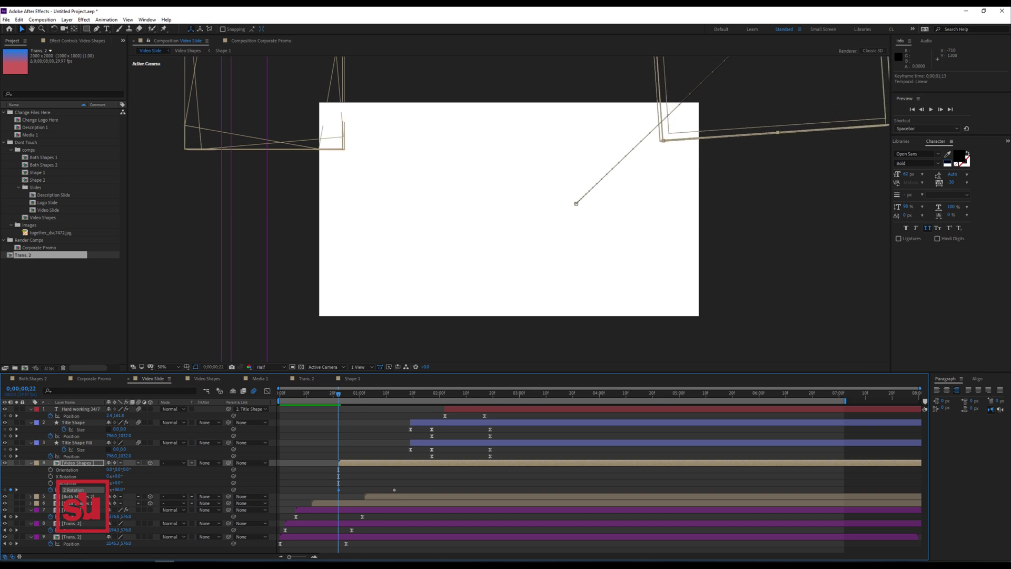
pyautogui.moveTo(384, 484); pyautogui.dragTo(312, 494)
pyautogui.rightClick(338, 489)
pyautogui.moveTo(385, 484)
pyautogui.click(454, 518)
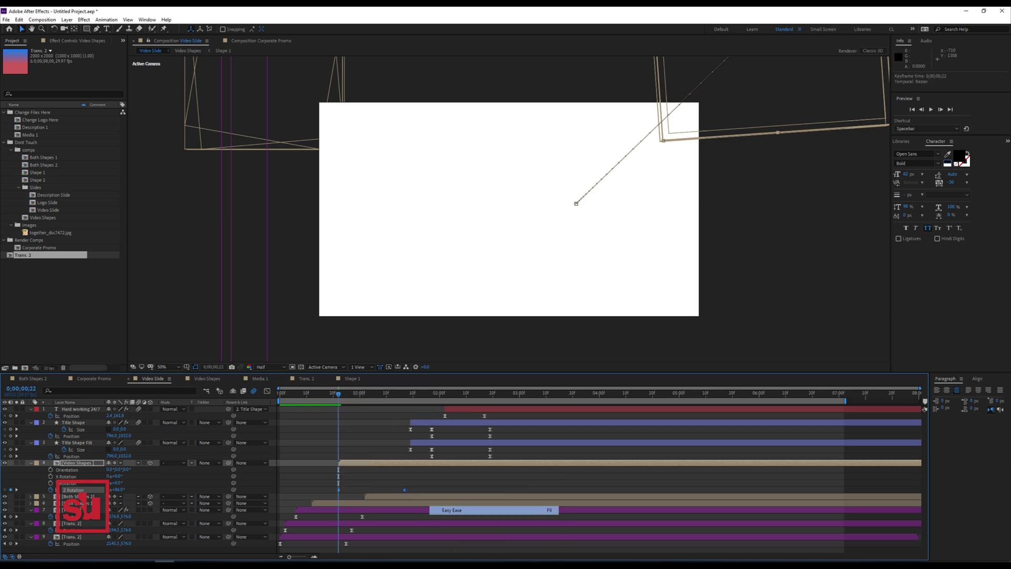
pyautogui.press('space')
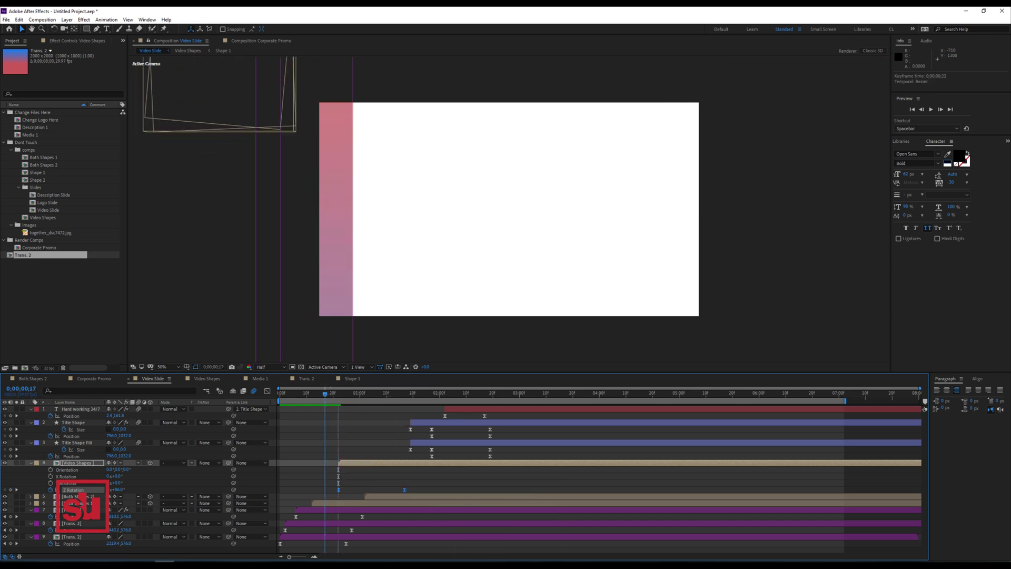
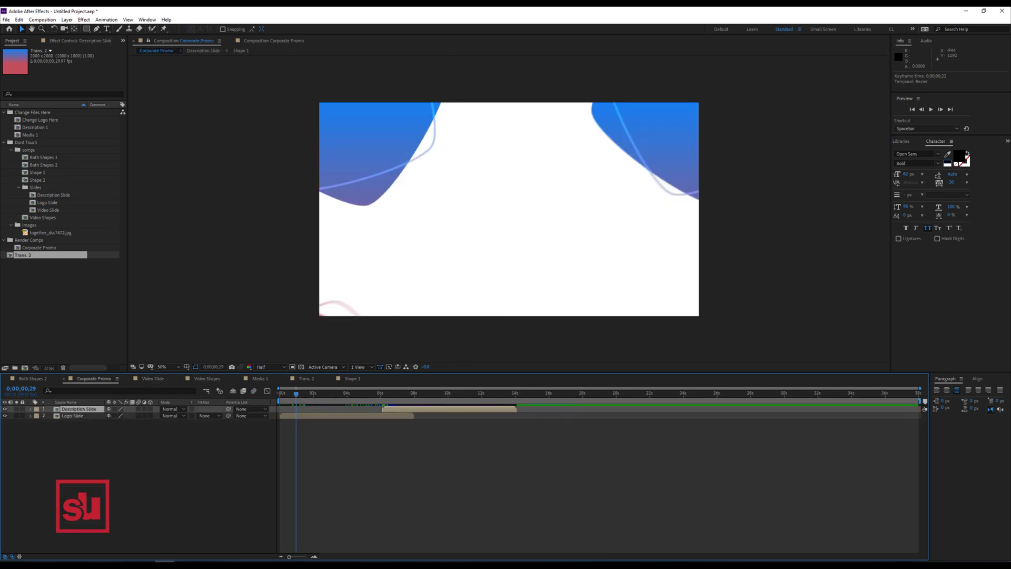
# Step: File Trans. 2 in the comps folder, add Video Slide to Corporate Promo overlapping the end of Description Slide, and play the transition
pyautogui.moveTo(23, 254); pyautogui.dragTo(28, 149)
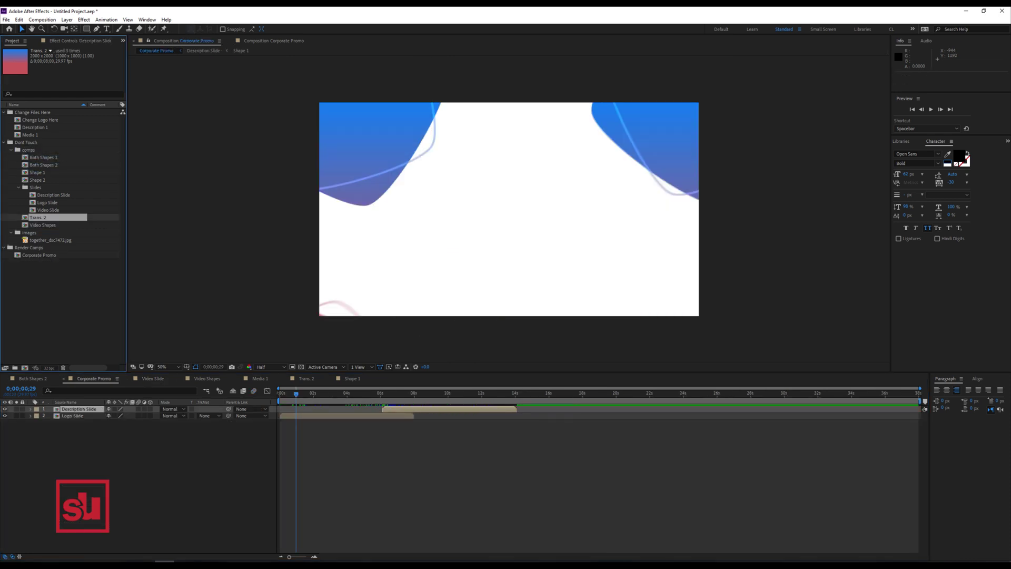
pyautogui.moveTo(49, 210); pyautogui.dragTo(499, 410)
pyautogui.press('space')
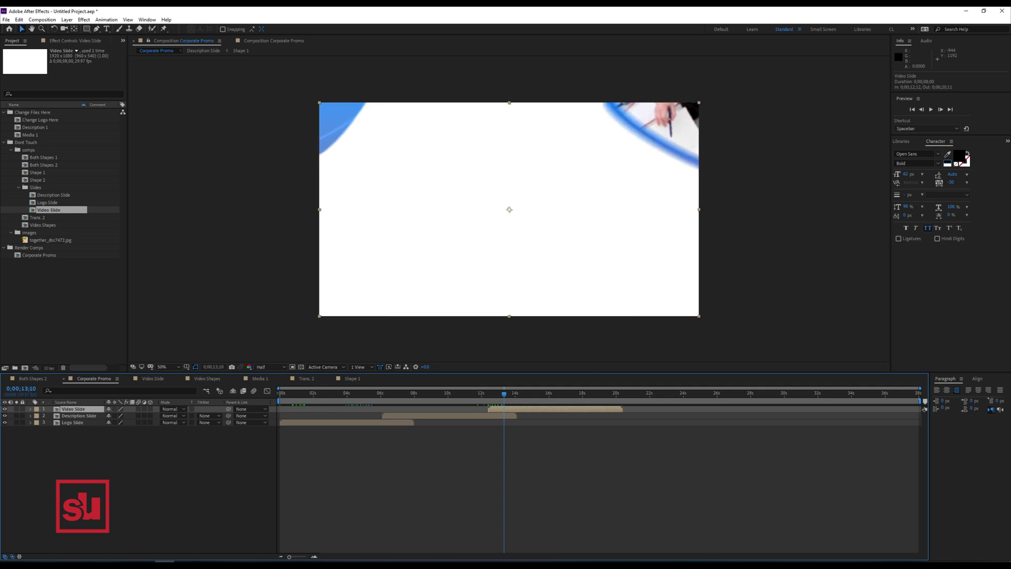
# Step: In Video Slide, start all layers above Trans. 2 about 8 frames earlier and check the transition in Corporate Promo
pyautogui.doubleClick(73, 409)
pyautogui.click(342, 132)
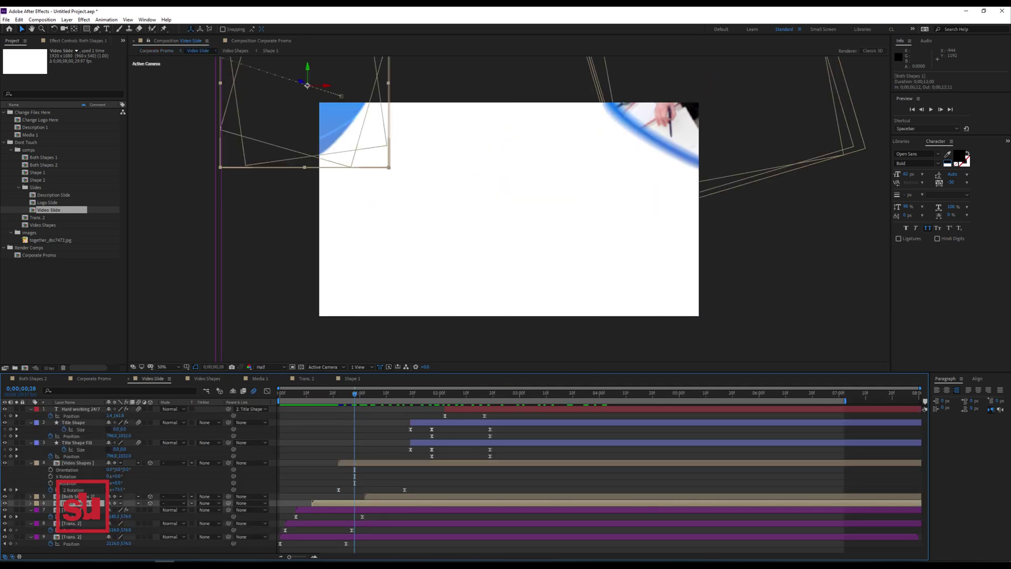
pyautogui.keyDown('shift'); pyautogui.click(81, 410); pyautogui.keyUp('shift')
pyautogui.moveTo(487, 409); pyautogui.dragTo(477, 408)
pyautogui.press('space')
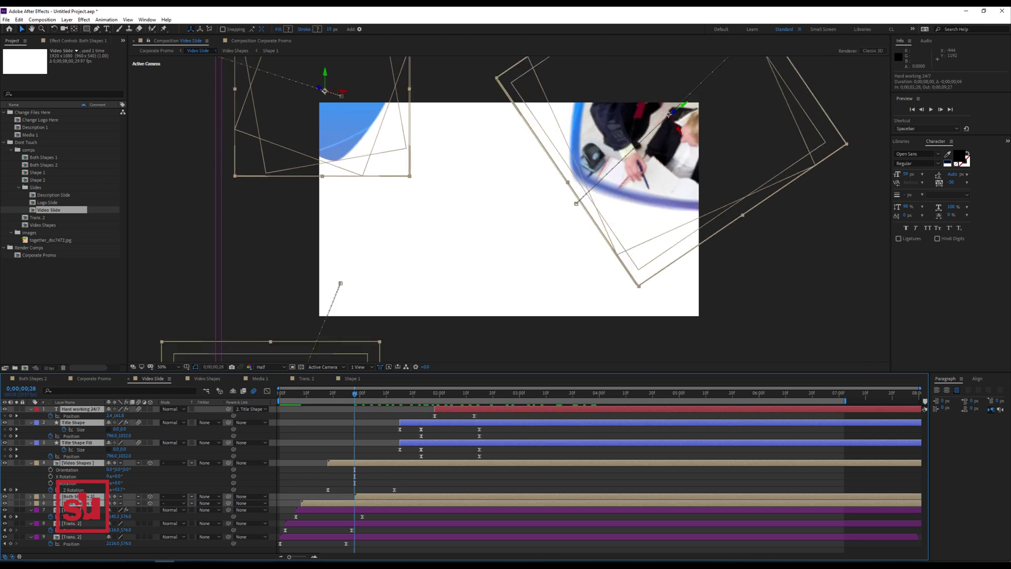
pyautogui.moveTo(451, 408); pyautogui.dragTo(441, 409)
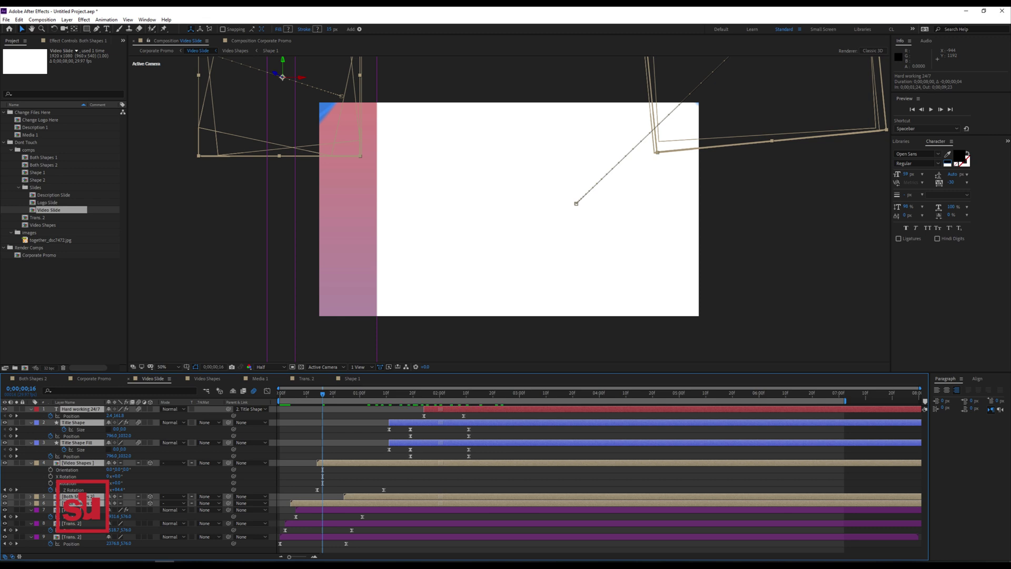
pyautogui.press('space')
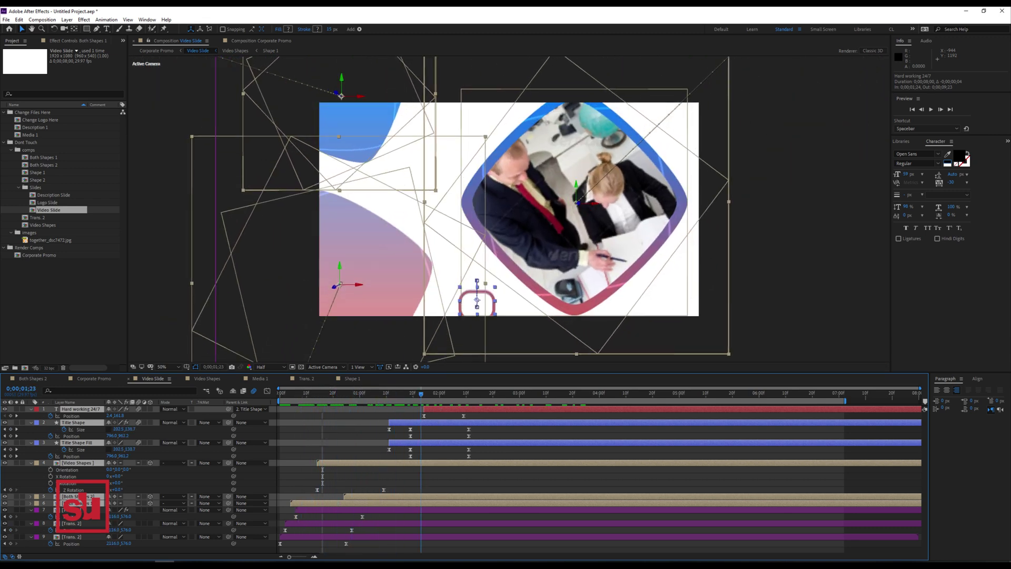
pyautogui.click(94, 379)
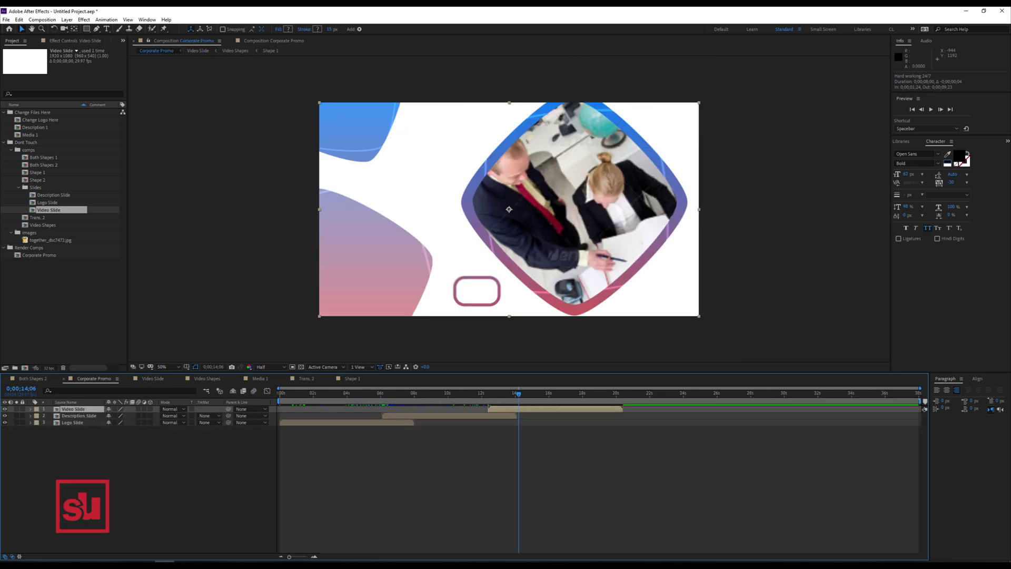
pyautogui.moveTo(463, 394); pyautogui.dragTo(506, 393)
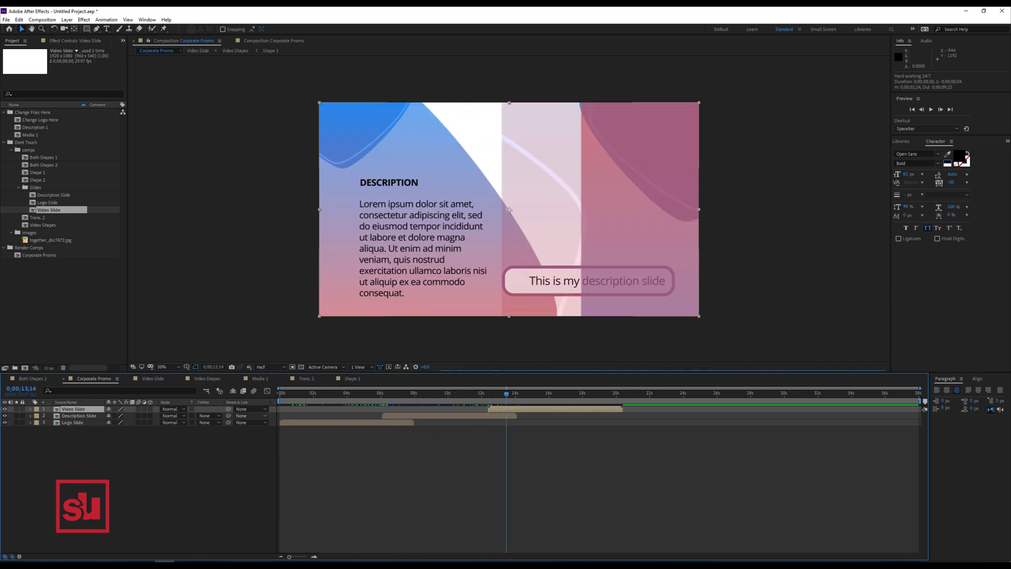
# Step: In Logo Slide, reveal Opacity on the three Both Shapes layers, lower the bottommost one's value and select the other two layers' Opacity
pyautogui.doubleClick(72, 423)
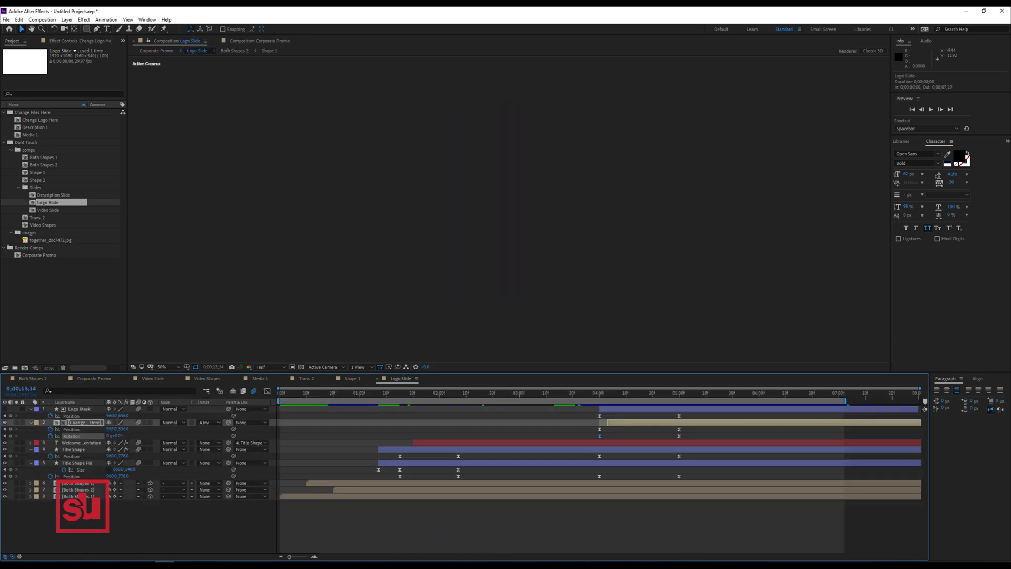
pyautogui.click(78, 483)
pyautogui.keyDown('shift'); pyautogui.click(78, 496); pyautogui.keyUp('shift')
pyautogui.press('t')
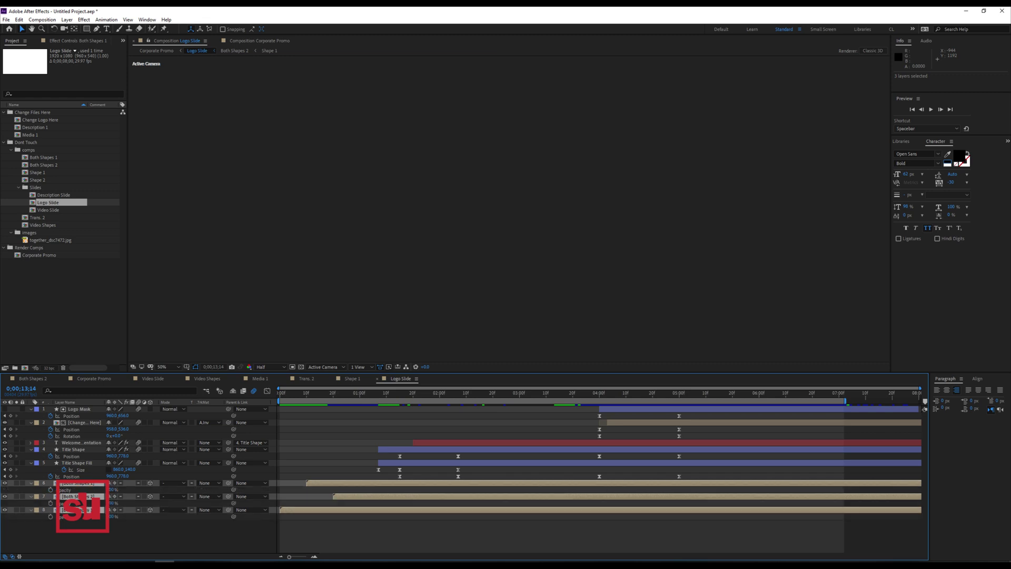
pyautogui.click(63, 517)
pyautogui.moveTo(113, 516); pyautogui.dragTo(100, 517)
pyautogui.click(71, 503)
pyautogui.keyDown('shift'); pyautogui.click(72, 490); pyautogui.keyUp('shift')
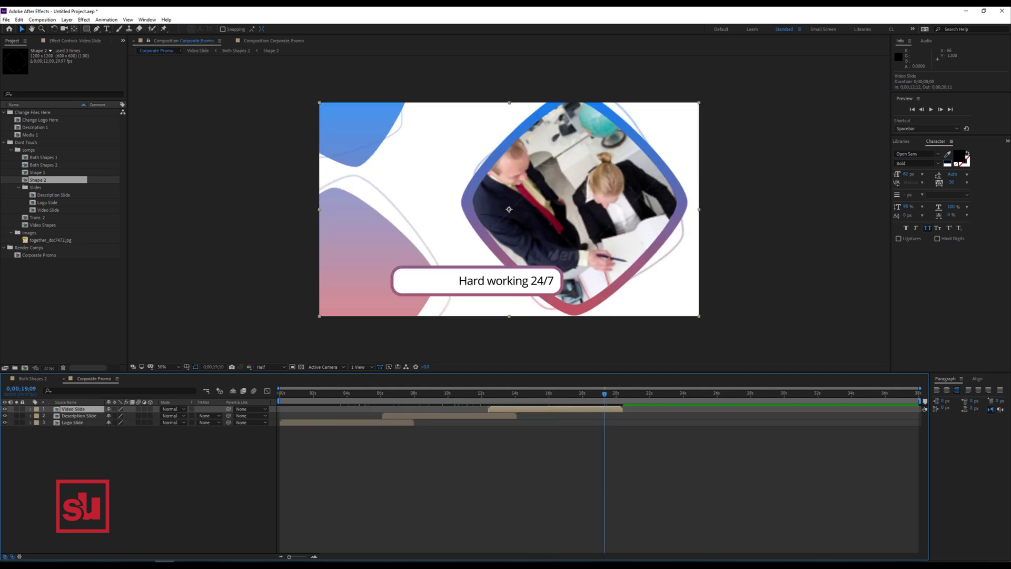
# Step: Set the Corporate Promo work area to run from the start to 0;00;19;18, near the end of Video Slide
pyautogui.press('b')
pyautogui.press('n')
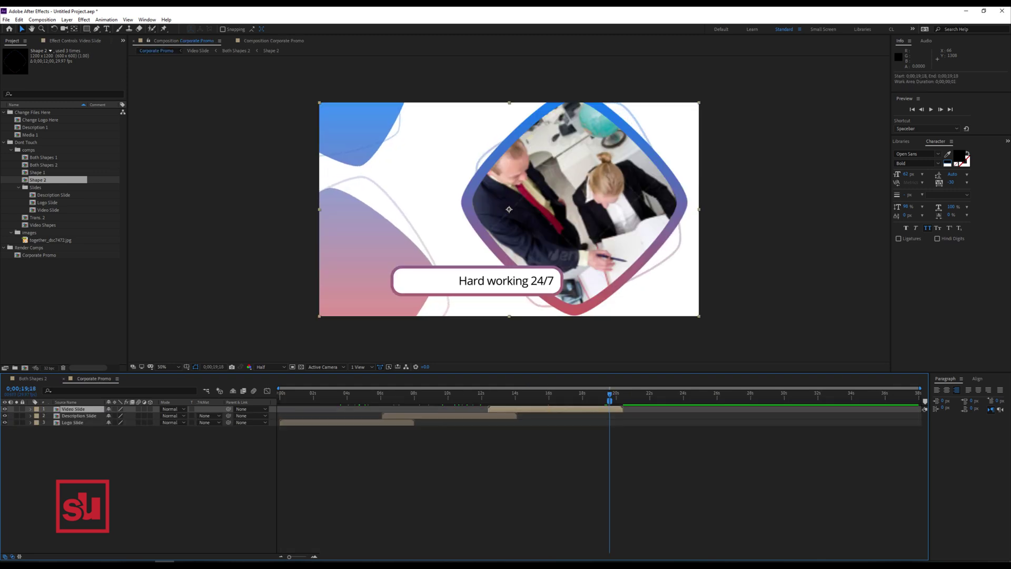
pyautogui.moveTo(610, 401); pyautogui.dragTo(279, 401)
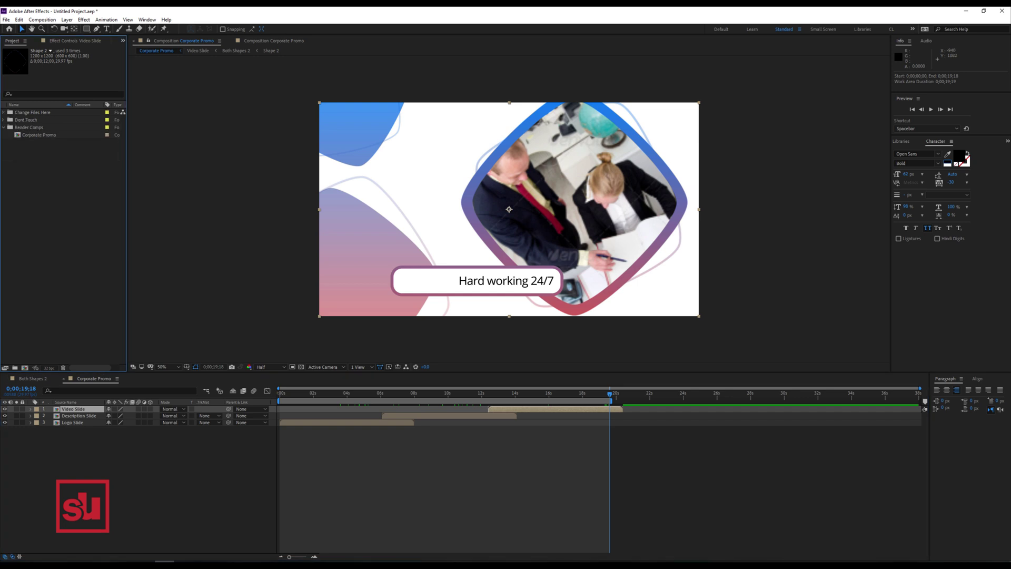
# Step: Save the project under the name Corporate Promo in the Ae folder
pyautogui.click(6, 20)
pyautogui.moveTo(21, 101)
pyautogui.click(145, 101)
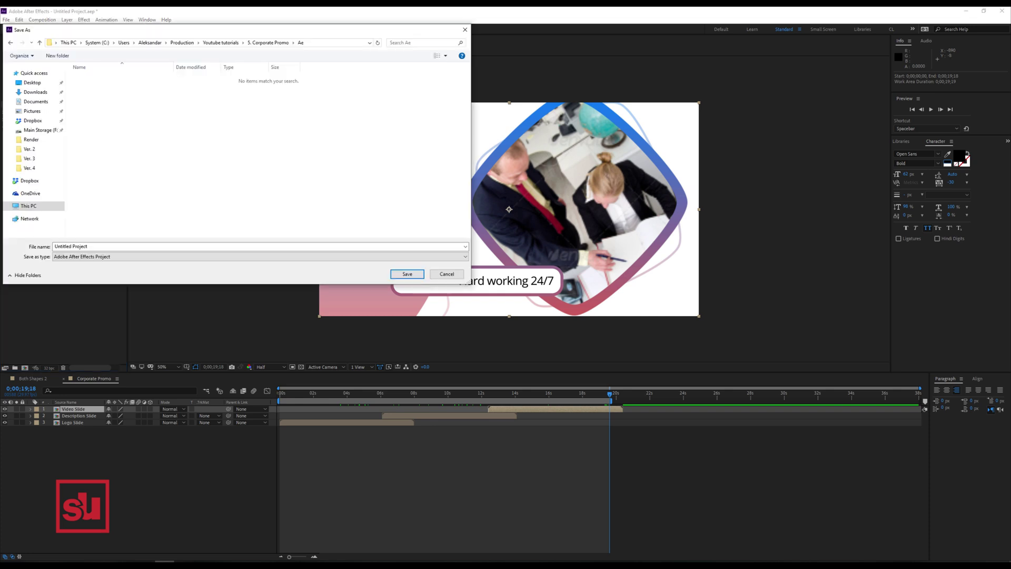
pyautogui.write('Corporate Promo')
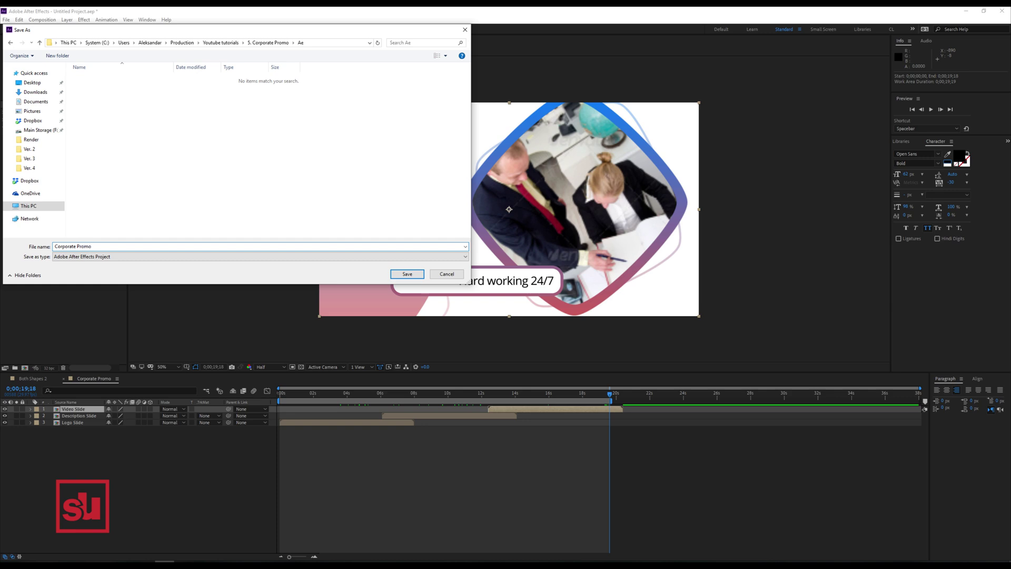
pyautogui.press('Return')
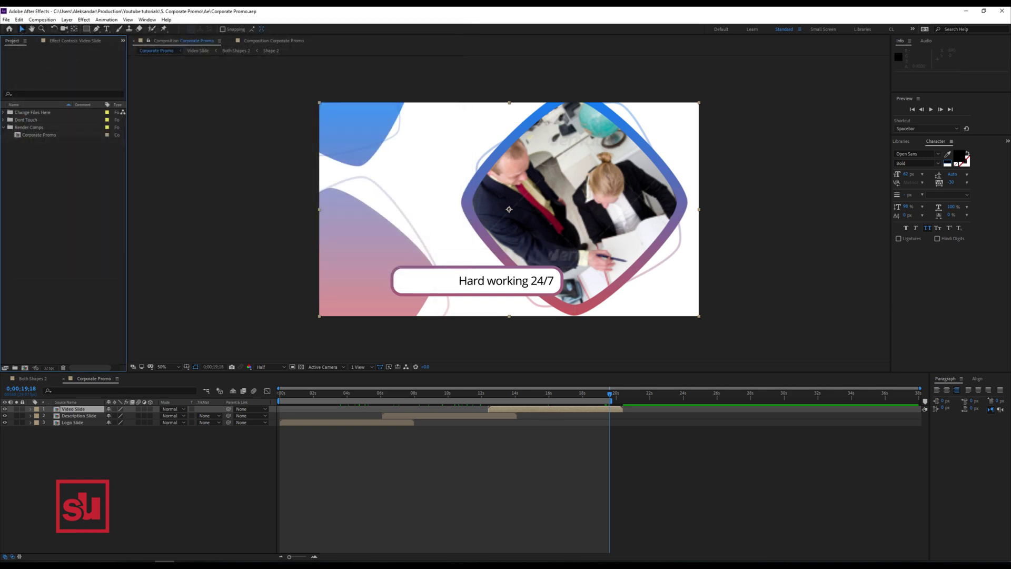